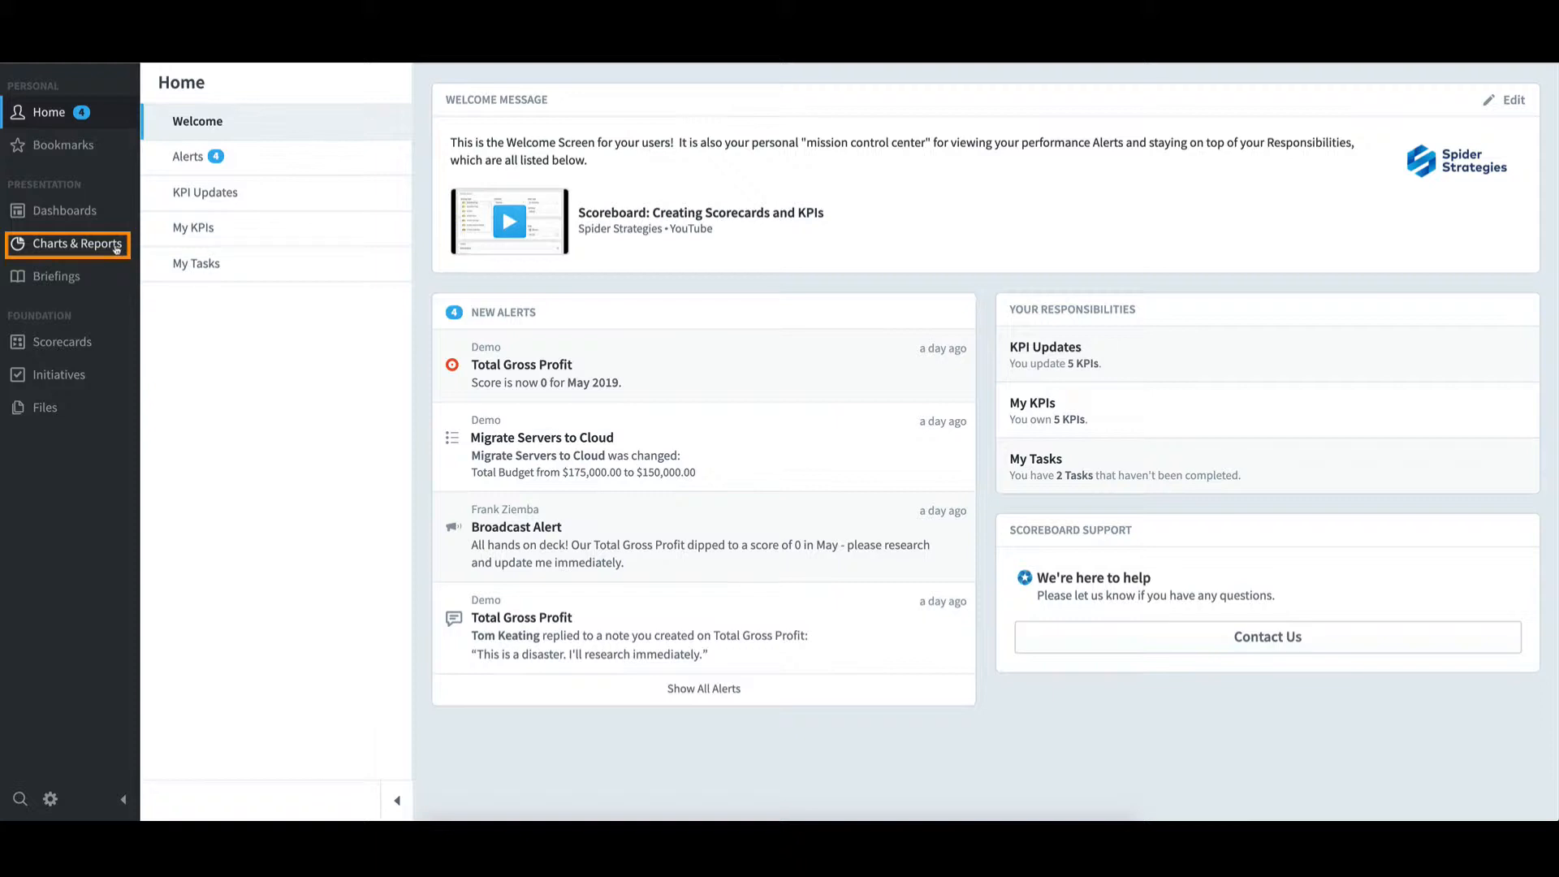
Open the charts and reports of the Mobileworld Inc. organization
click(116, 245)
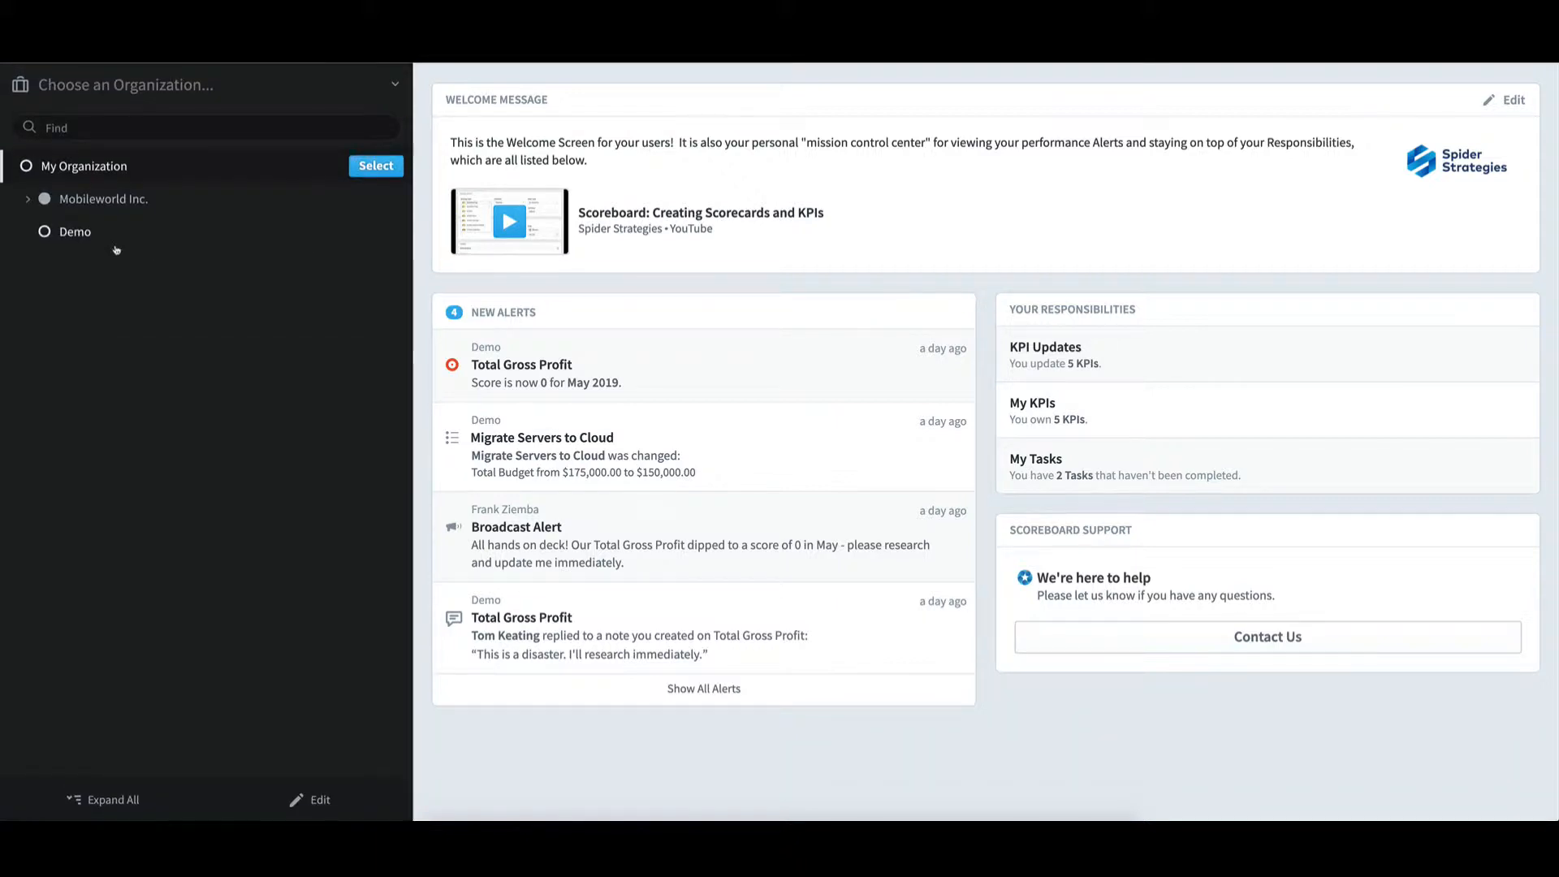
click(140, 202)
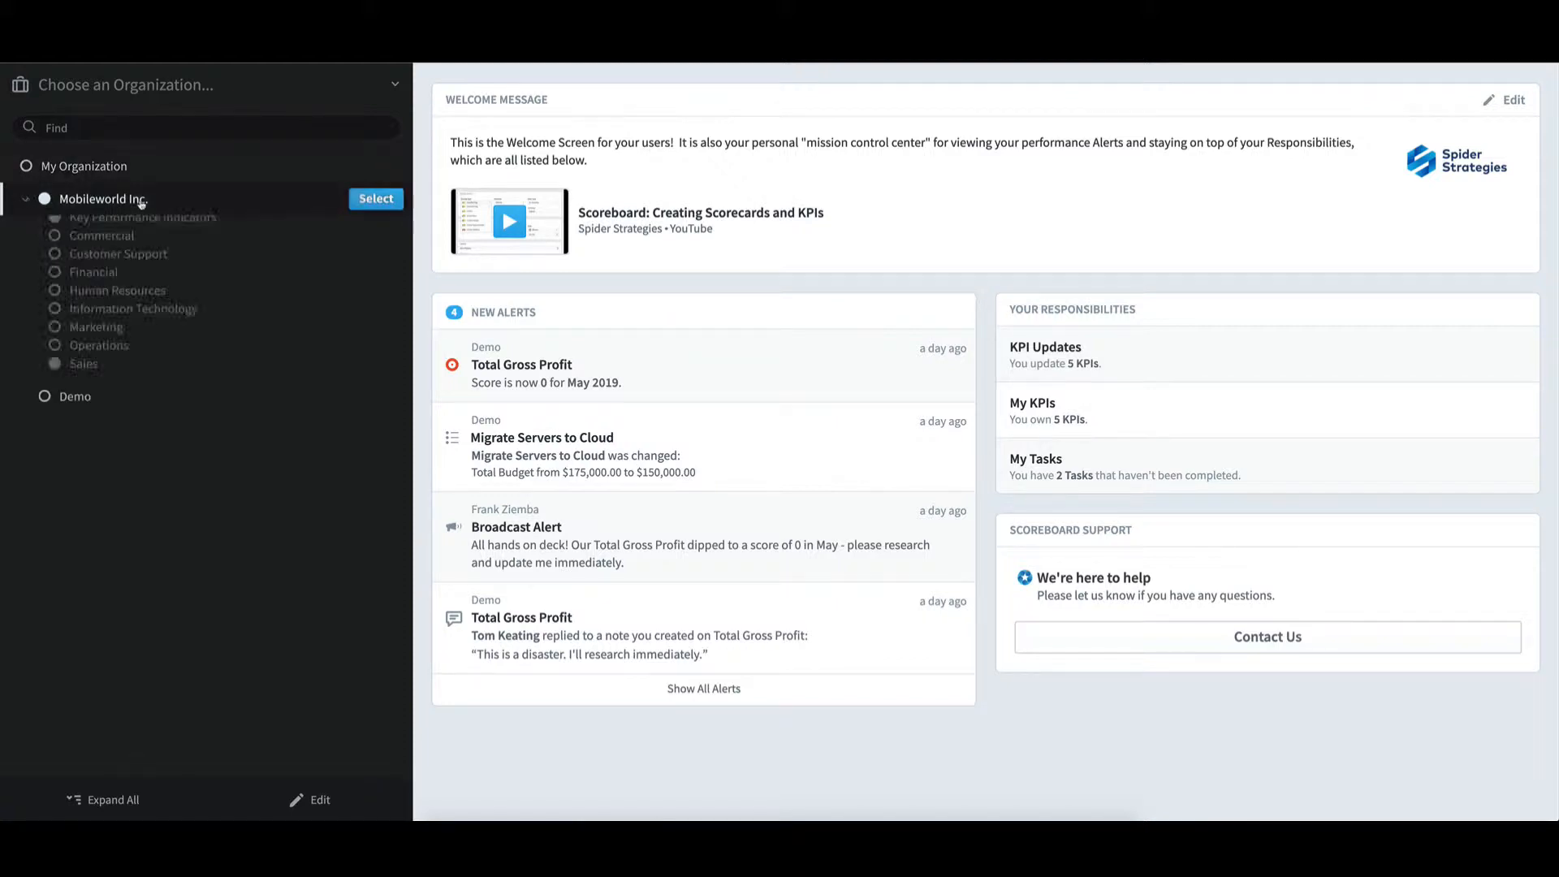
click(376, 200)
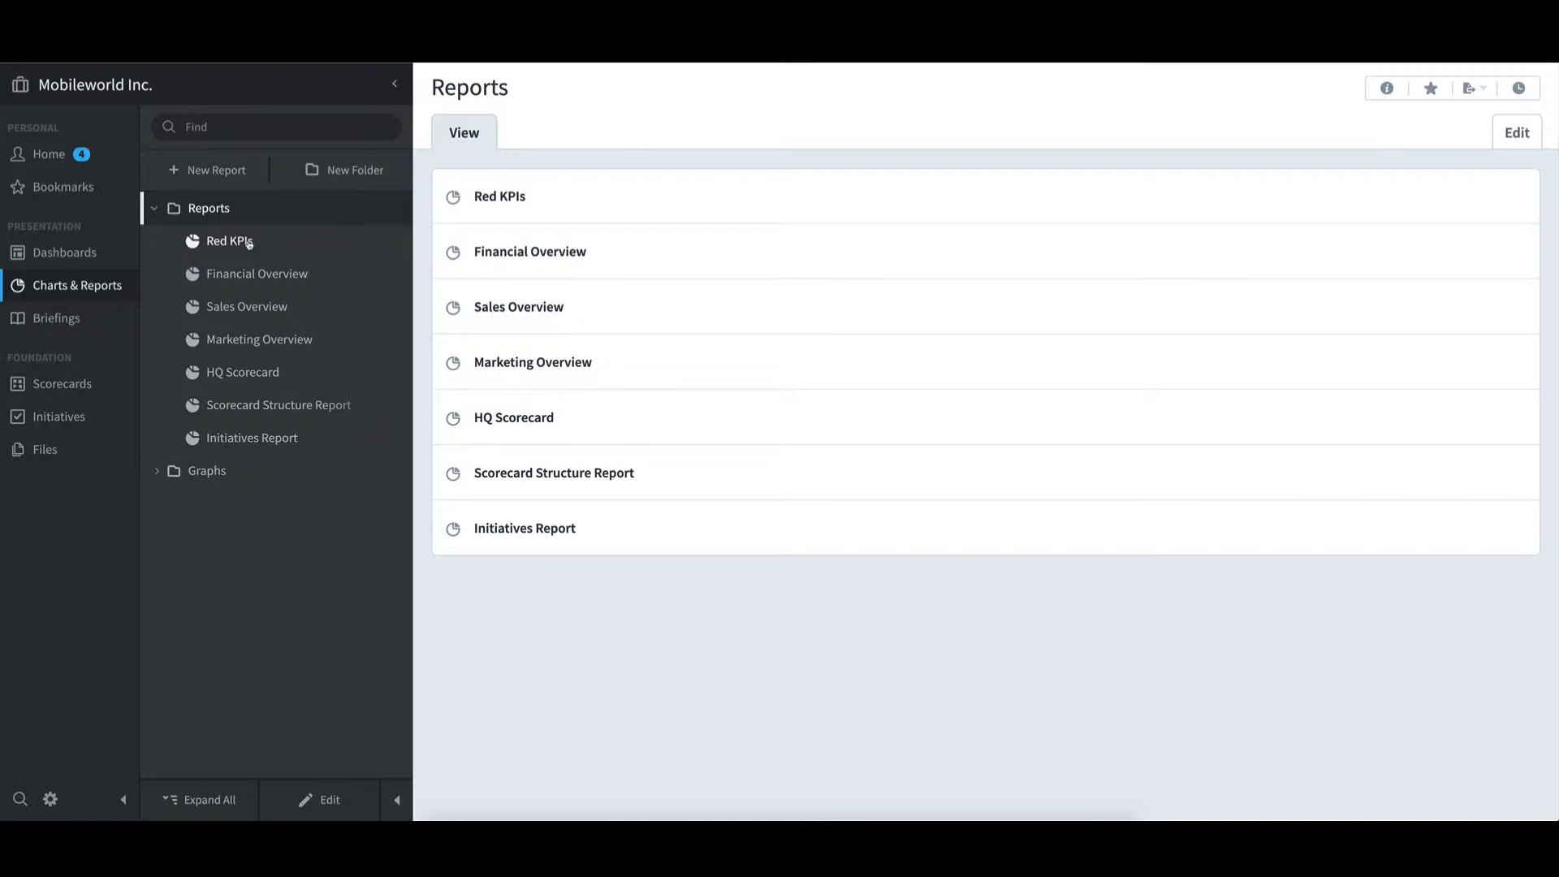
View the Red KPIs report for April 2019 and return it to May 2019
click(248, 242)
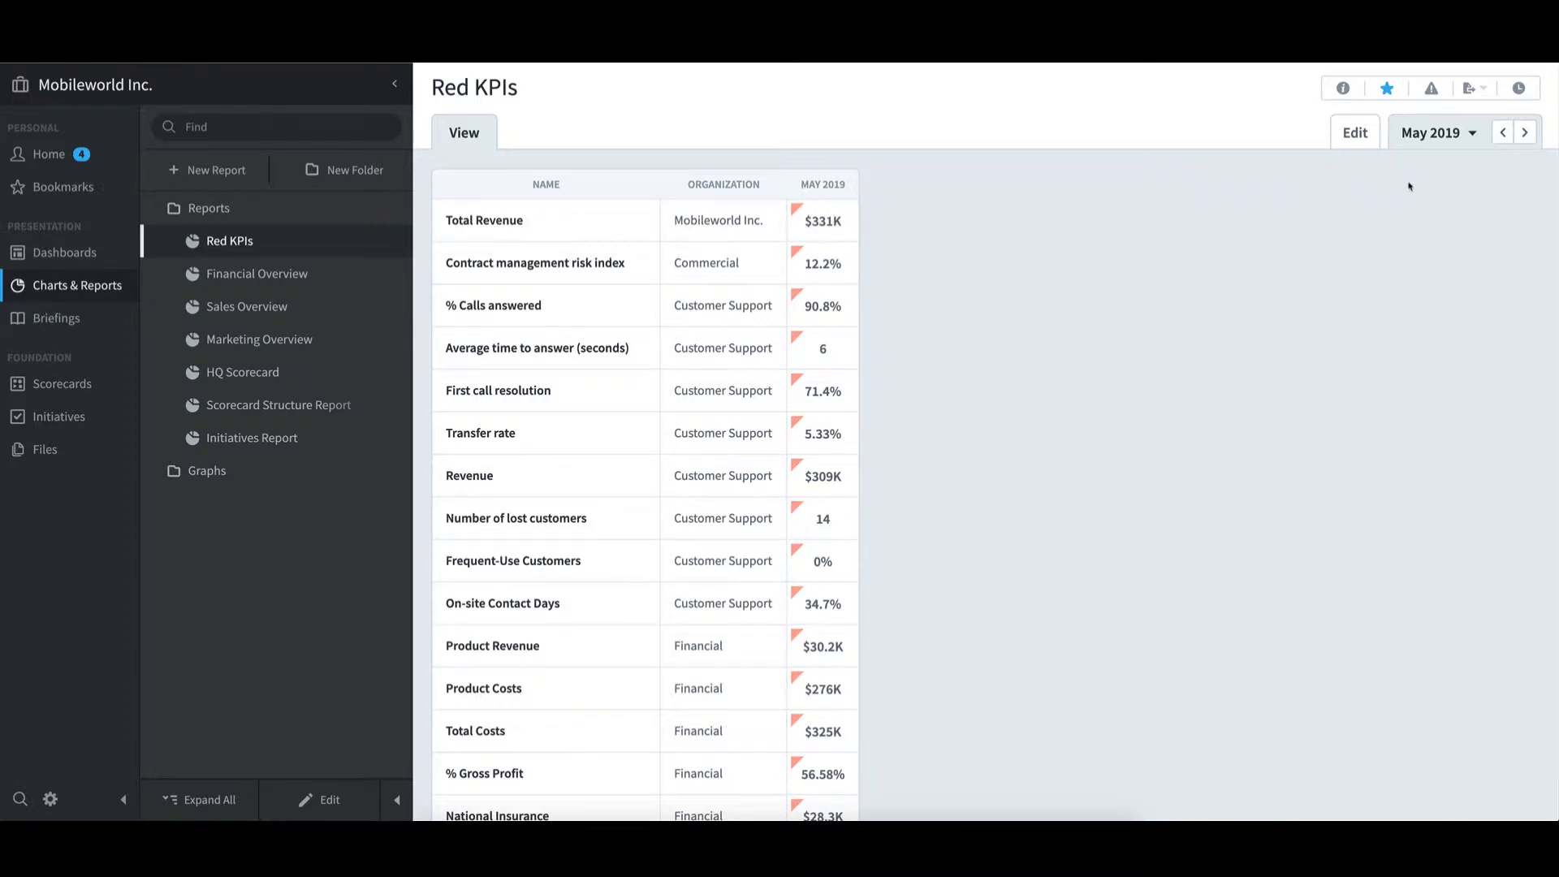
click(1506, 134)
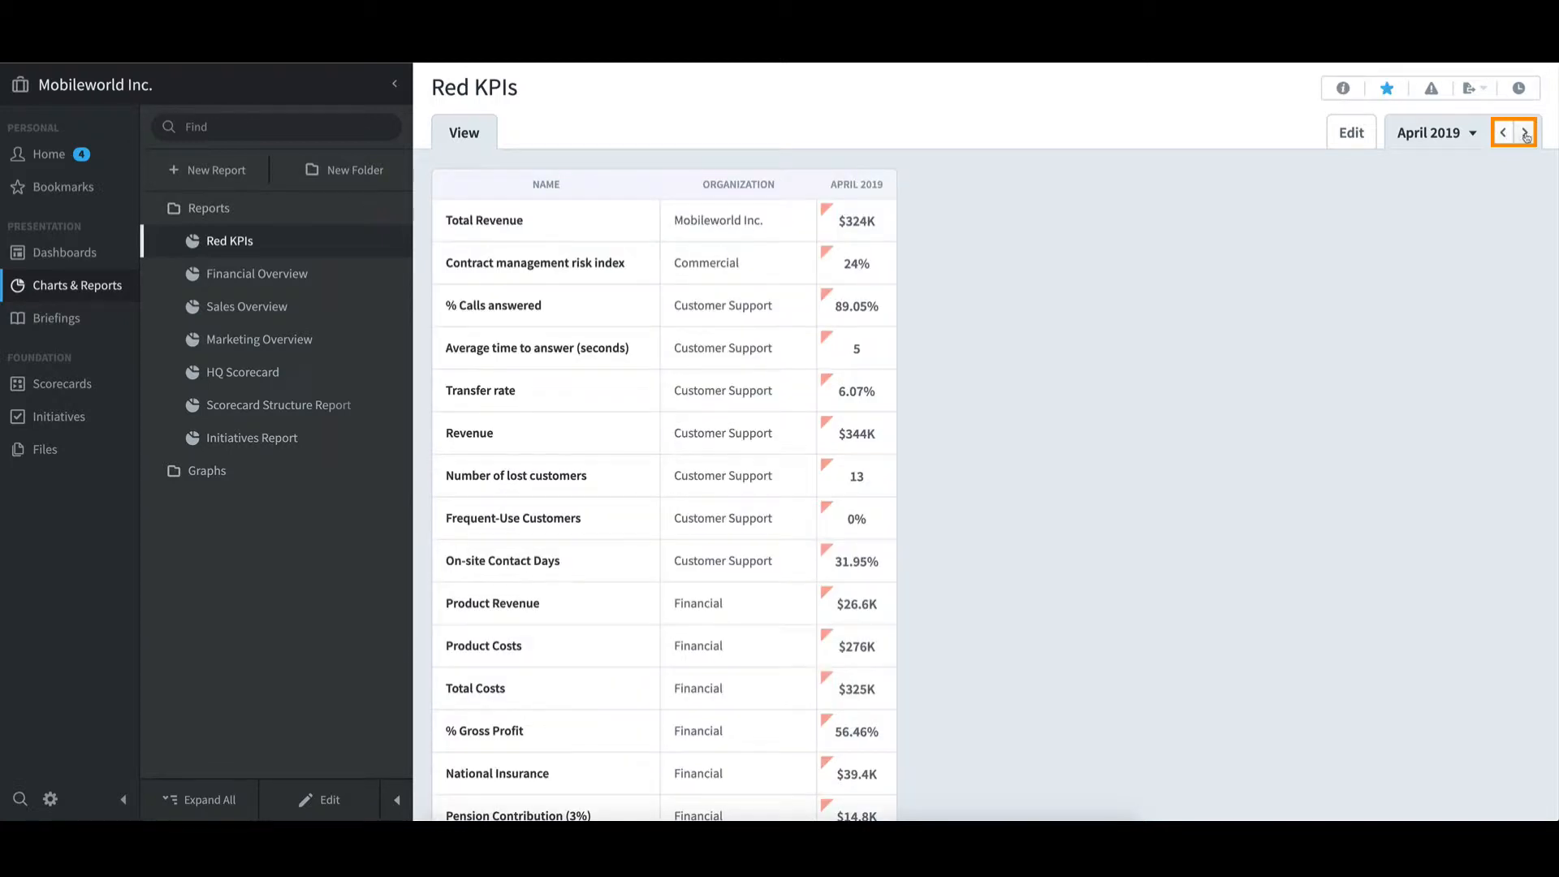
click(1525, 134)
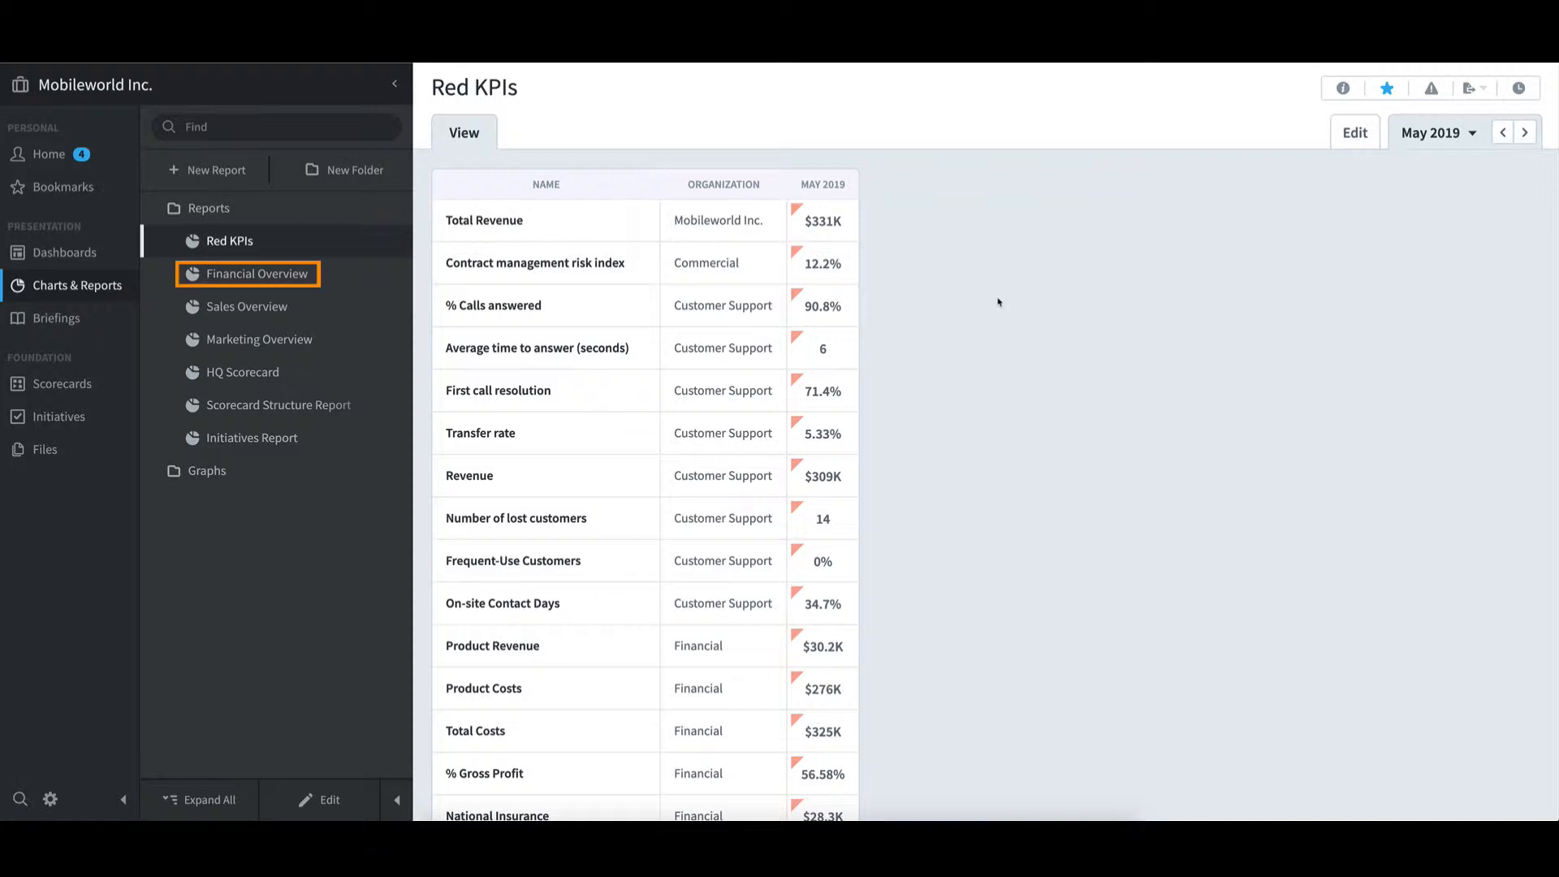
View the Financial Overview report for April 2019 and return it to May 2019
click(268, 276)
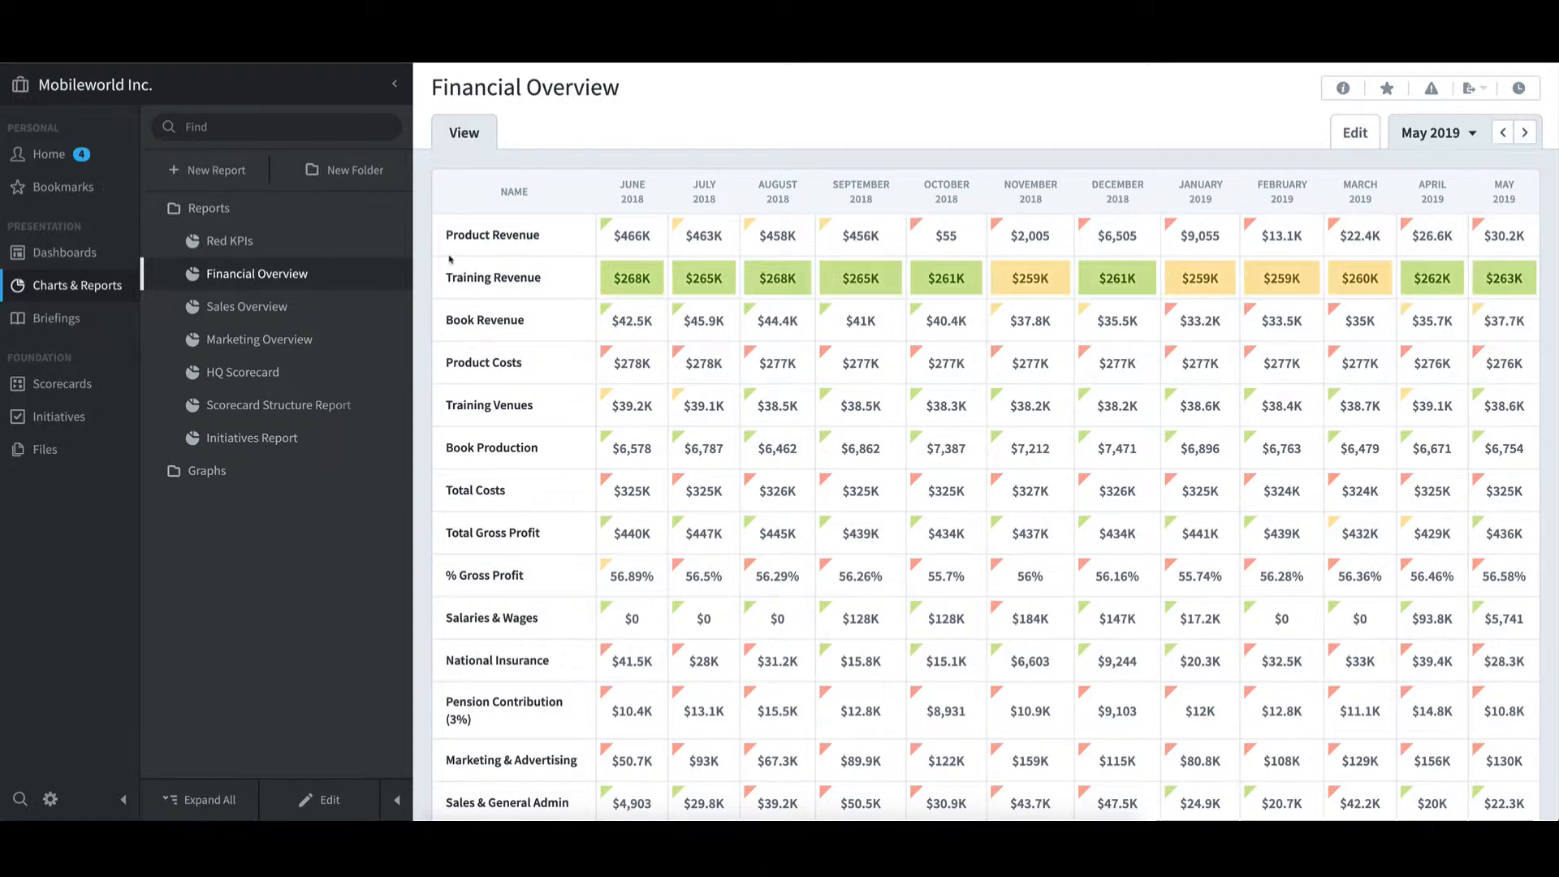
click(1508, 138)
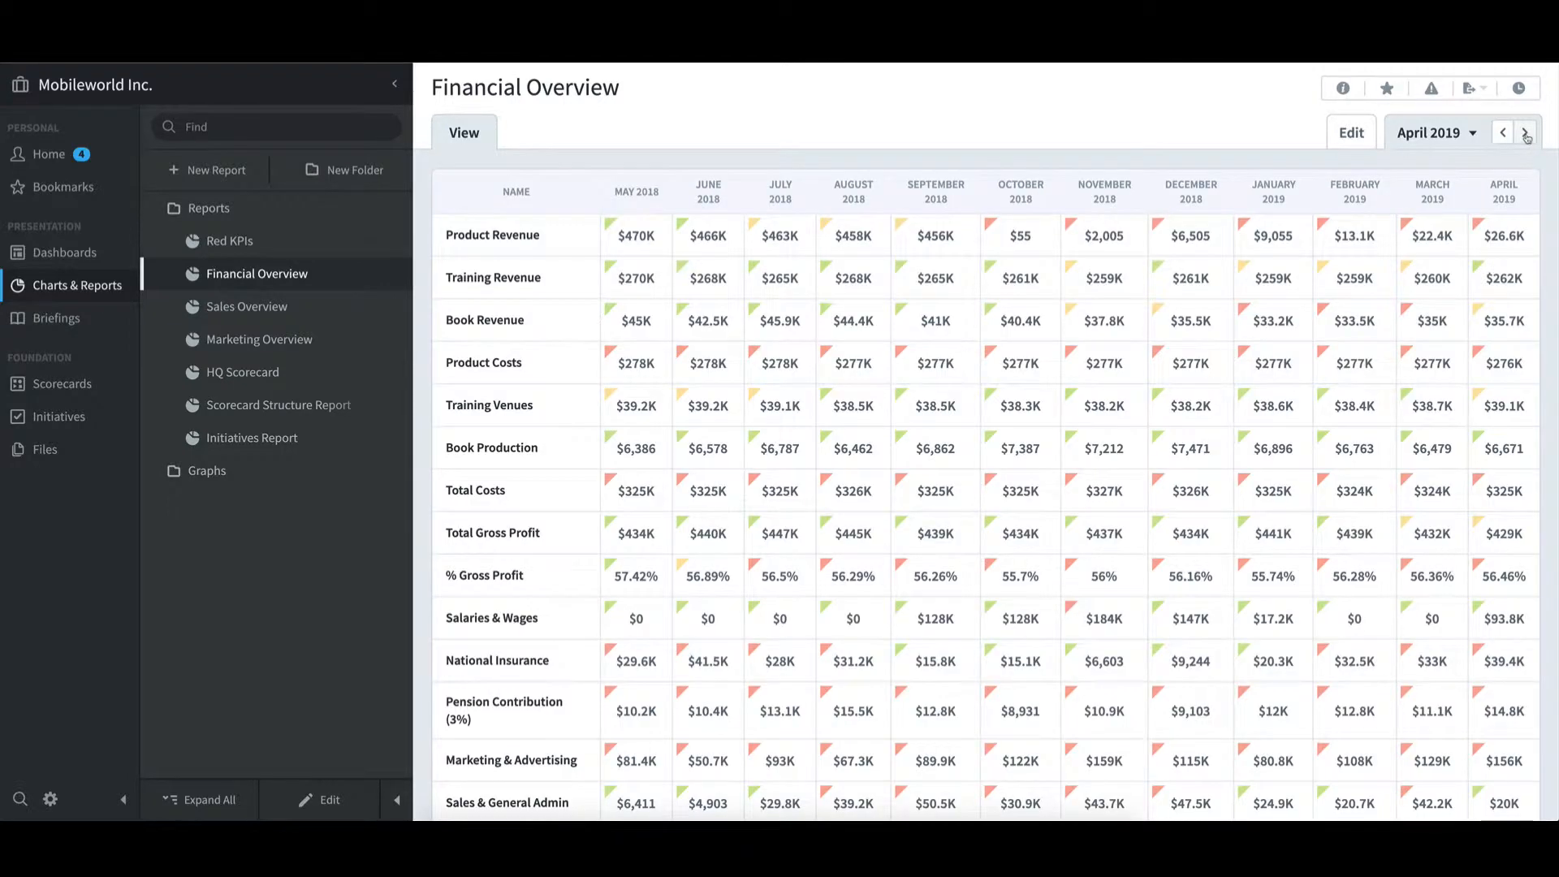
click(1526, 134)
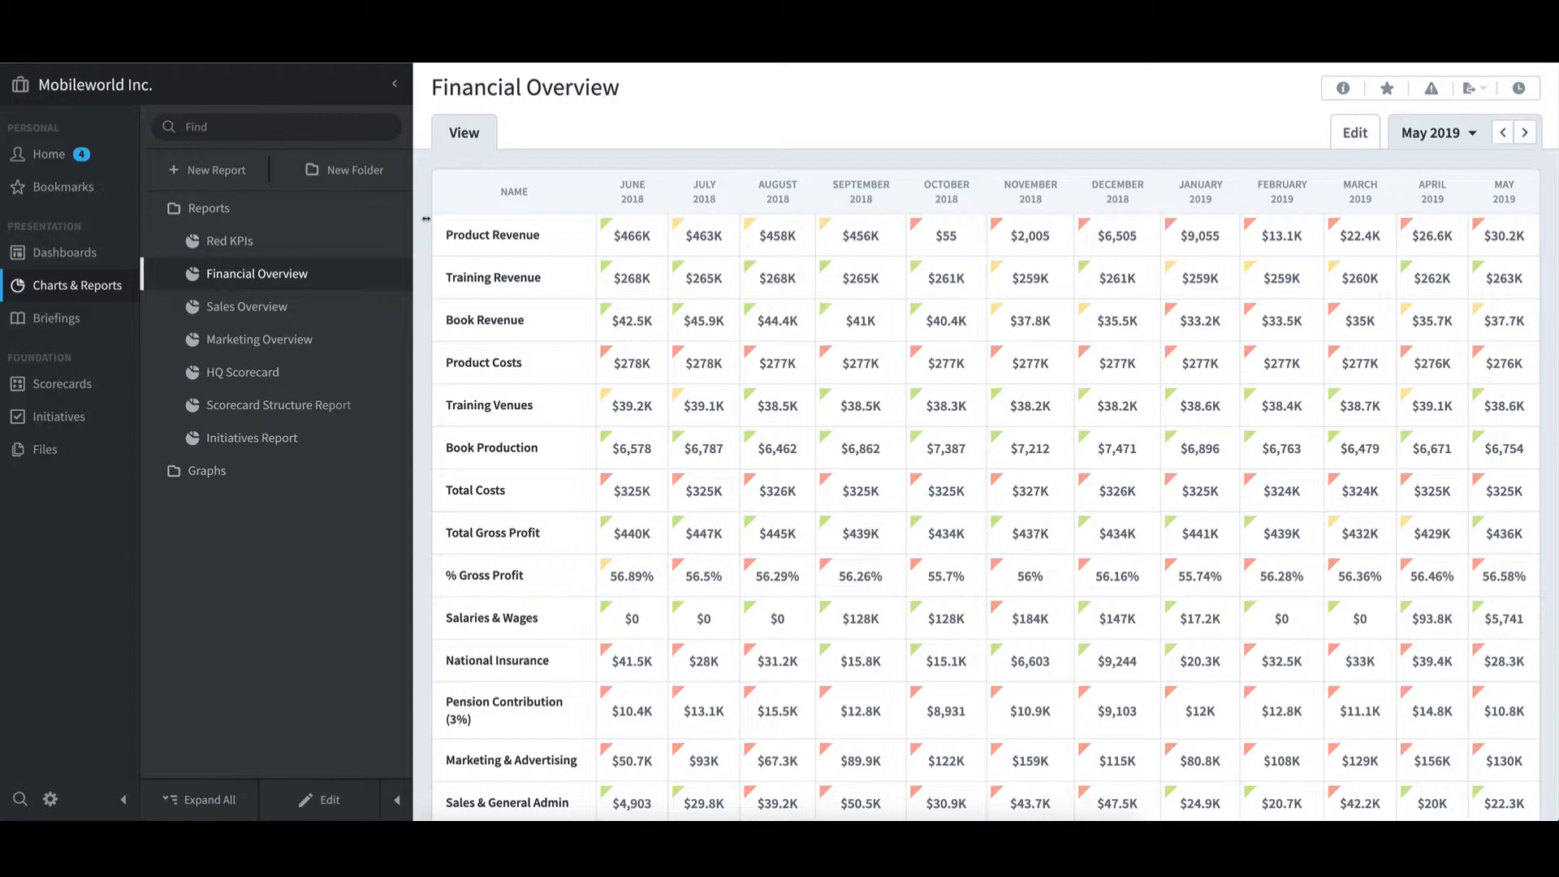
Start a new report of the Red KPIs Report type
click(246, 173)
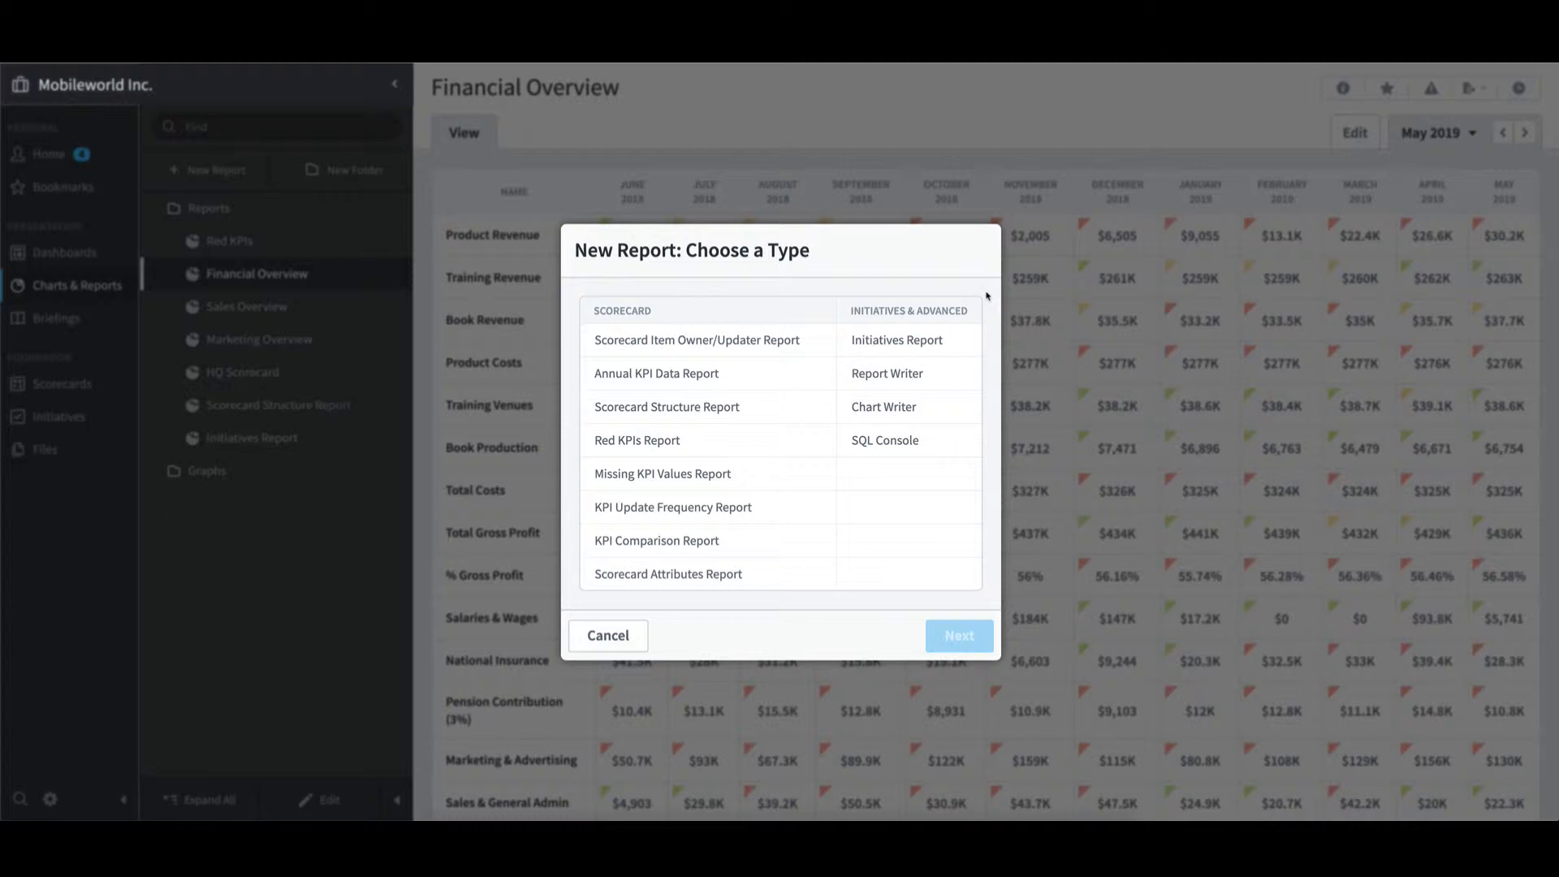
click(655, 445)
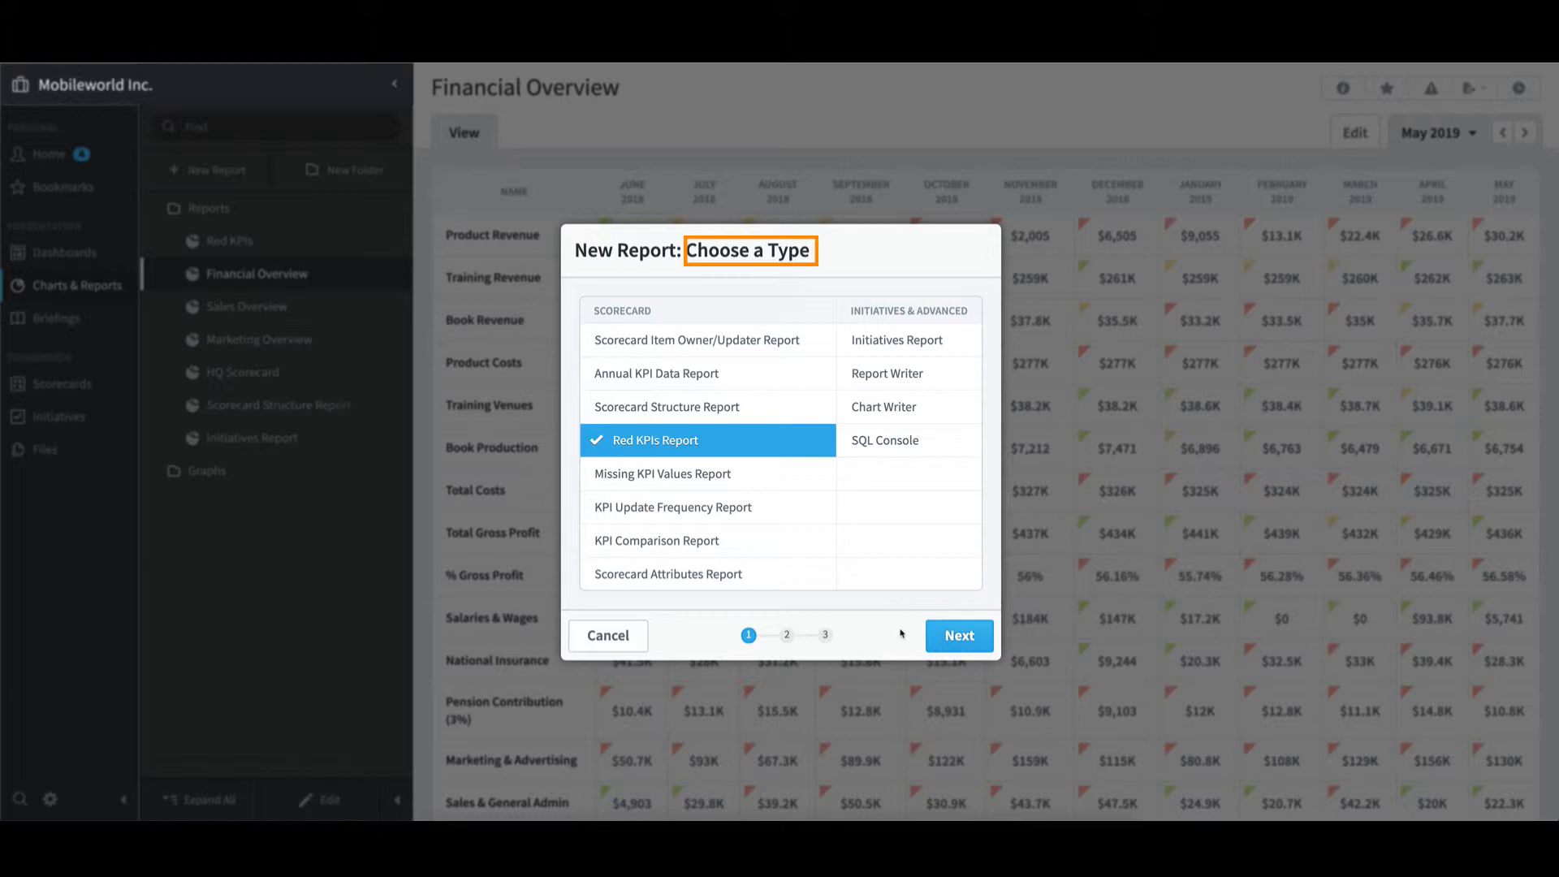
click(981, 639)
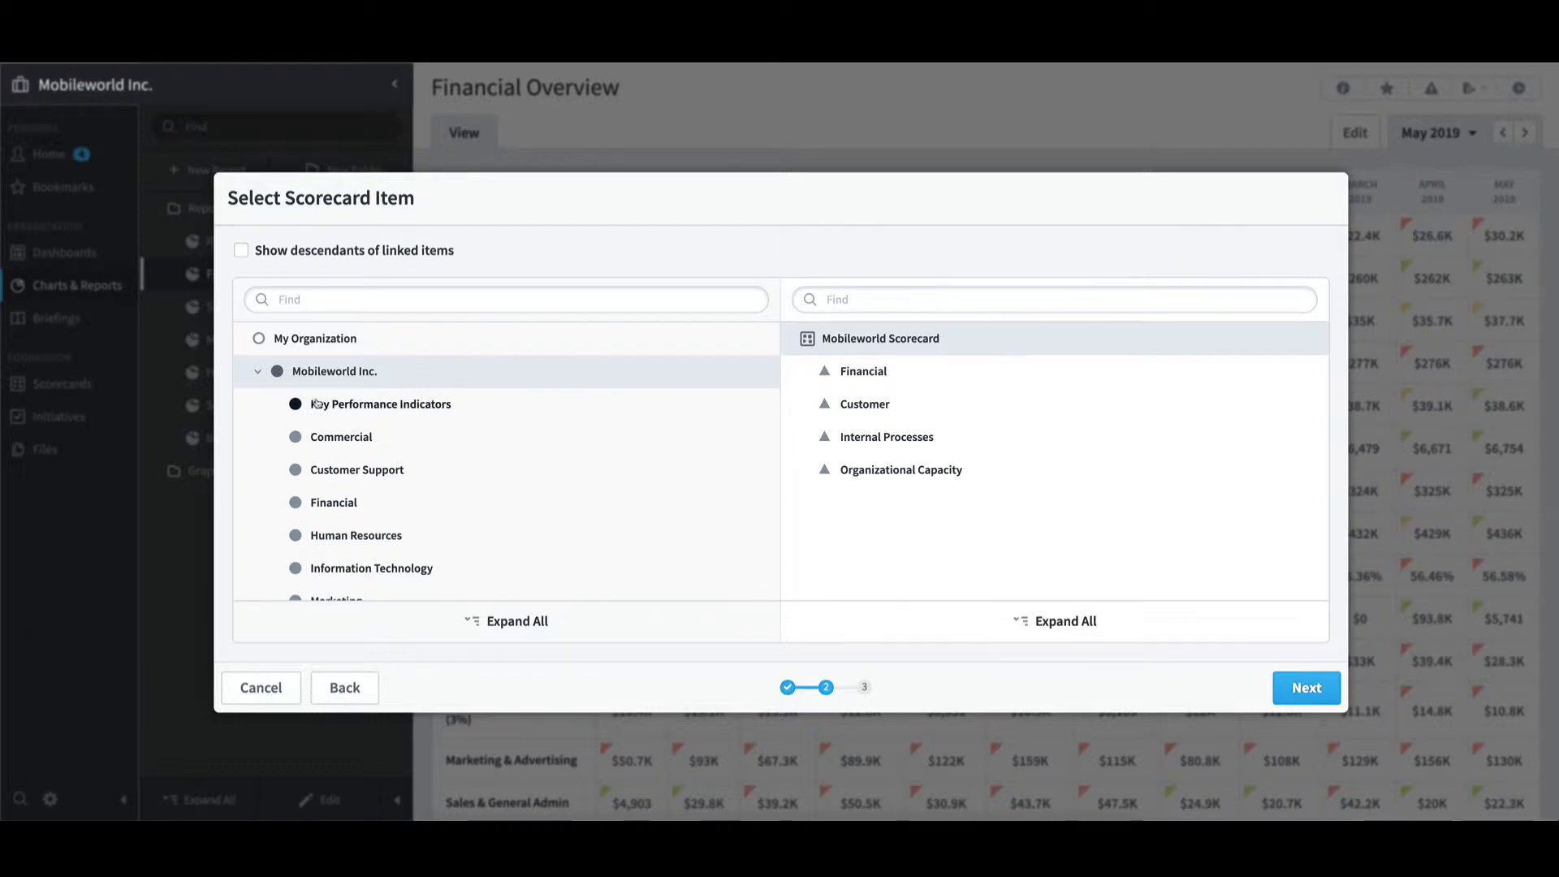
Use the Financial organization's Financial Profit and Loss scorecard as the new report's scorecard item
click(347, 505)
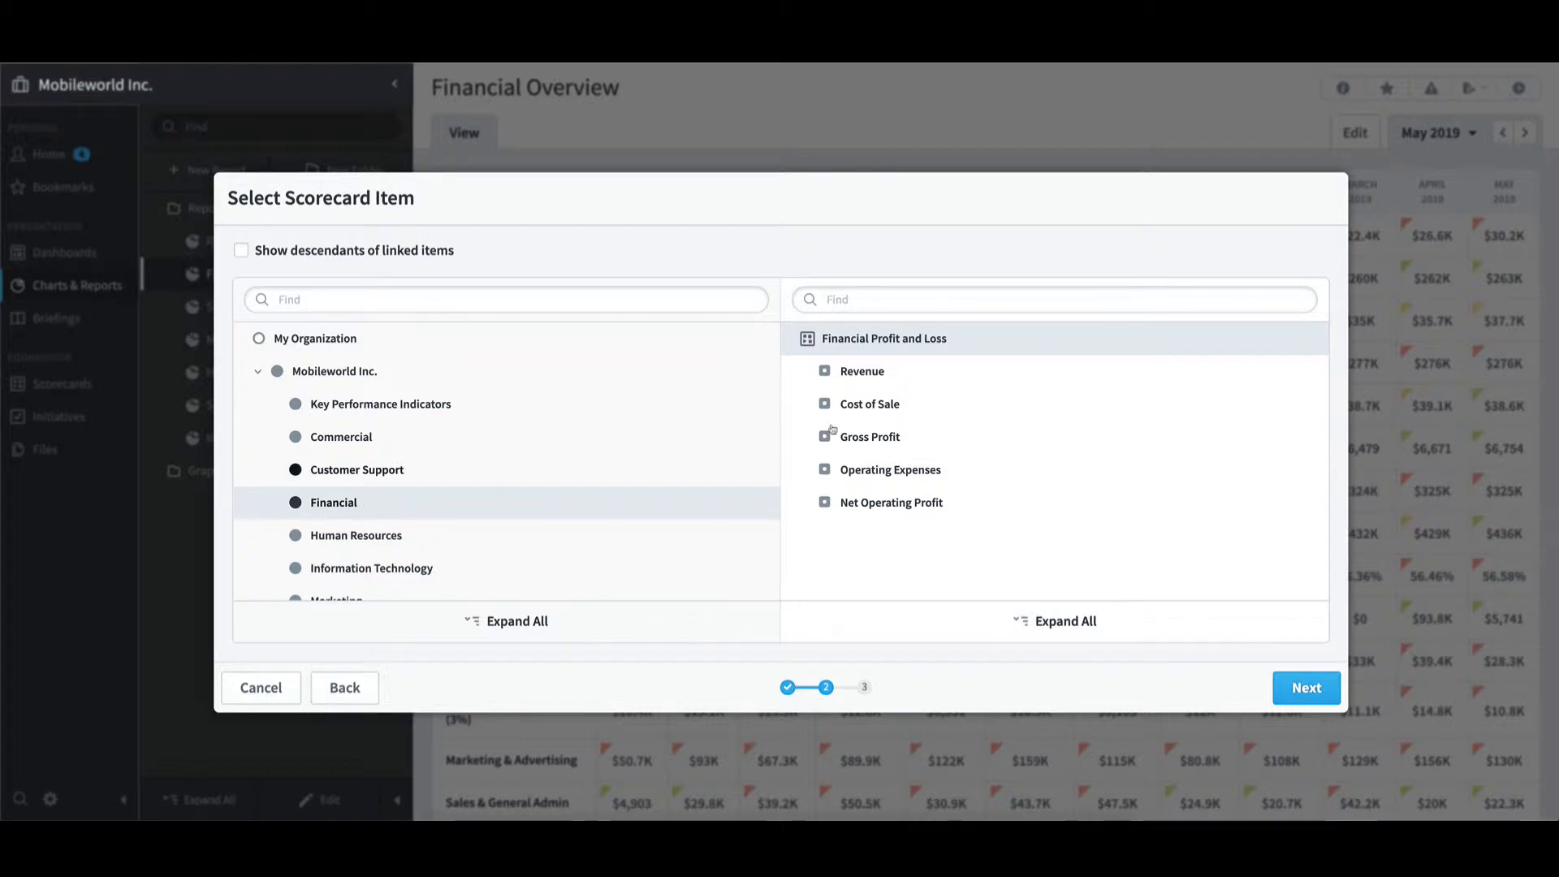
click(810, 373)
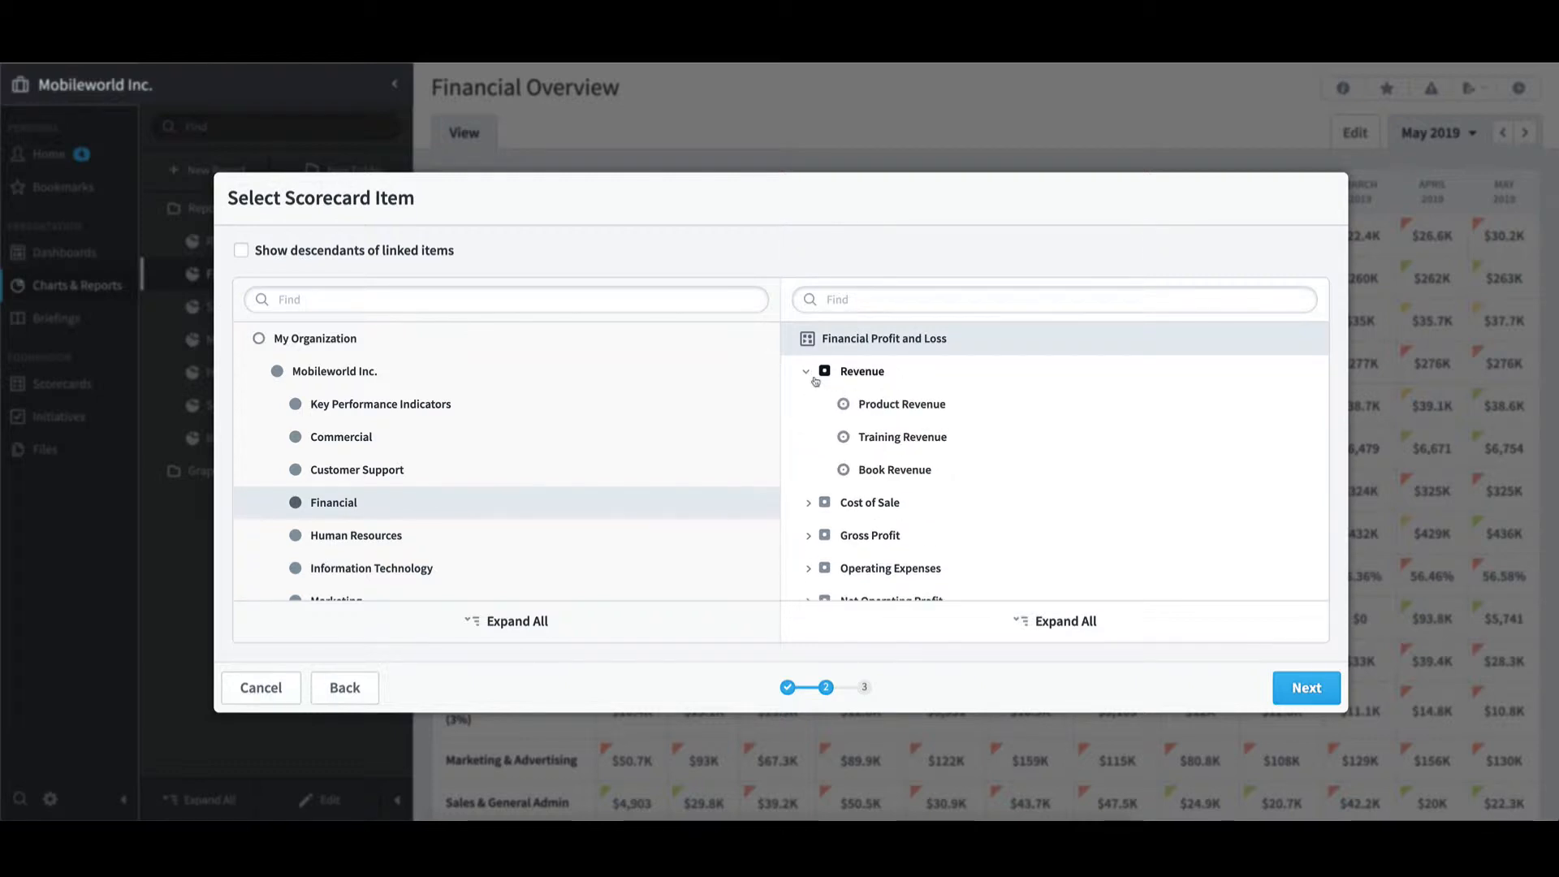
click(809, 374)
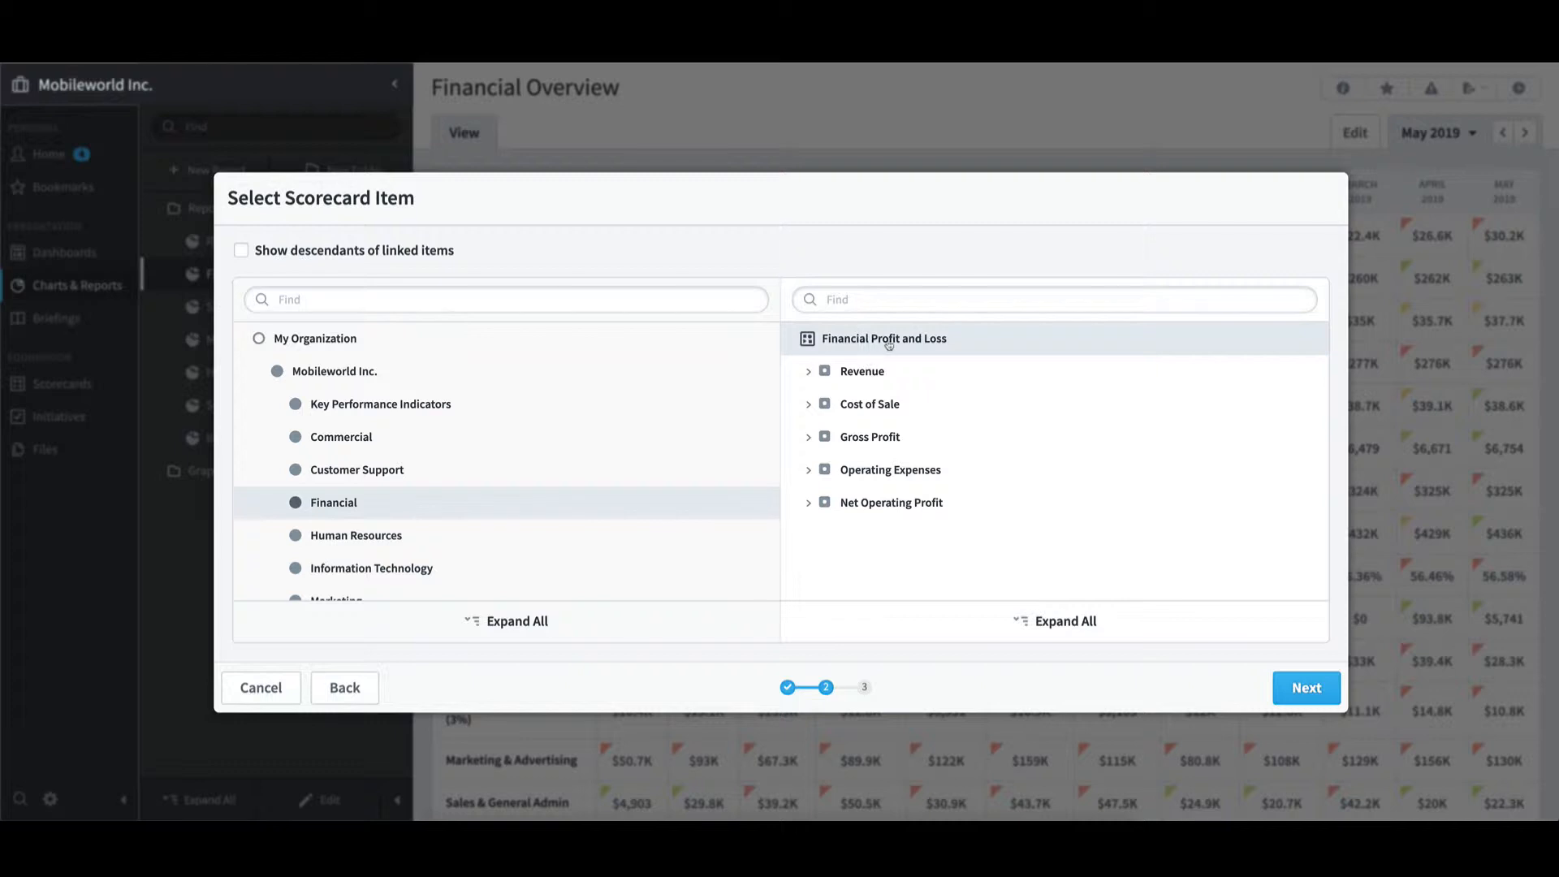
click(1306, 687)
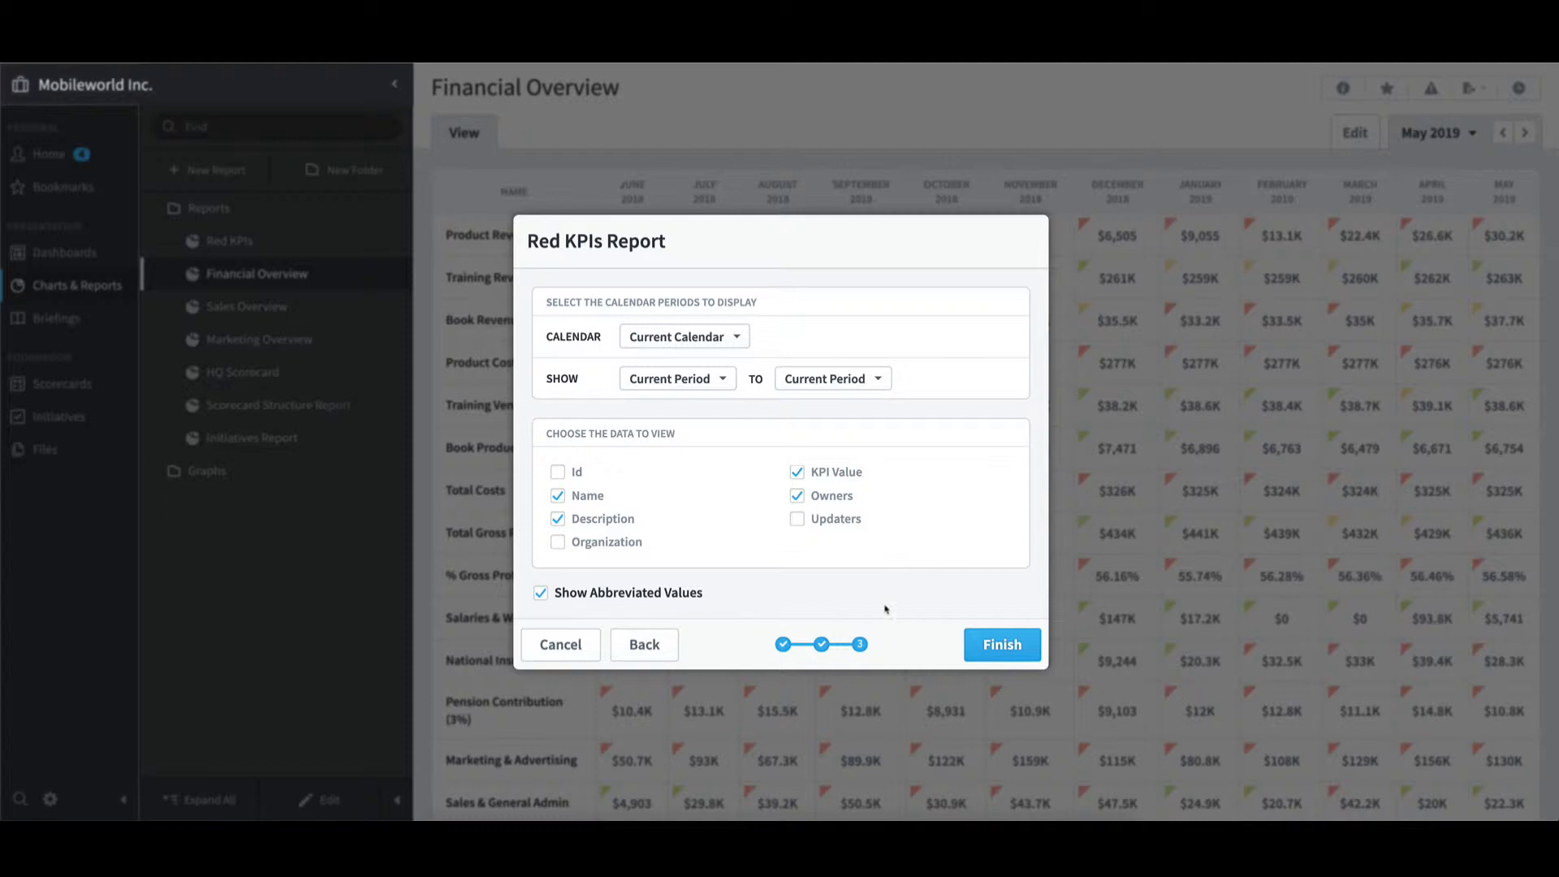
Show 2 Periods Earlier to Current Period, exclude the Description and Owners data, and generate the report
click(702, 380)
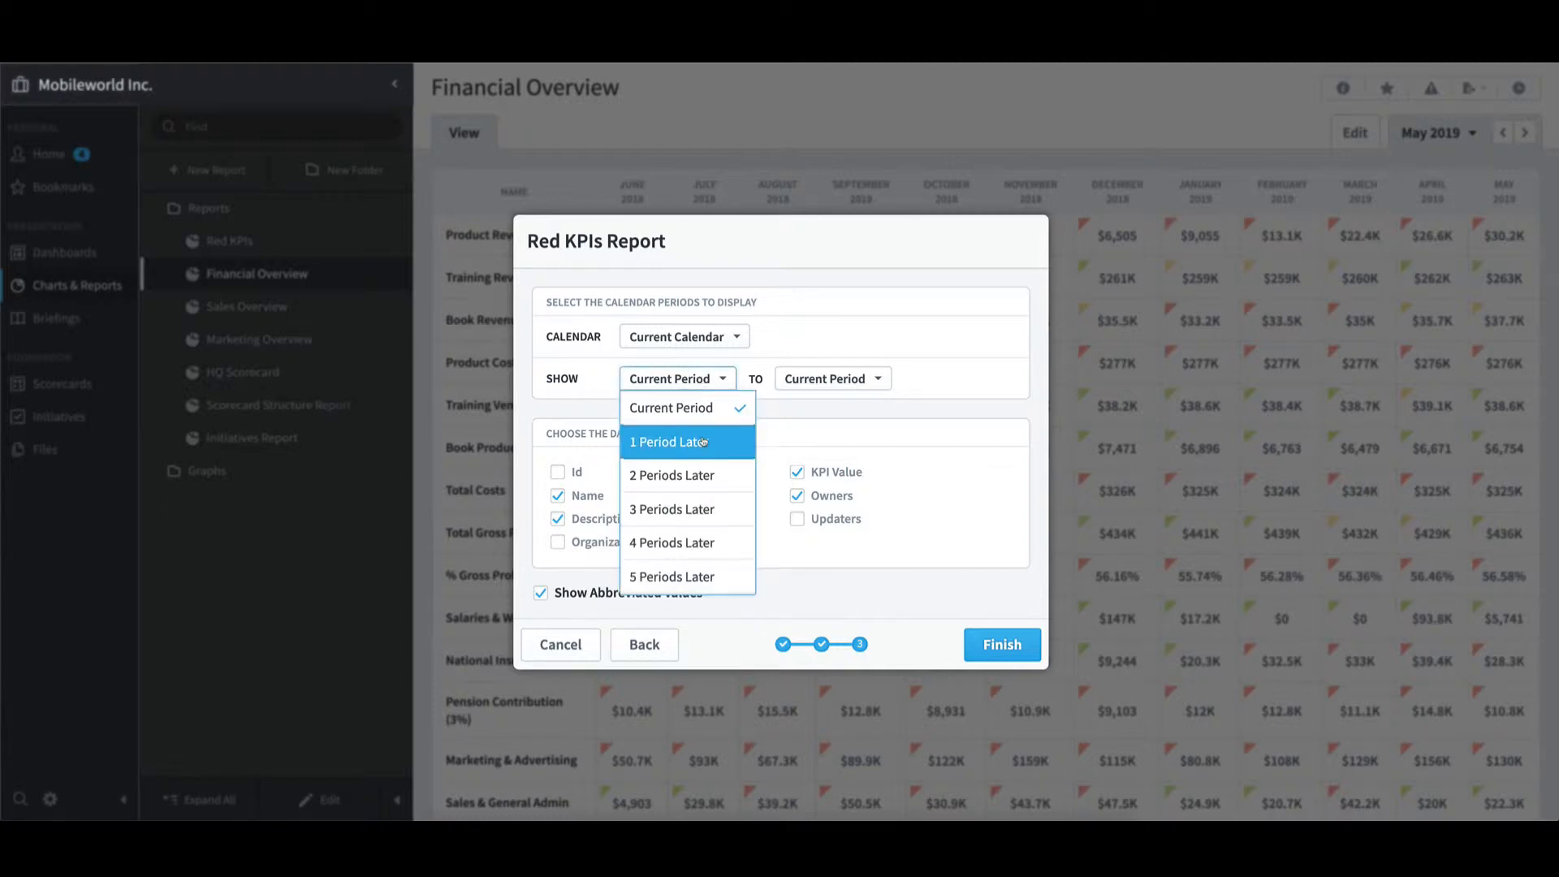
scroll(705, 406, up, 2)
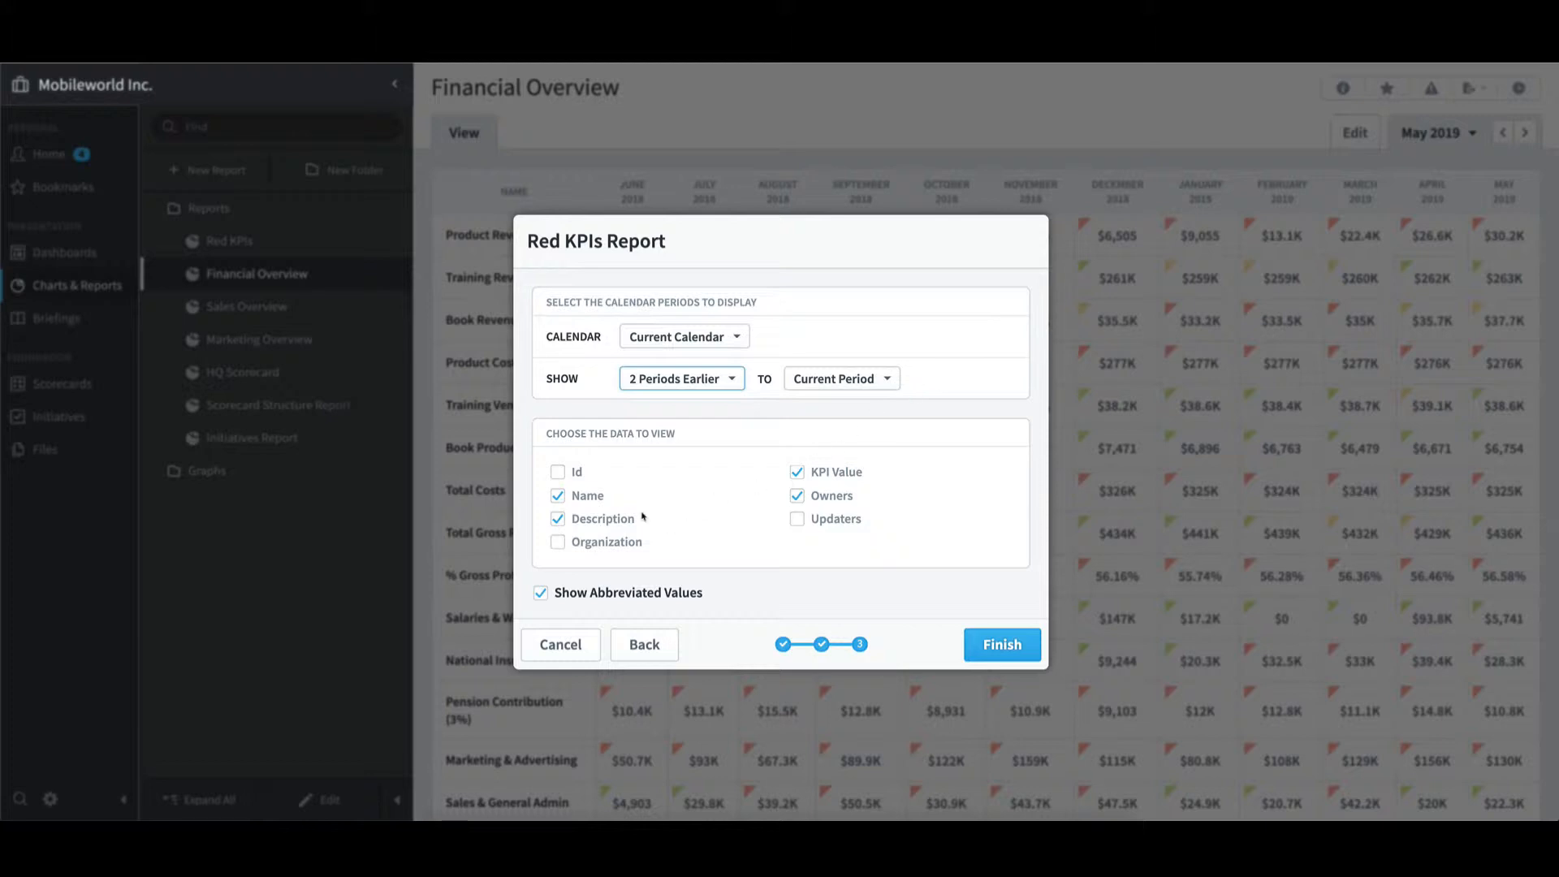
click(615, 519)
click(807, 498)
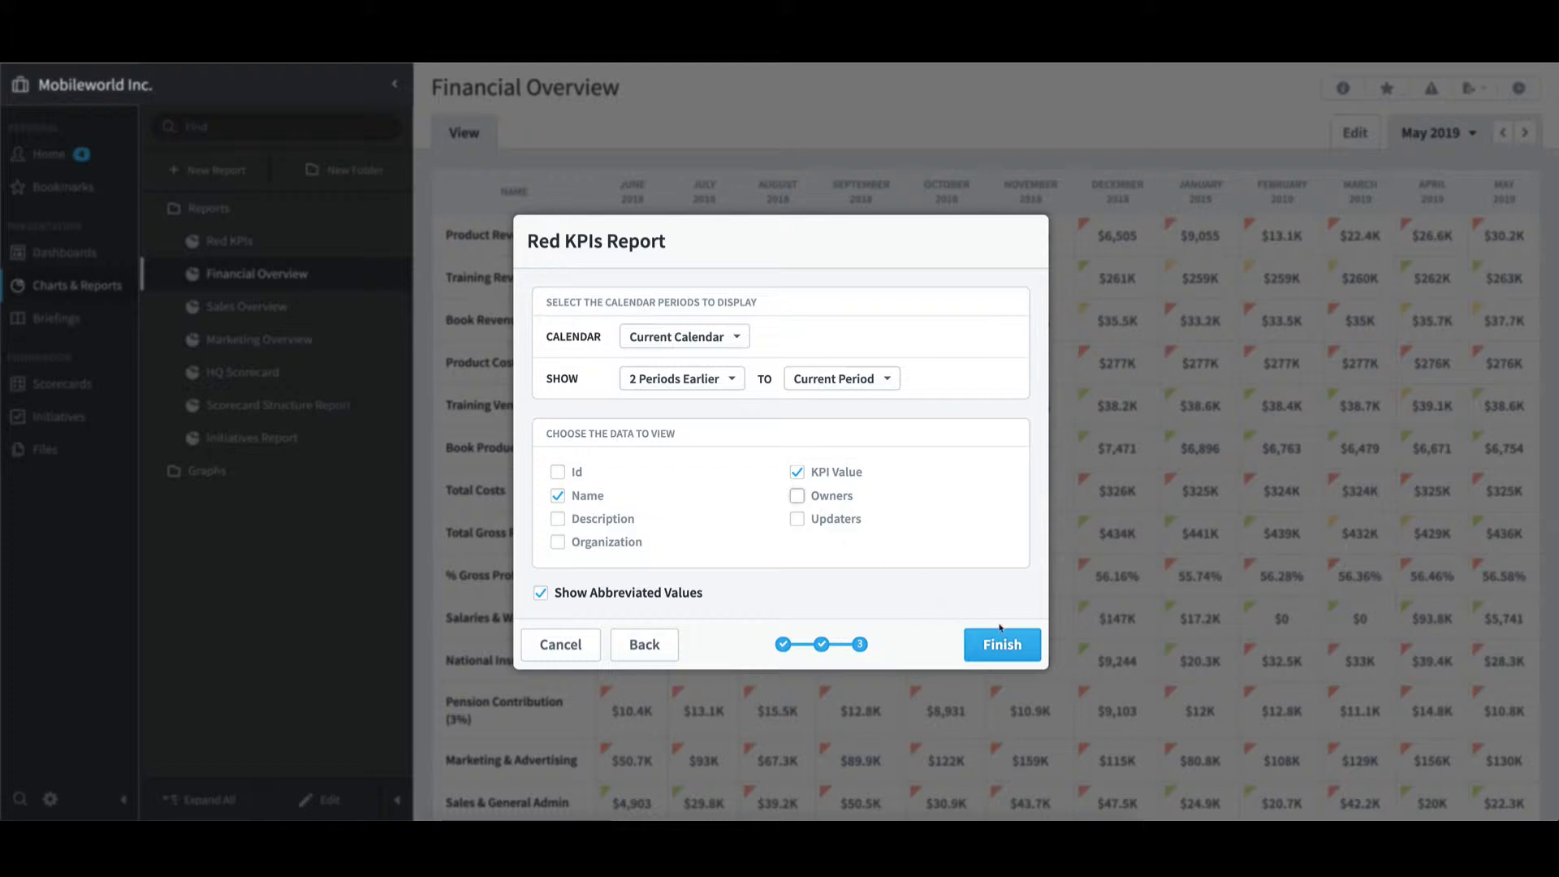
click(1034, 647)
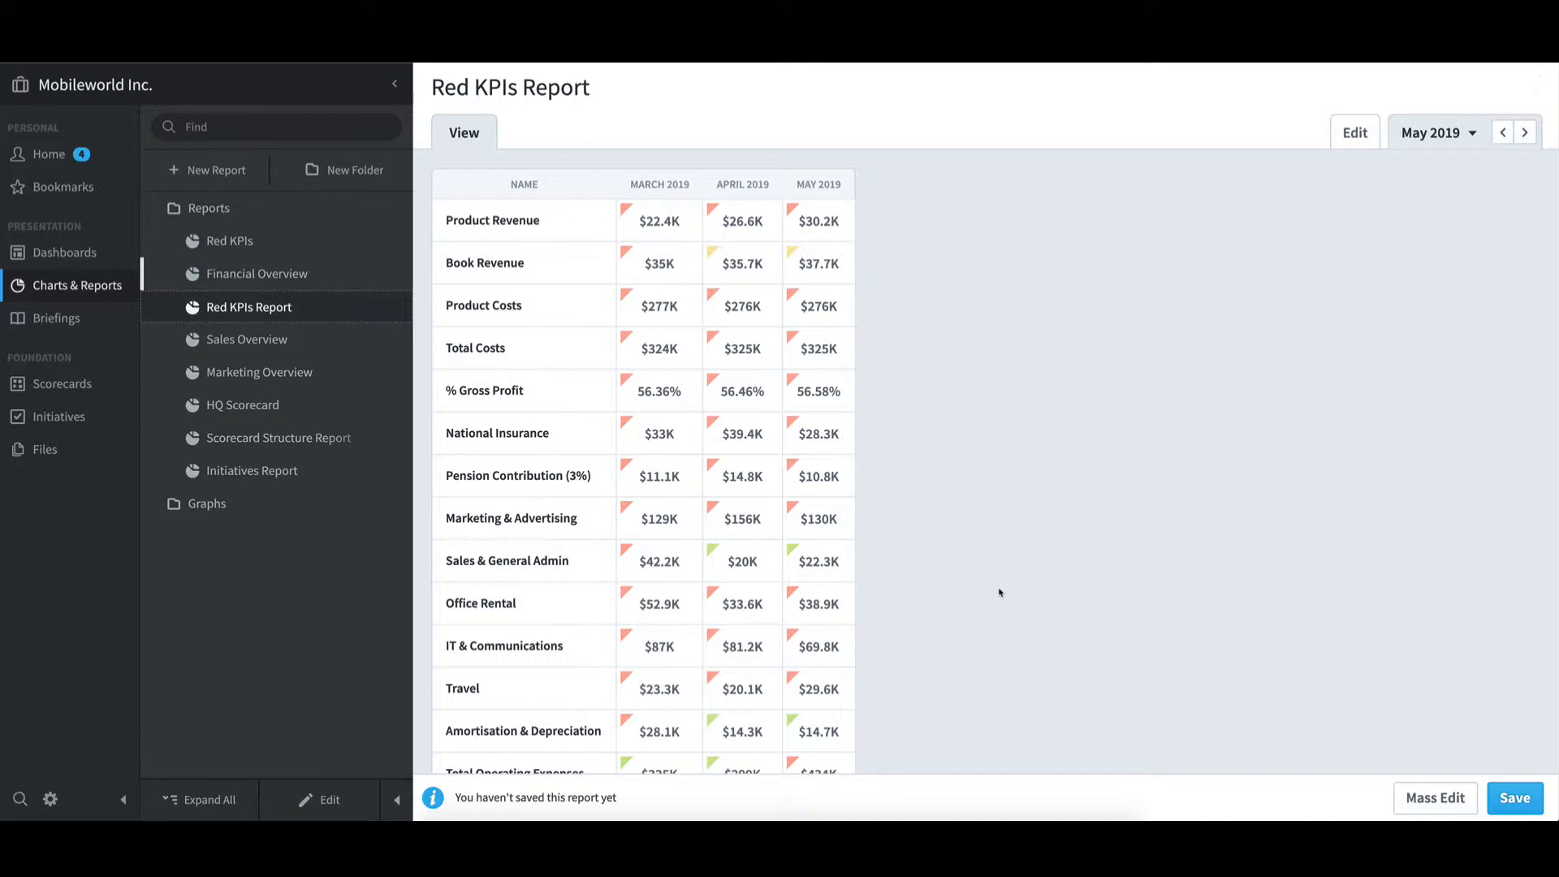
Save the new report under the name "Red KPIs Report - Training"
click(1530, 802)
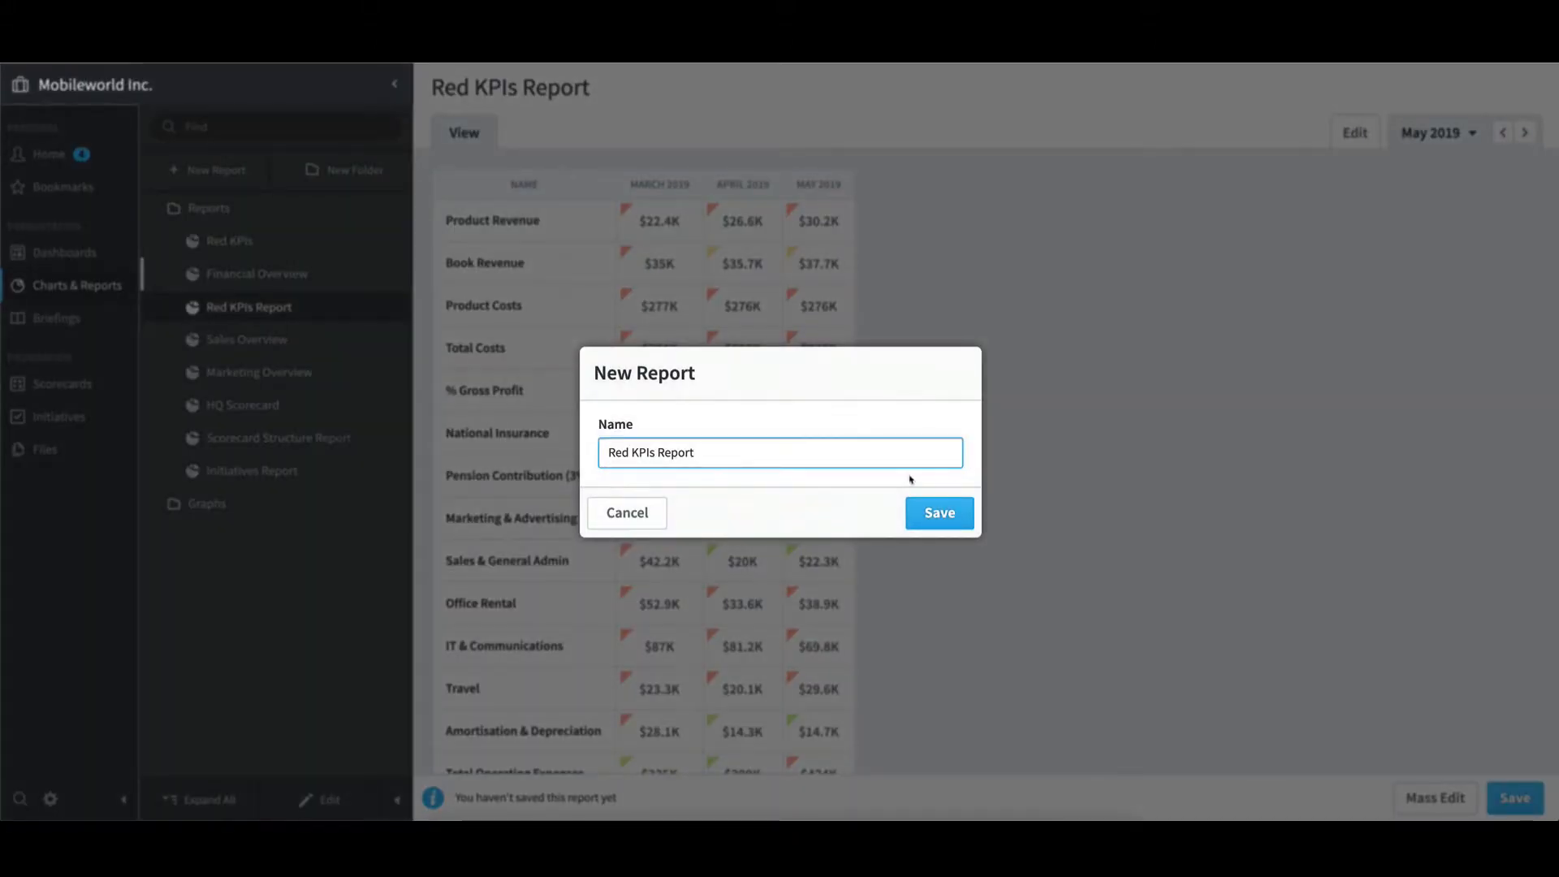
click(756, 458)
text(- Trai)
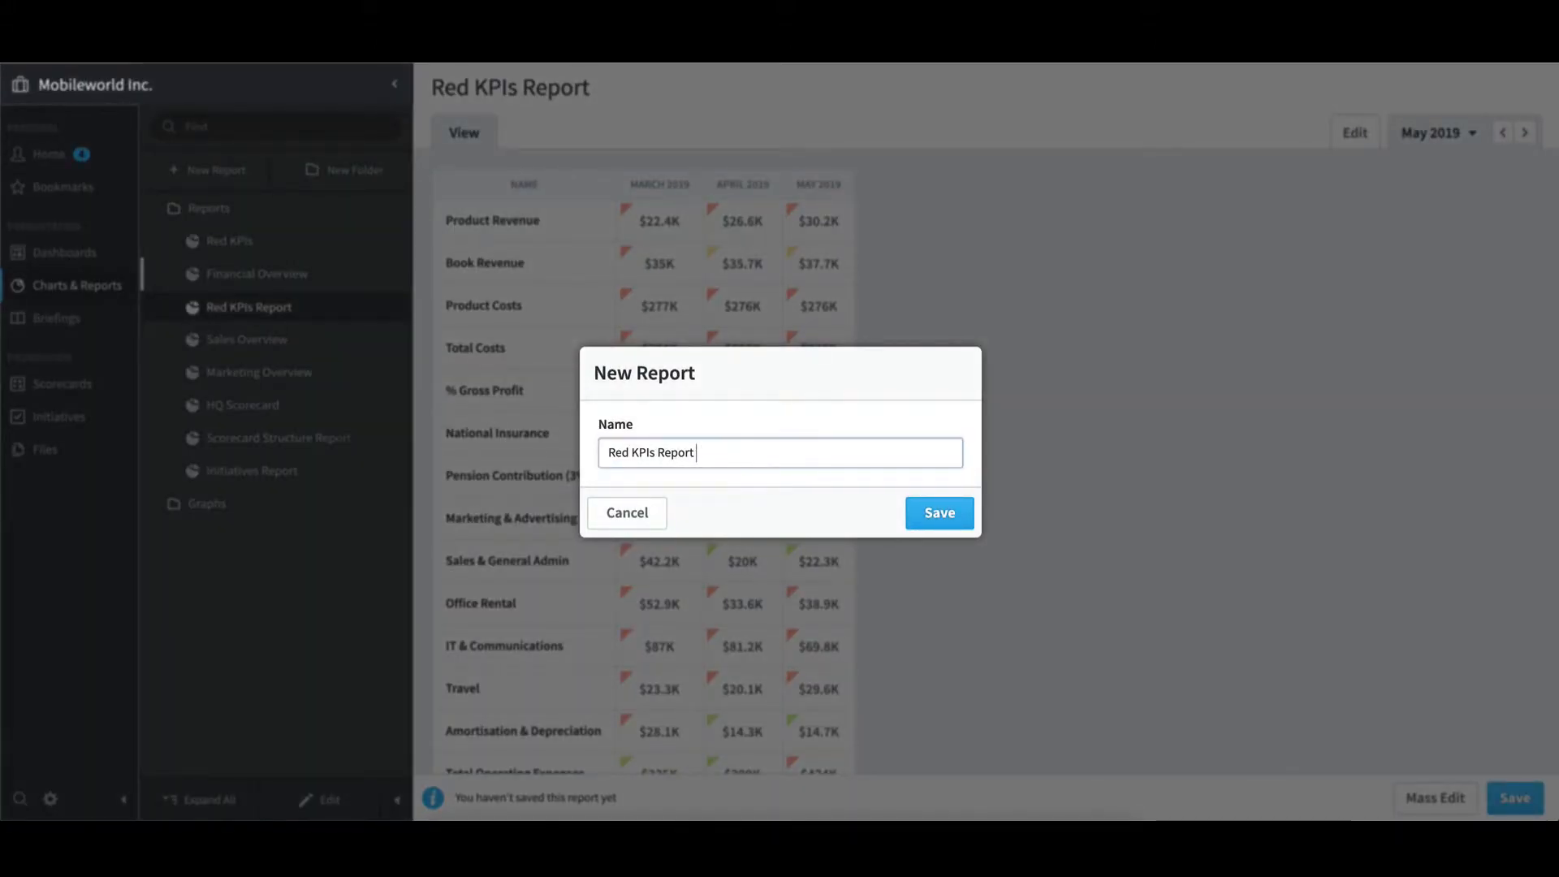
text(ning)
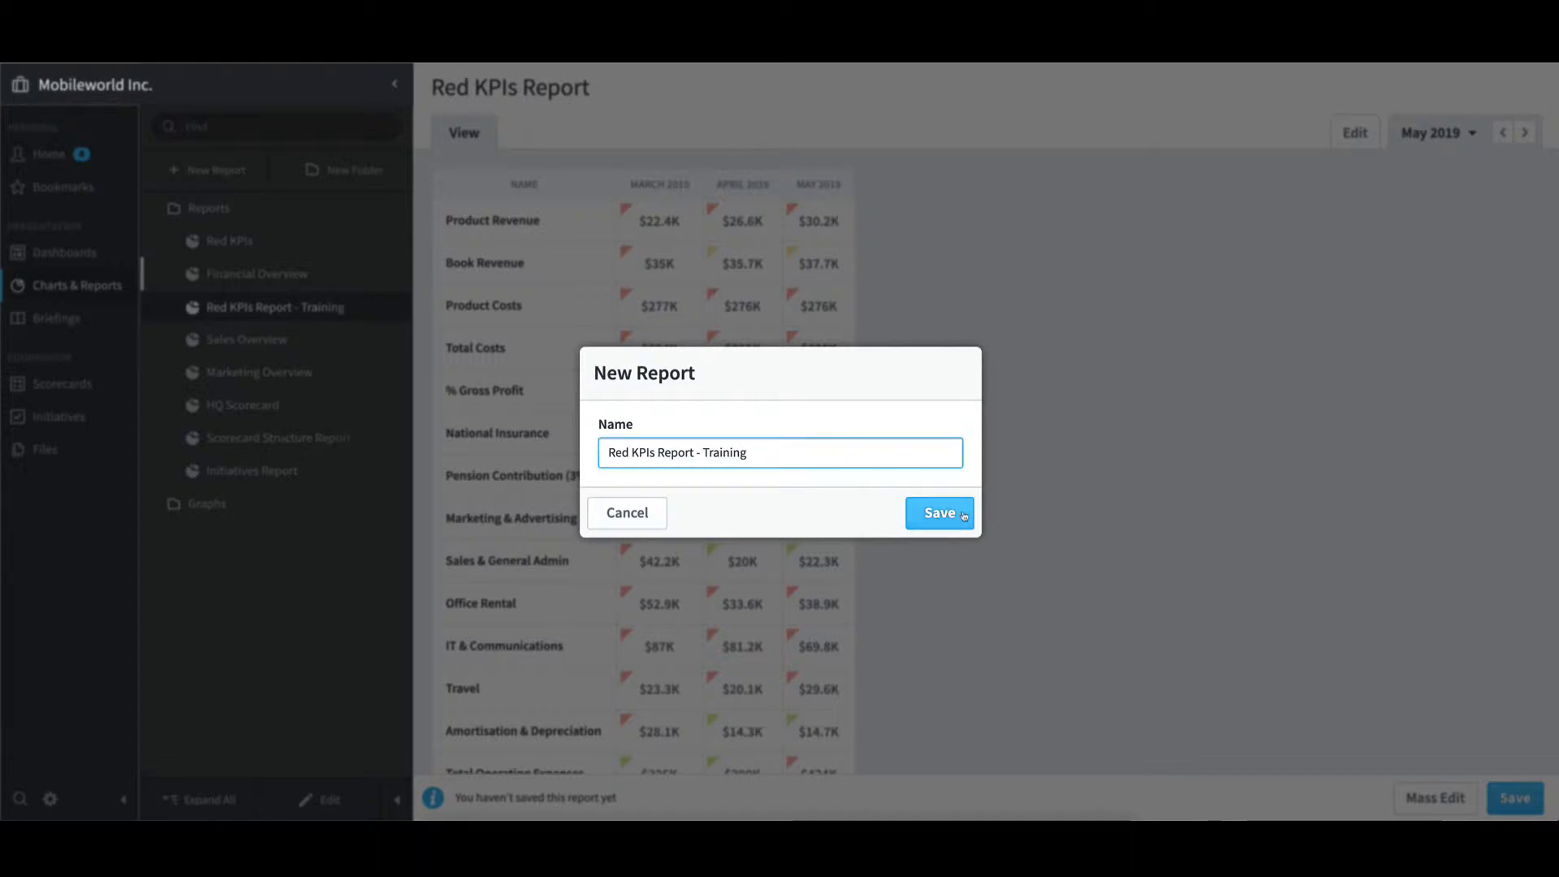
click(964, 517)
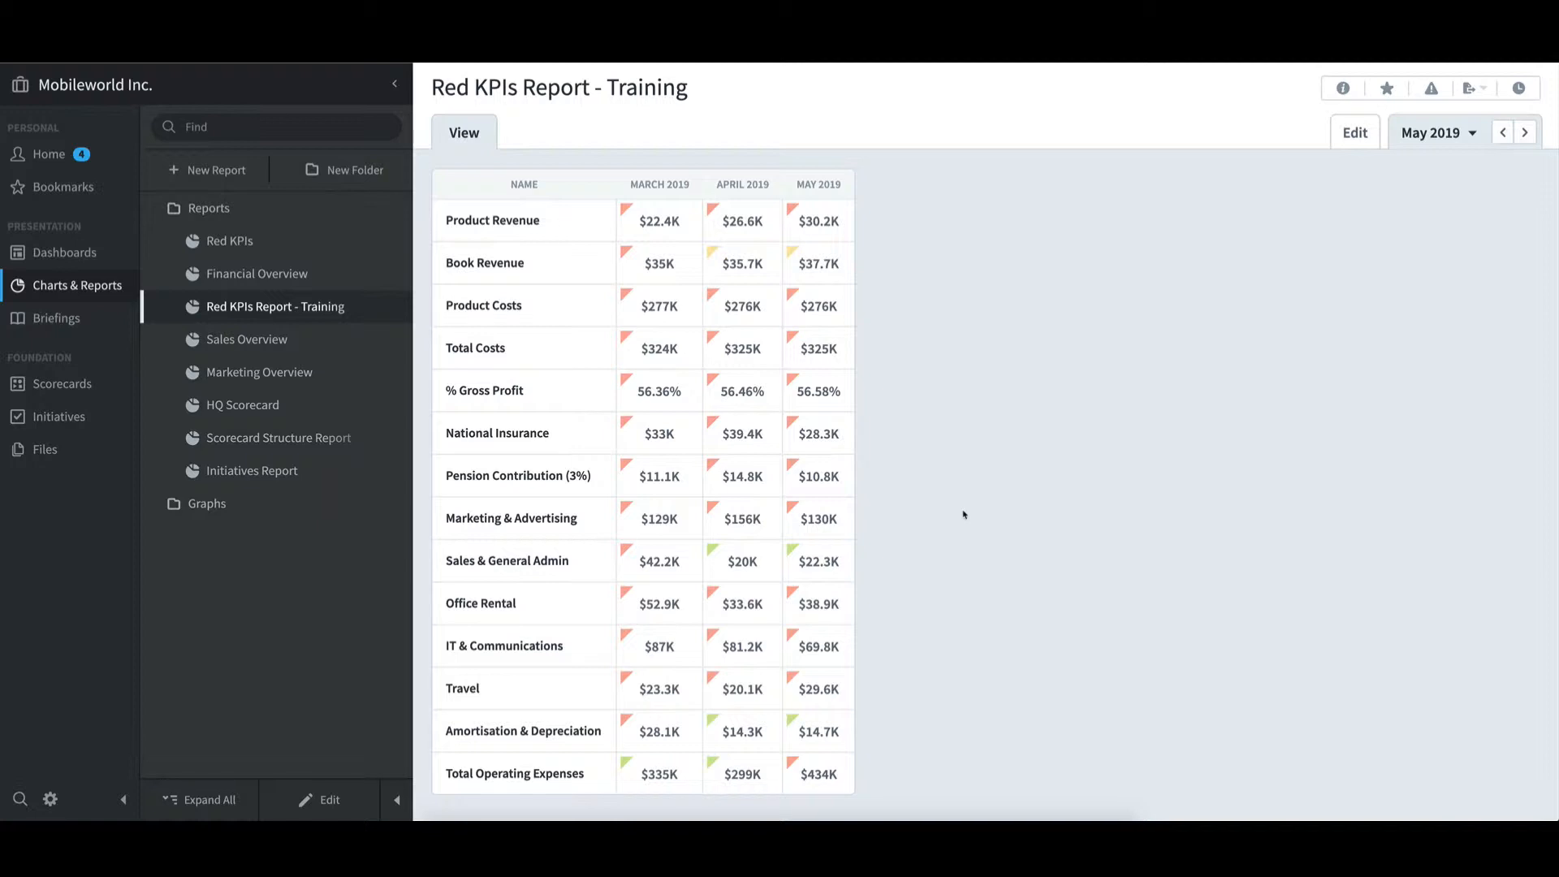
Edit the report's Color row filter so its calendar period starts from Current Period
click(333, 800)
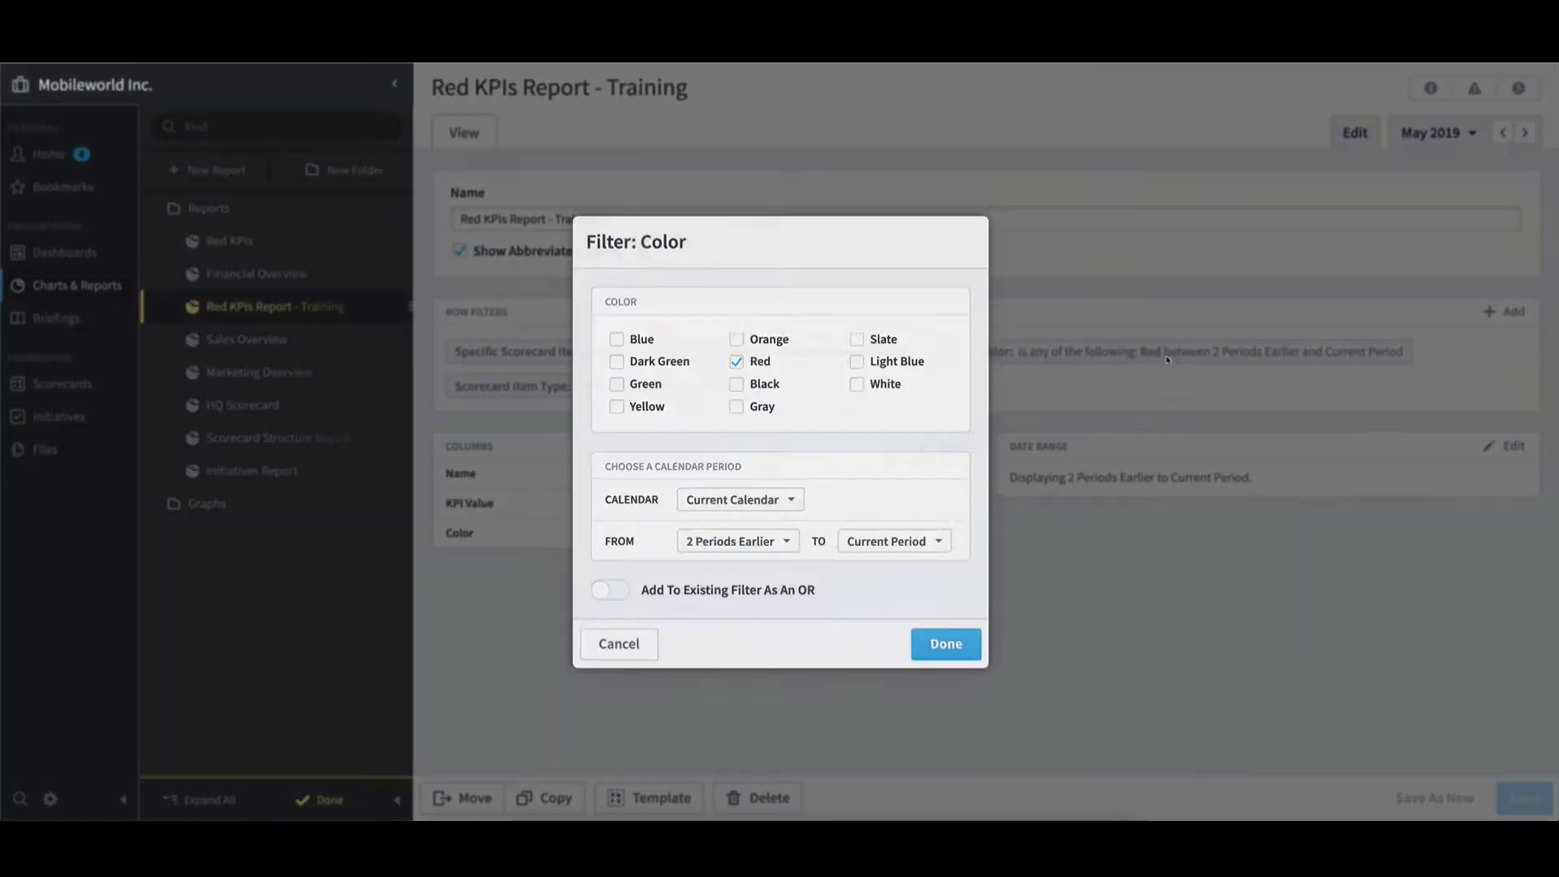
click(1080, 354)
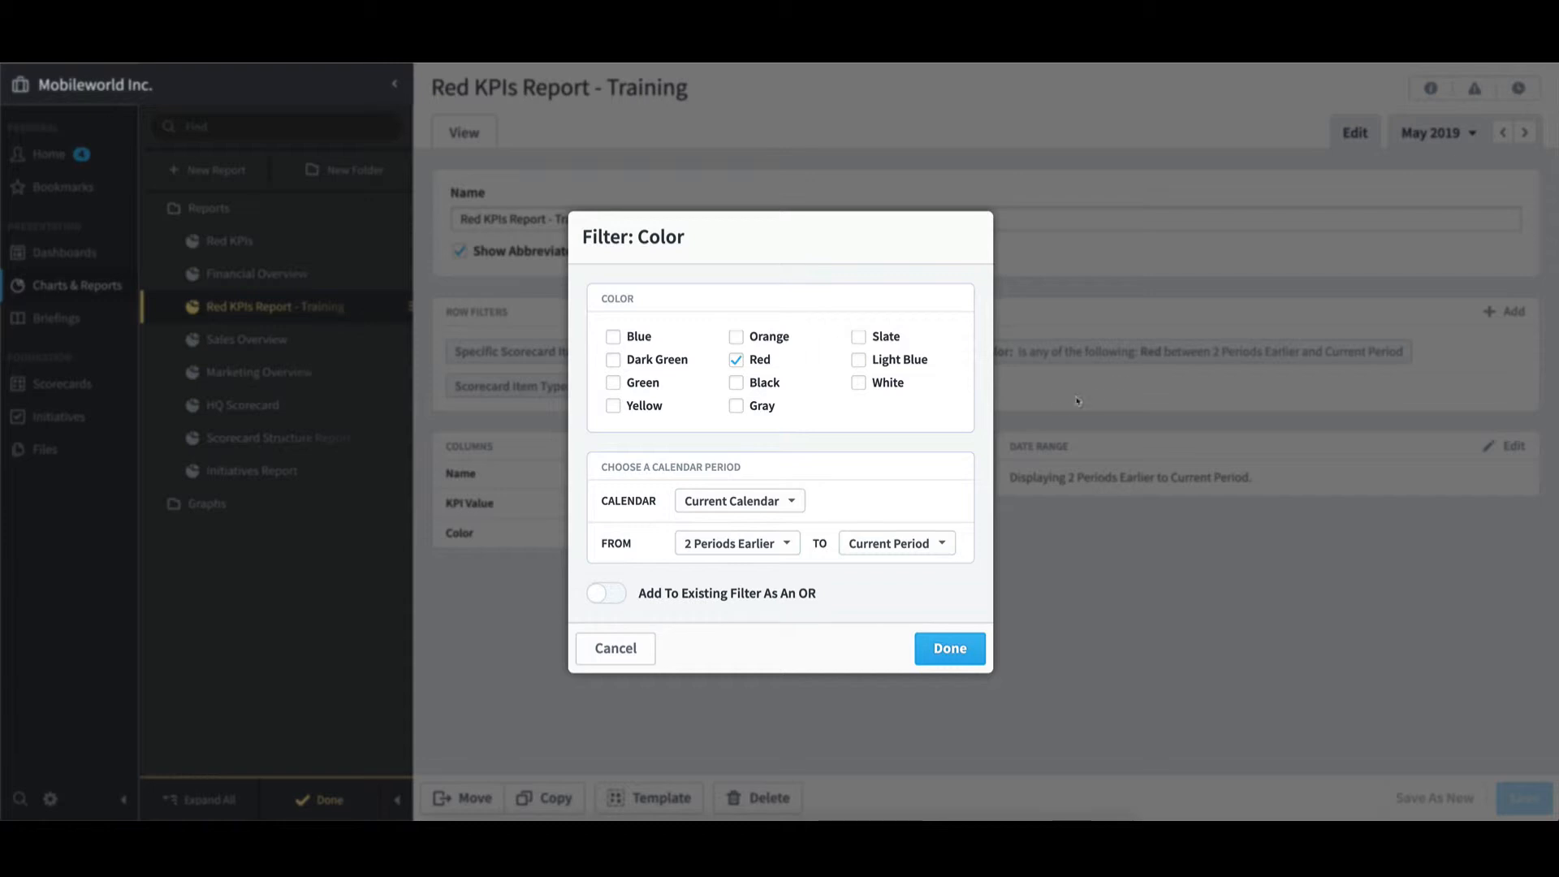
click(790, 545)
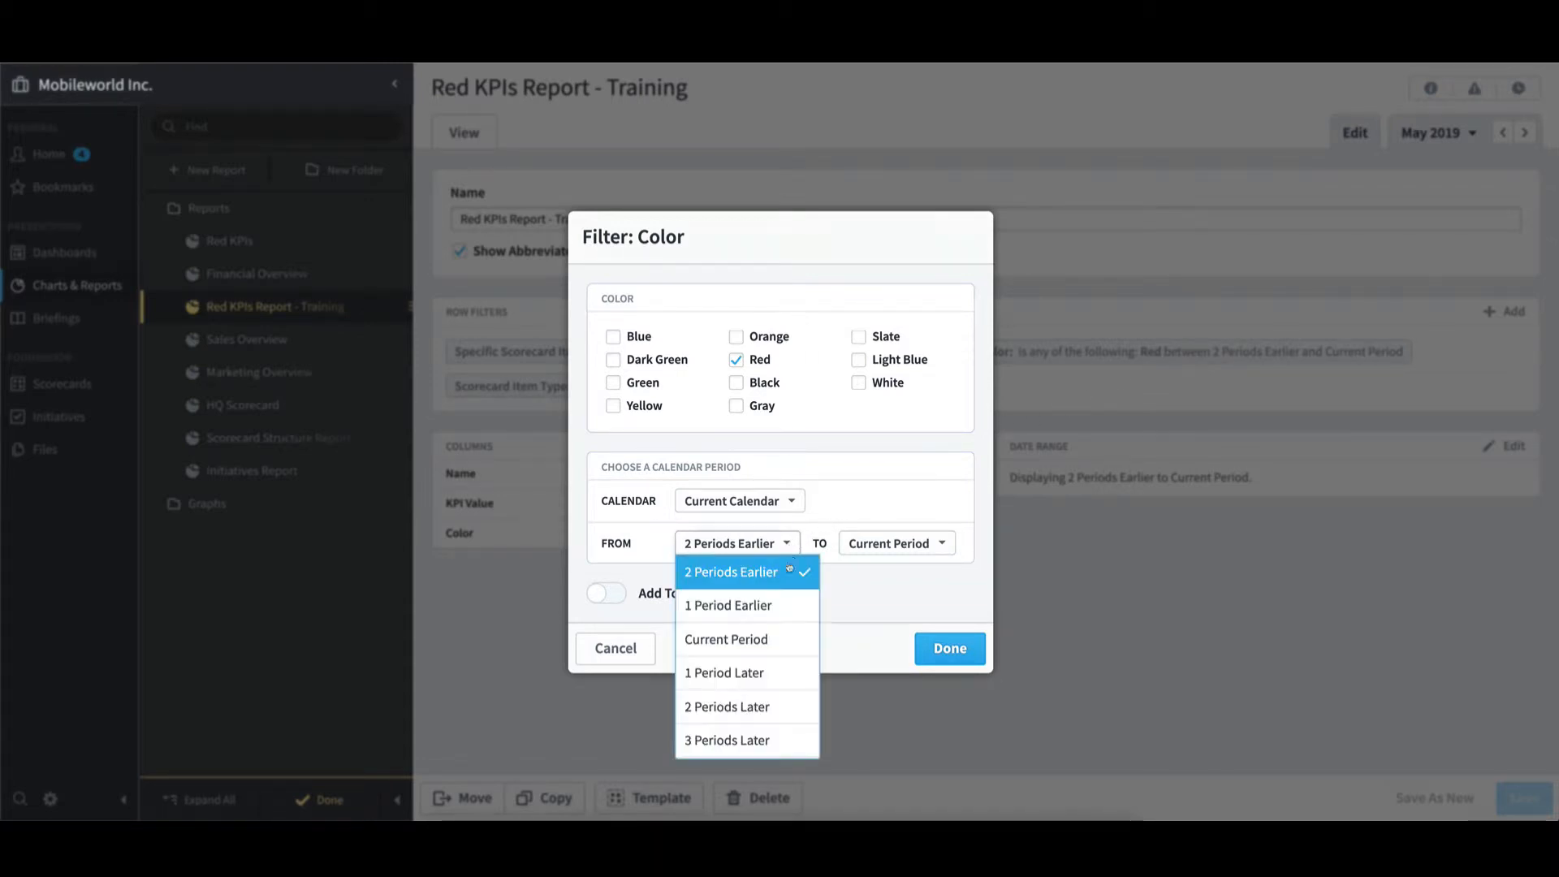
click(767, 639)
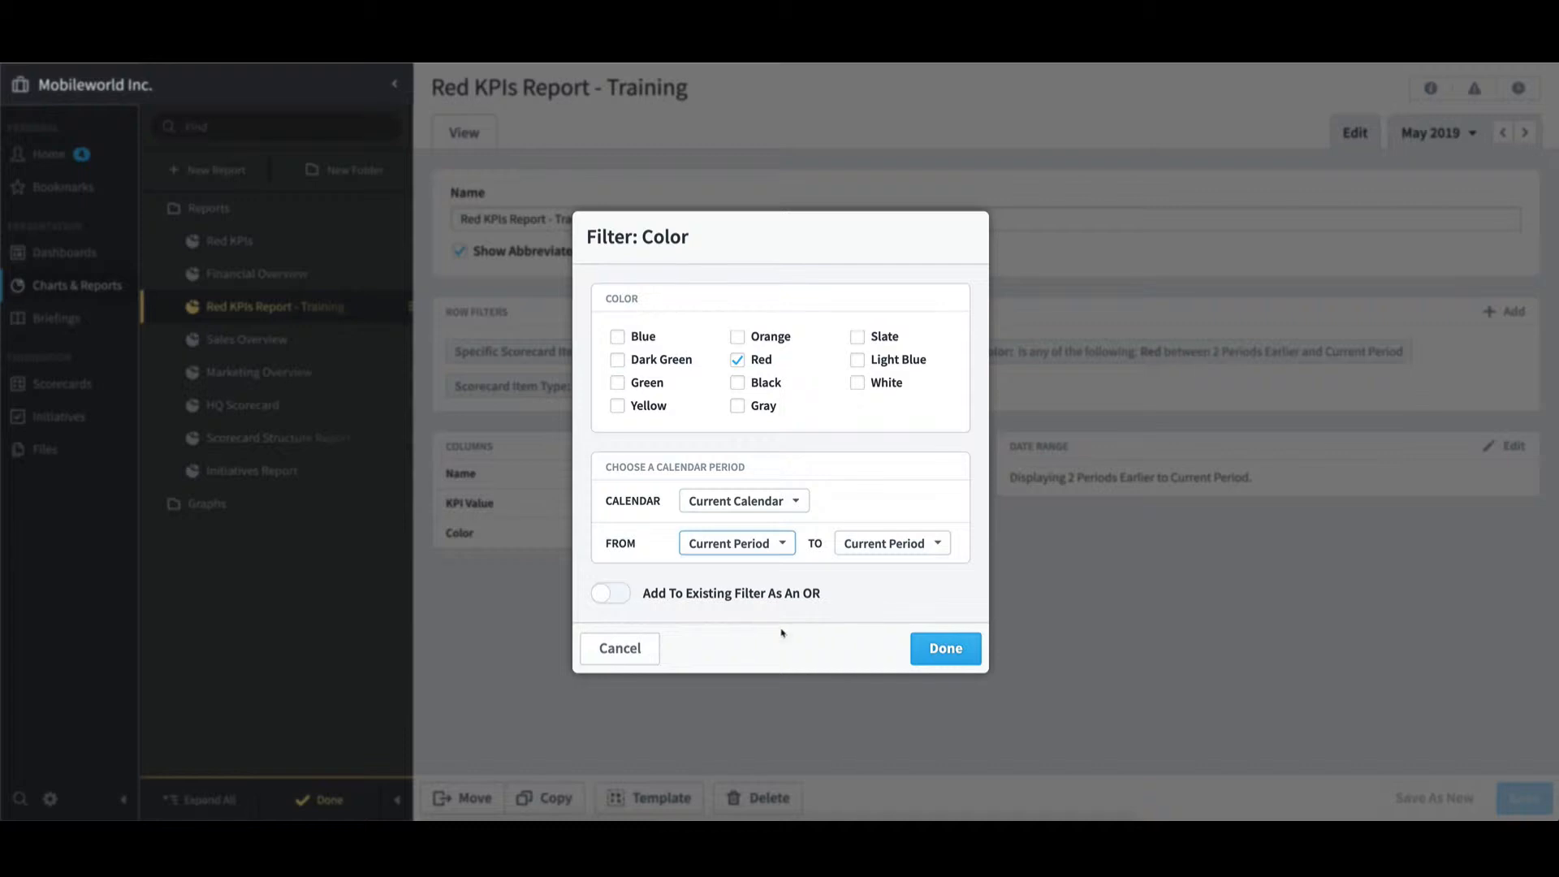
click(959, 650)
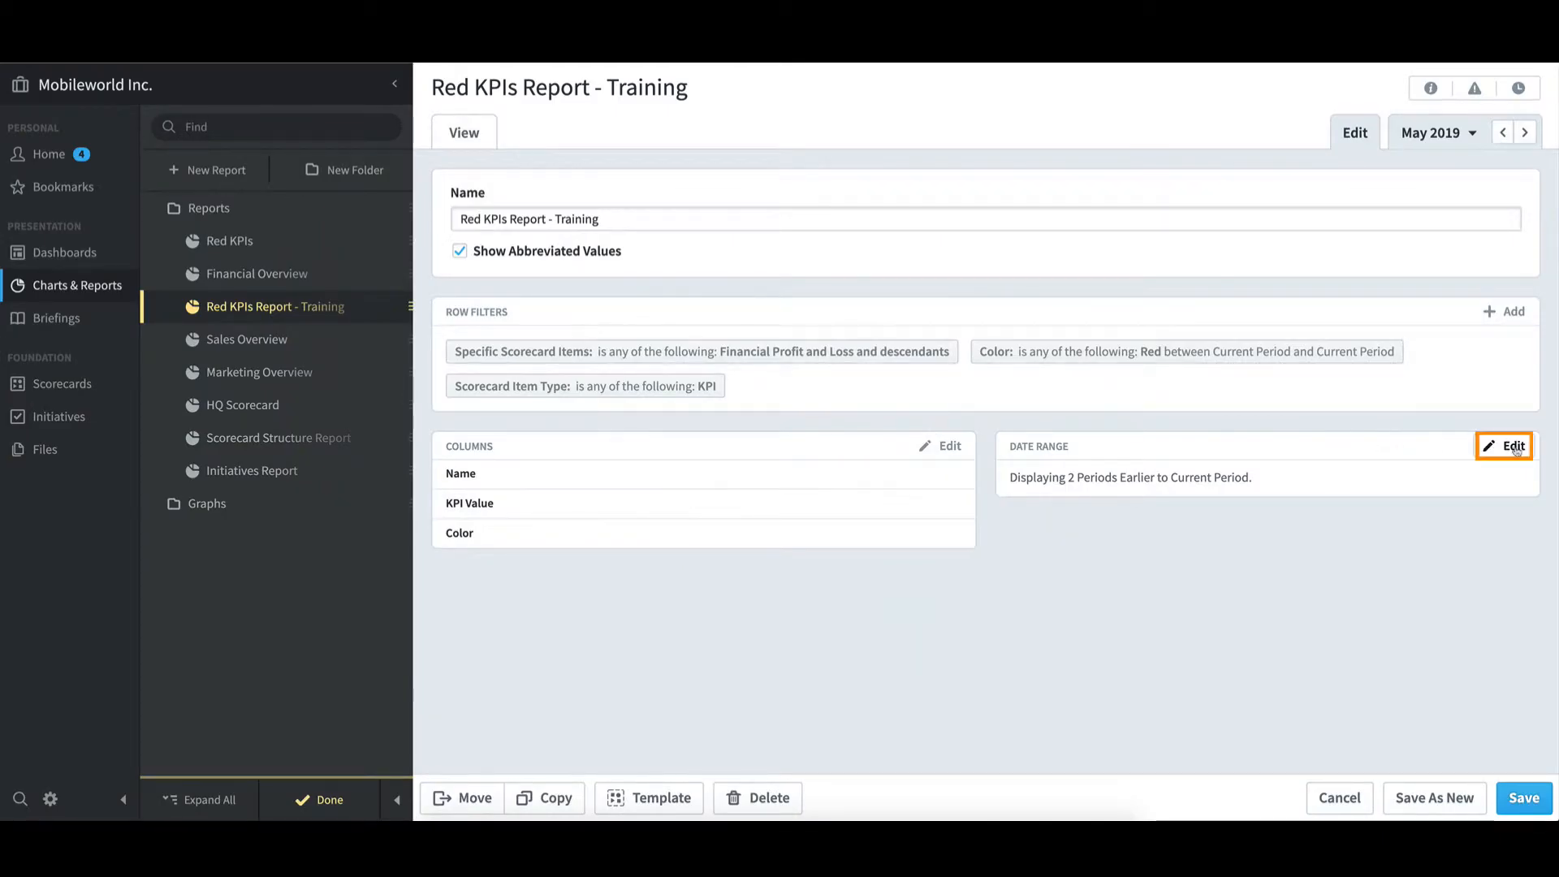
Set the report's date range to start from Current Period
click(1515, 447)
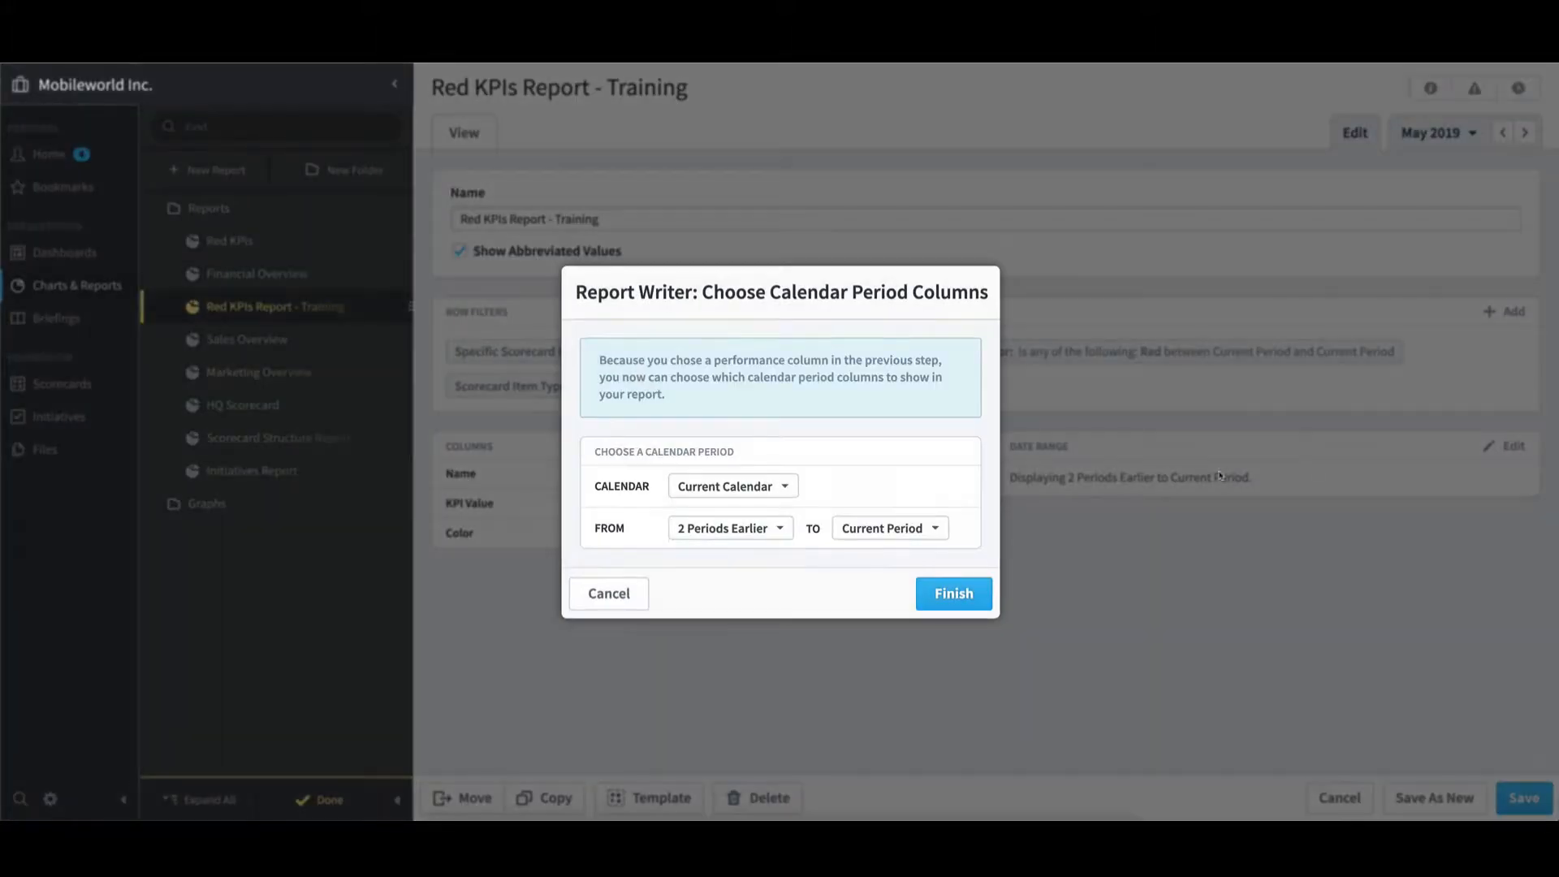
click(776, 528)
click(751, 624)
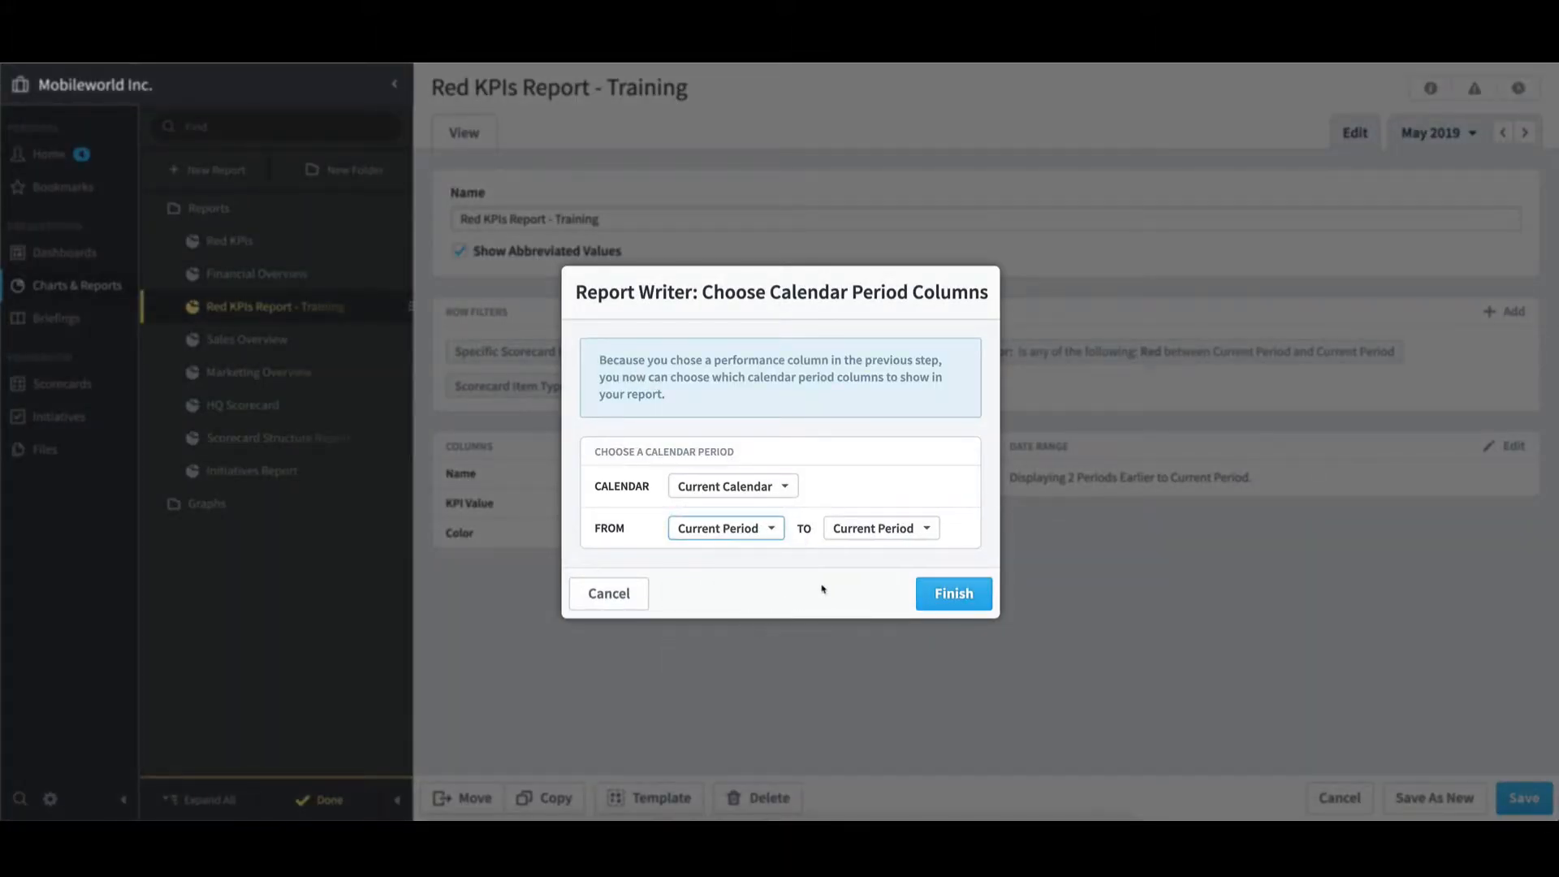
click(980, 594)
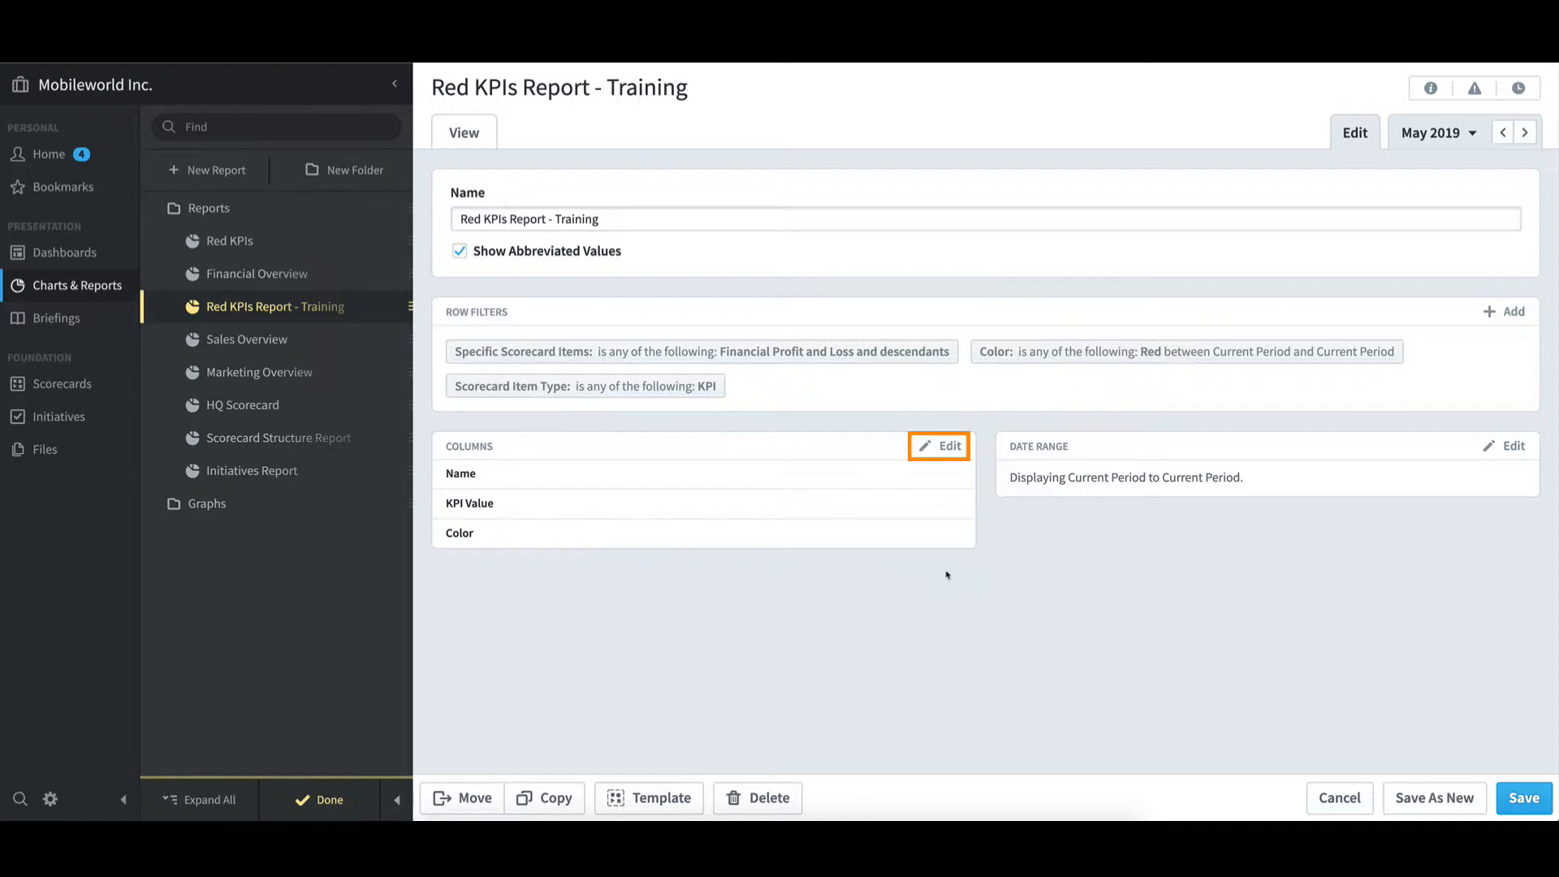
Check the available report columns without changing the selection, and save the edited report
click(939, 446)
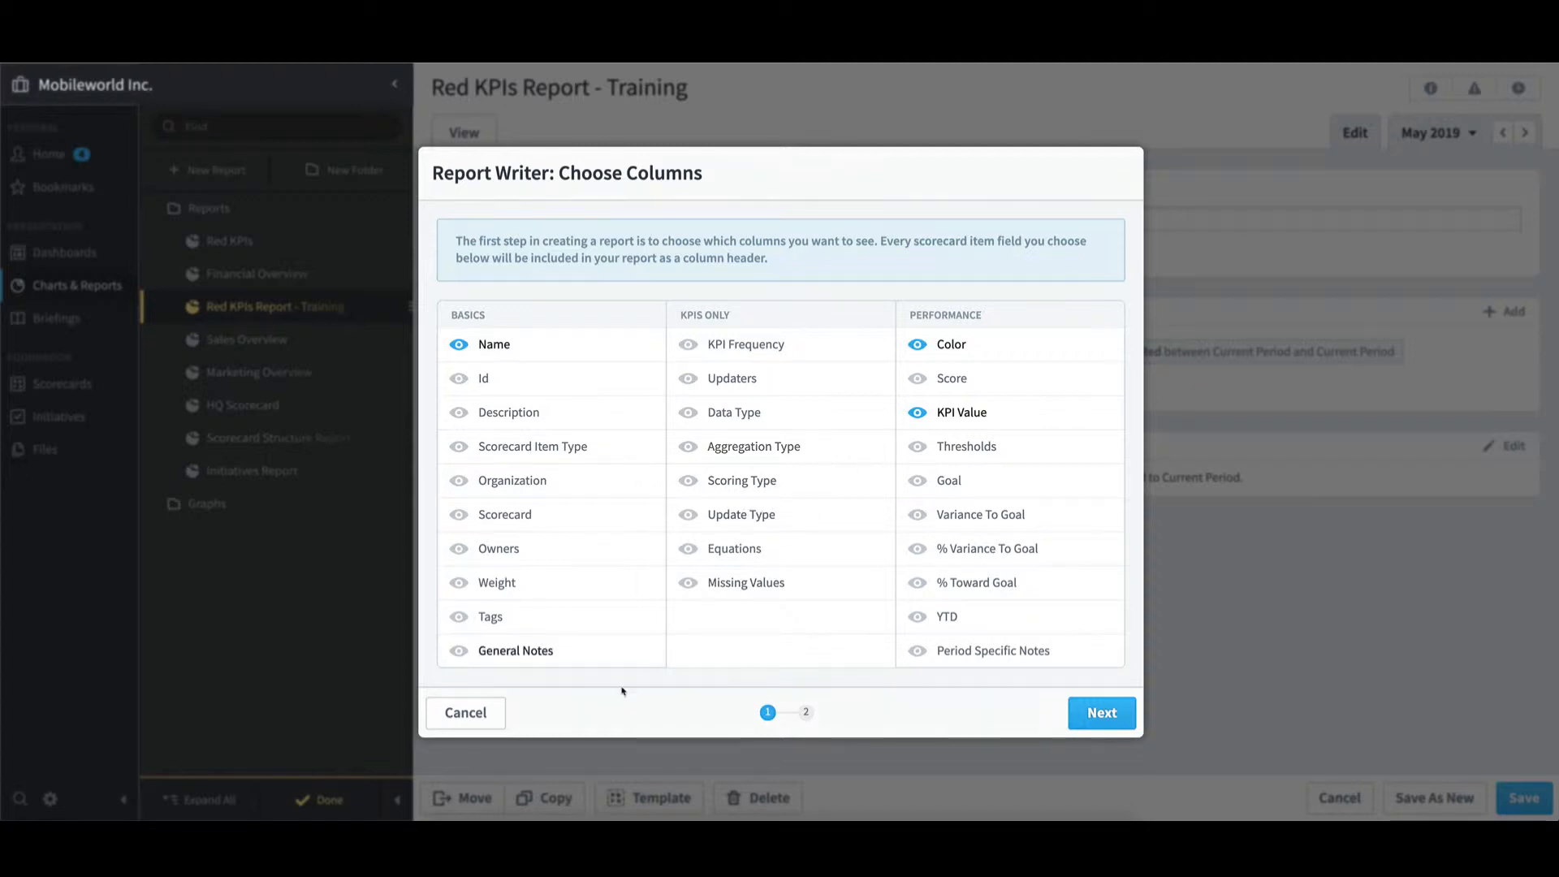
click(487, 714)
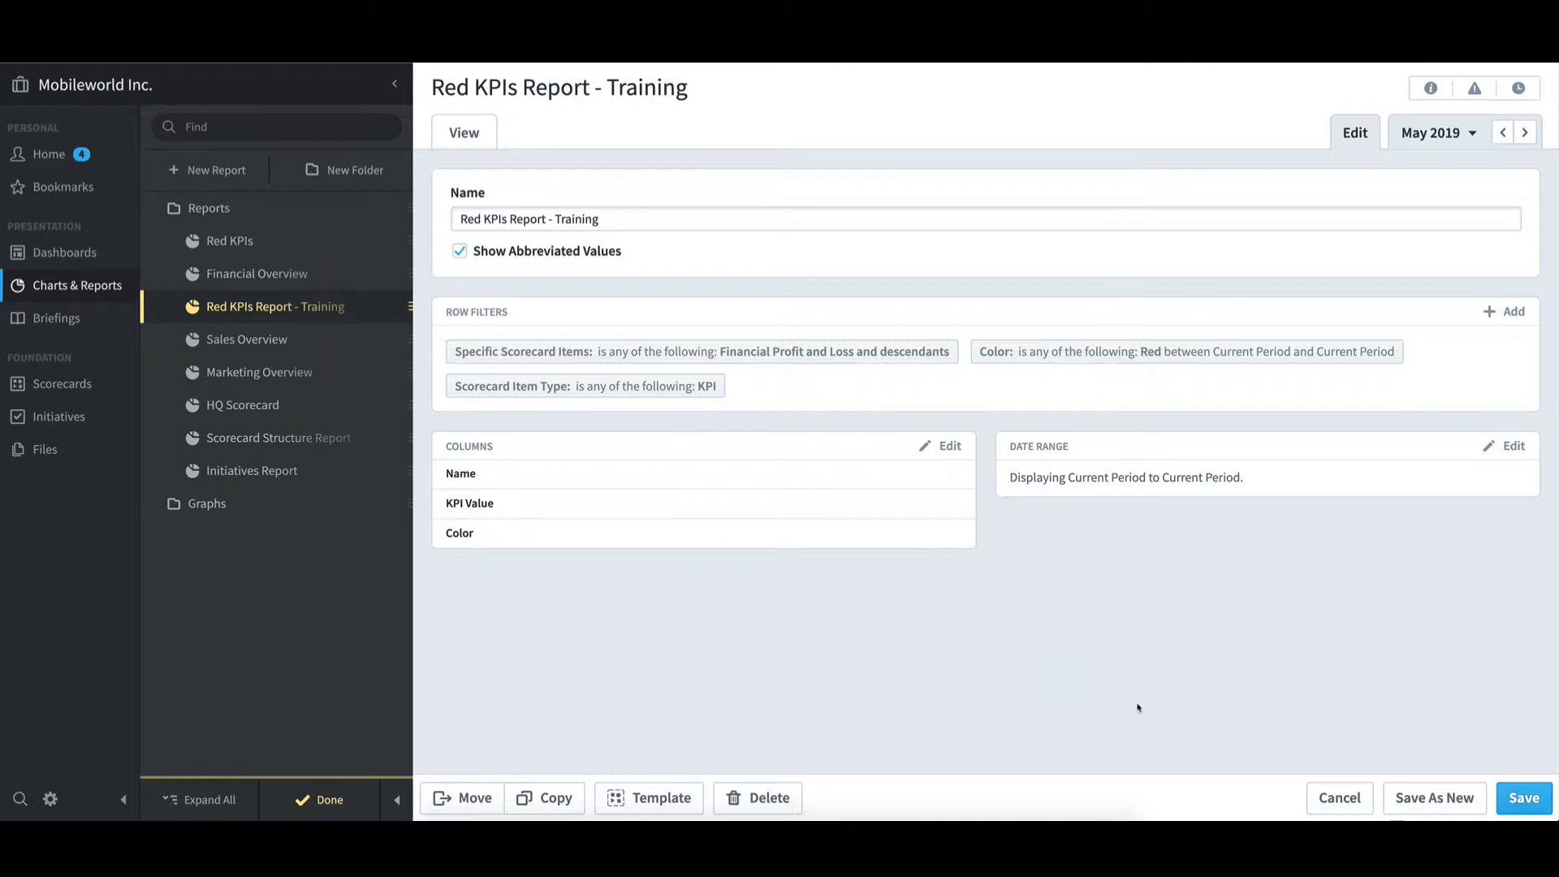
click(1531, 800)
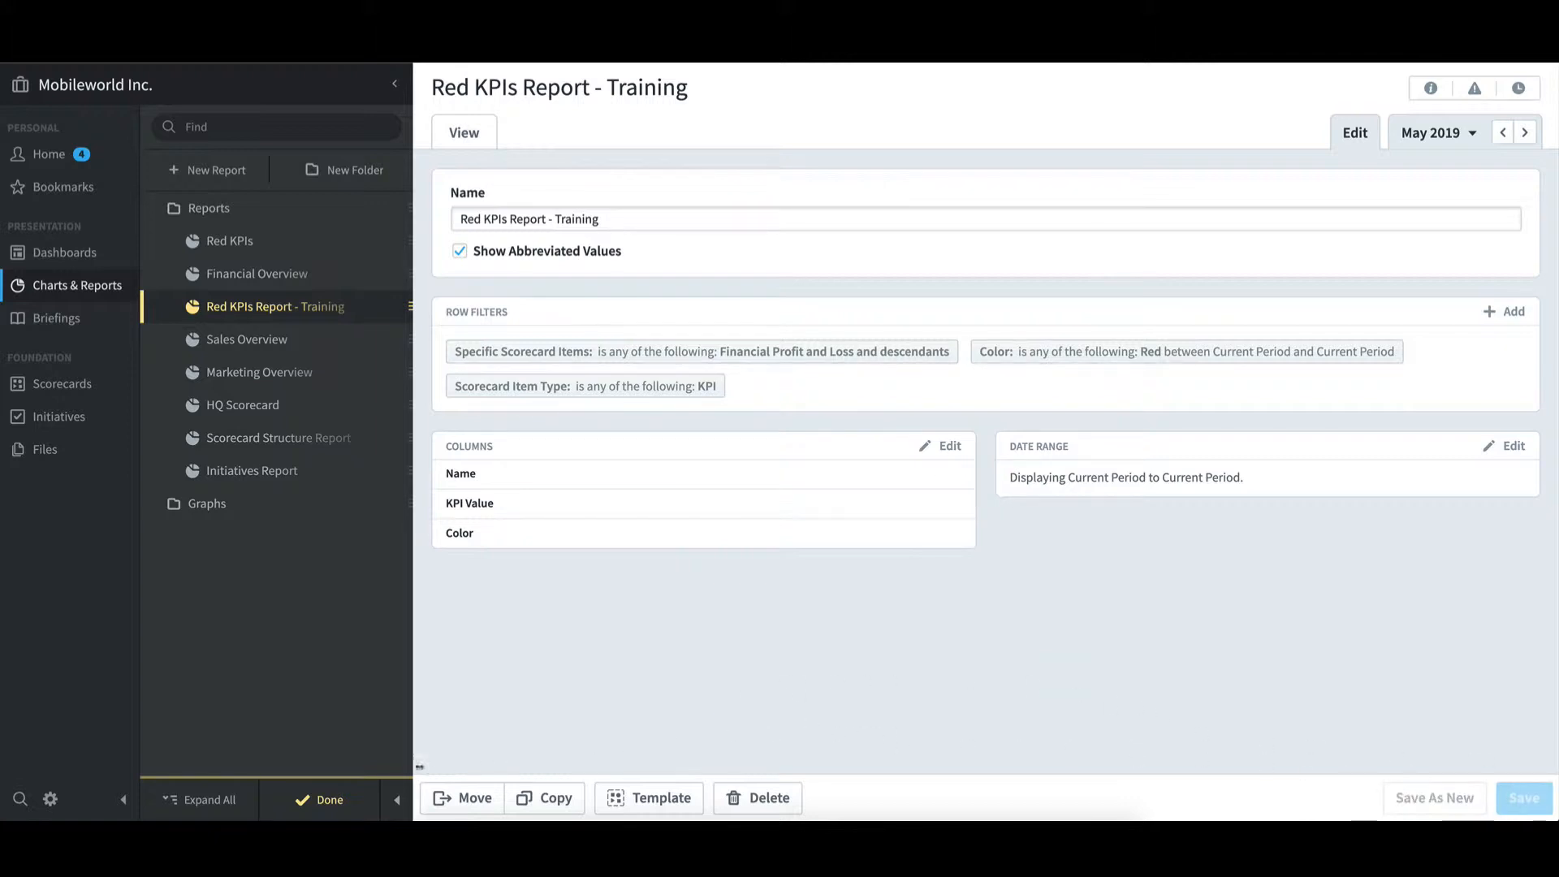
Finish editing the Red KPIs Report - Training and start a new report of the Report Writer type
click(329, 800)
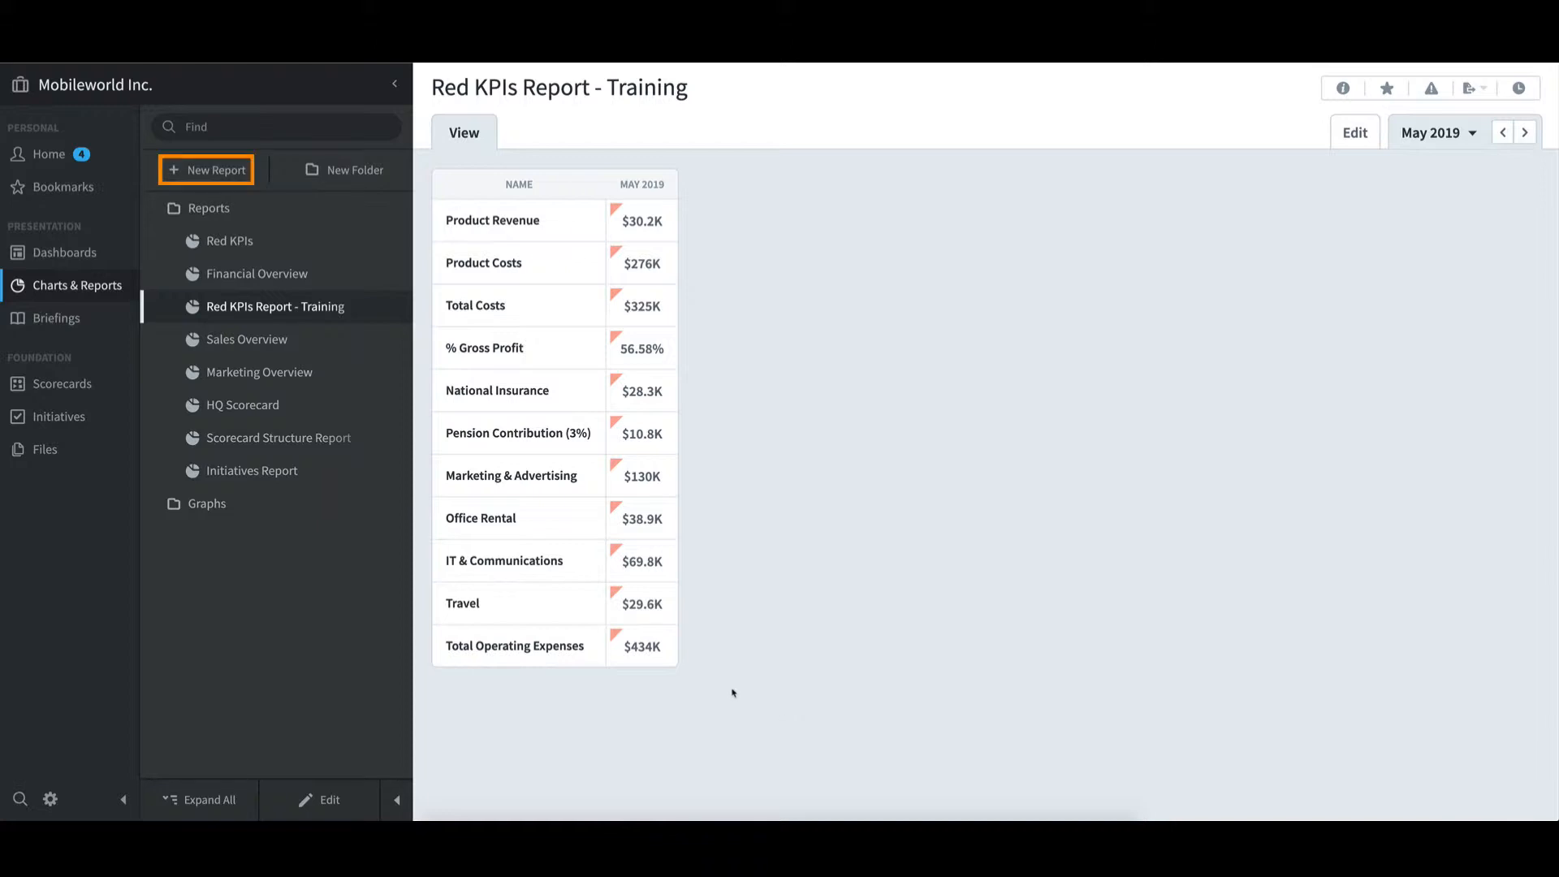
click(236, 170)
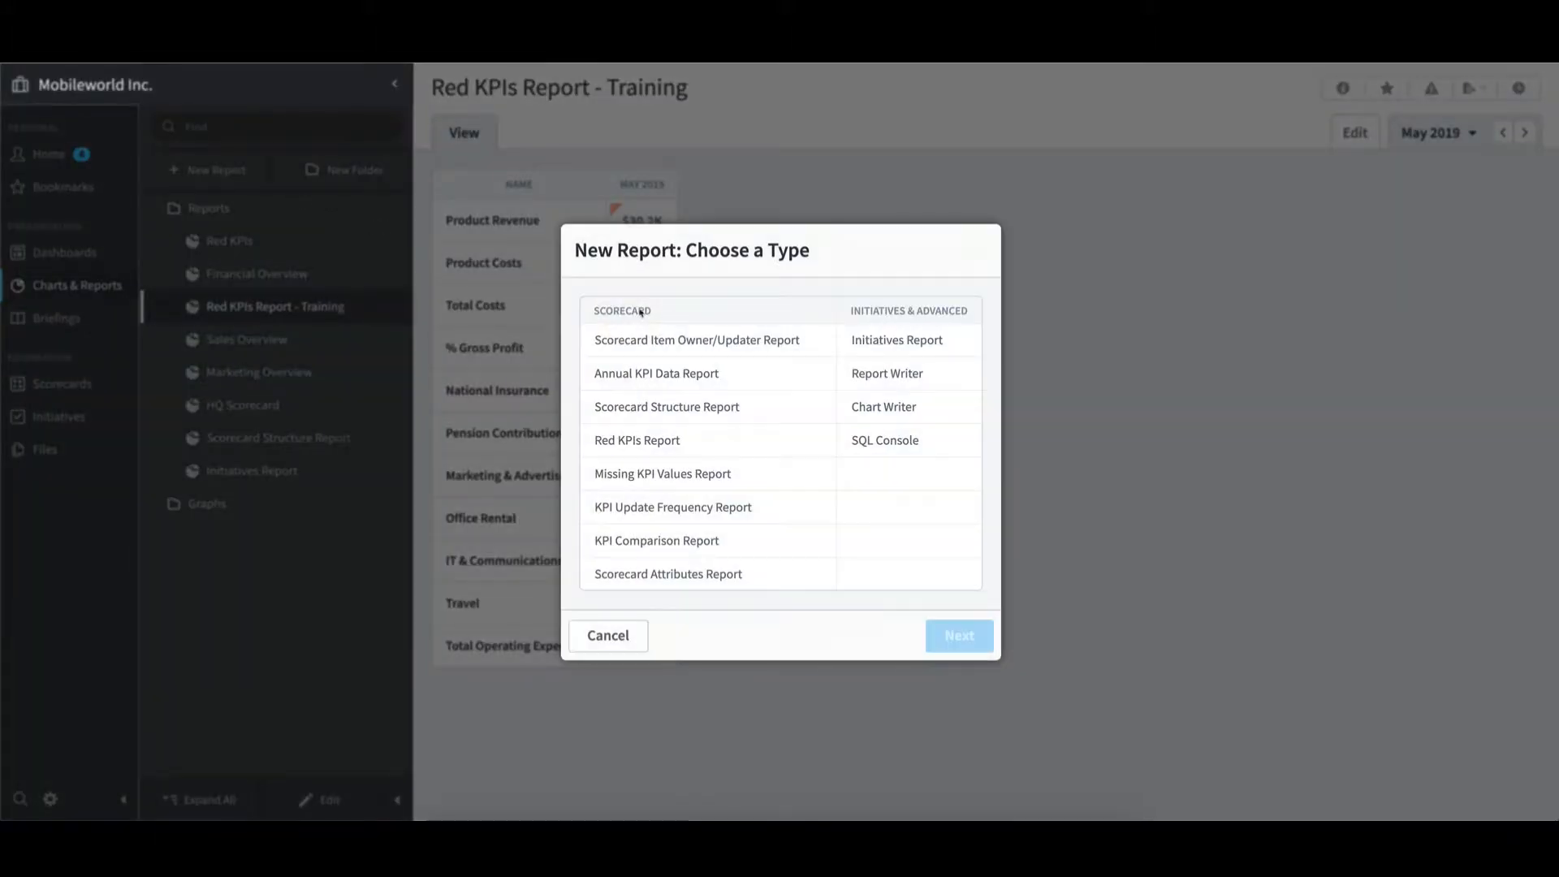
click(904, 379)
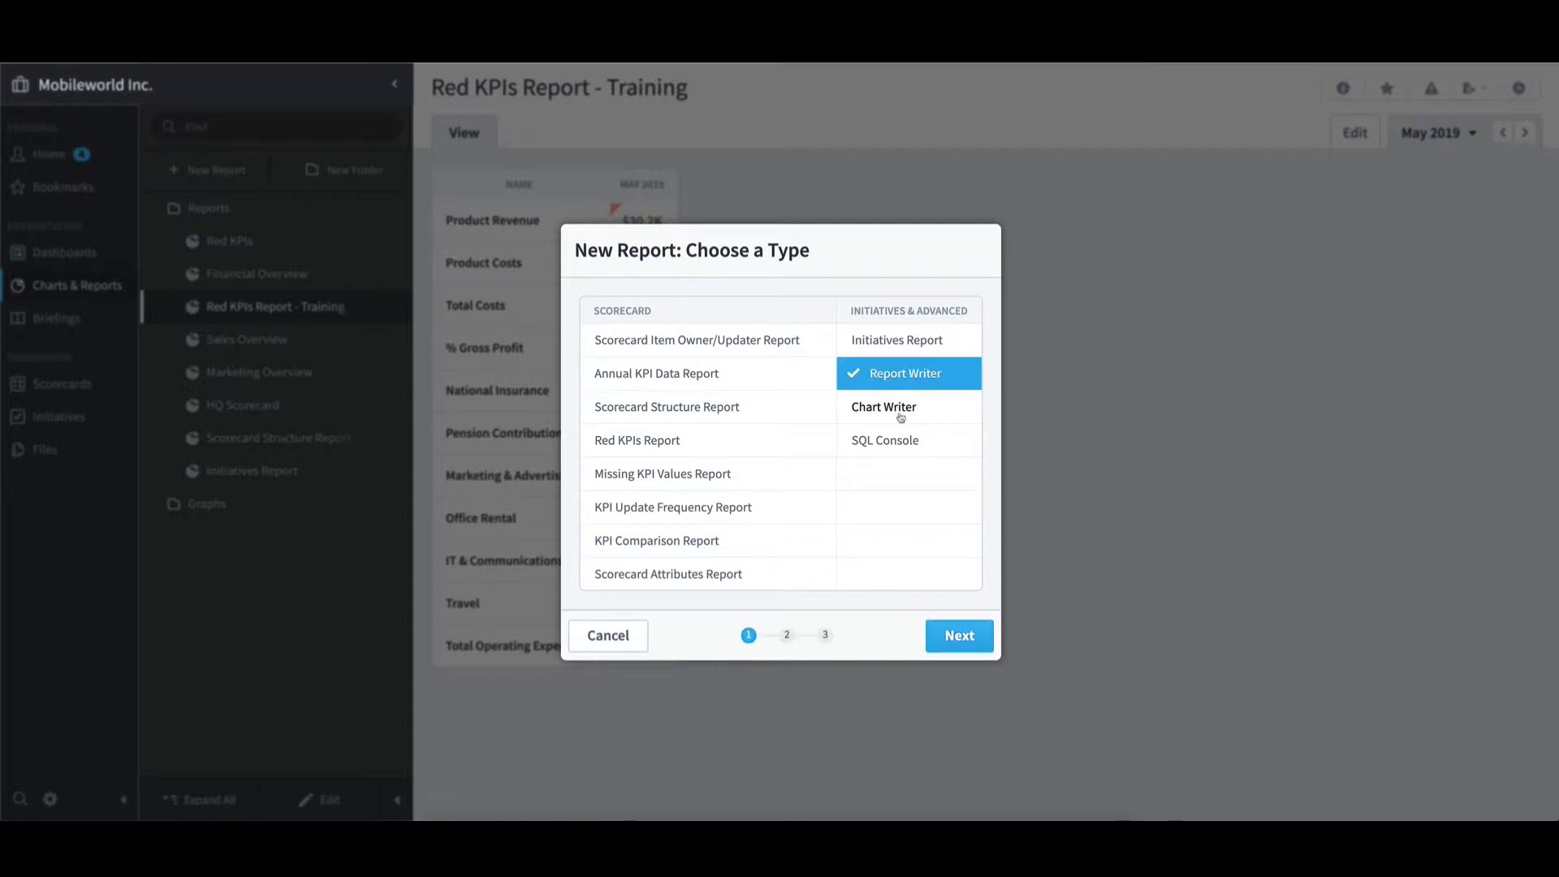
click(973, 644)
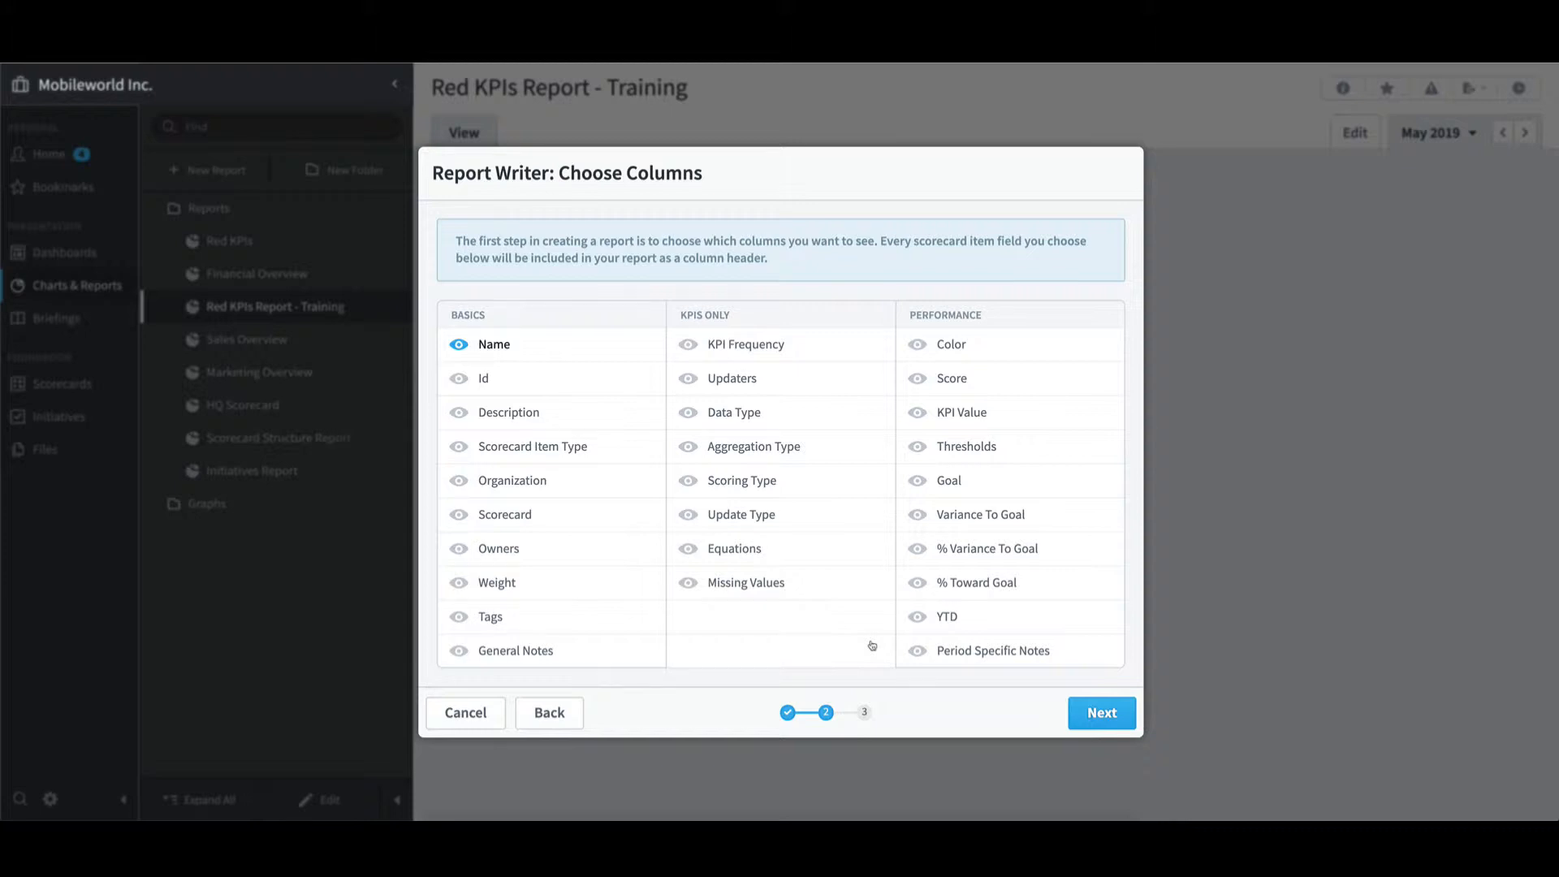
Include the Scoring Type, Color, Score, KPI Value and Goal columns, and accept the Current Period to Current Period range
click(769, 481)
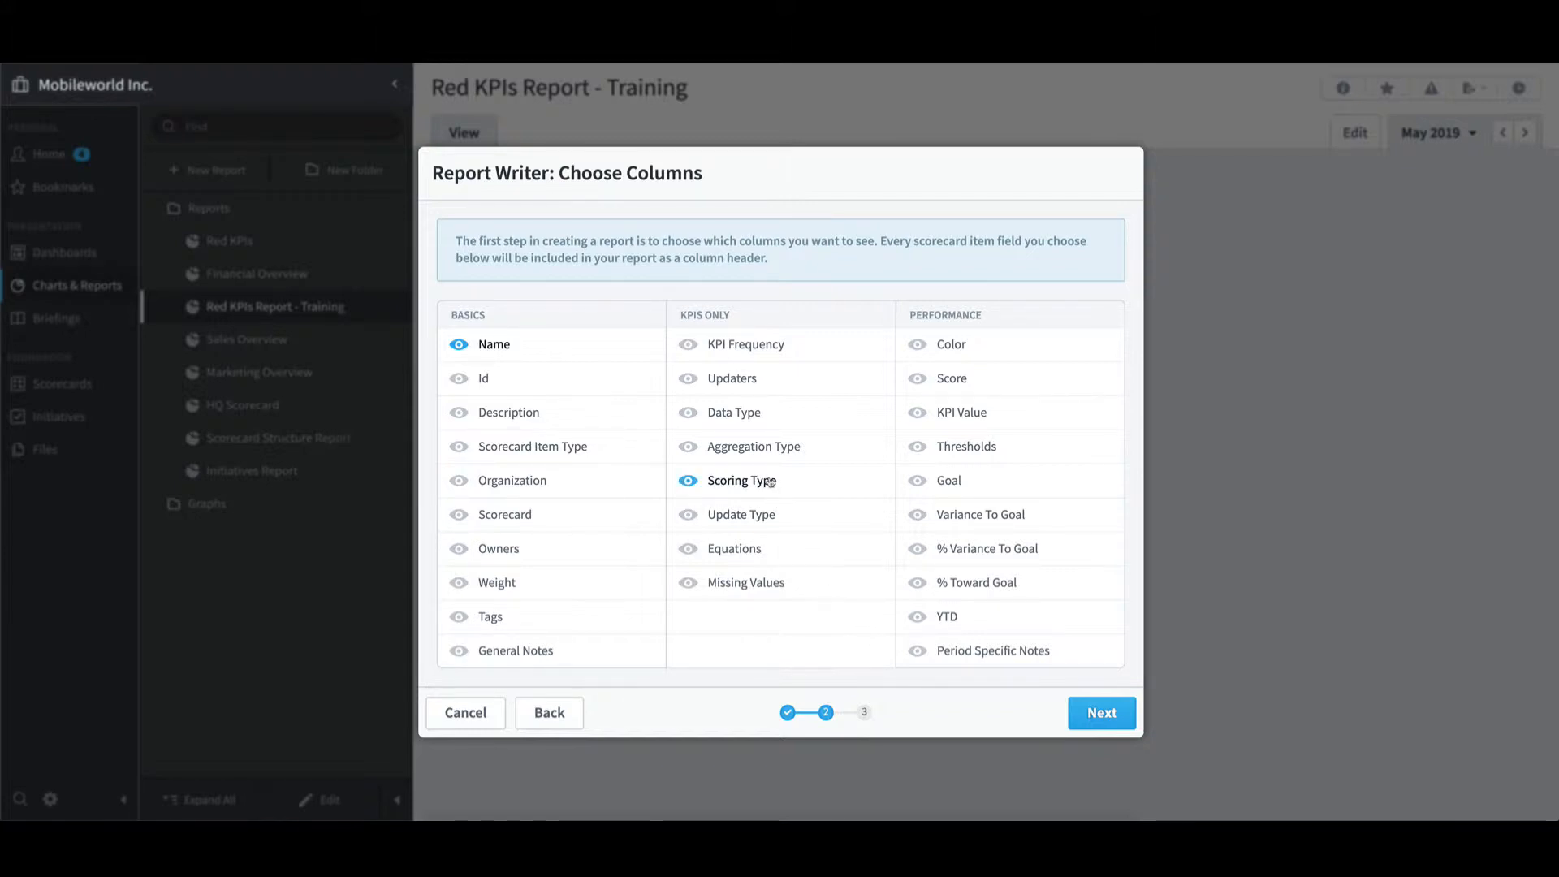
click(953, 346)
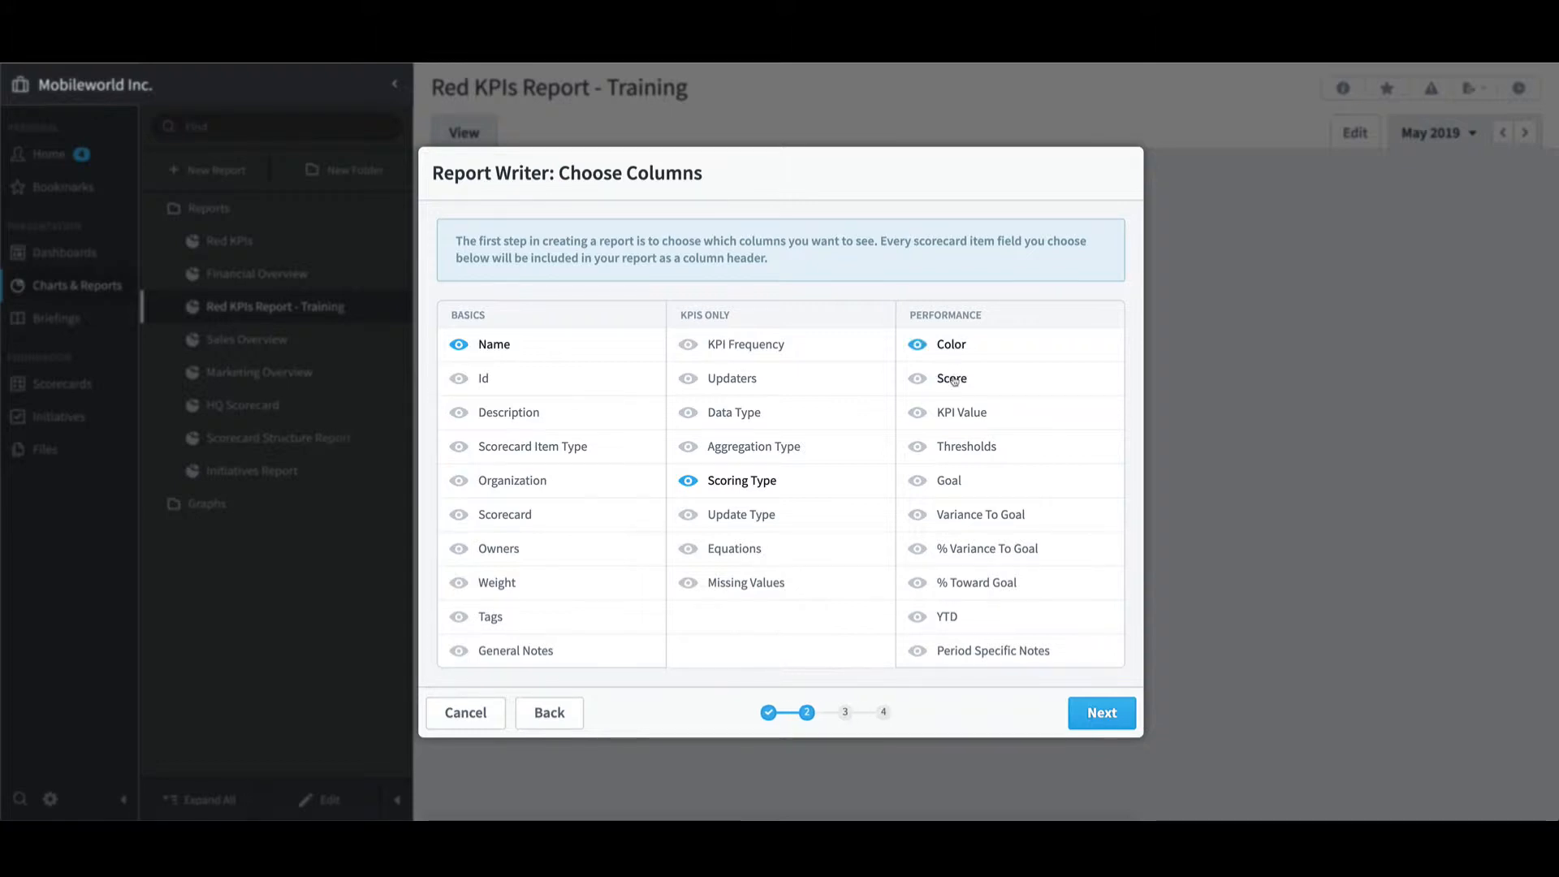
click(954, 380)
click(956, 413)
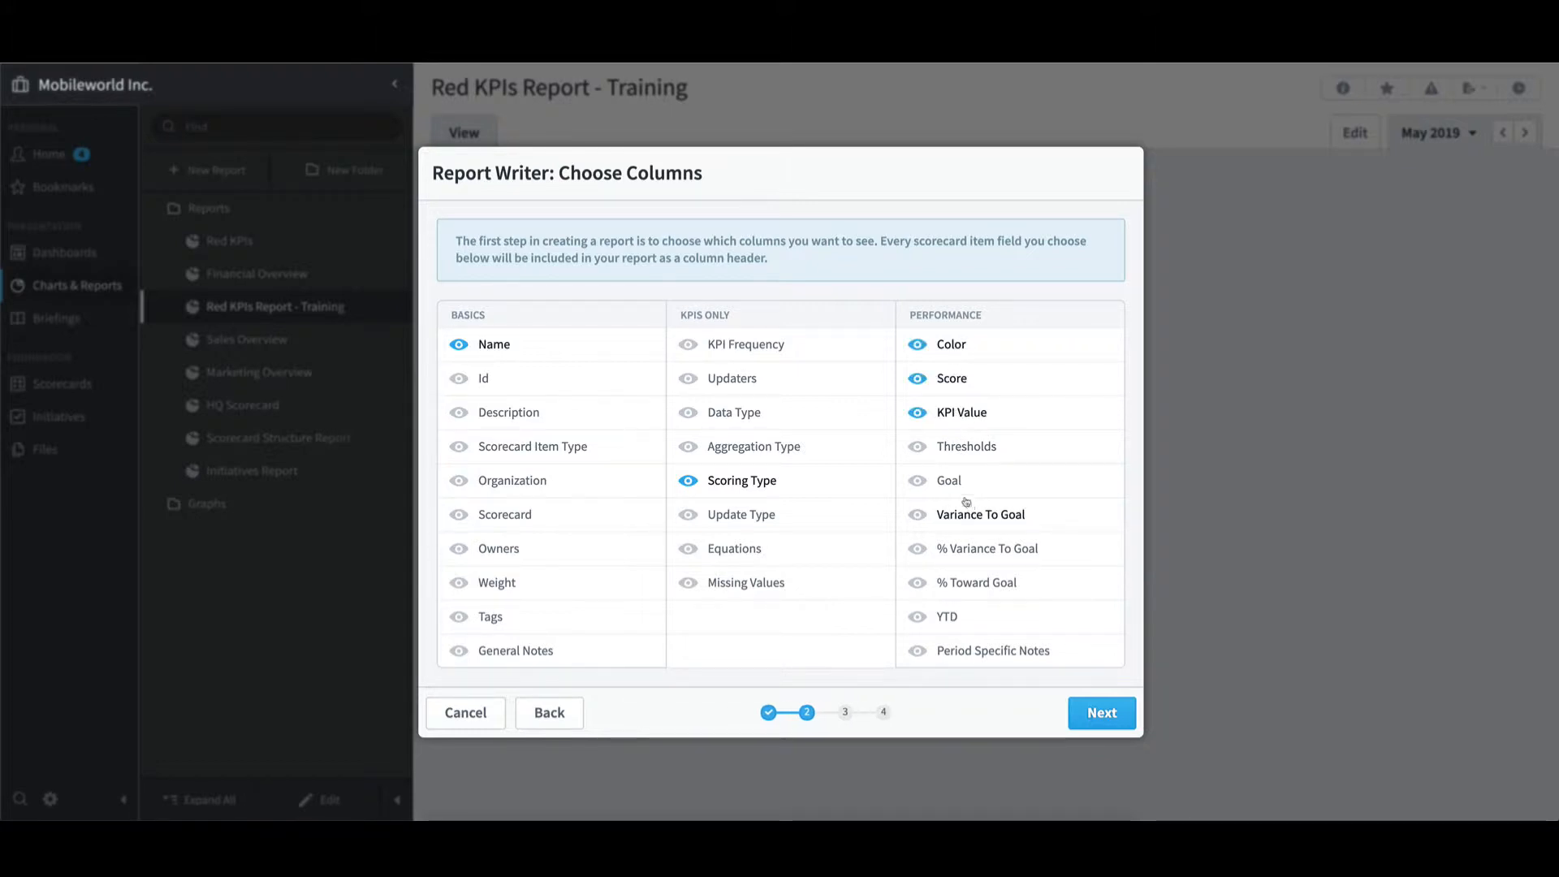
click(952, 487)
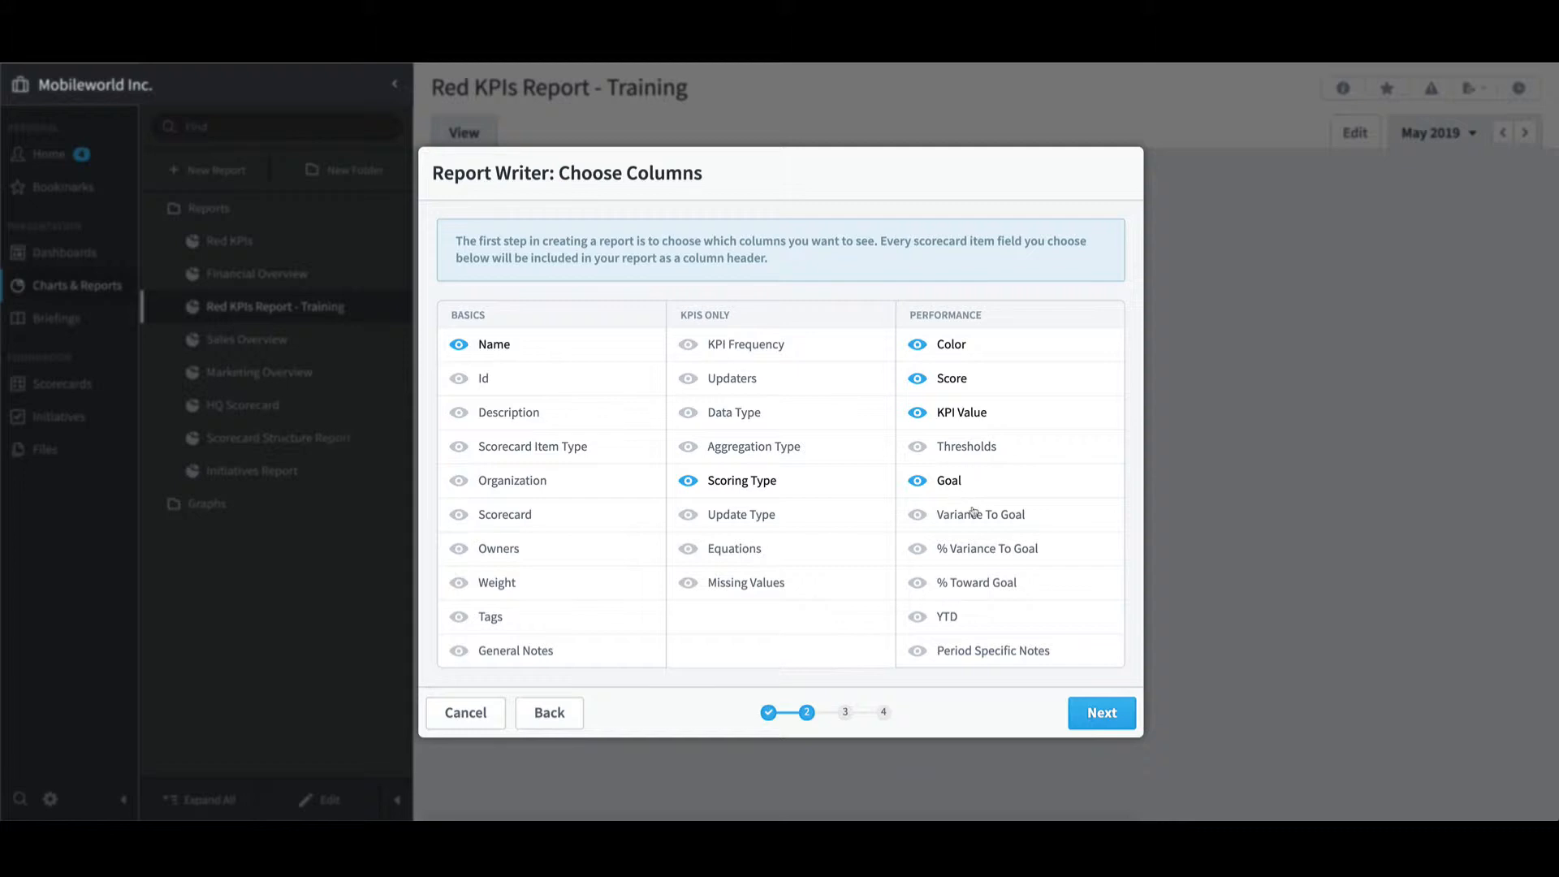
click(1130, 715)
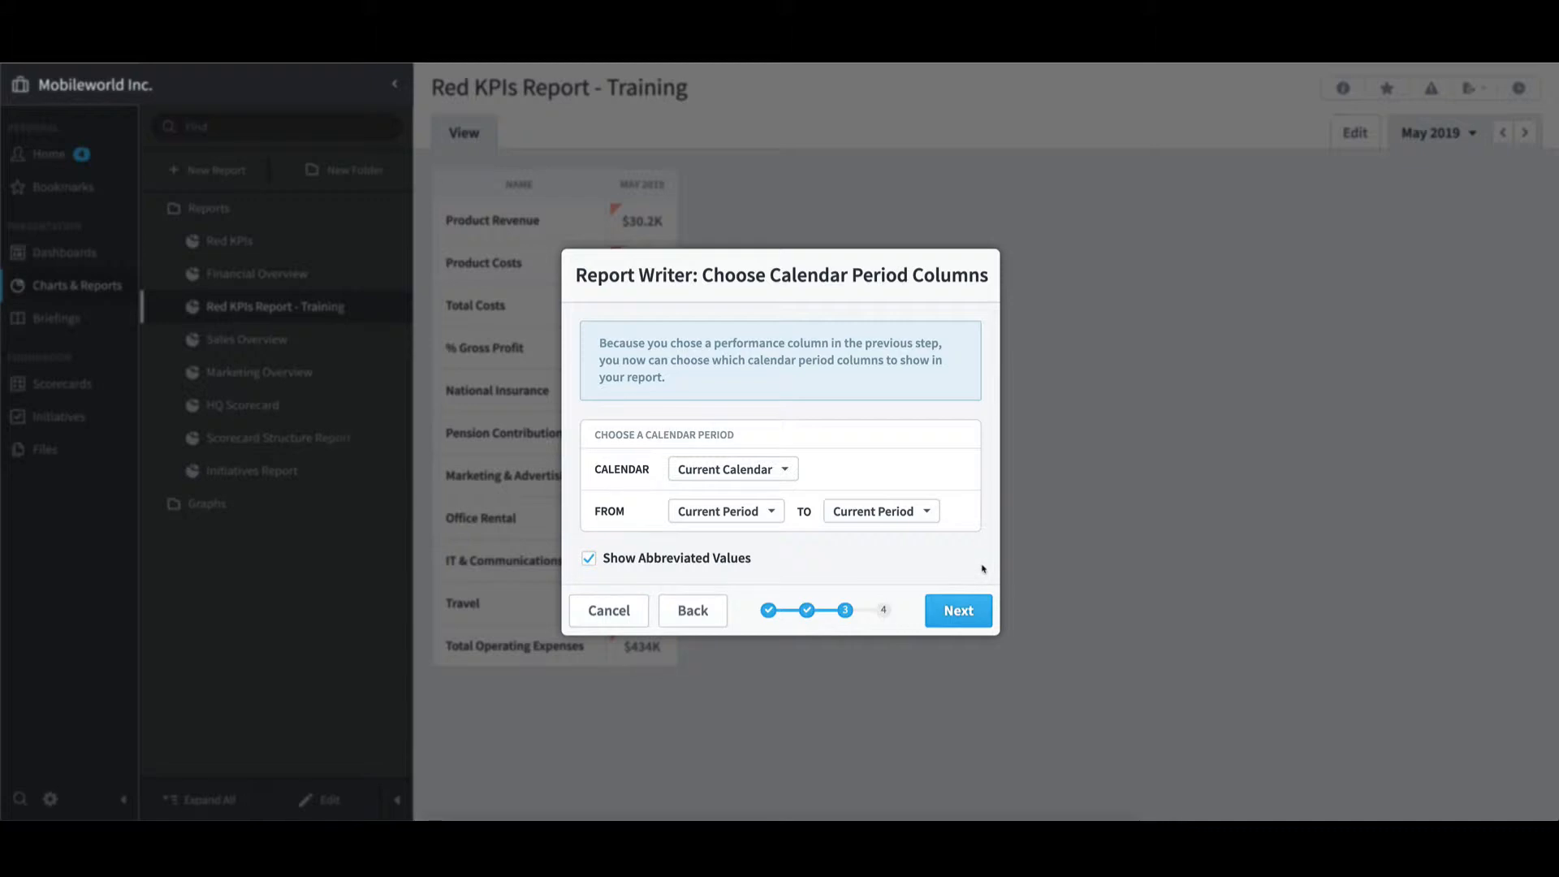
click(959, 610)
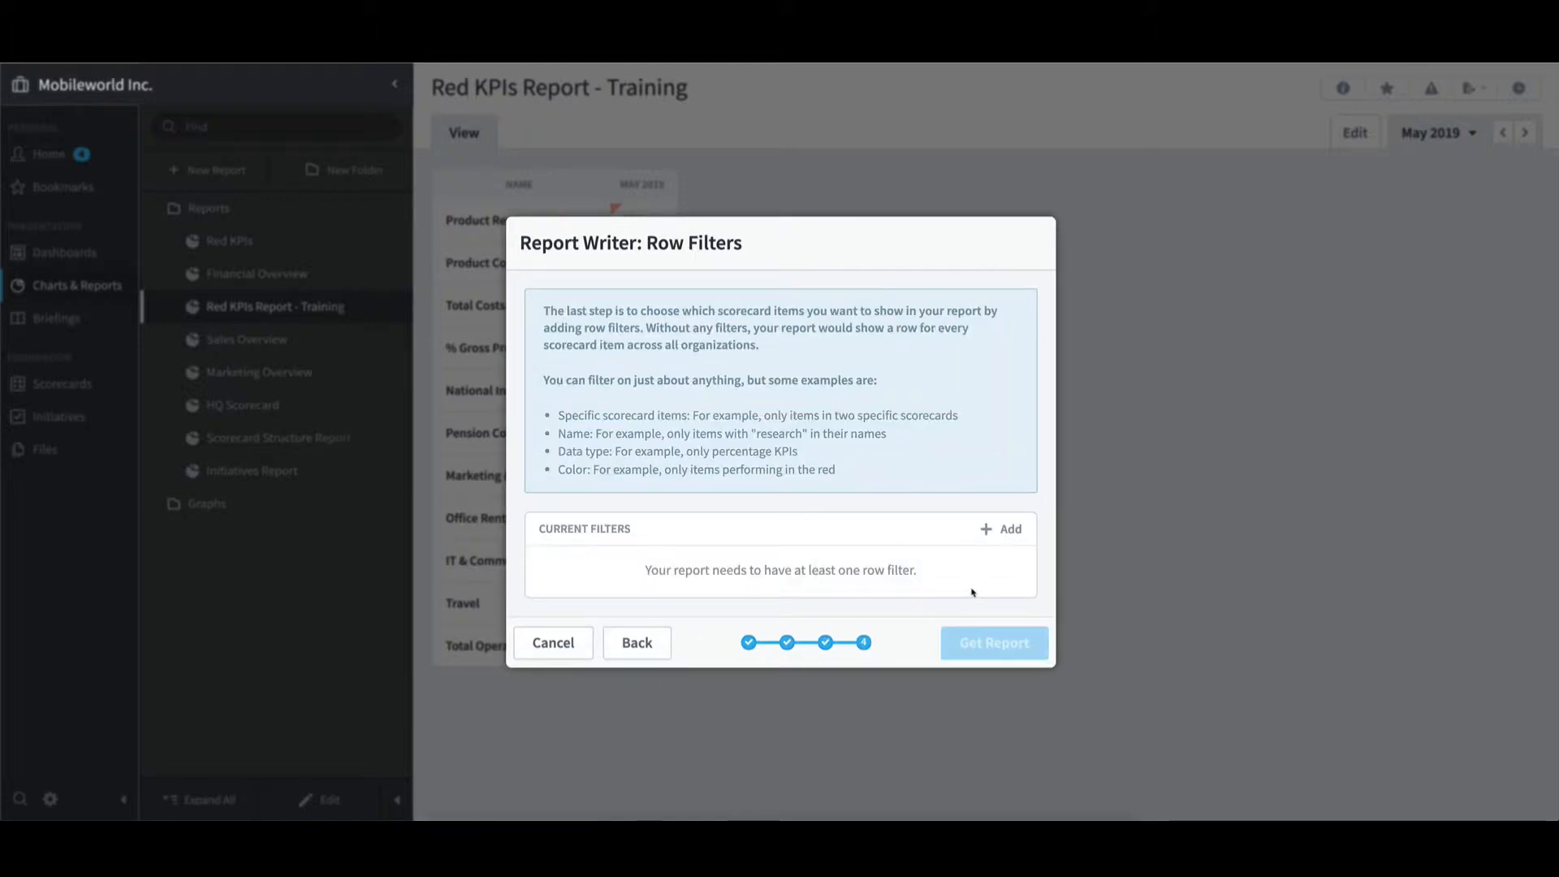
Add a Specific Scorecard Items row filter for the Financial organization's Financial Profit and Loss scorecard with its descendants, and generate the report
click(1012, 531)
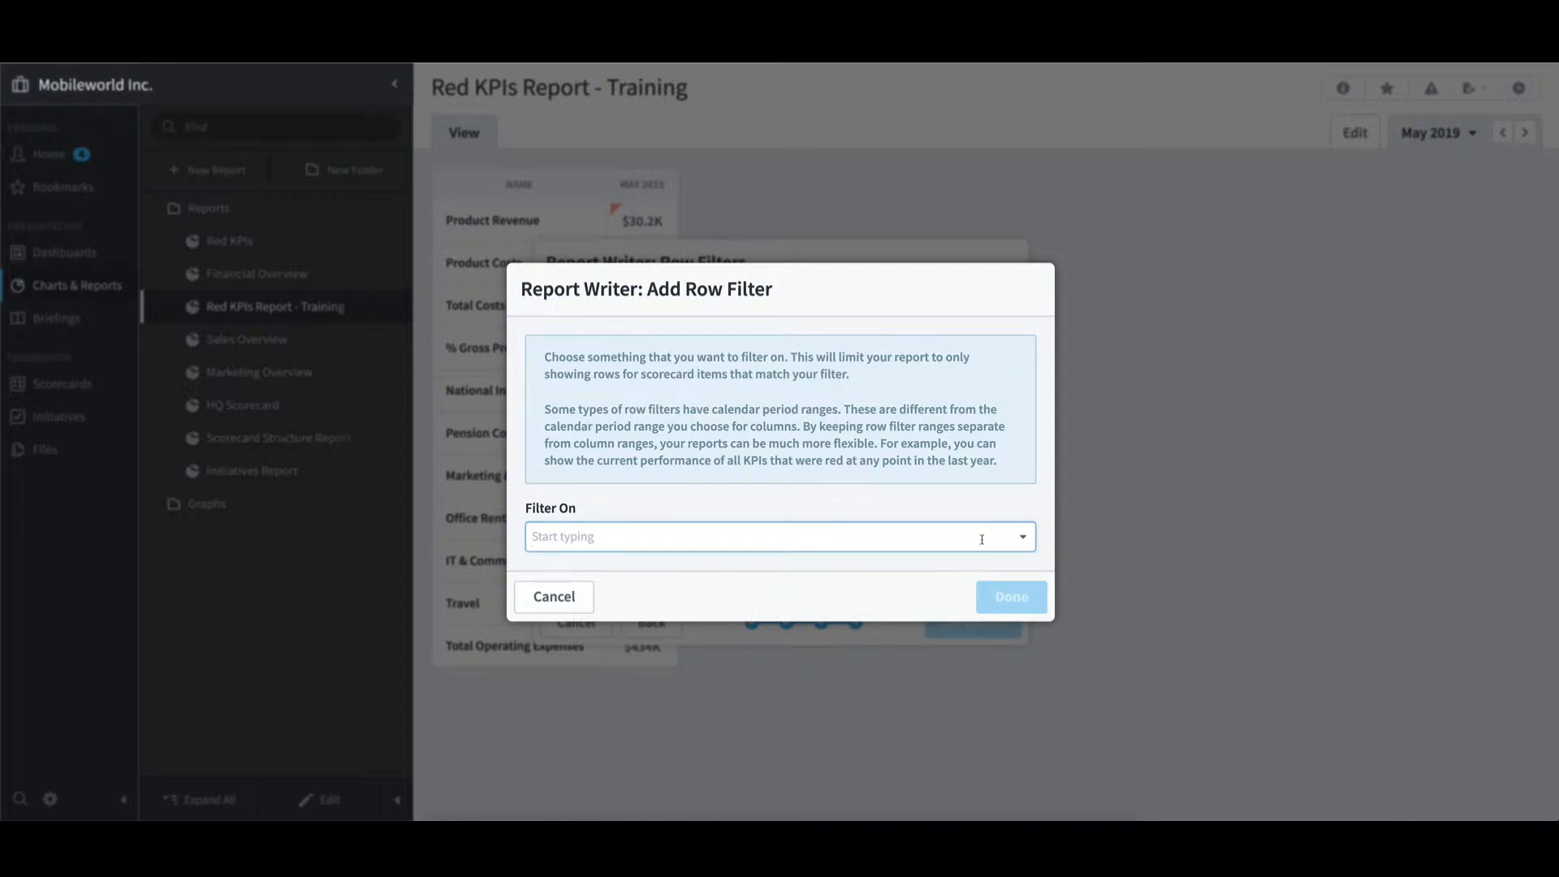
click(982, 539)
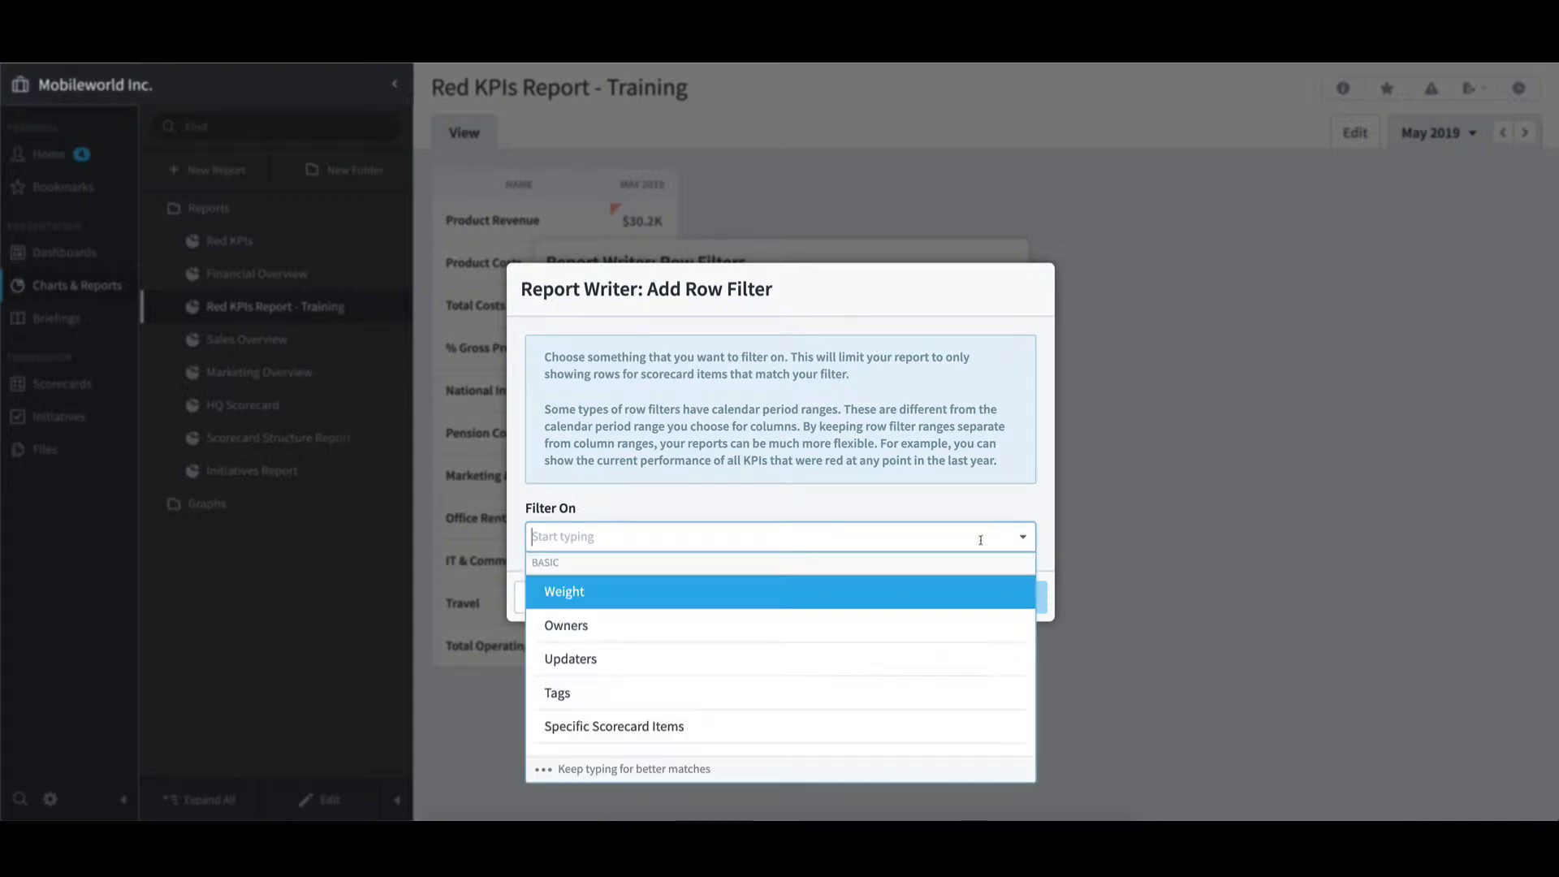
click(820, 719)
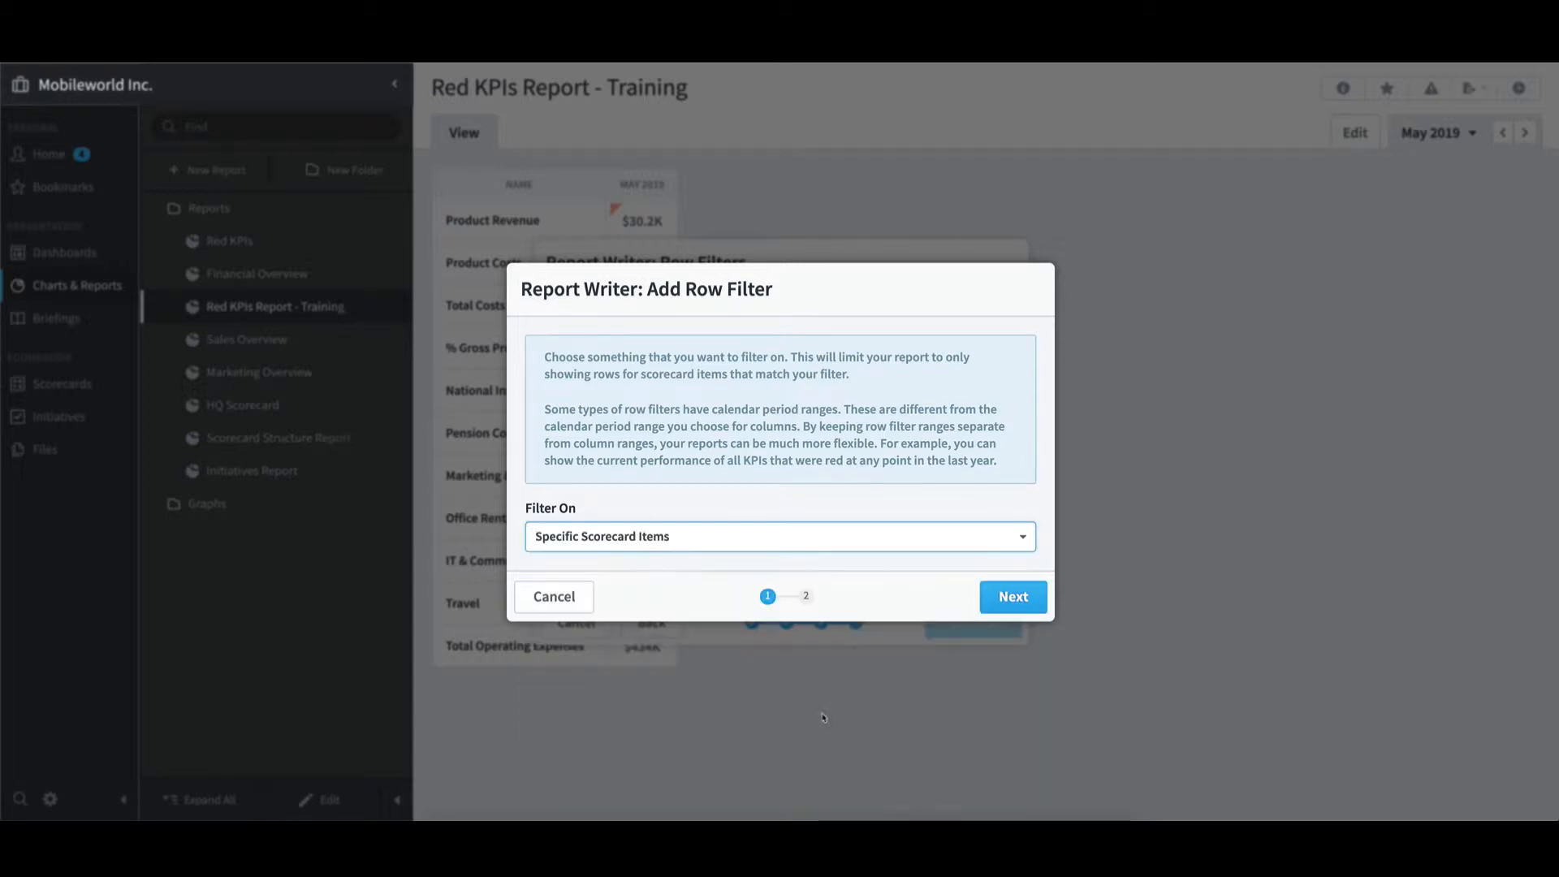
click(1028, 606)
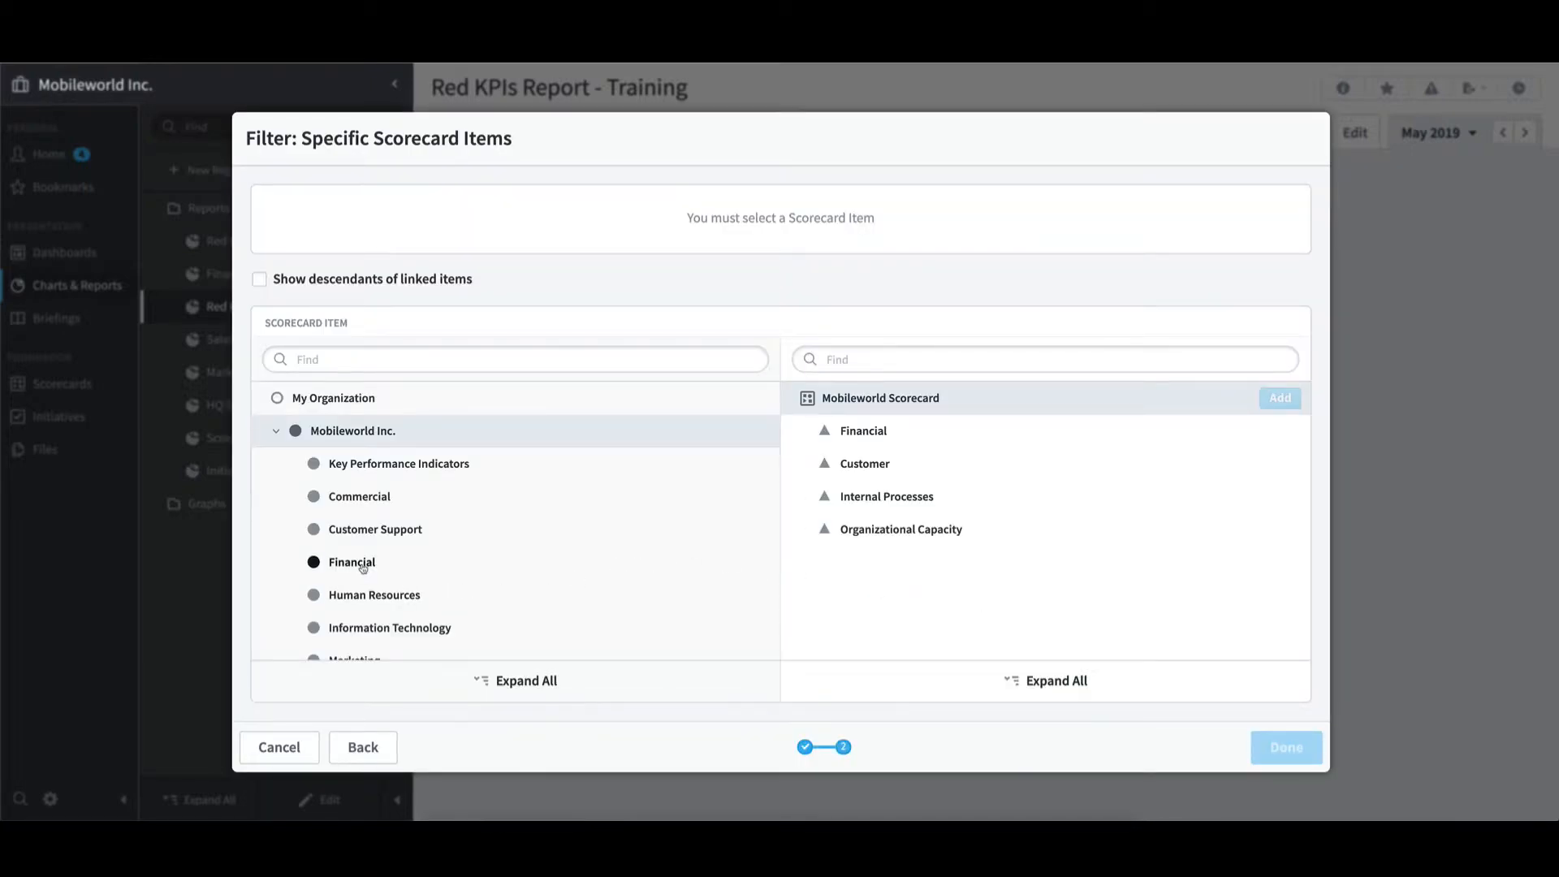
click(363, 566)
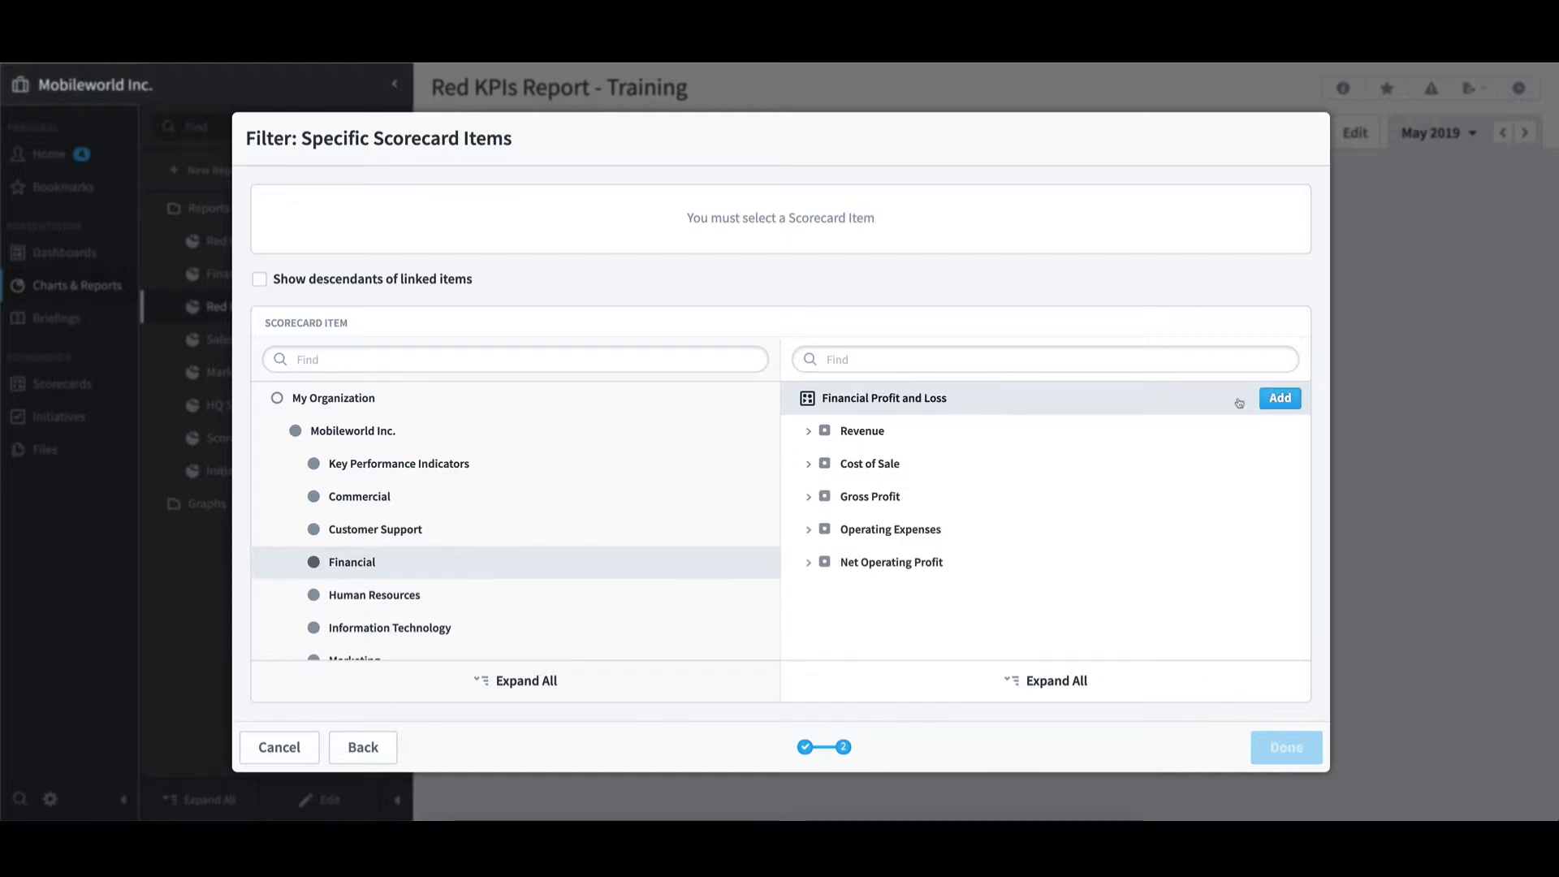
click(1279, 399)
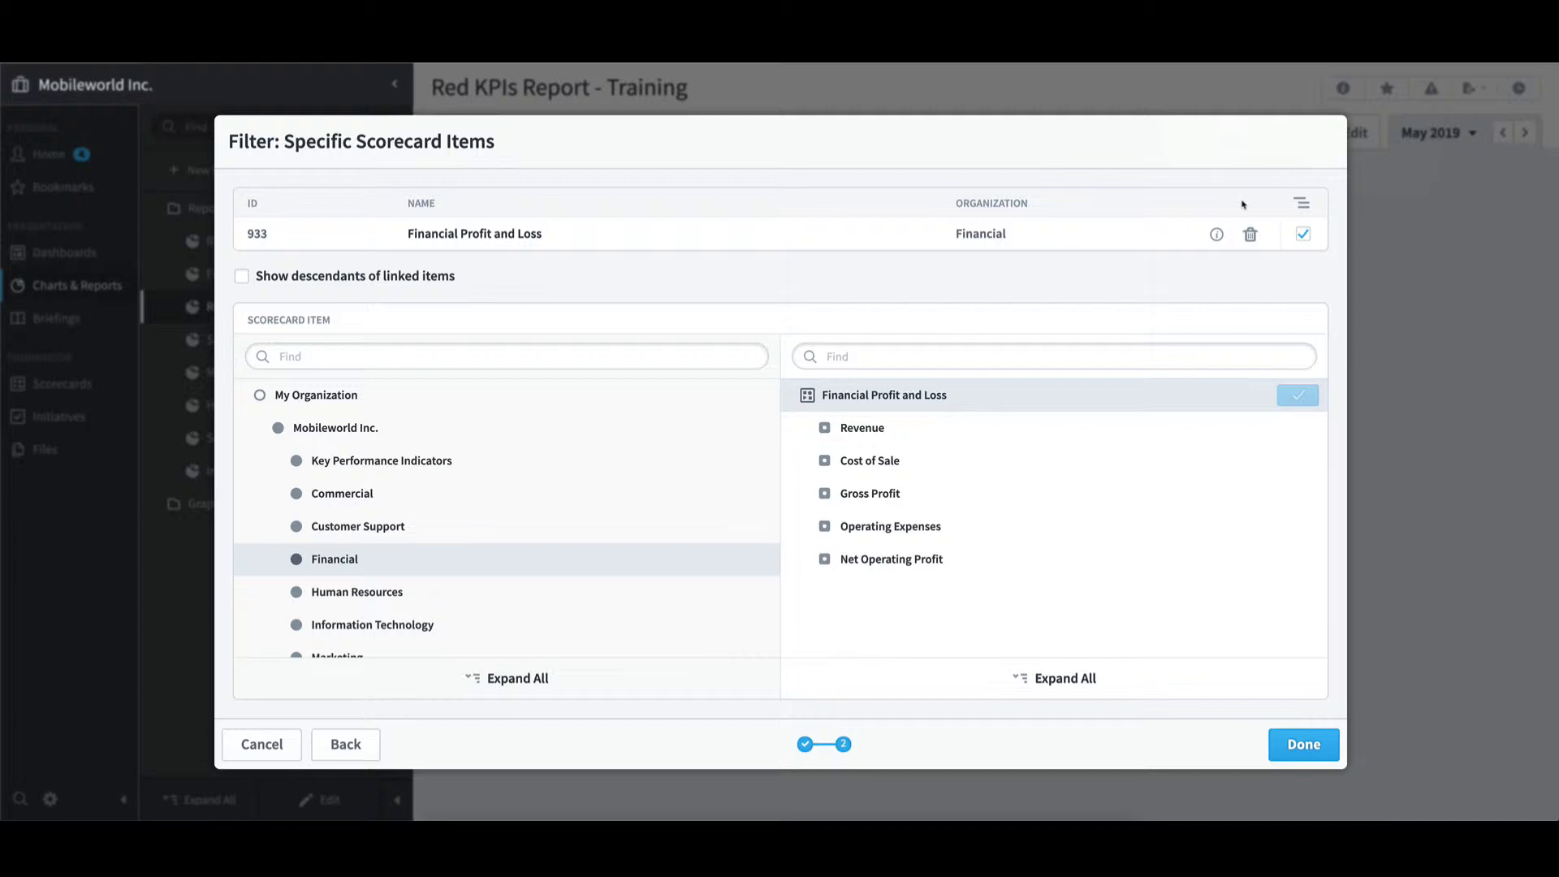
click(1304, 234)
click(1304, 746)
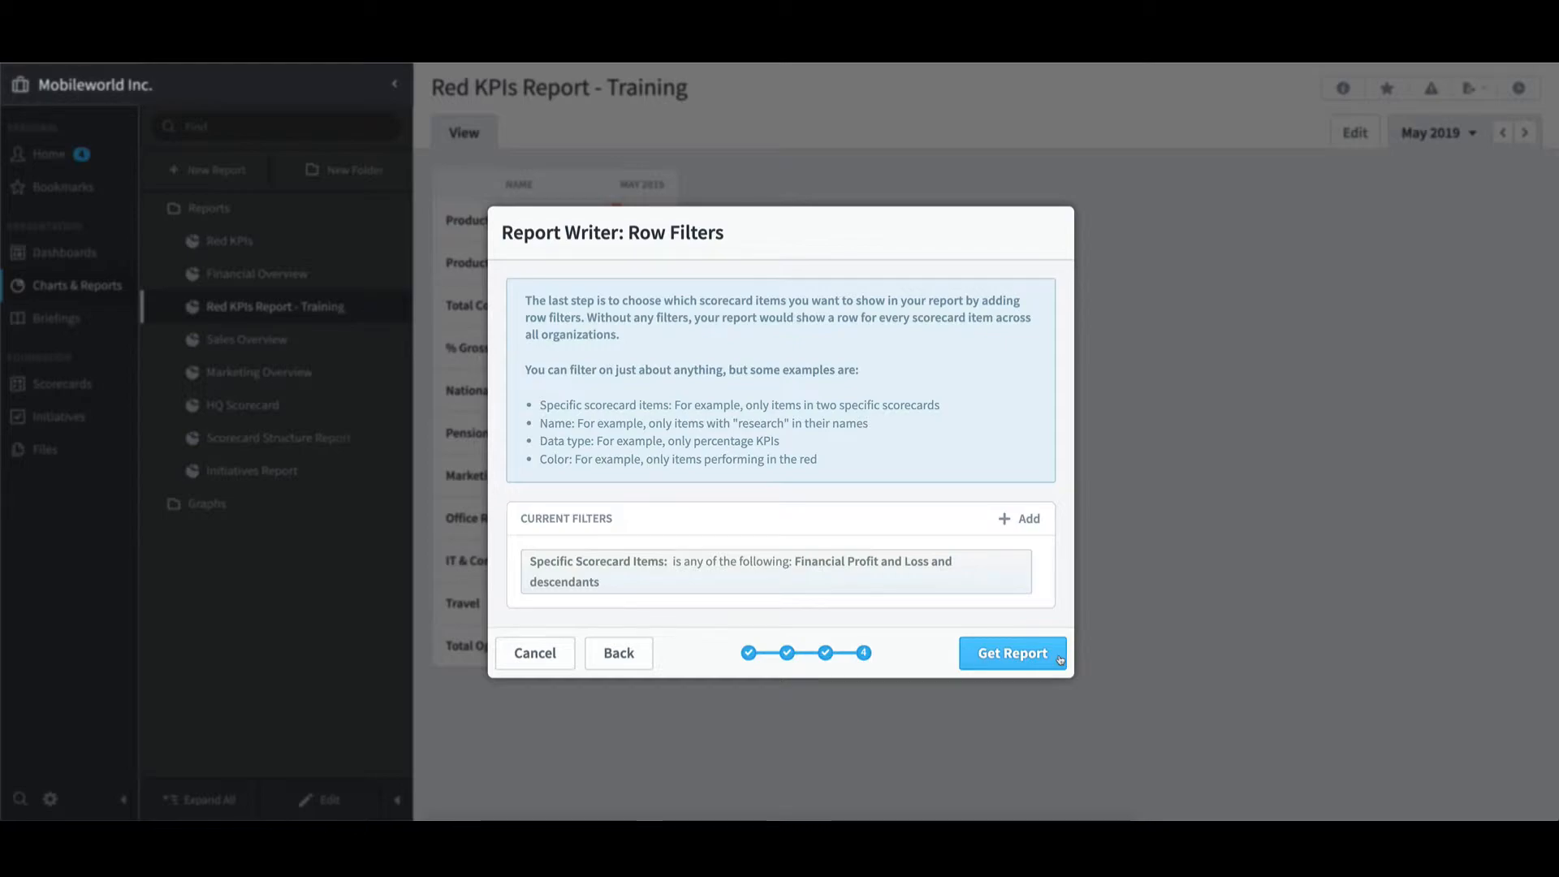
click(1012, 653)
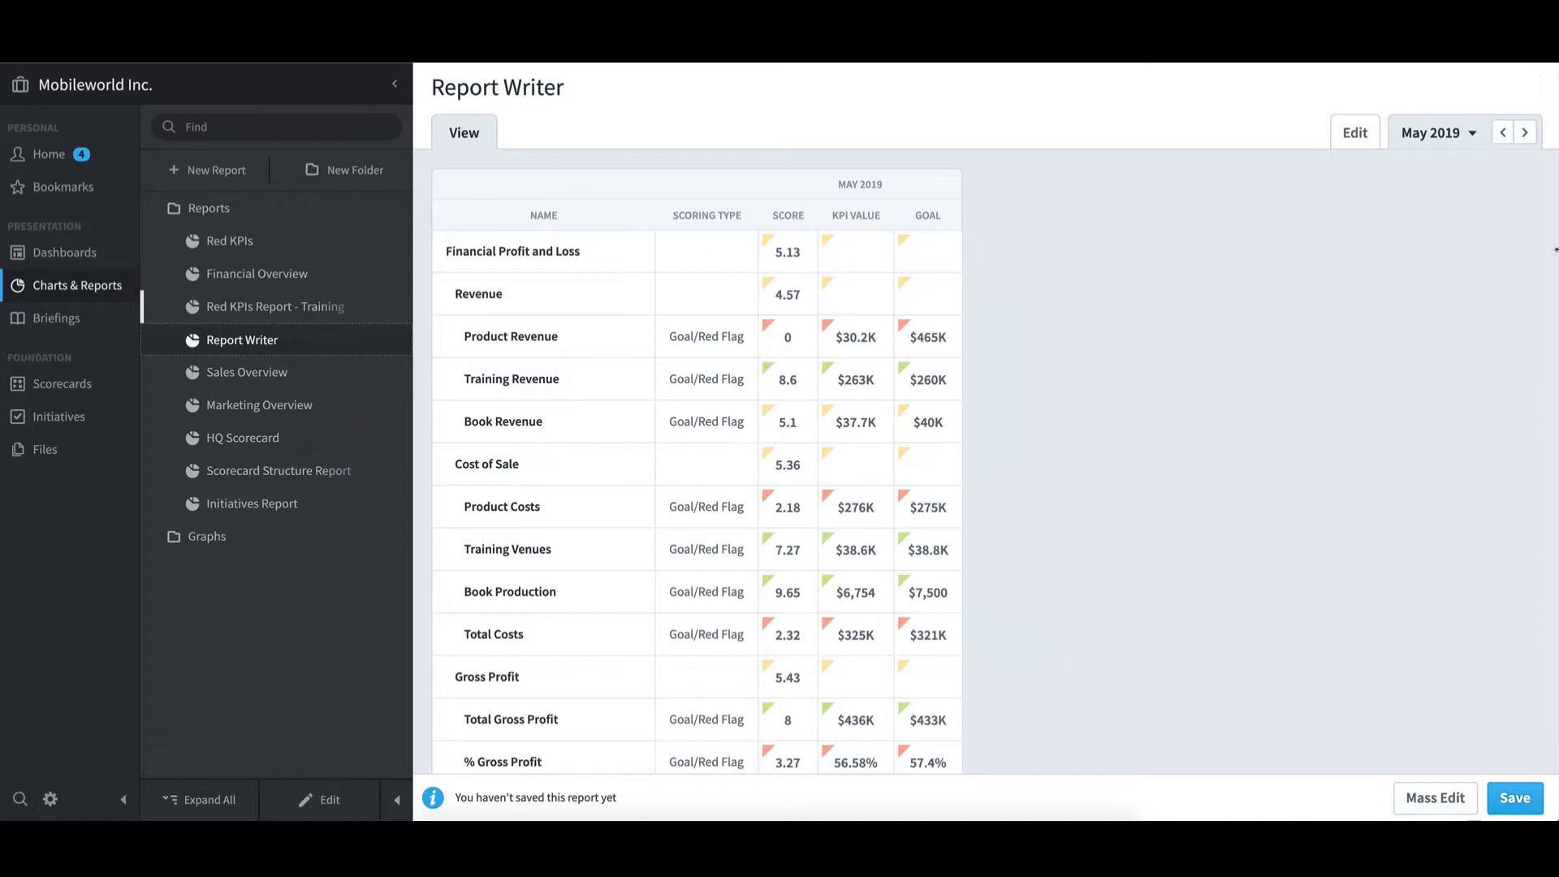
Compare the report's April 2019 and May 2019 data, and view the rows sorted by score in ascending and descending order
click(1502, 132)
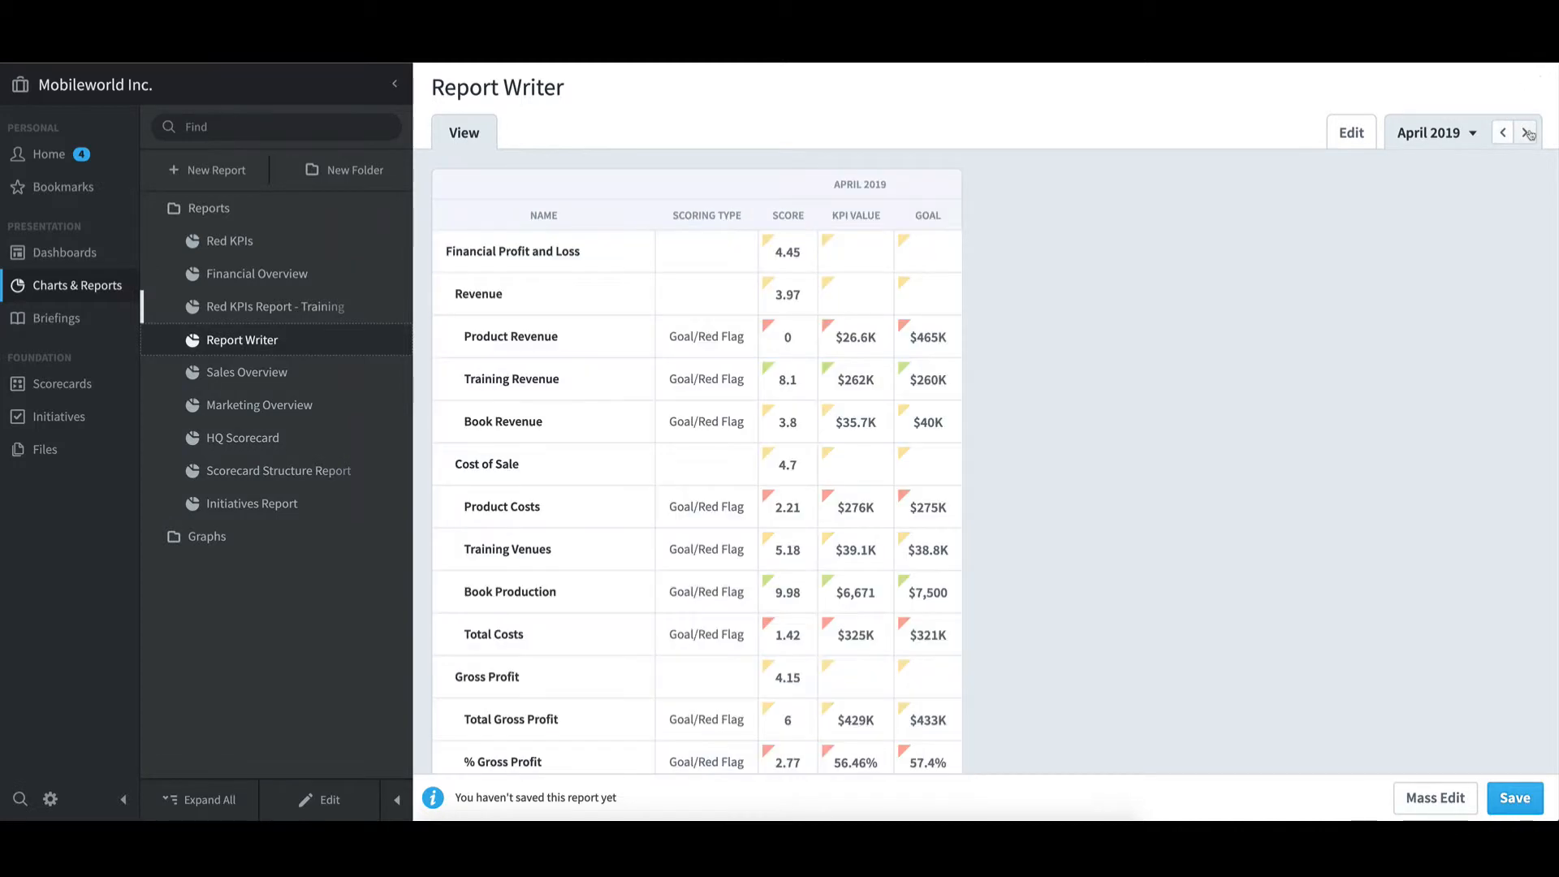
click(1527, 132)
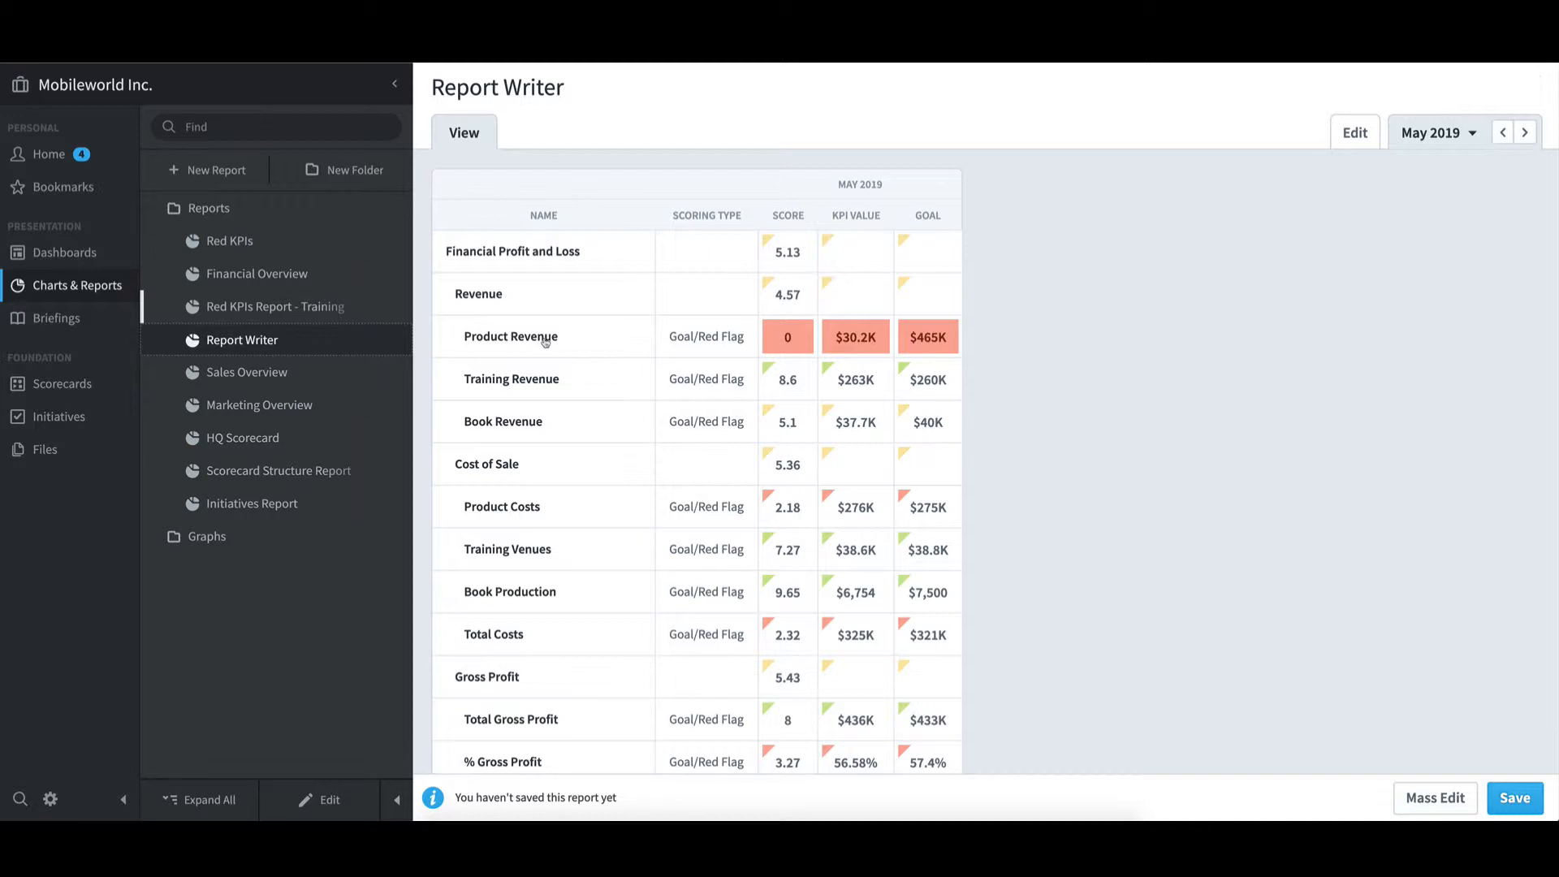
click(798, 219)
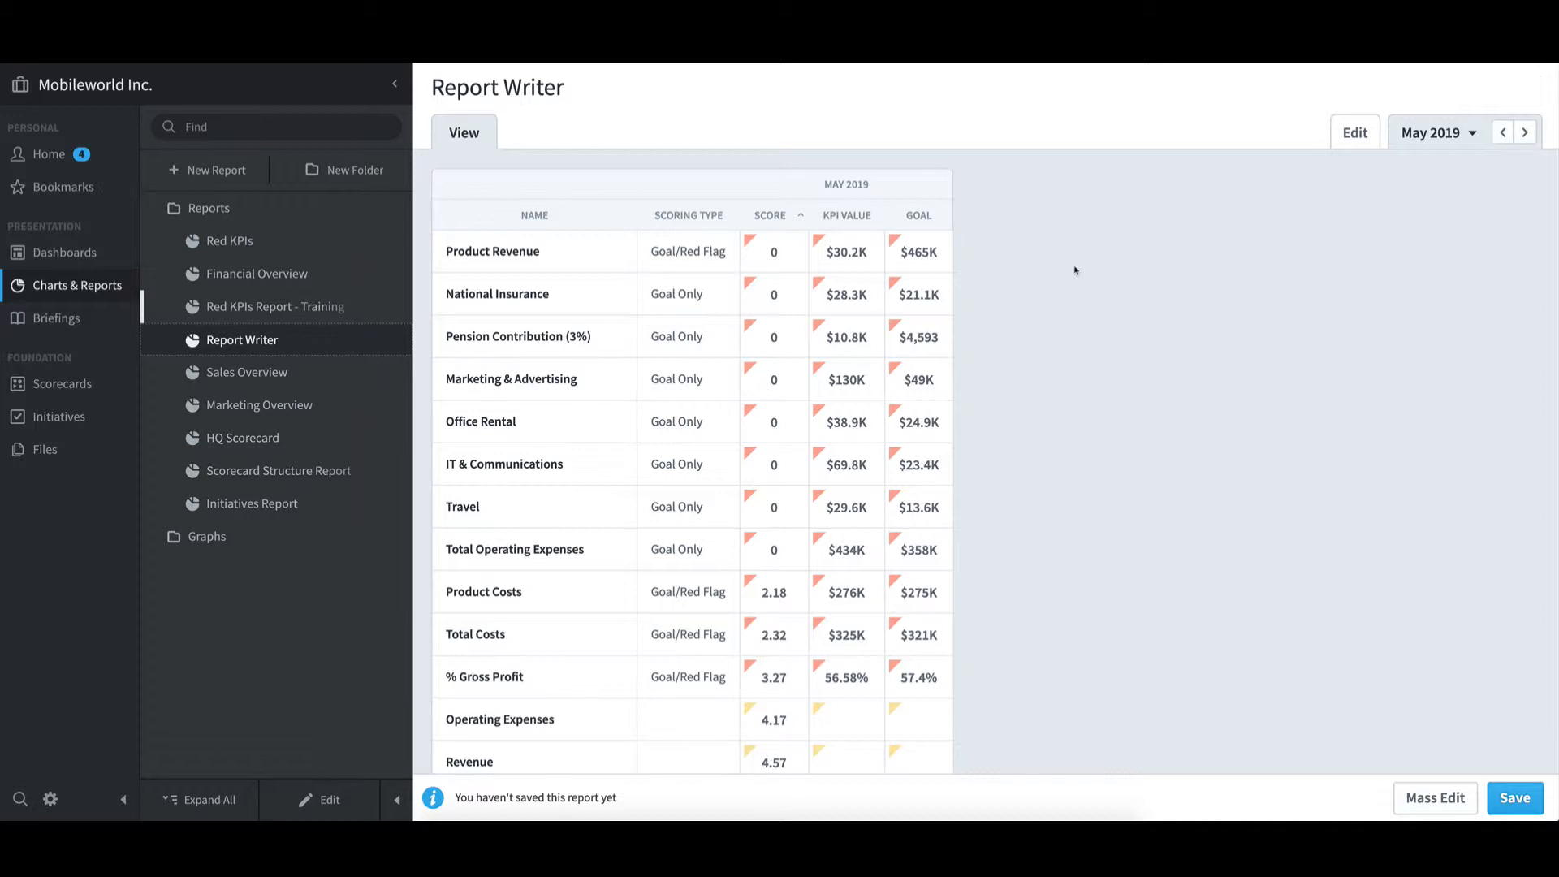
click(773, 213)
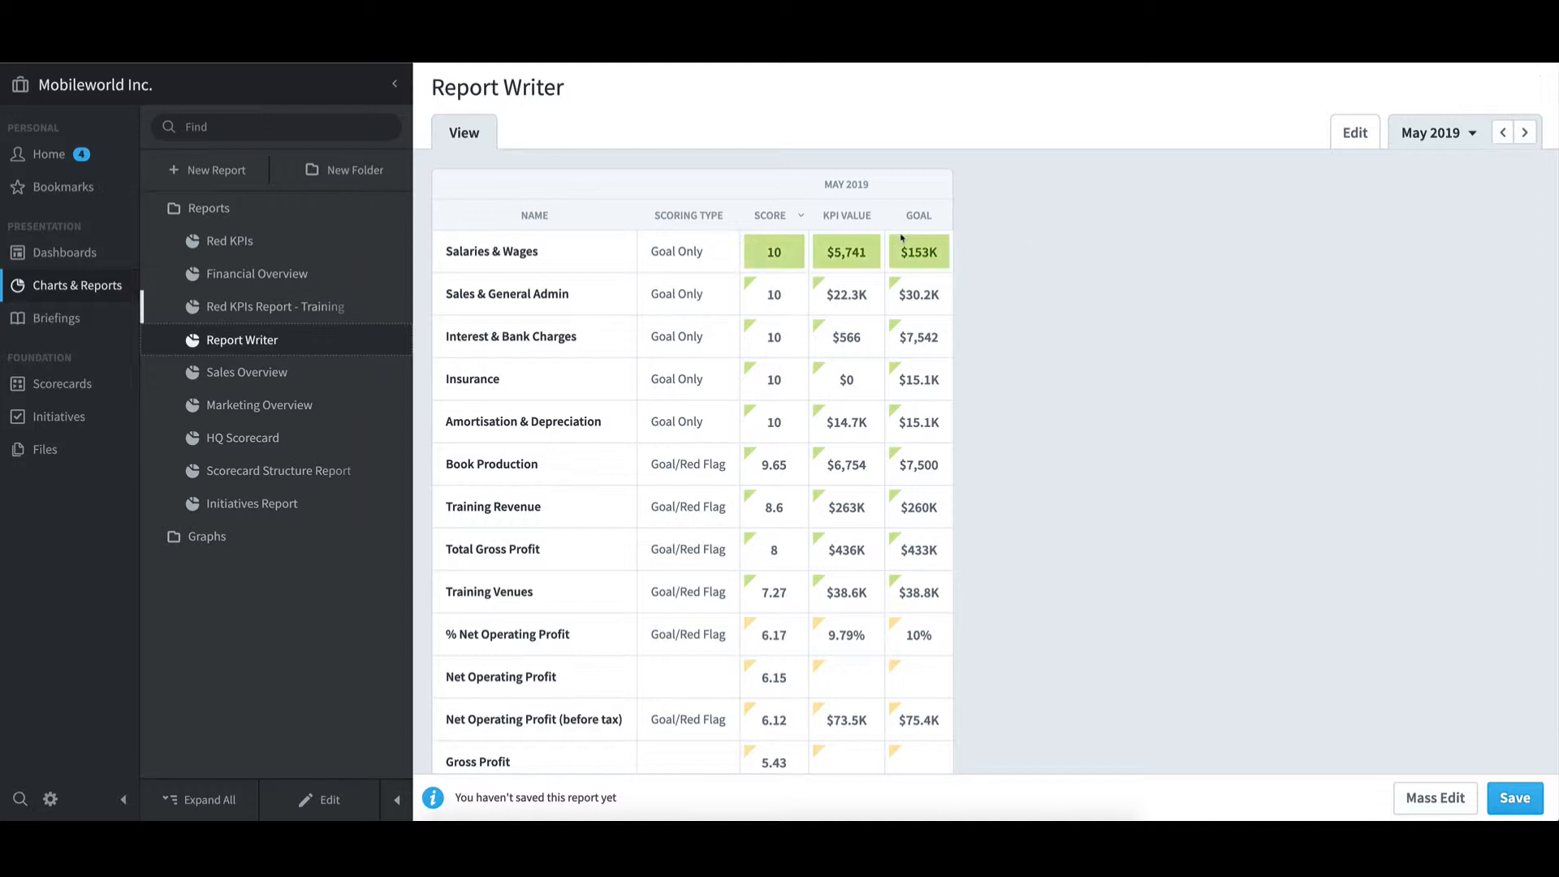
click(773, 216)
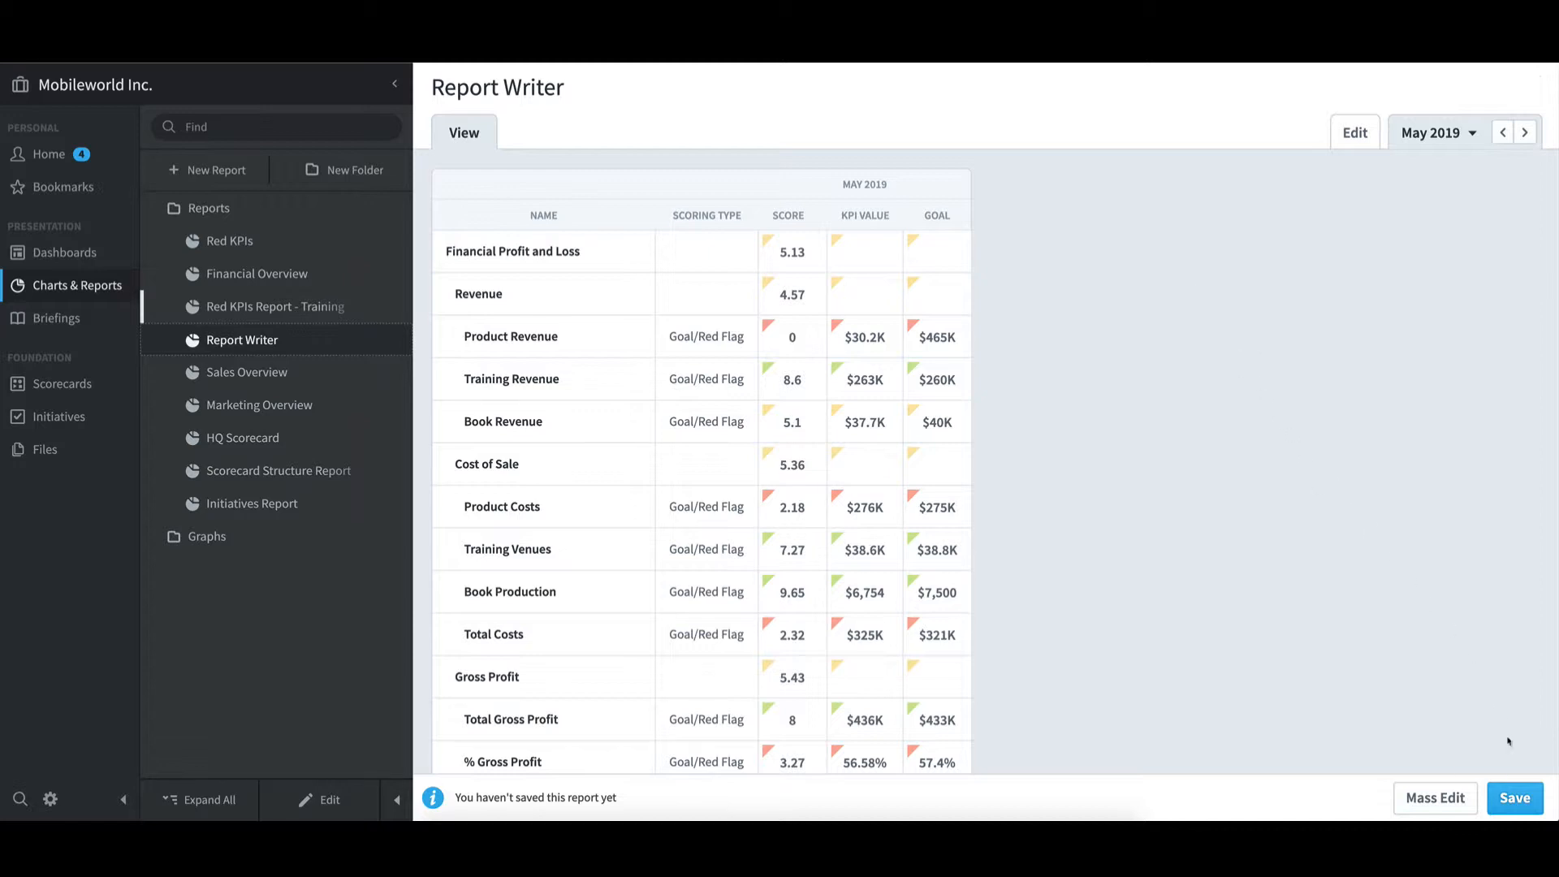
Save the new report under the name "Report Writer"
click(1516, 799)
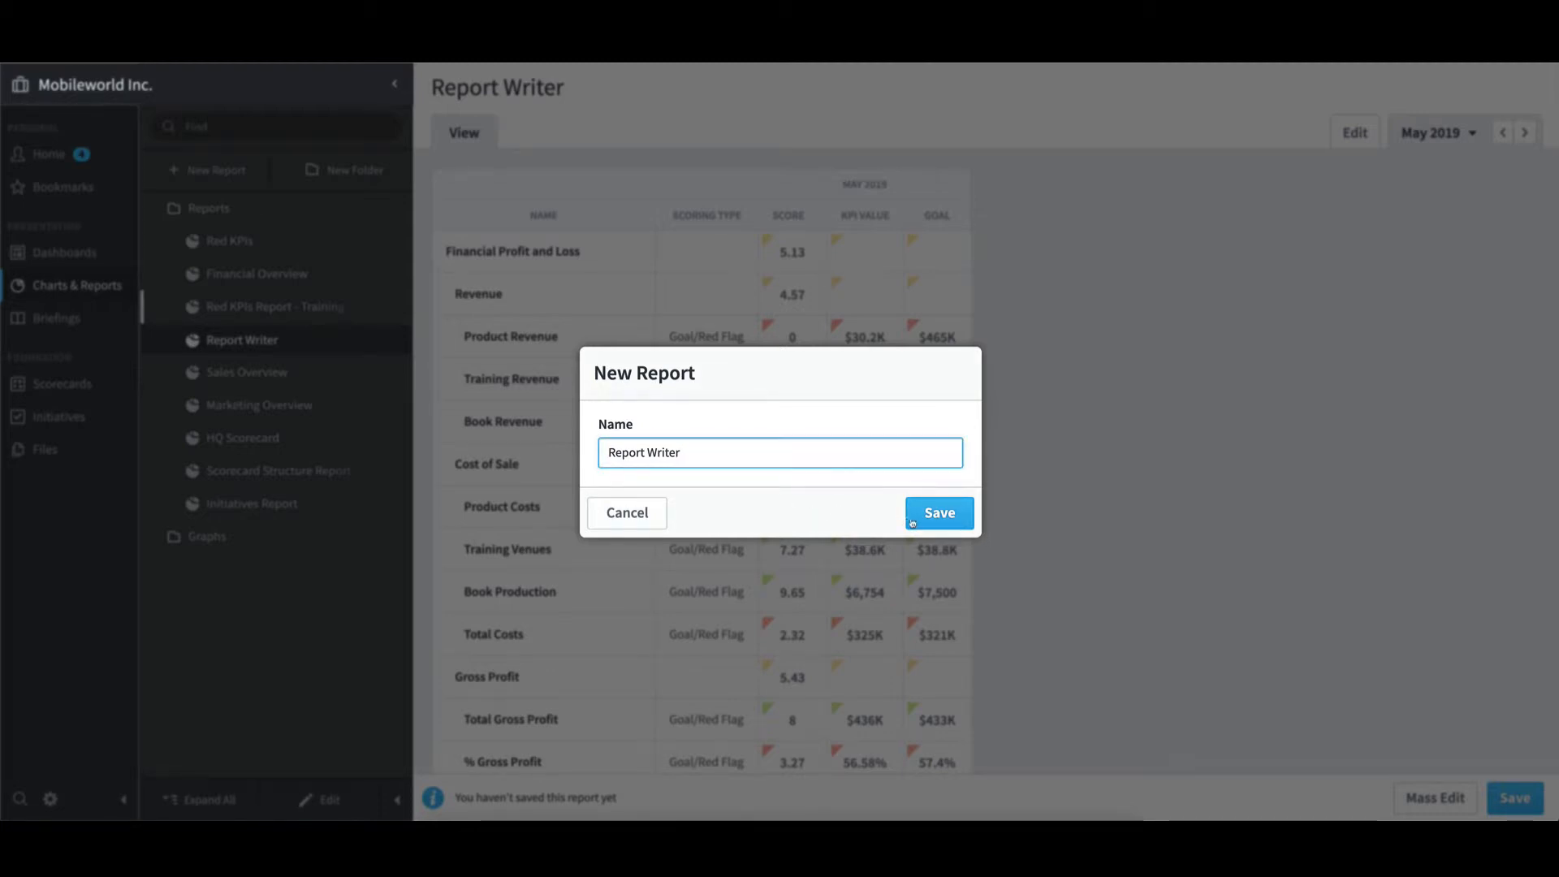
click(944, 520)
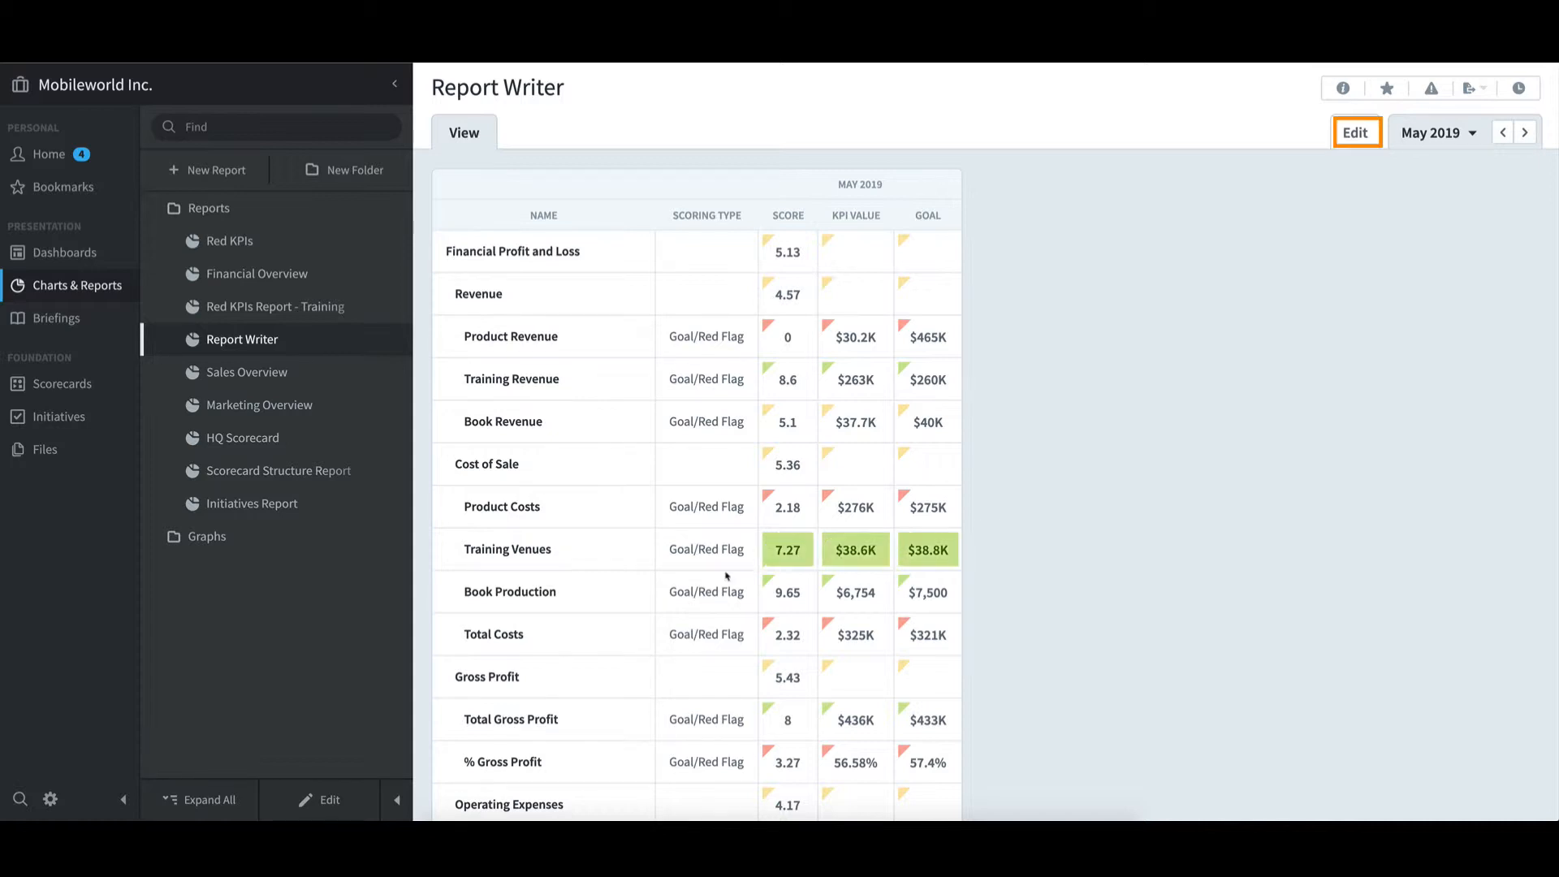
Add a separate Specific Scorecard Items row filter for Customer Support's Customer Help Desk with descendants to the saved report, and save the edit
click(332, 800)
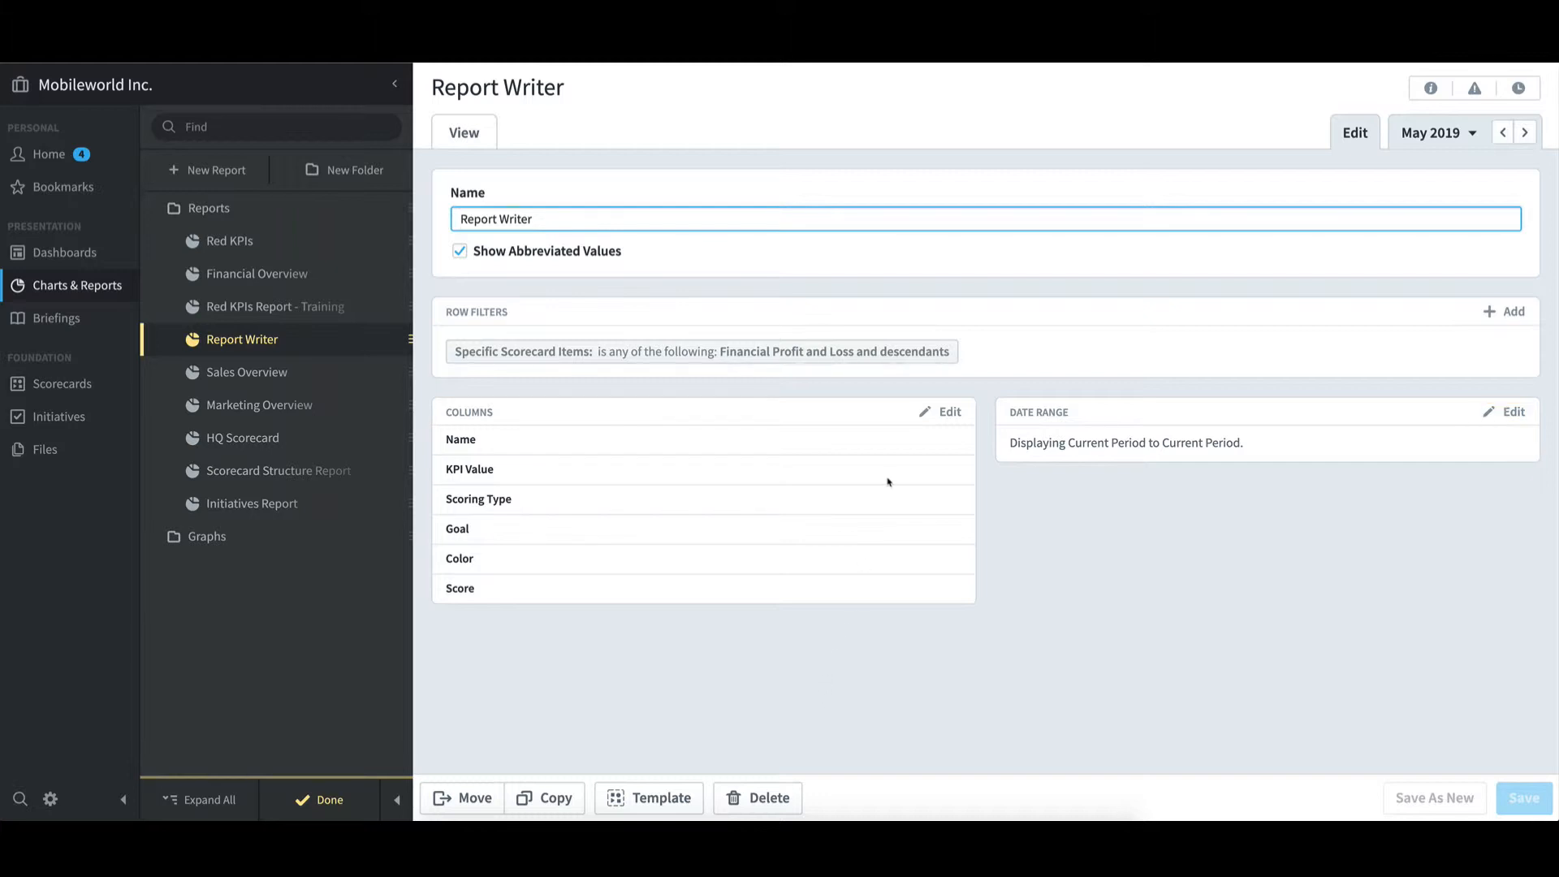
mouse_move(953, 353)
click(1523, 315)
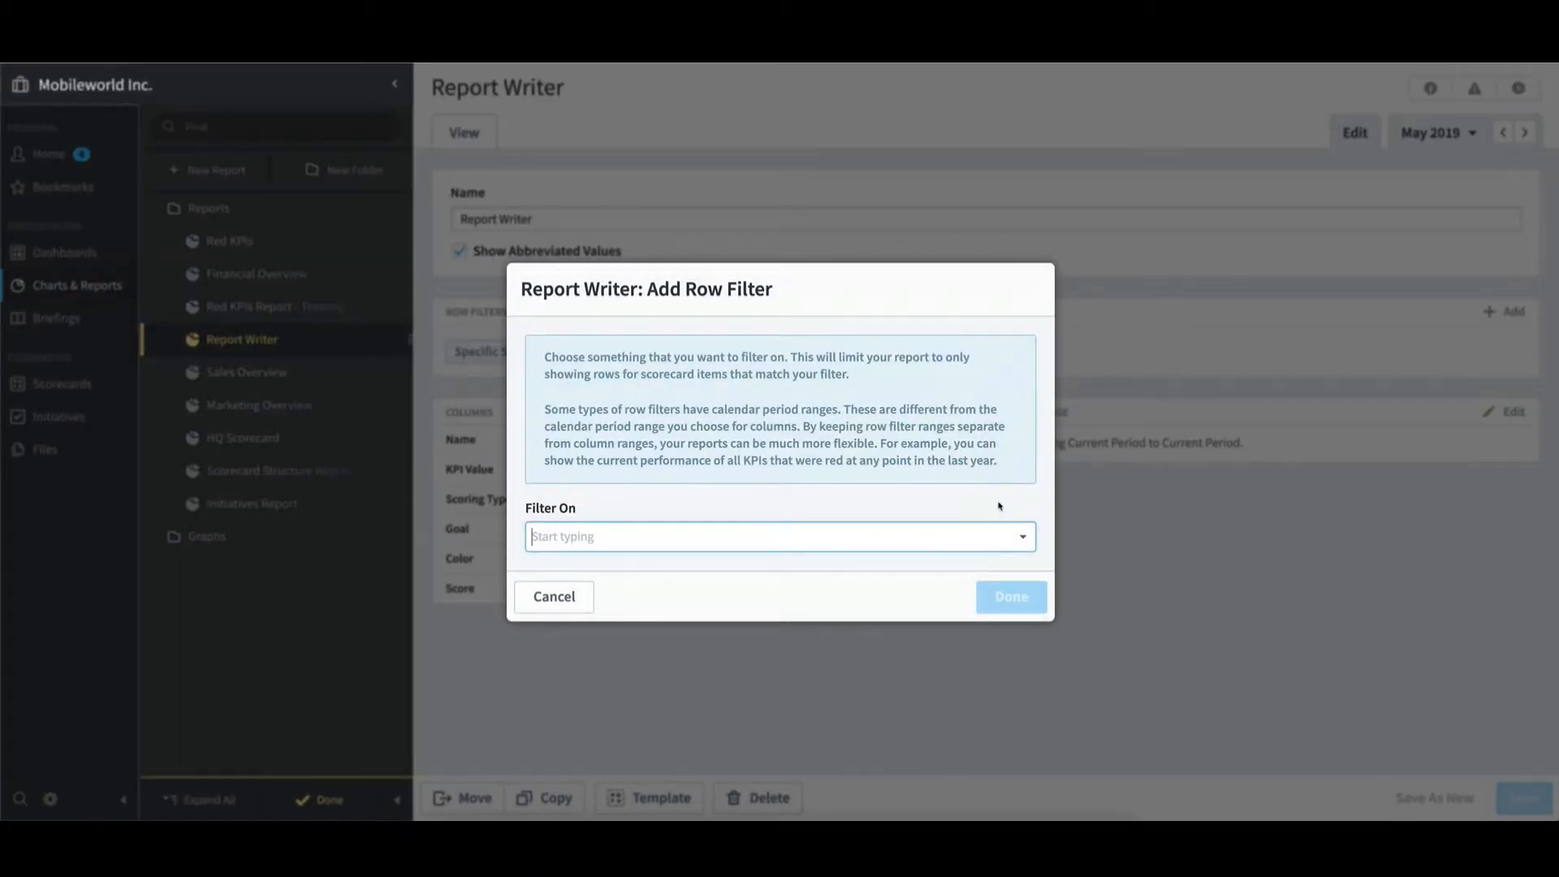
click(958, 537)
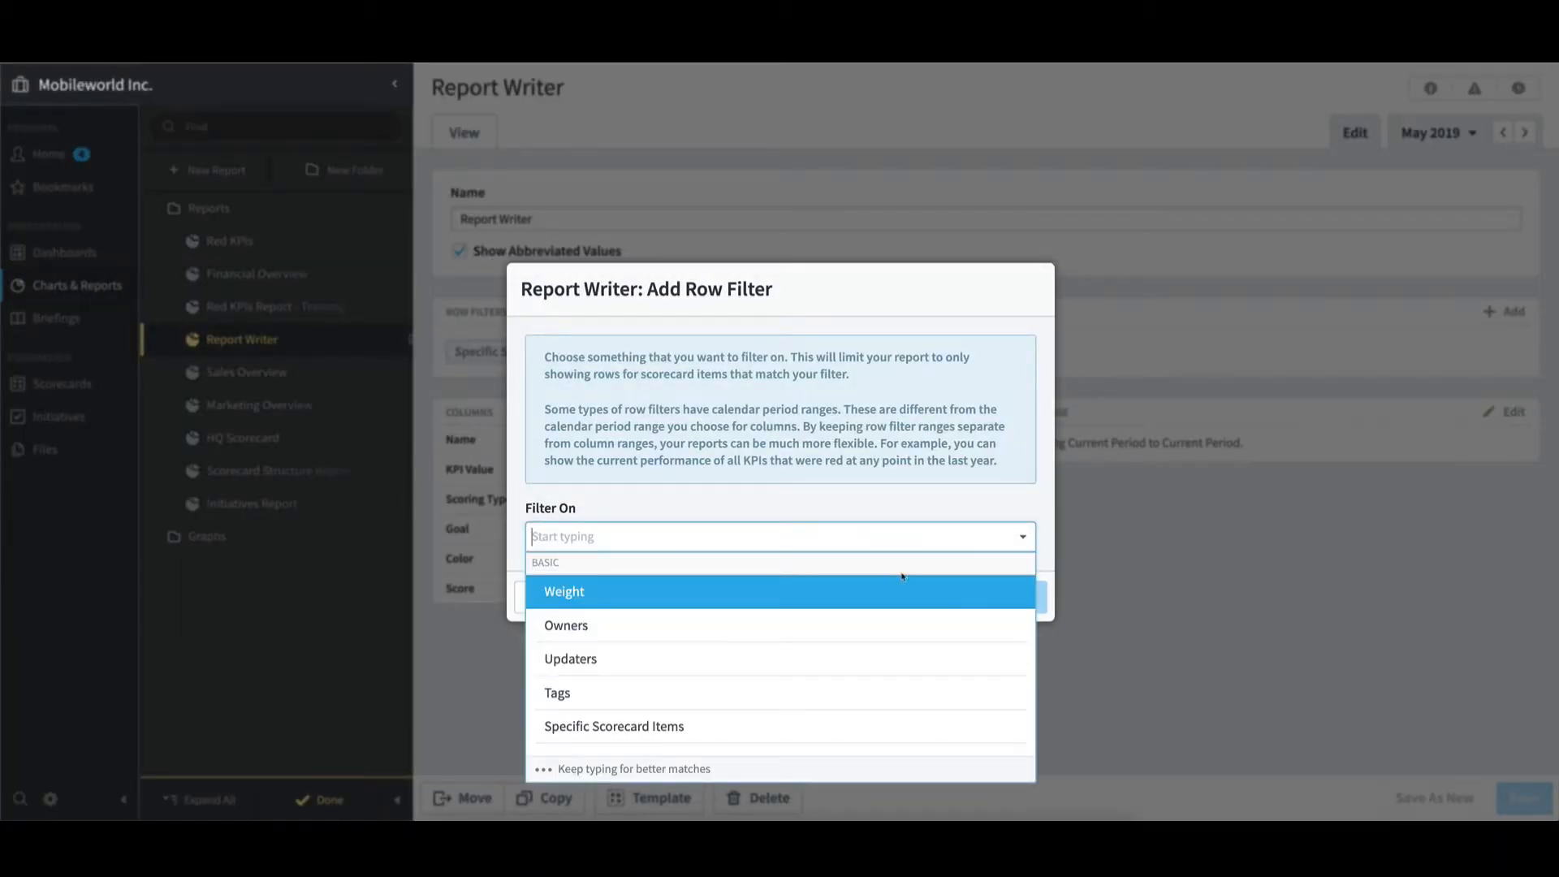
click(744, 728)
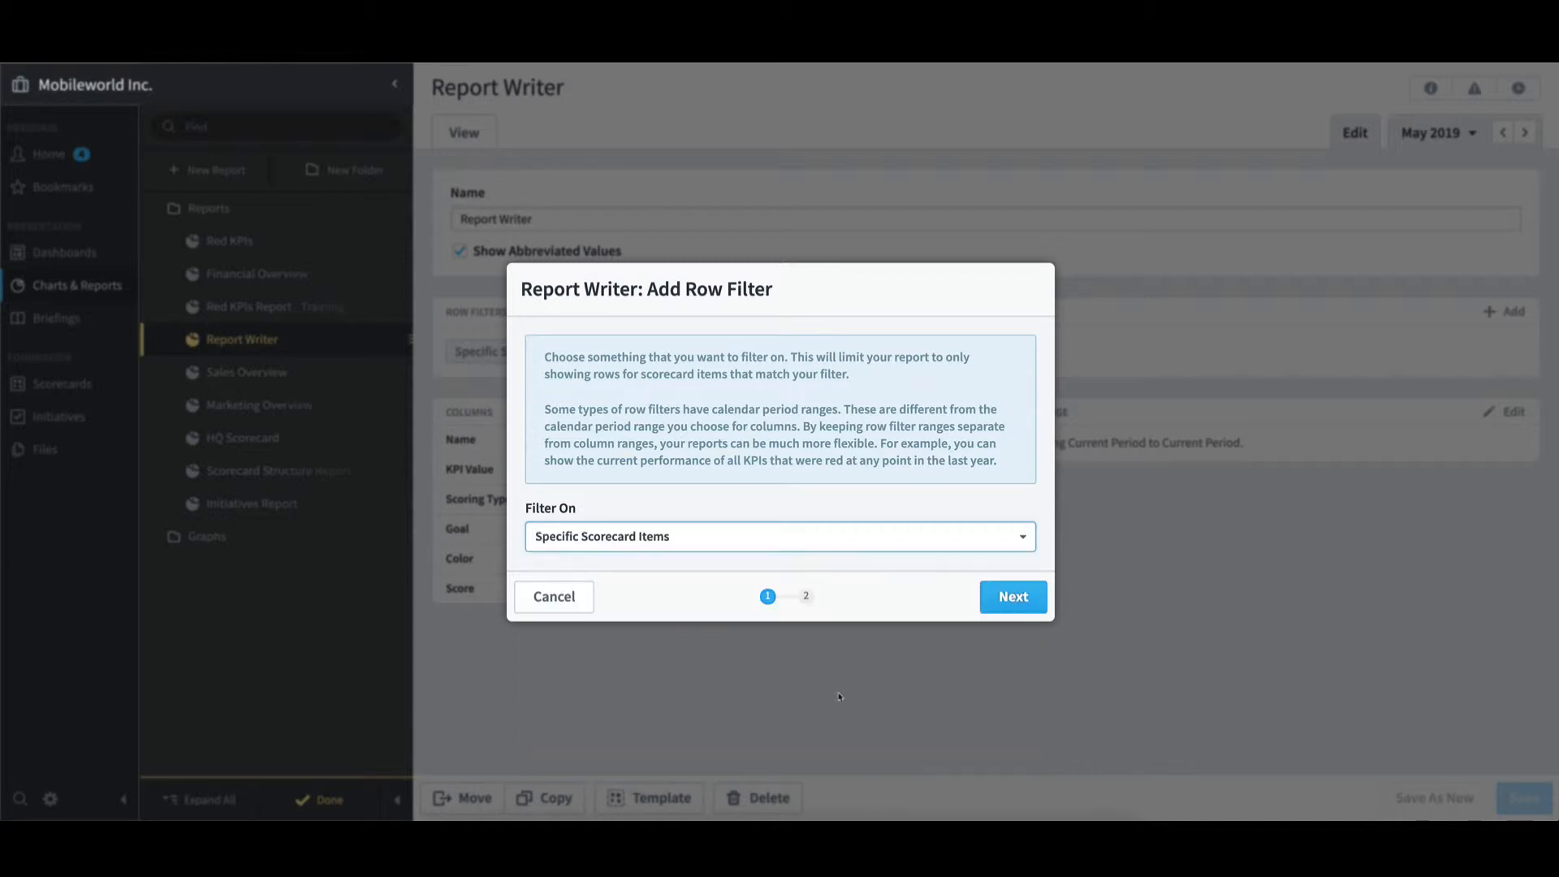
click(1006, 599)
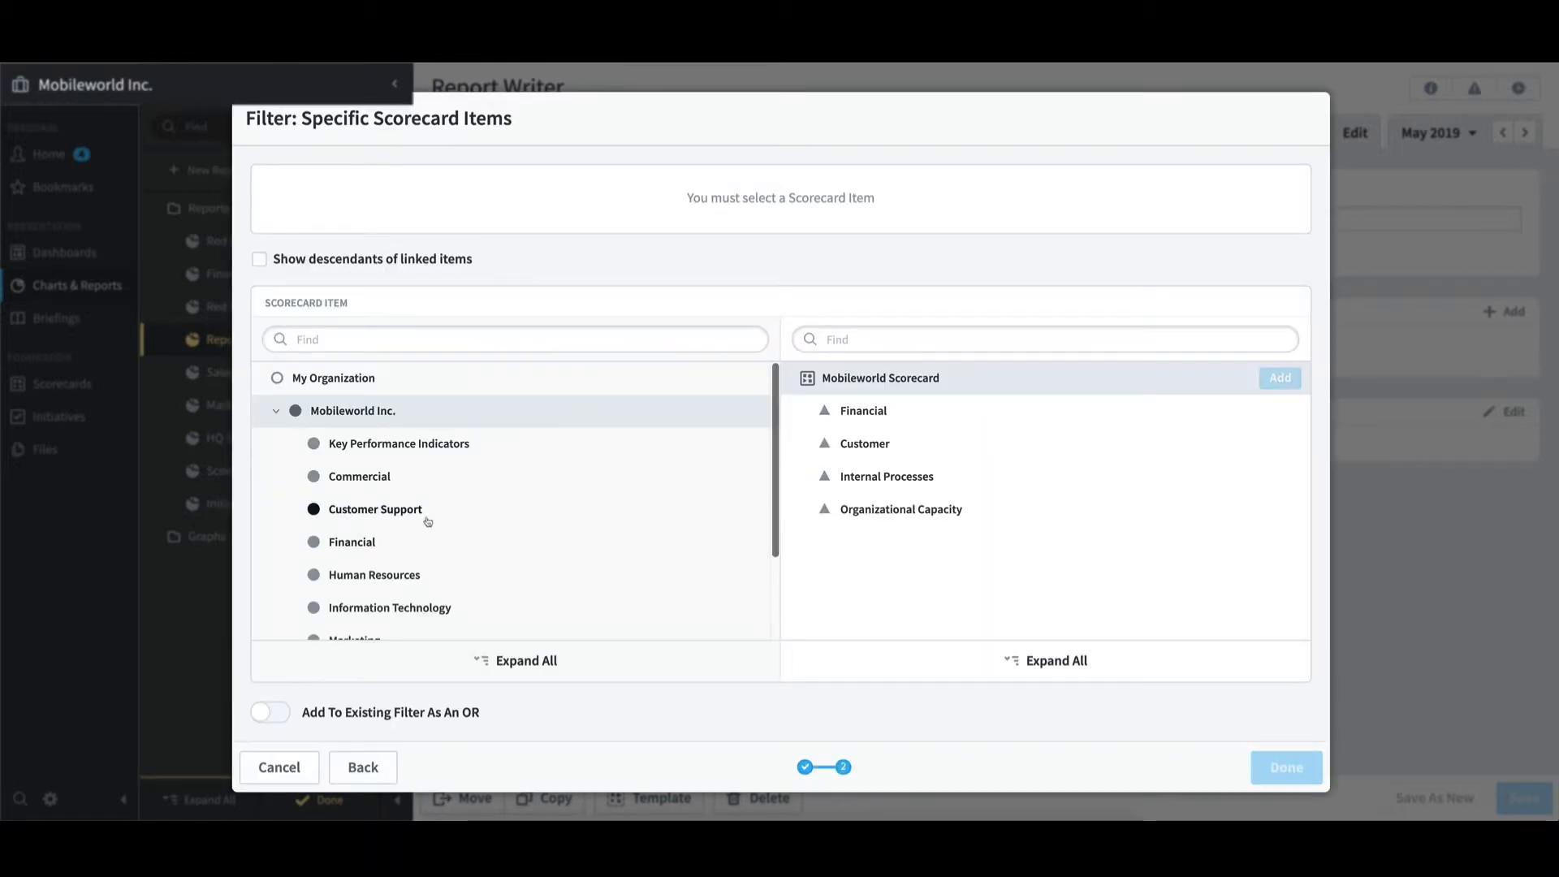
click(412, 513)
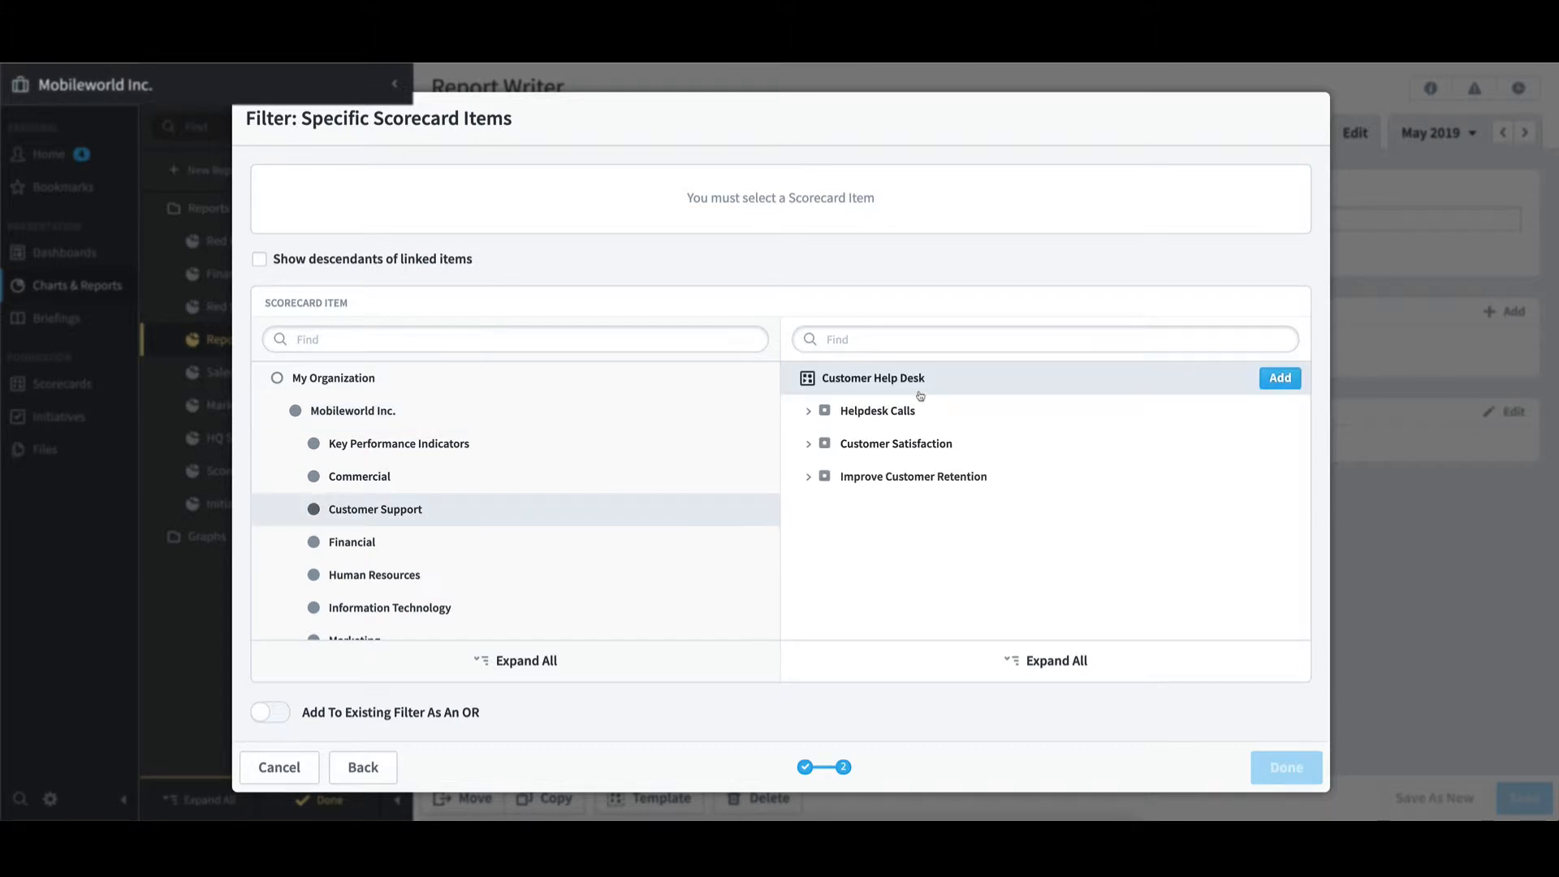
click(1280, 380)
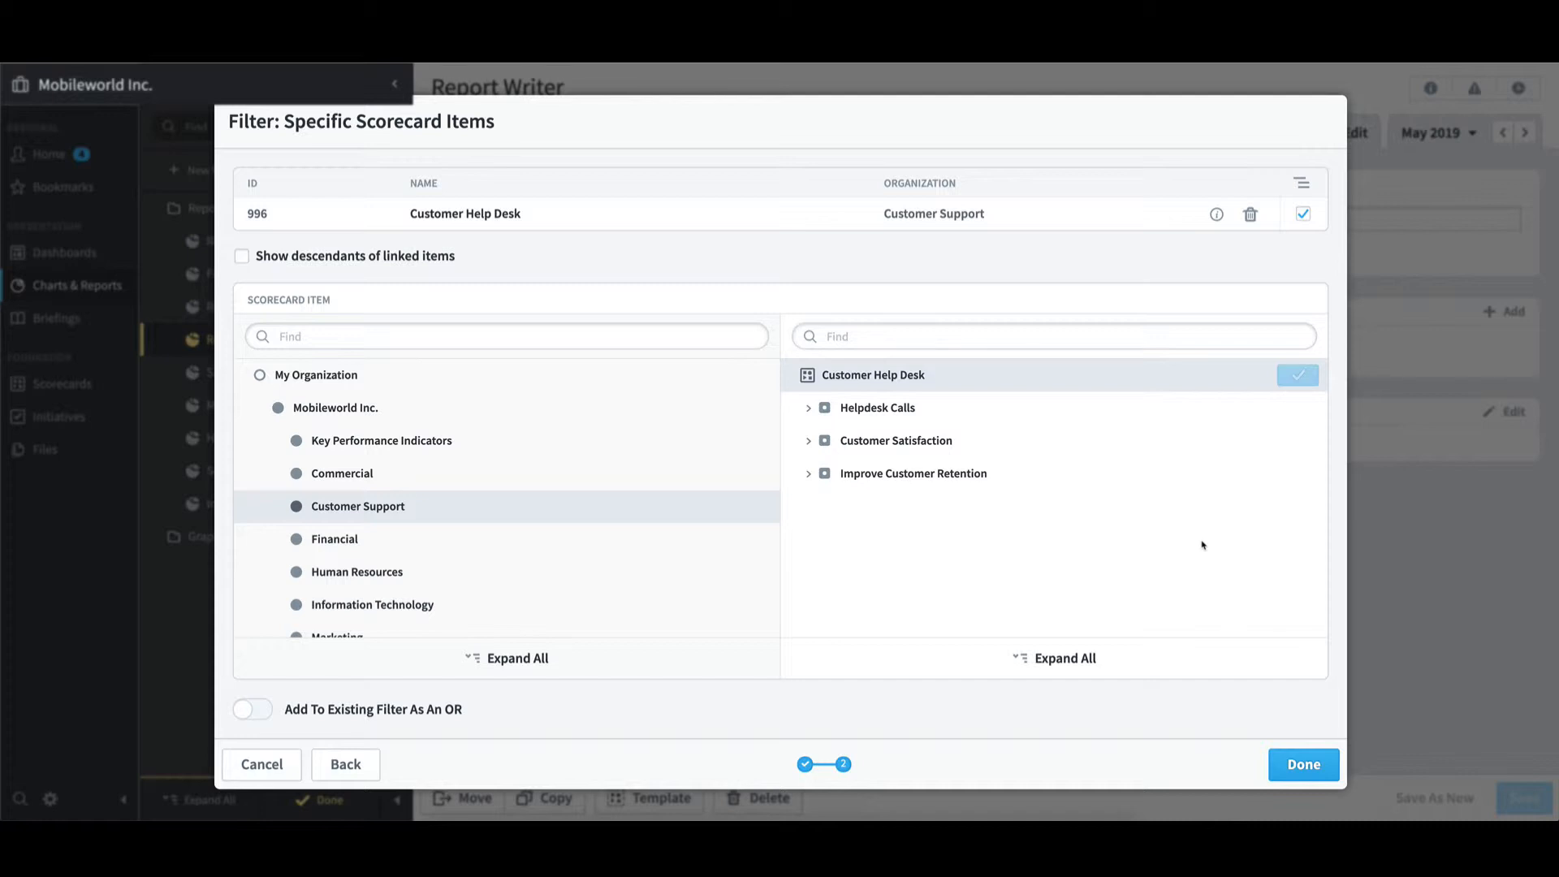
click(1303, 764)
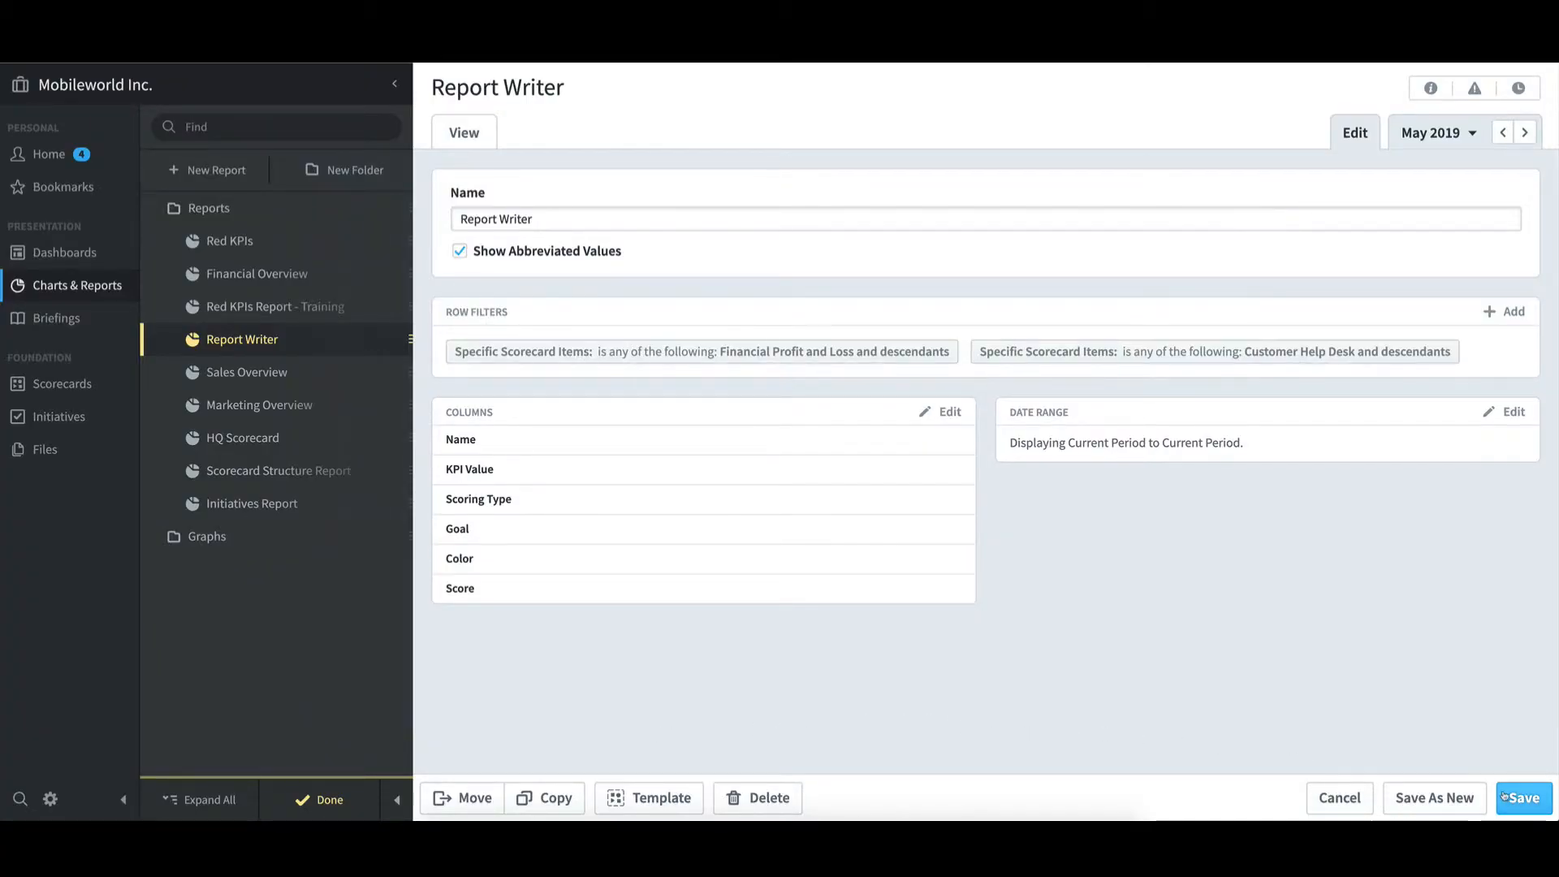
click(1324, 792)
click(331, 798)
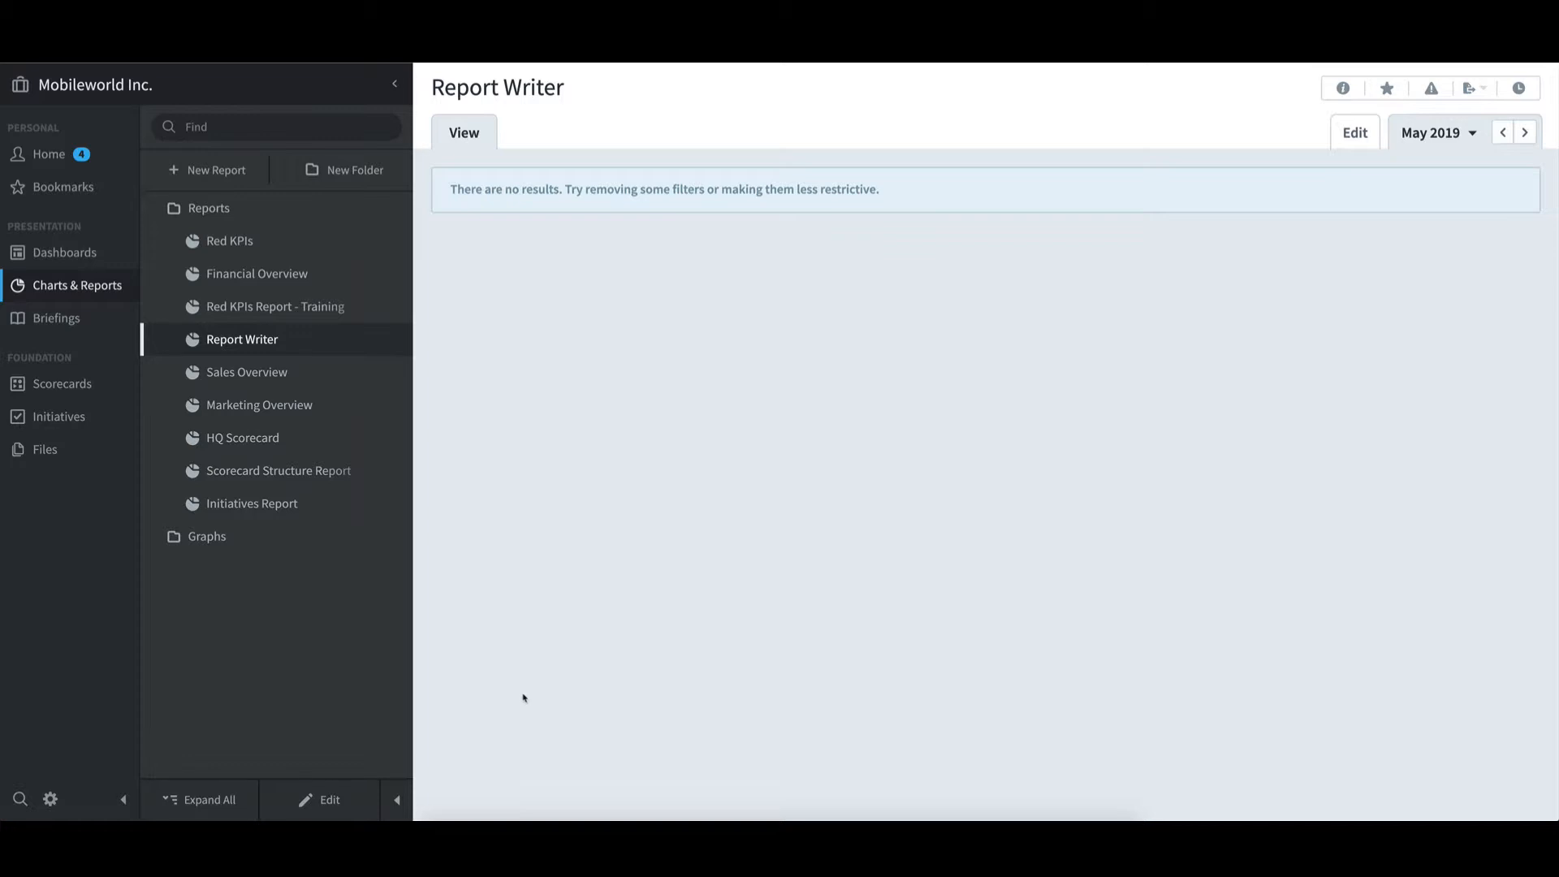
Combine the Customer Help Desk row filter with the Financial Profit and Loss filter as an OR, save the report, and finish editing
click(331, 800)
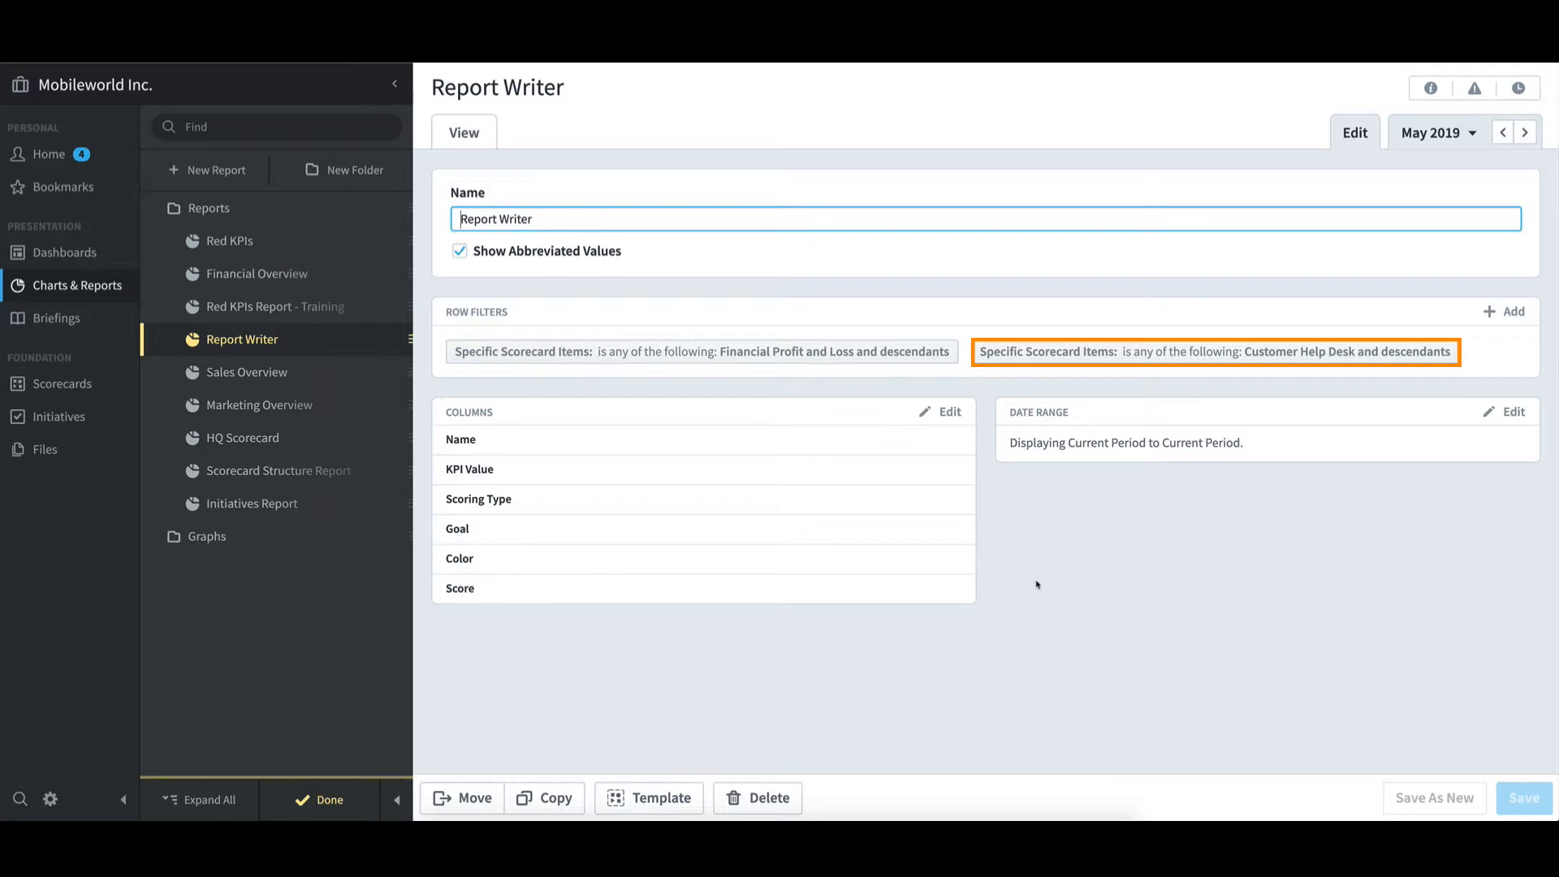
mouse_move(1109, 352)
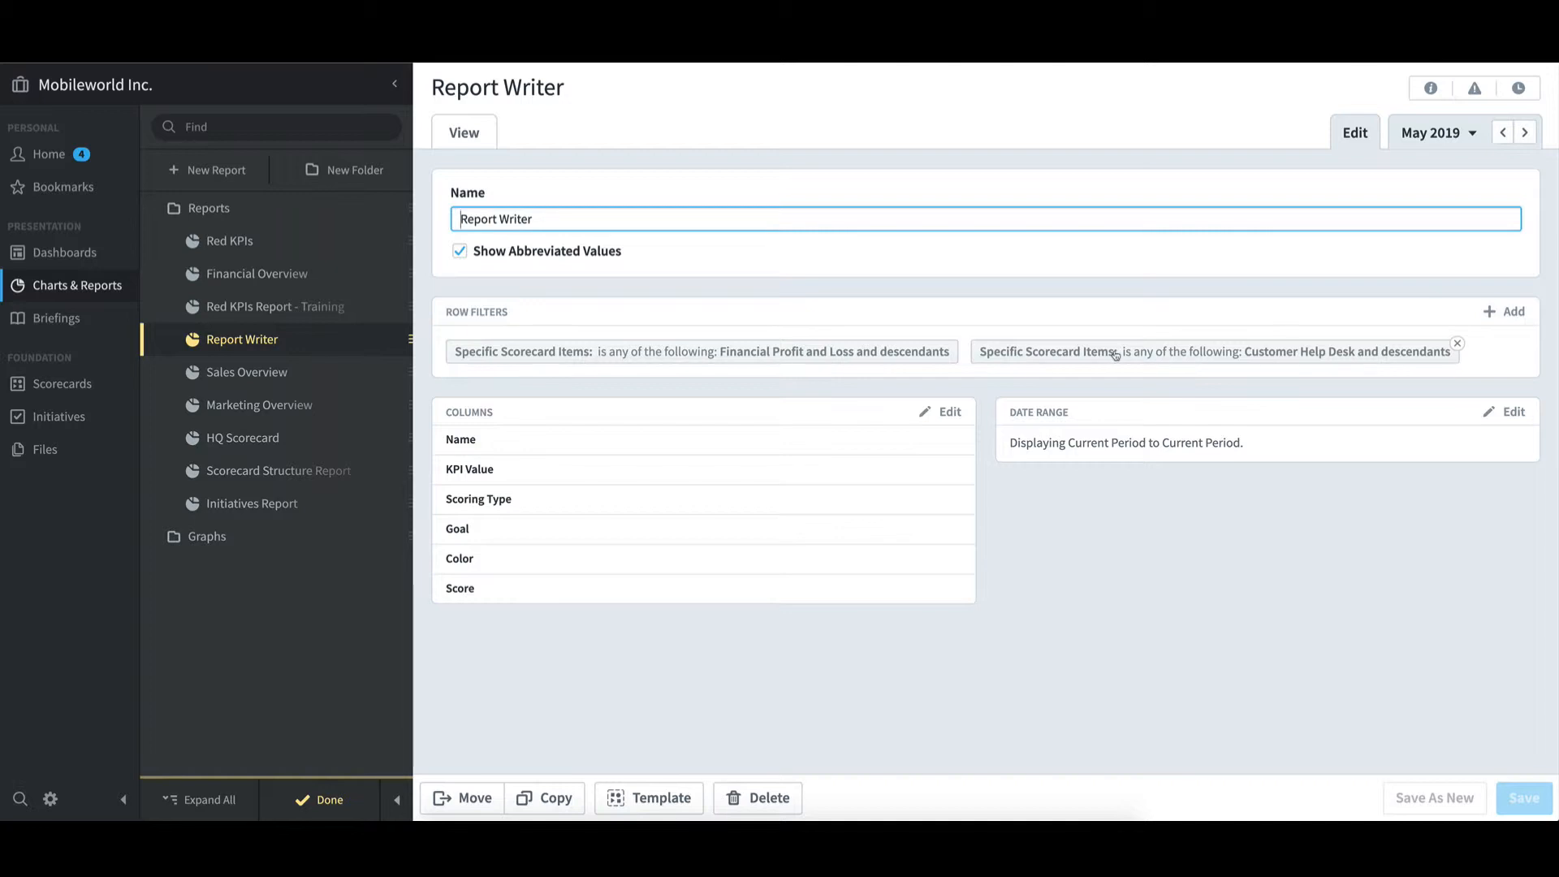
click(1116, 352)
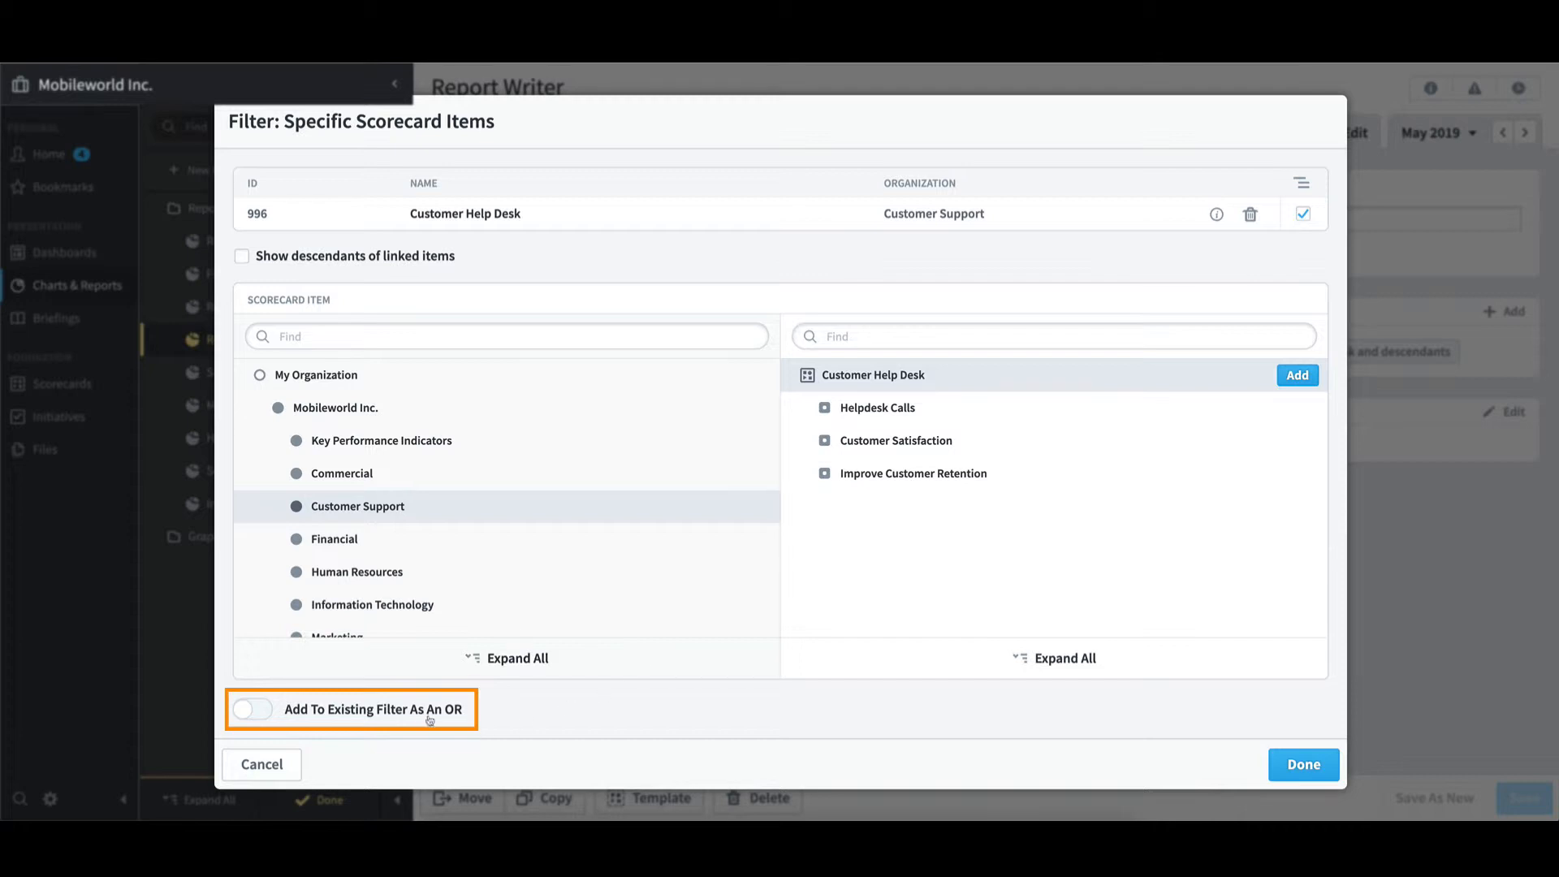
click(254, 710)
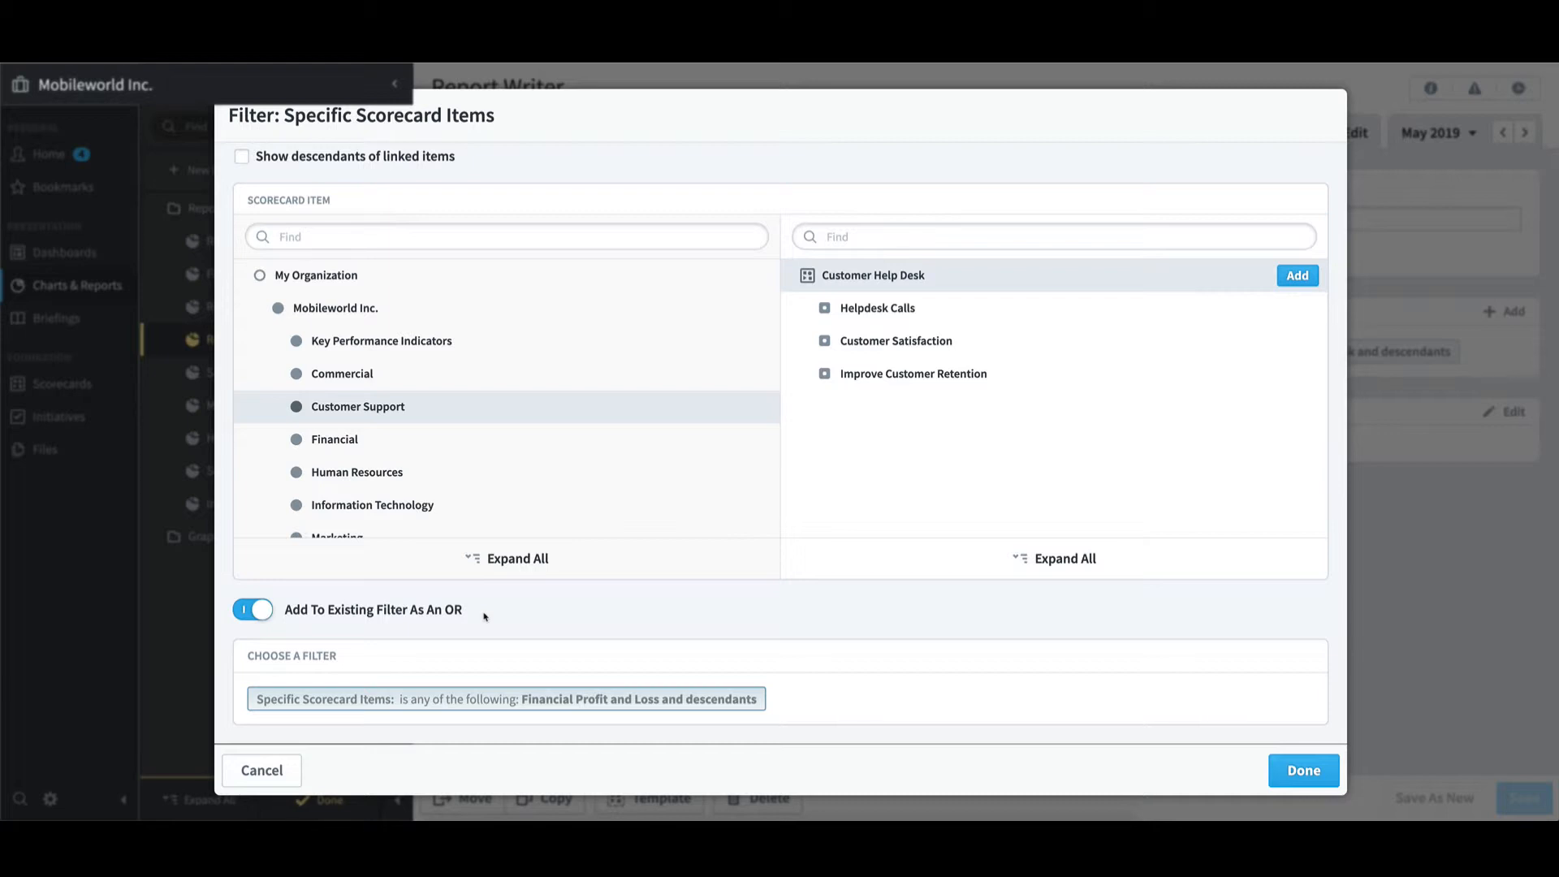
click(1286, 765)
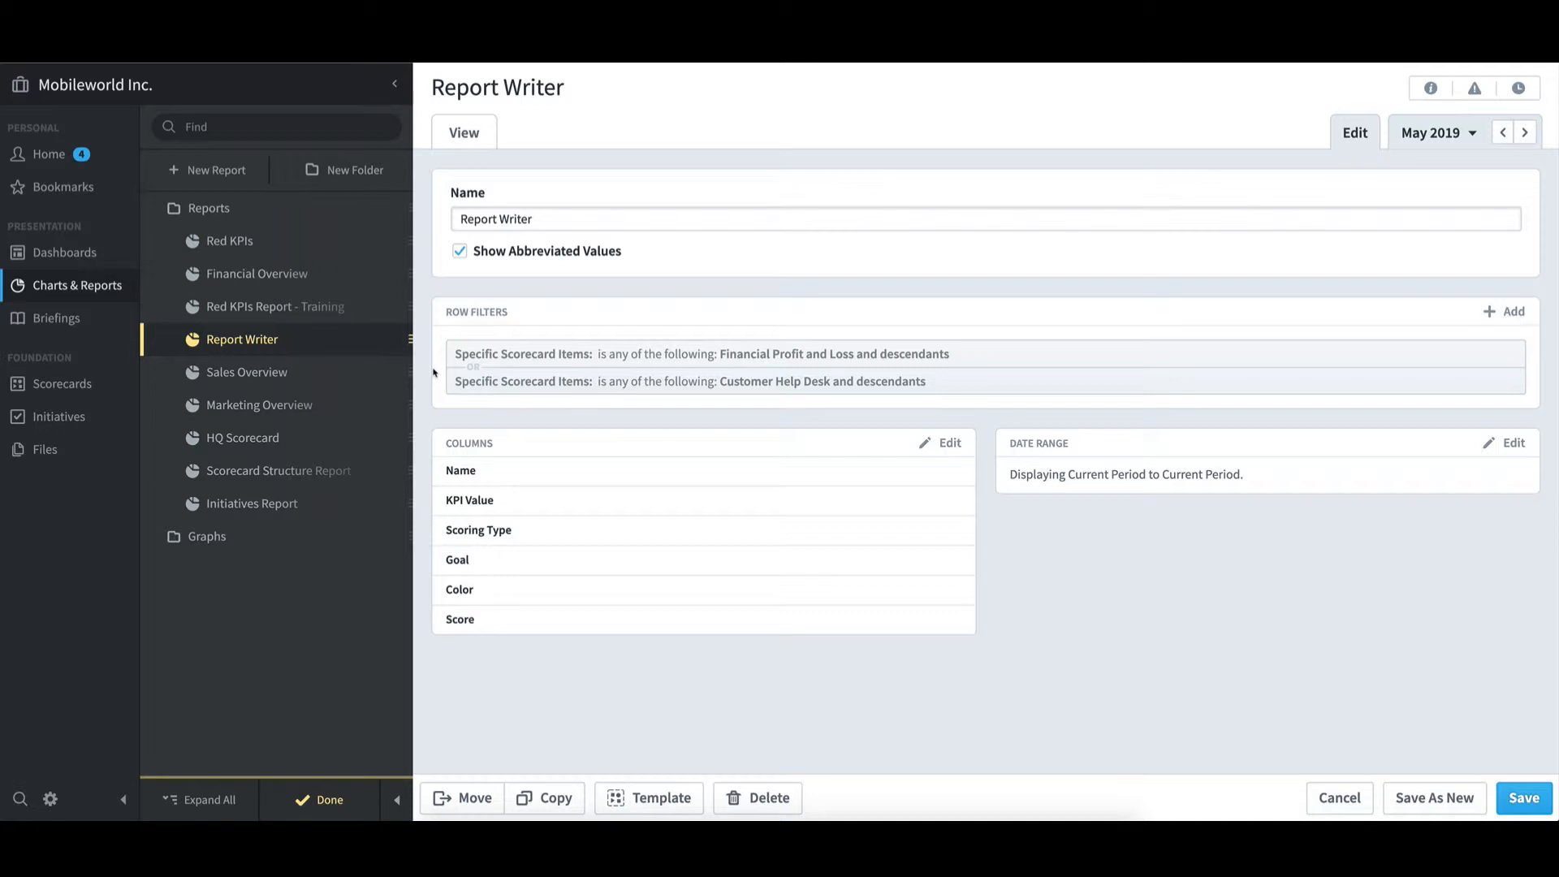
click(1523, 797)
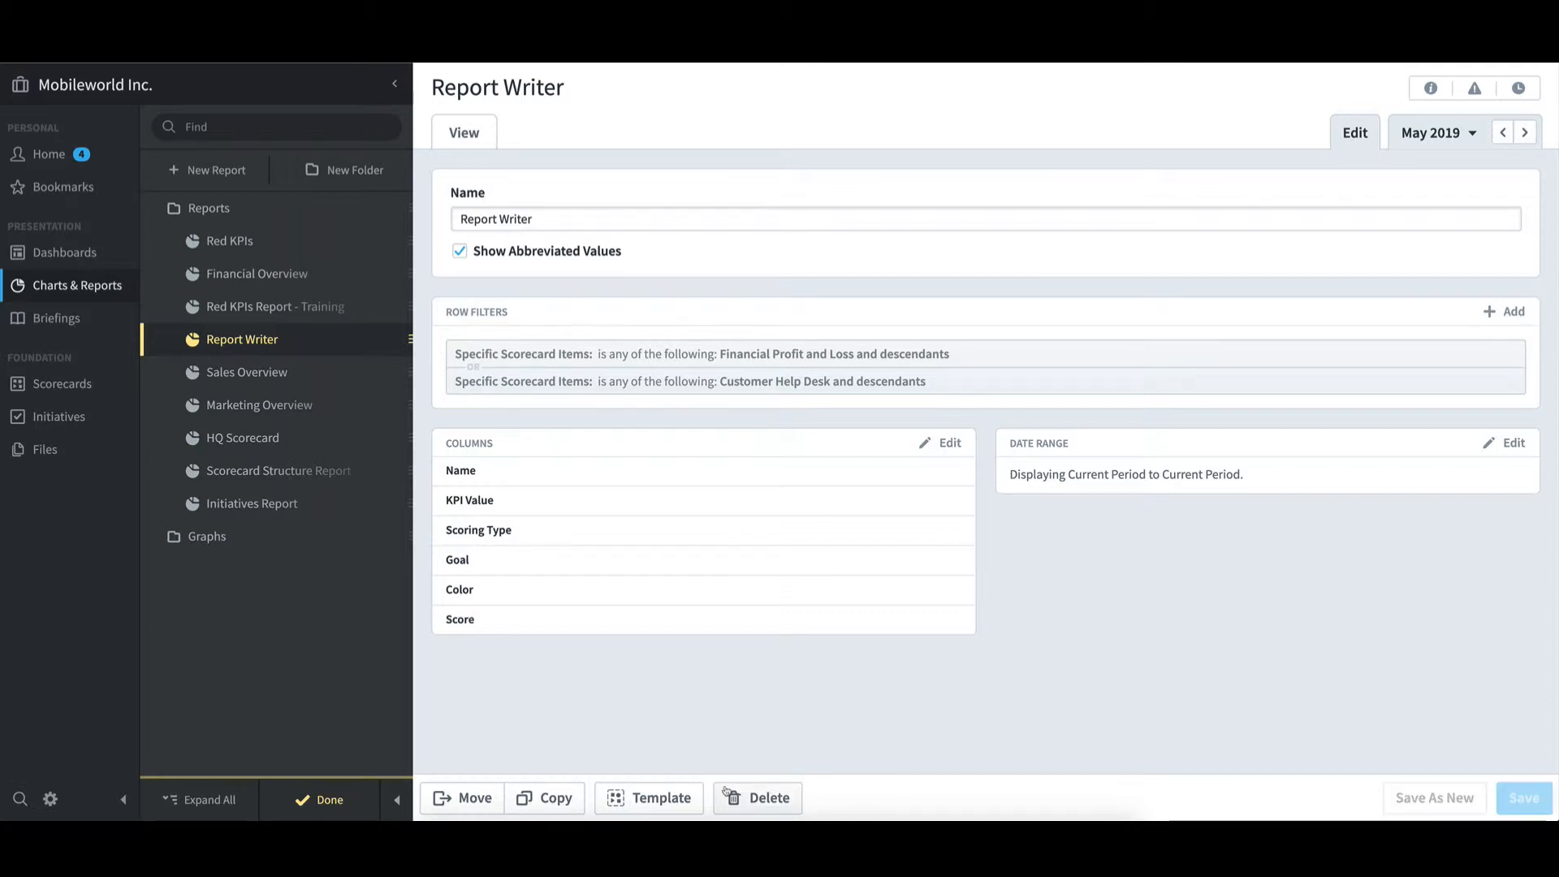
click(345, 803)
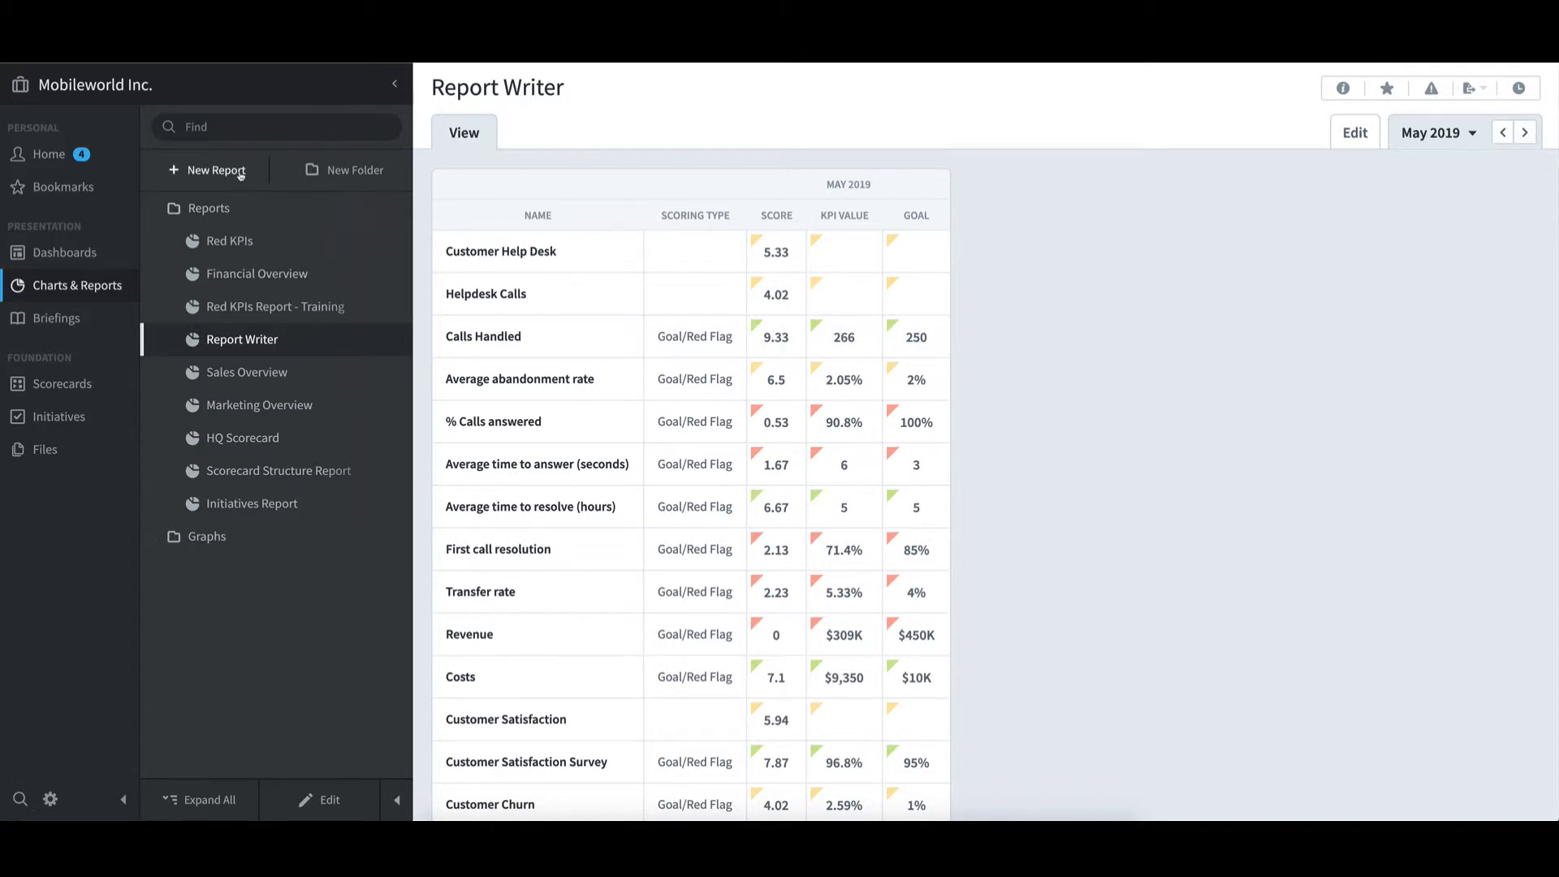
Start a new Report Writer report with the Updaters column added alongside Name
click(240, 173)
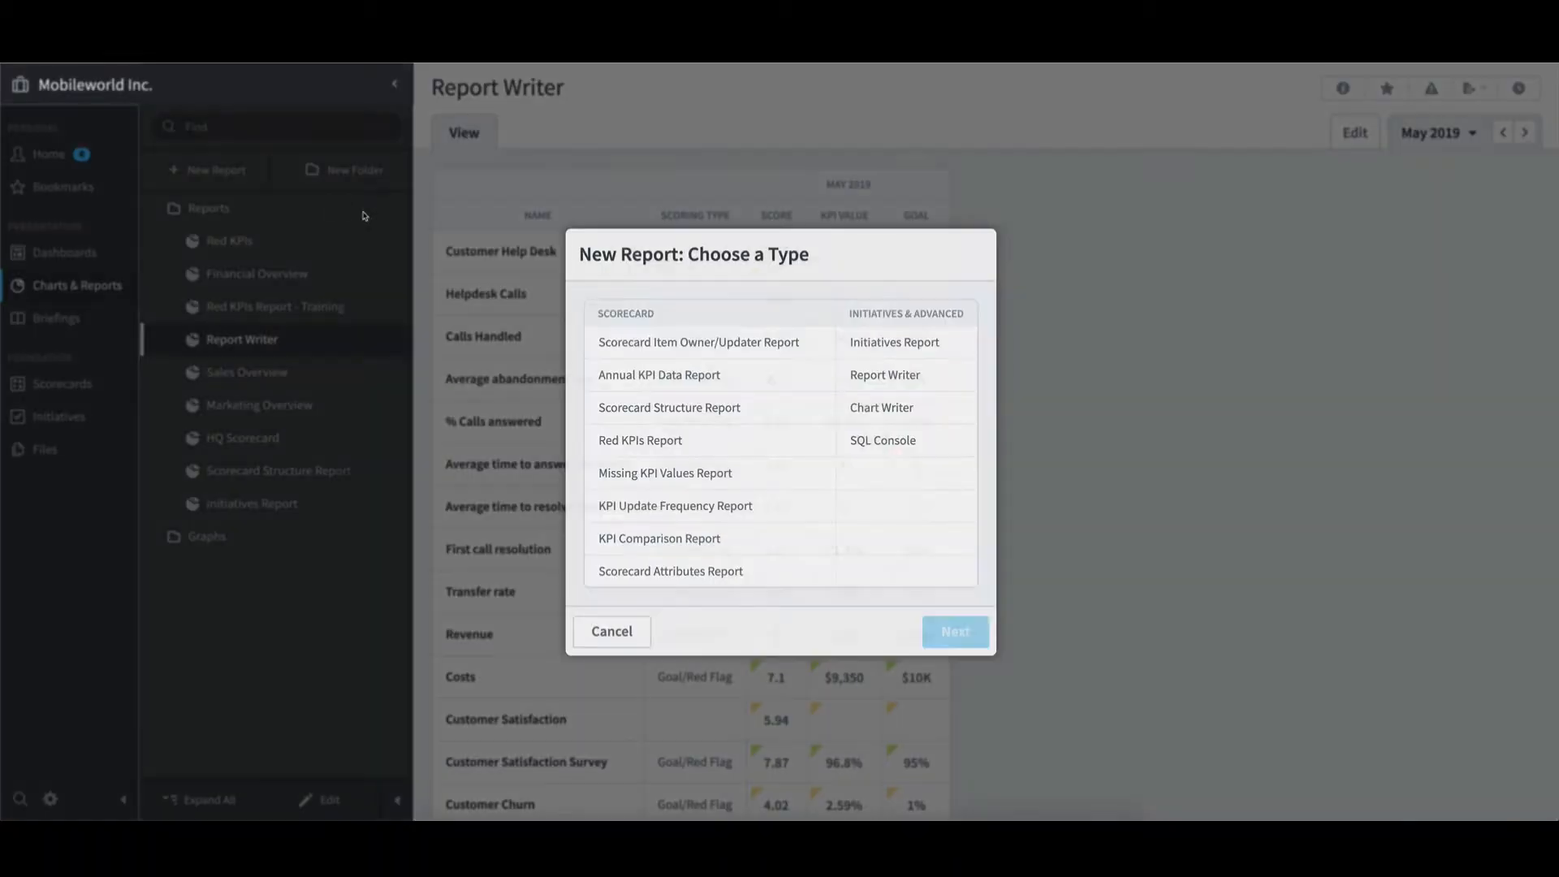
click(919, 380)
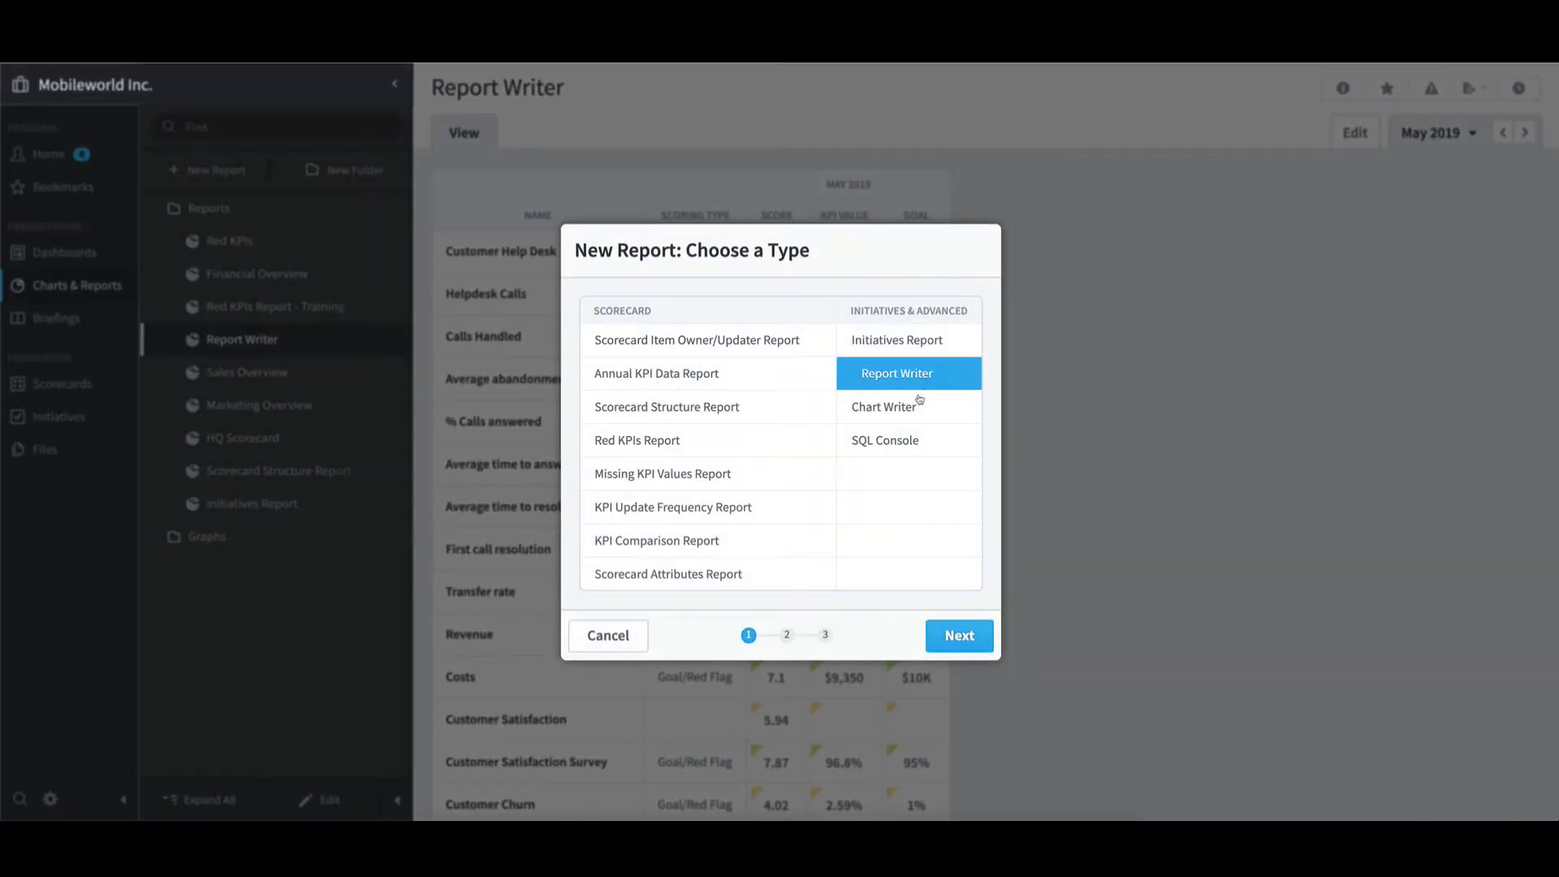
click(985, 646)
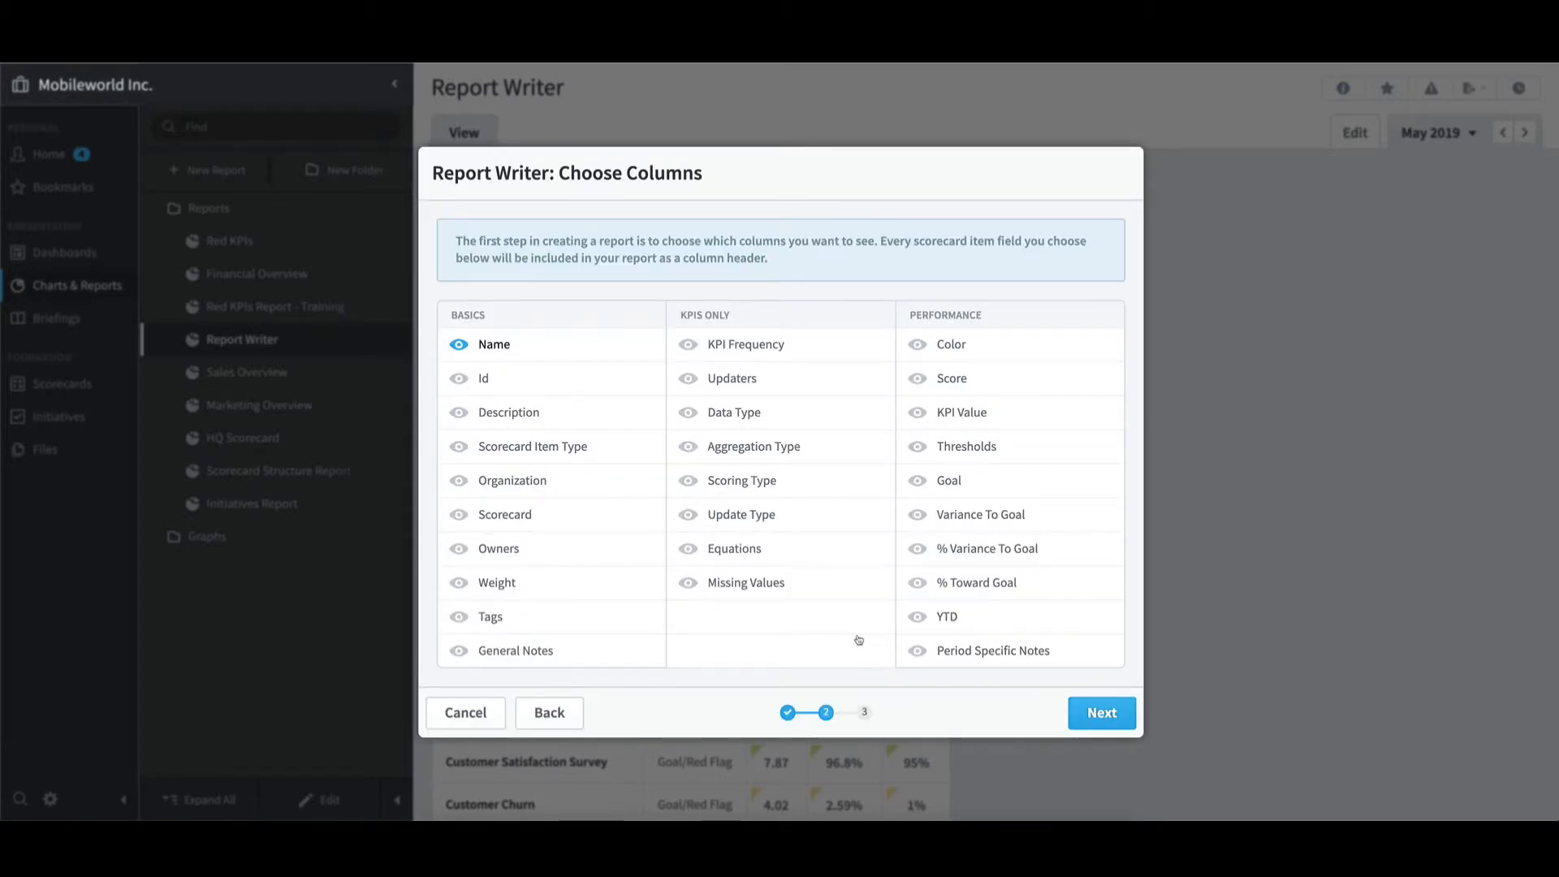
click(741, 380)
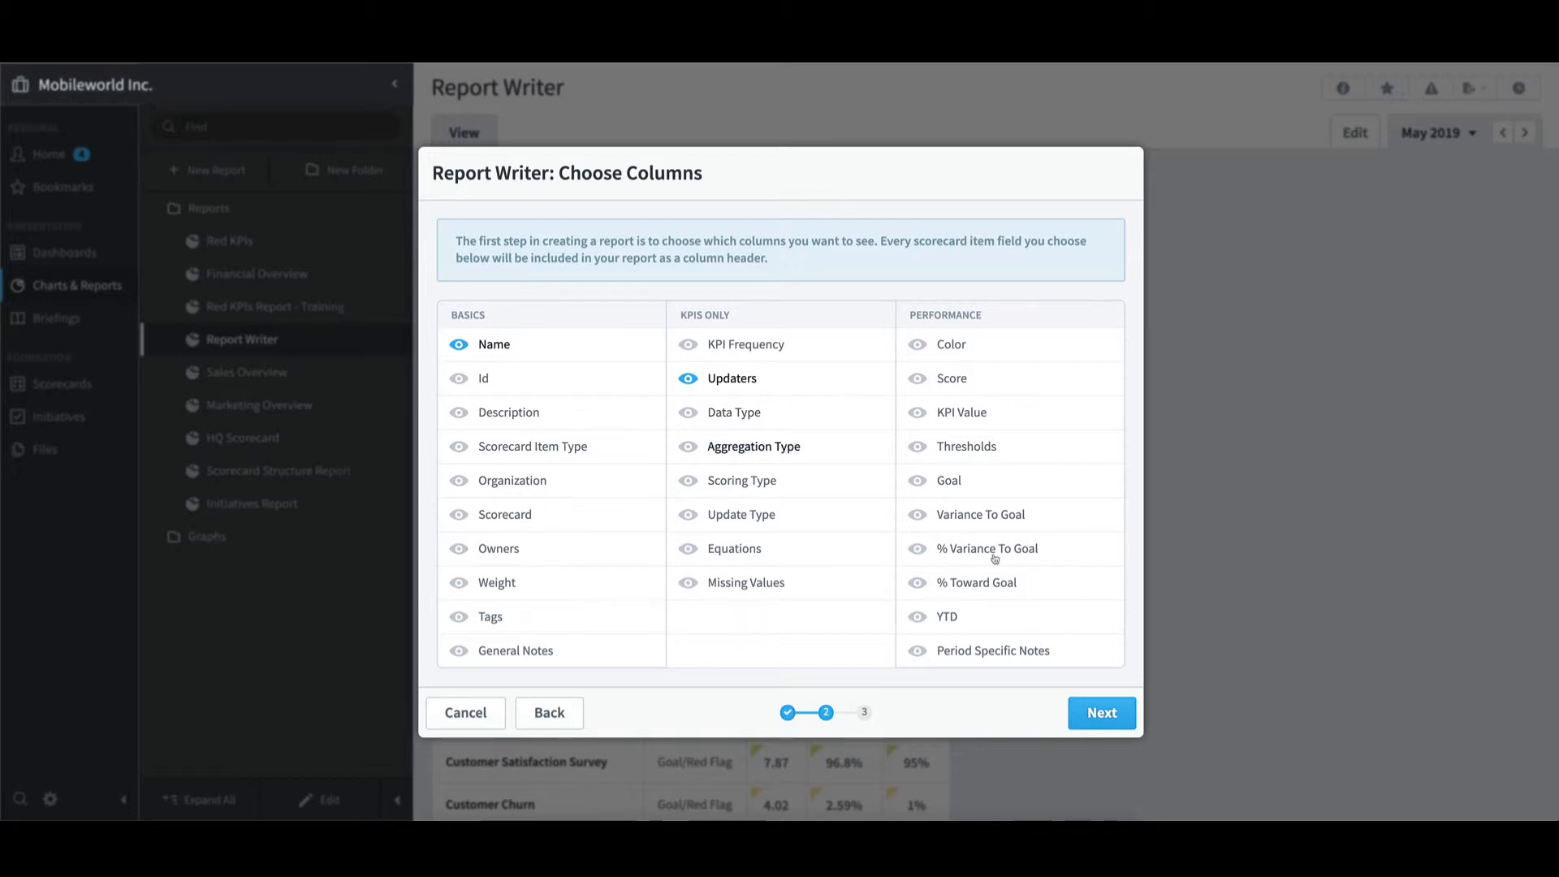
click(1102, 712)
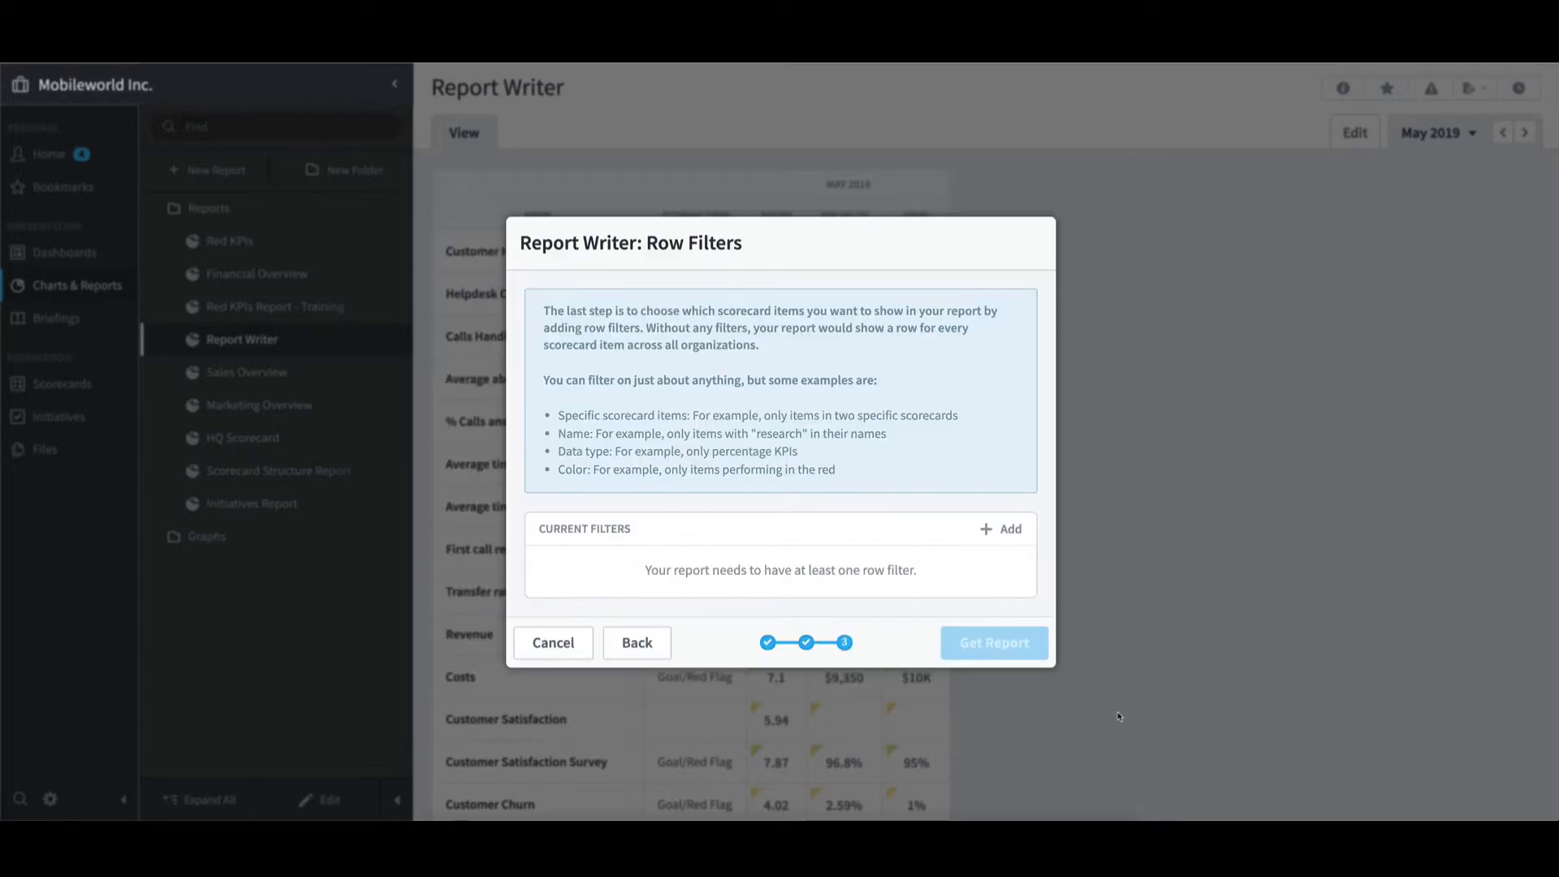
Add a Specific Scorecard Items row filter for the Demo organization's Financial perspective with descendants, and generate the report
click(1019, 537)
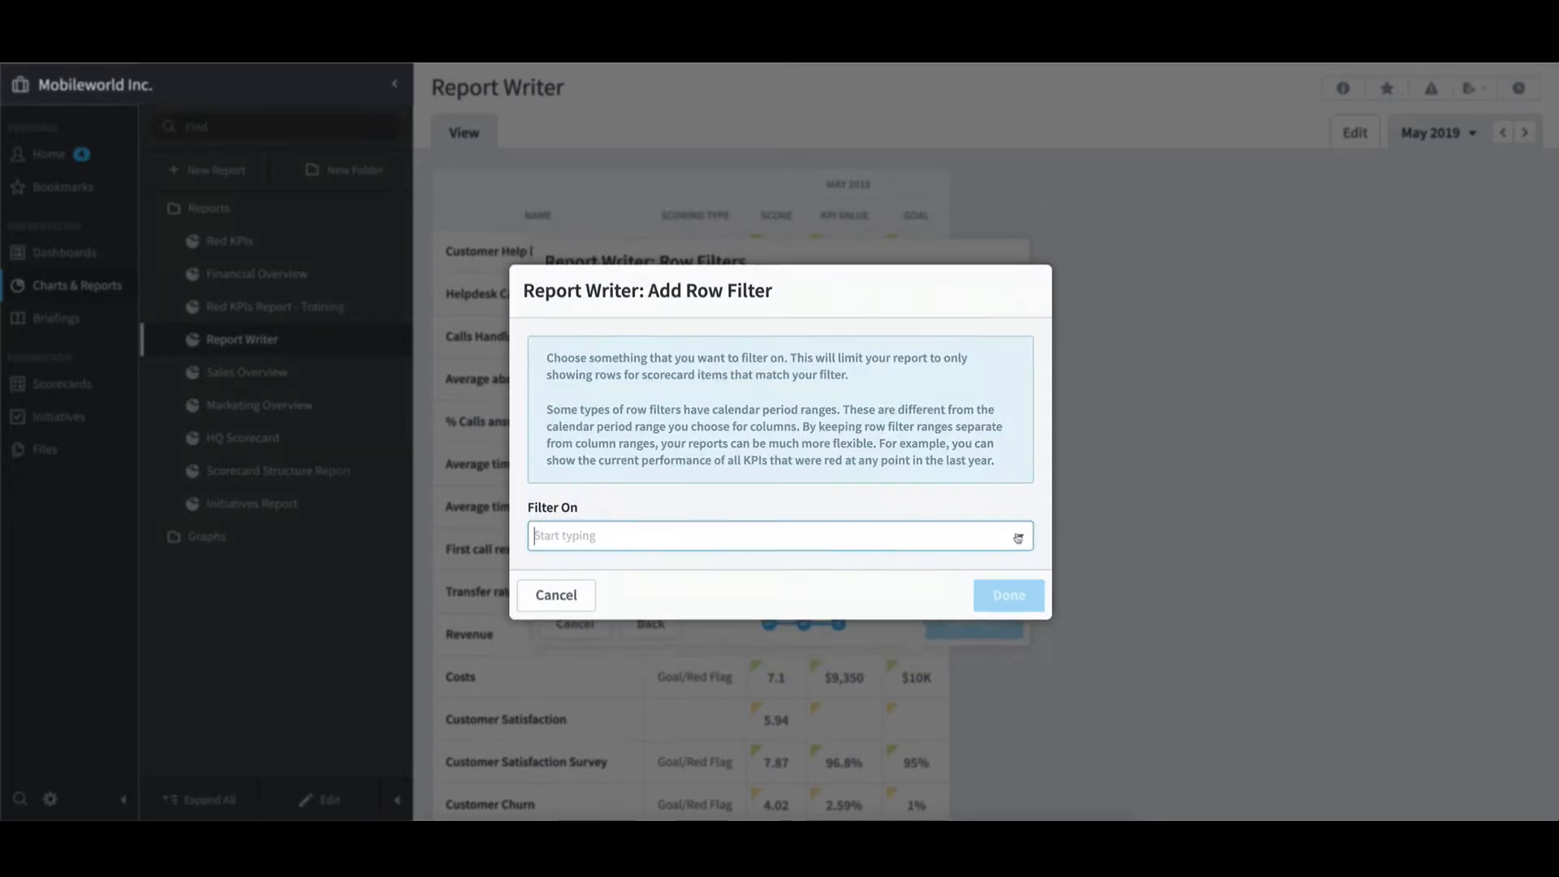
click(821, 536)
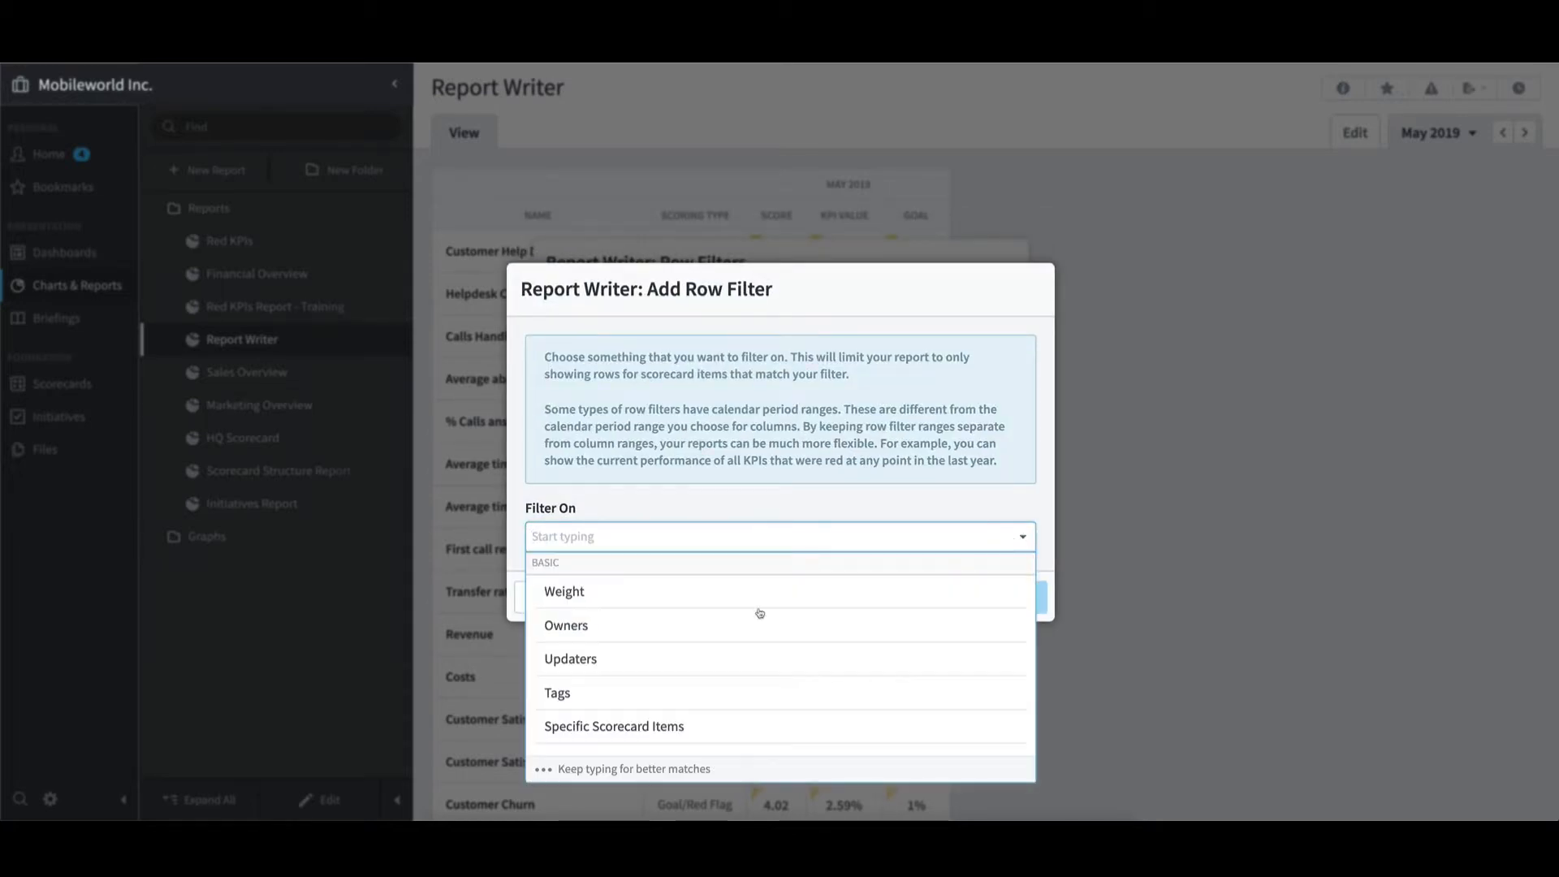
click(673, 725)
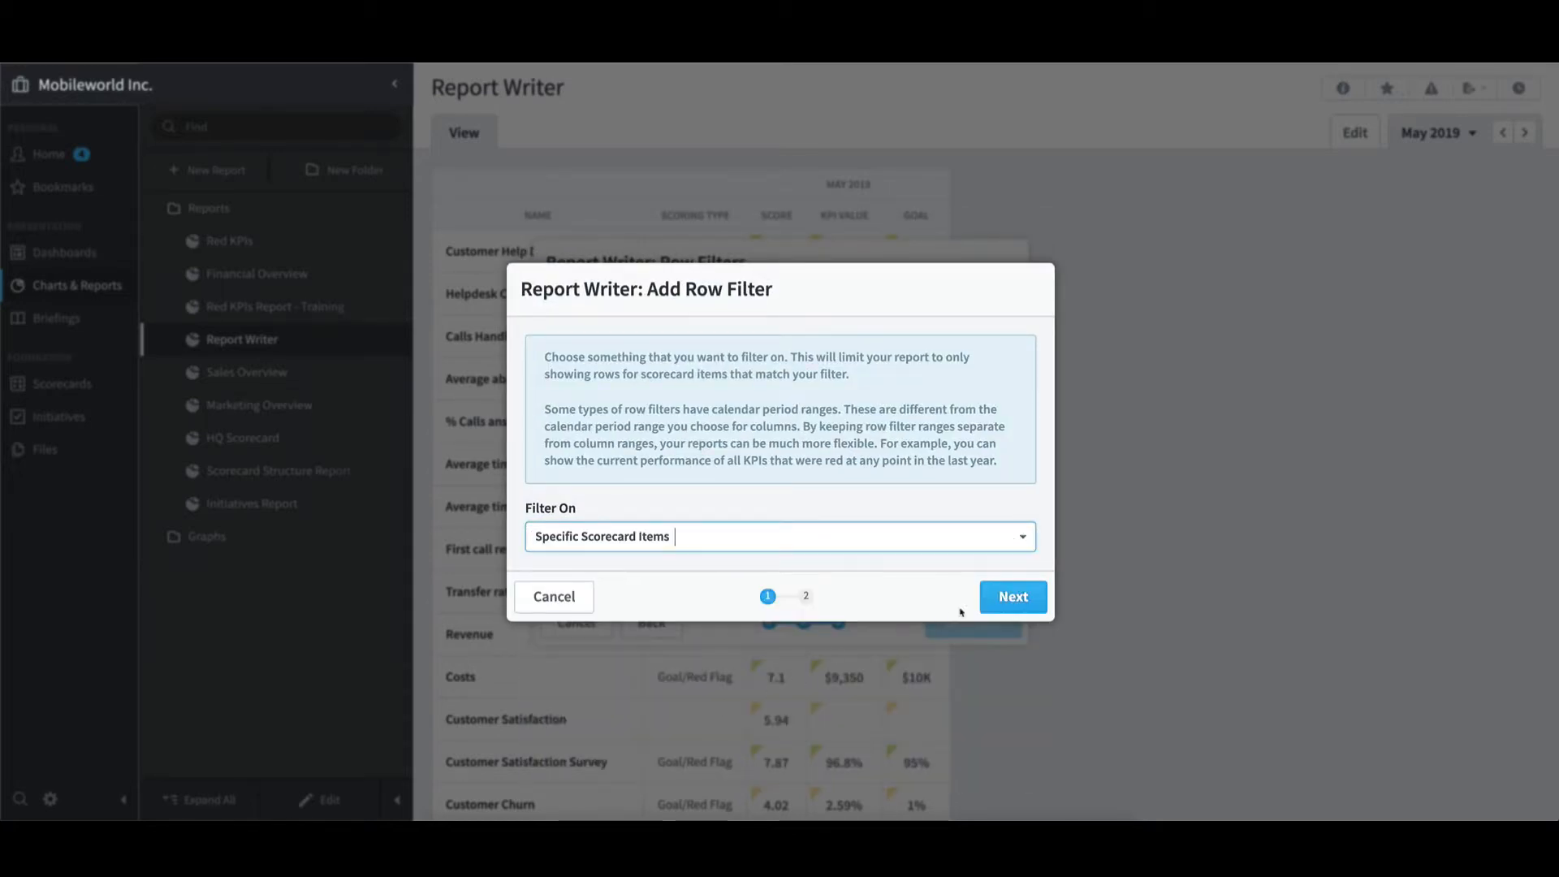
click(1010, 598)
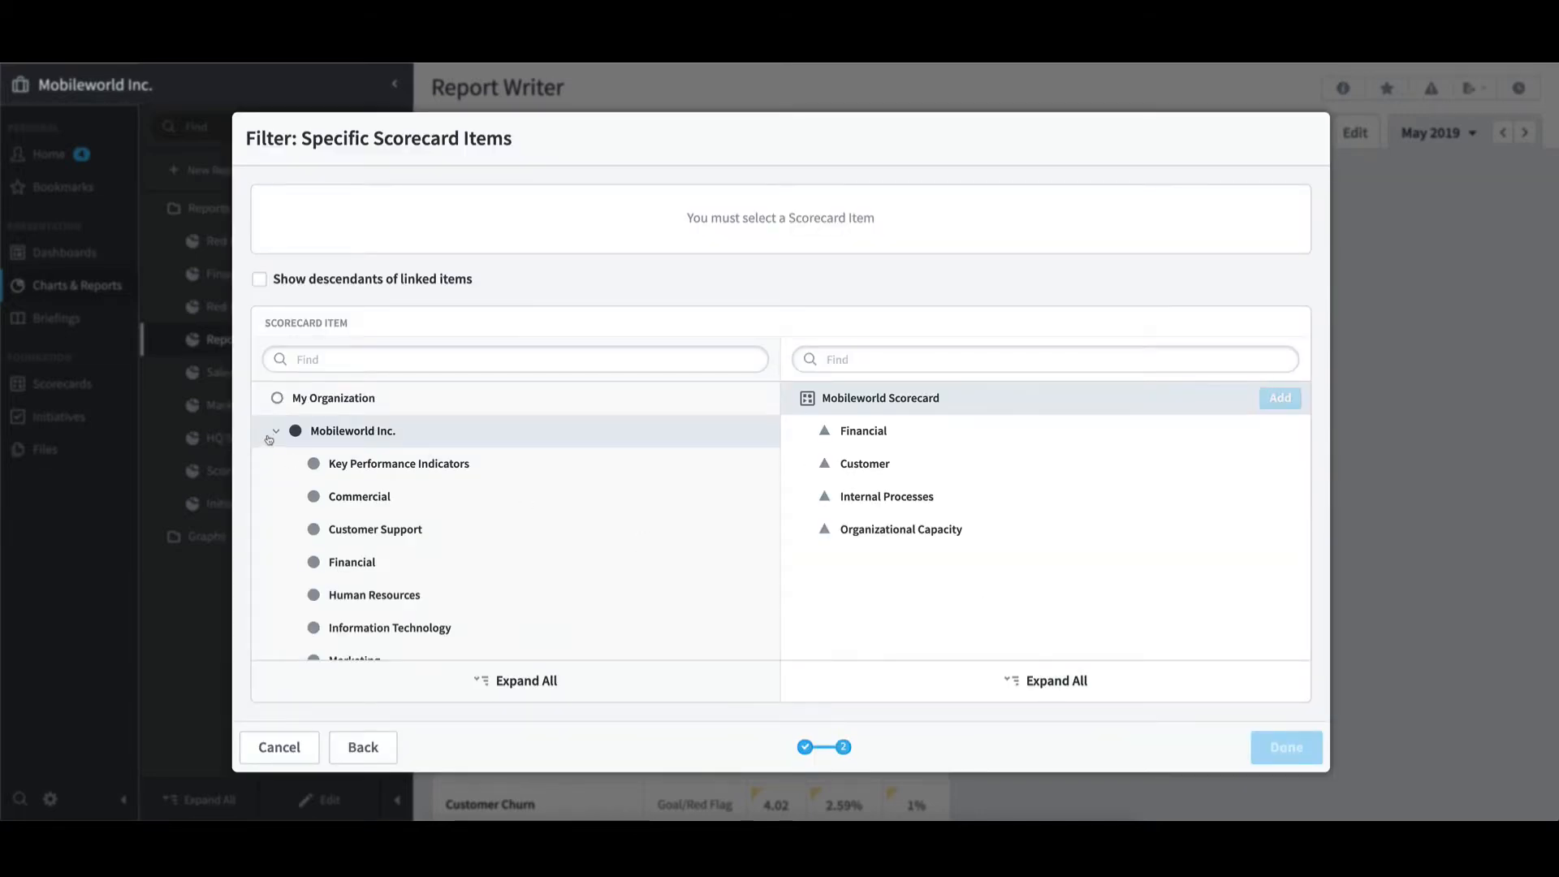
click(278, 431)
click(337, 466)
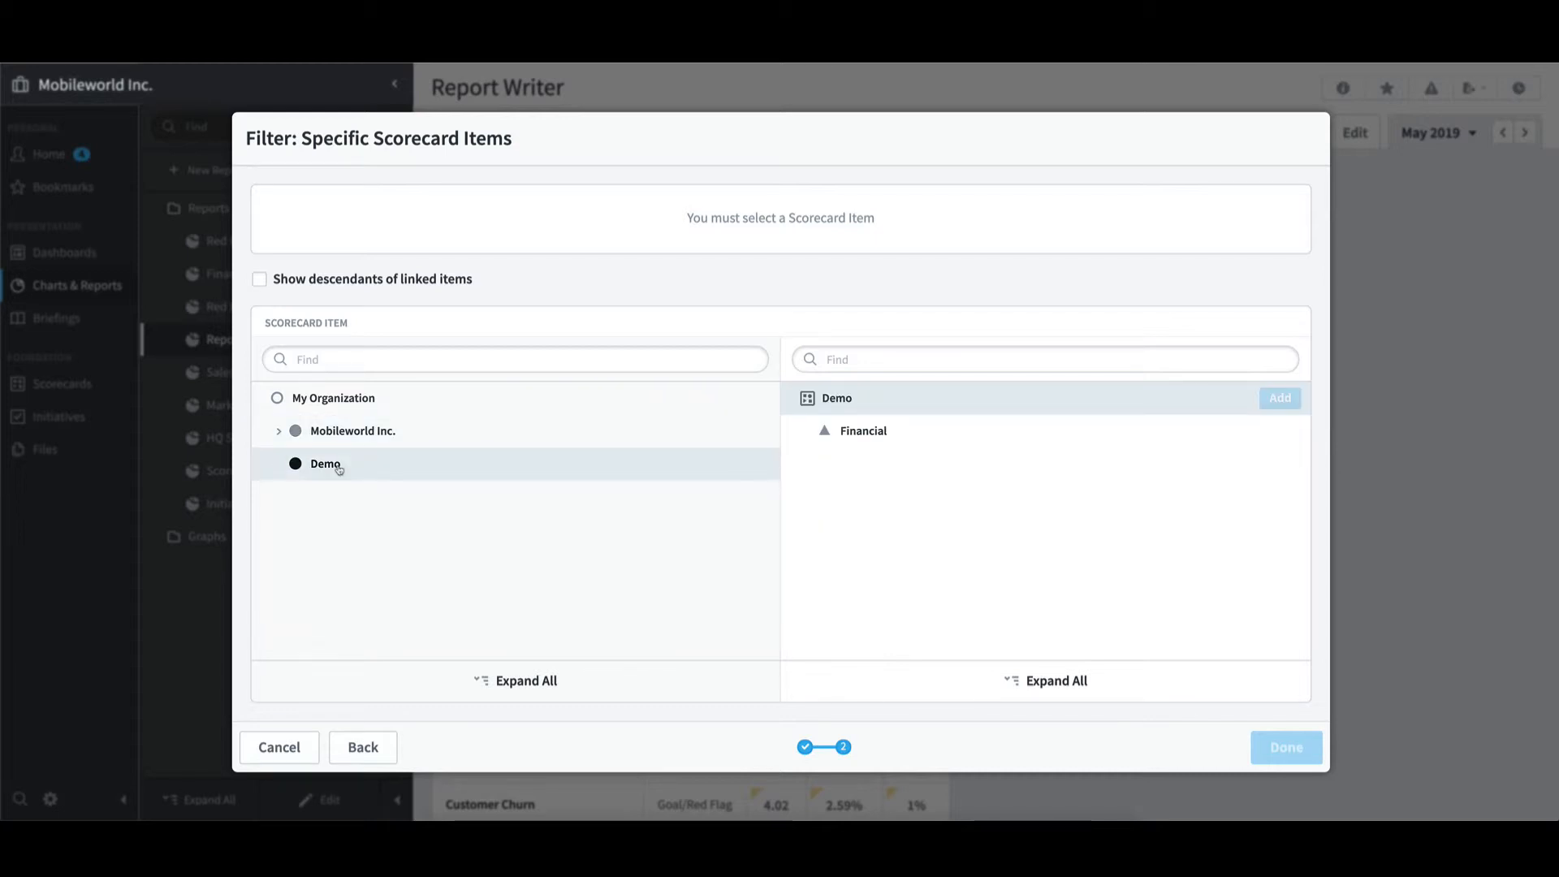
click(870, 435)
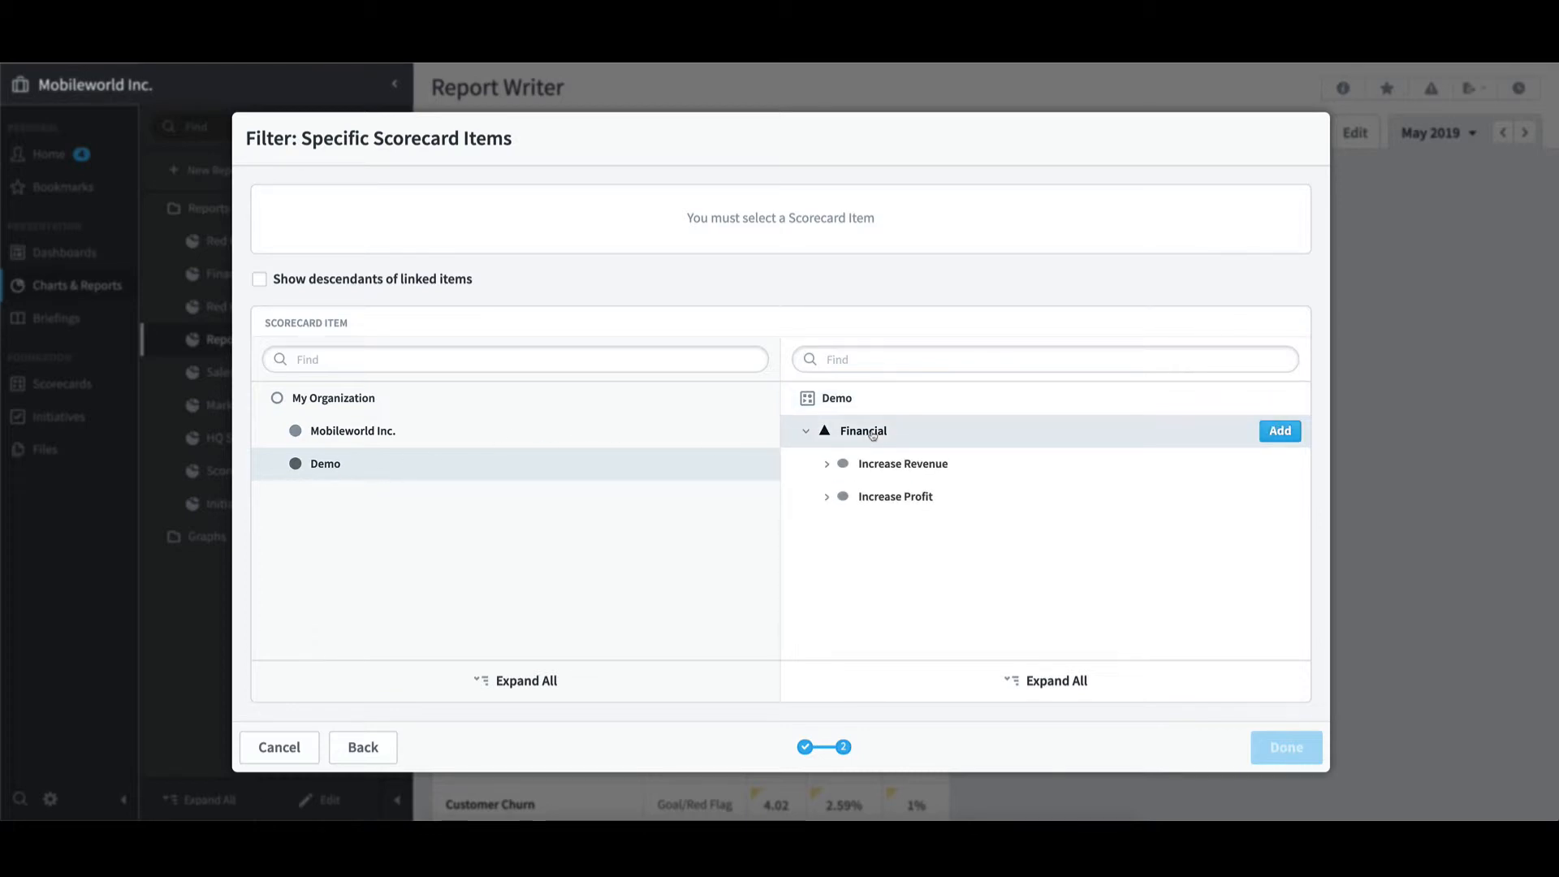
click(1280, 433)
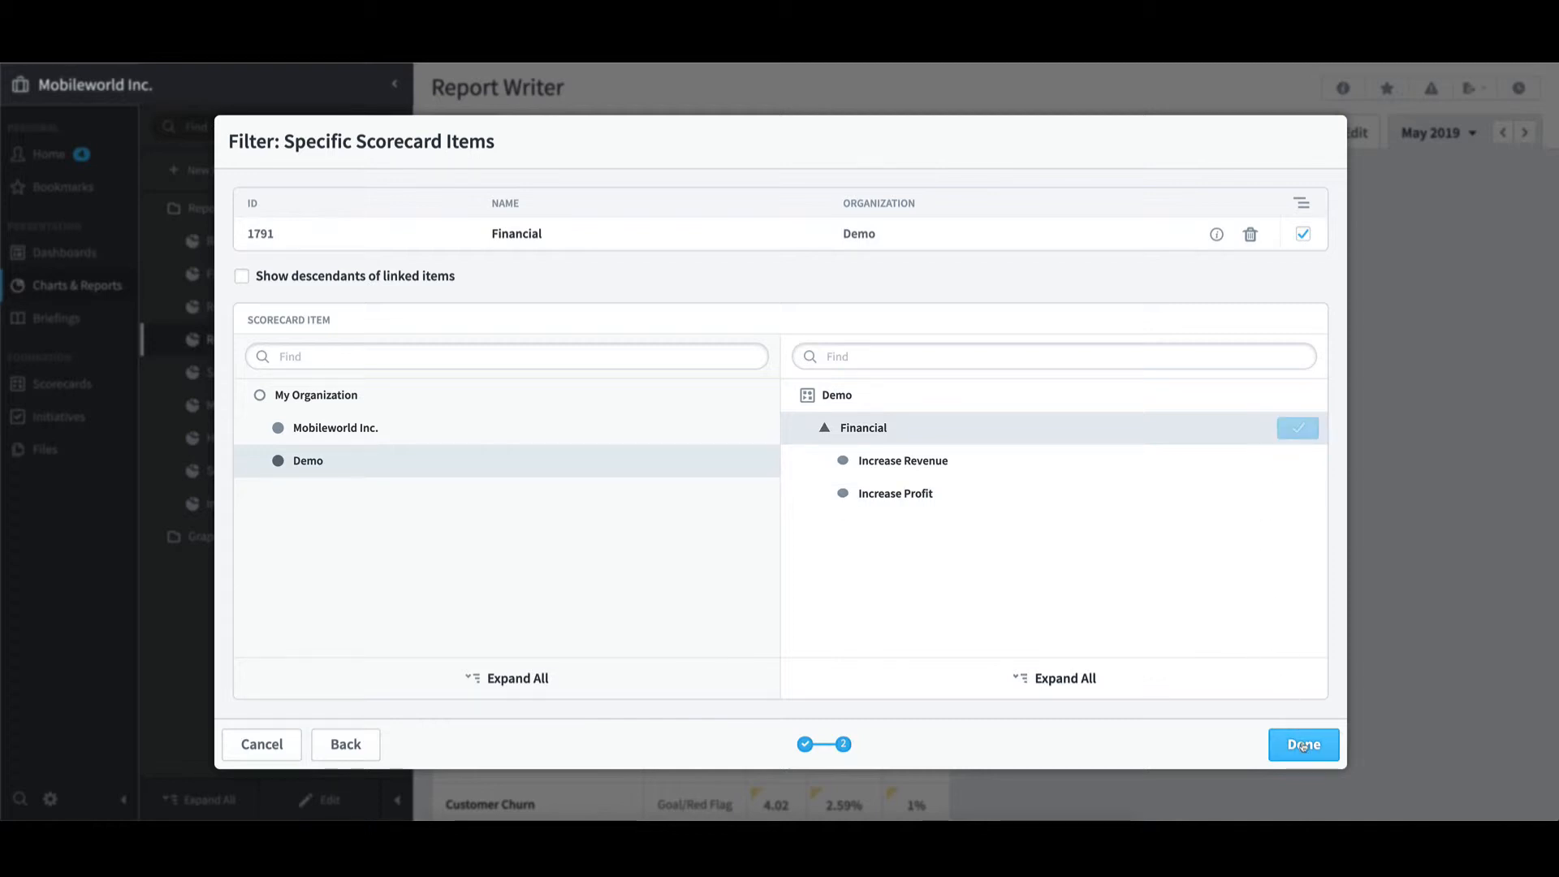
click(1303, 745)
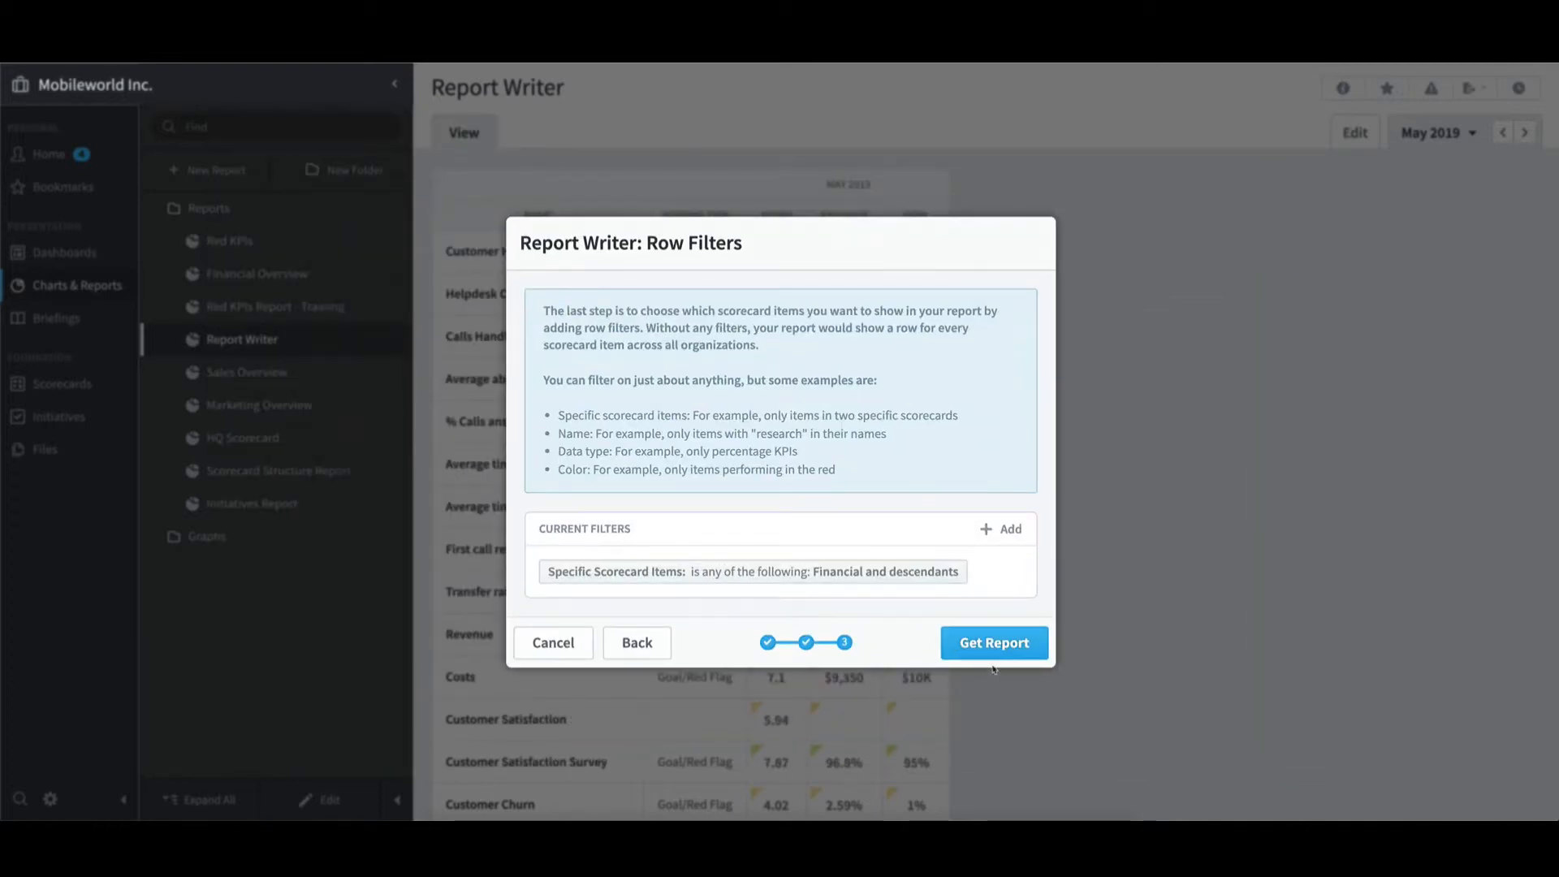
click(1004, 647)
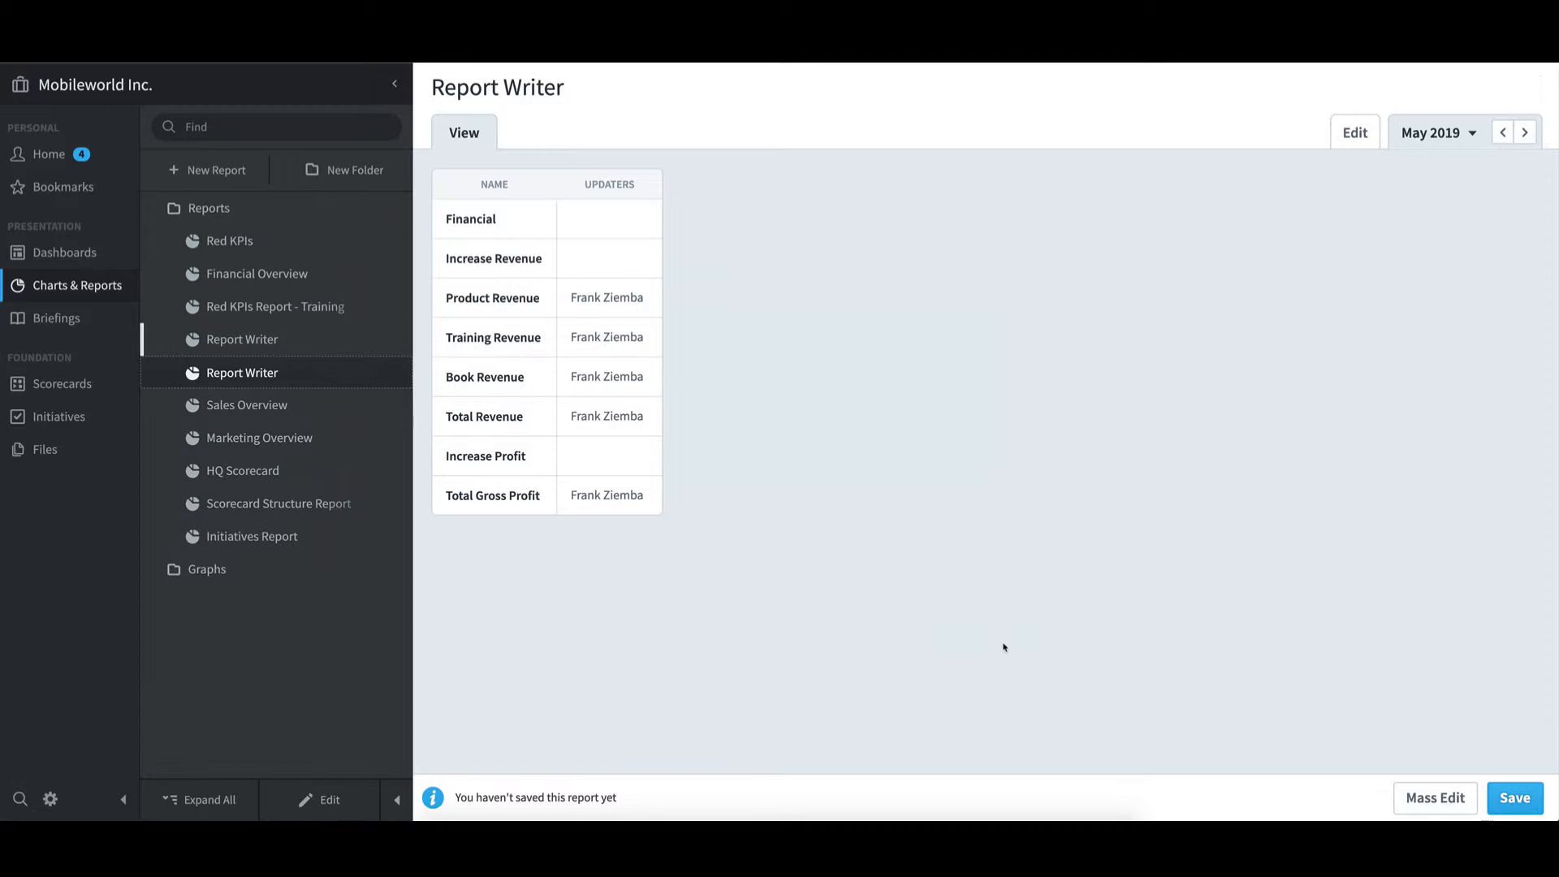
Mass edit all the report's rows to add a second user as an updater without threshold rights, save the change, and refresh the report
click(1466, 804)
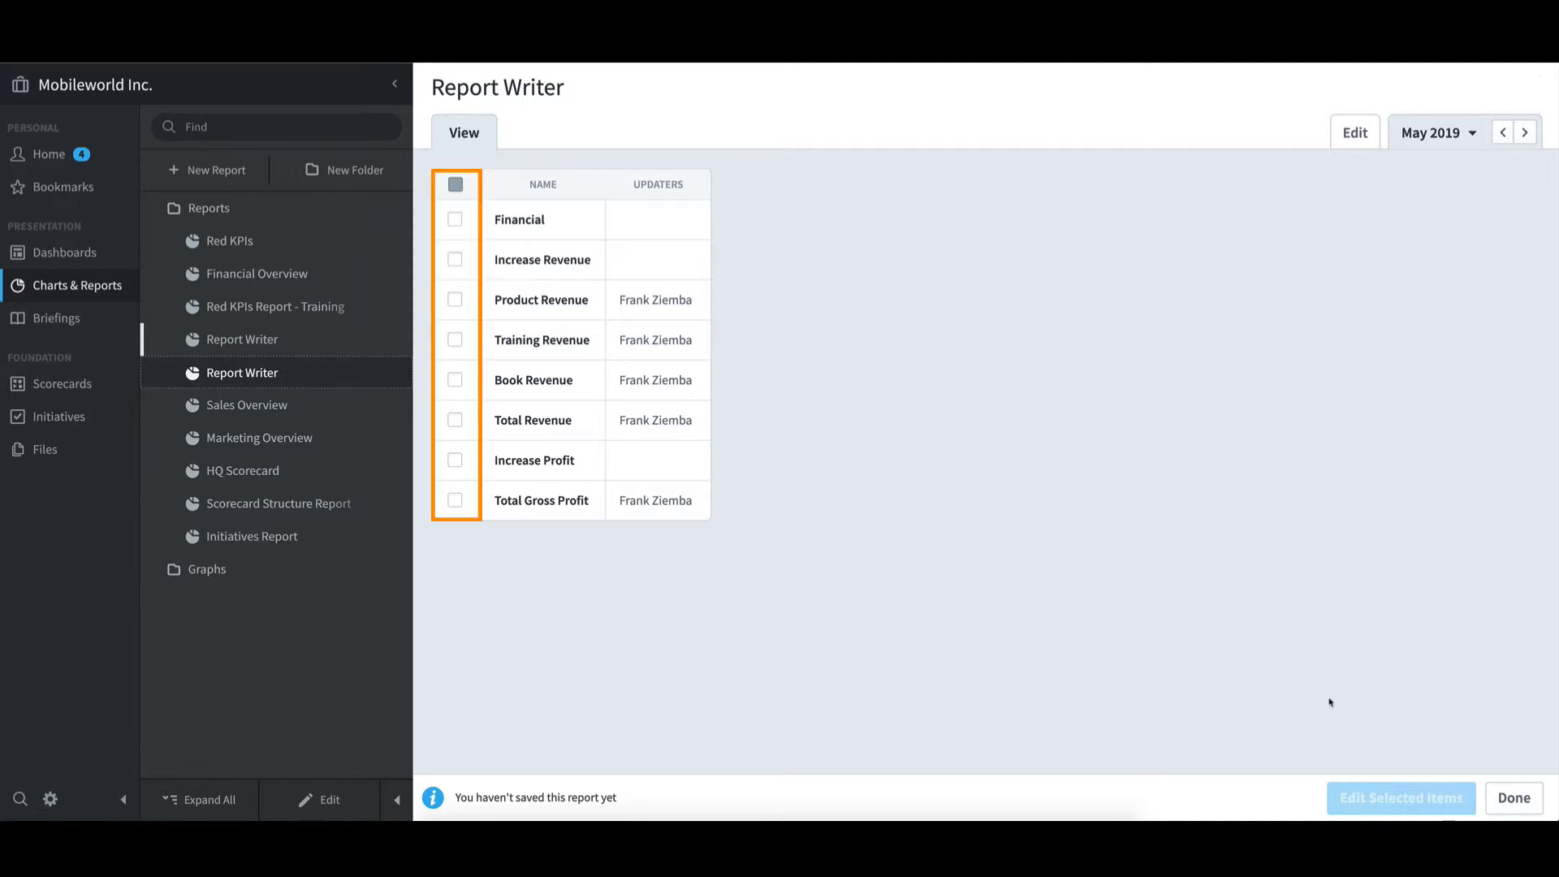
click(457, 186)
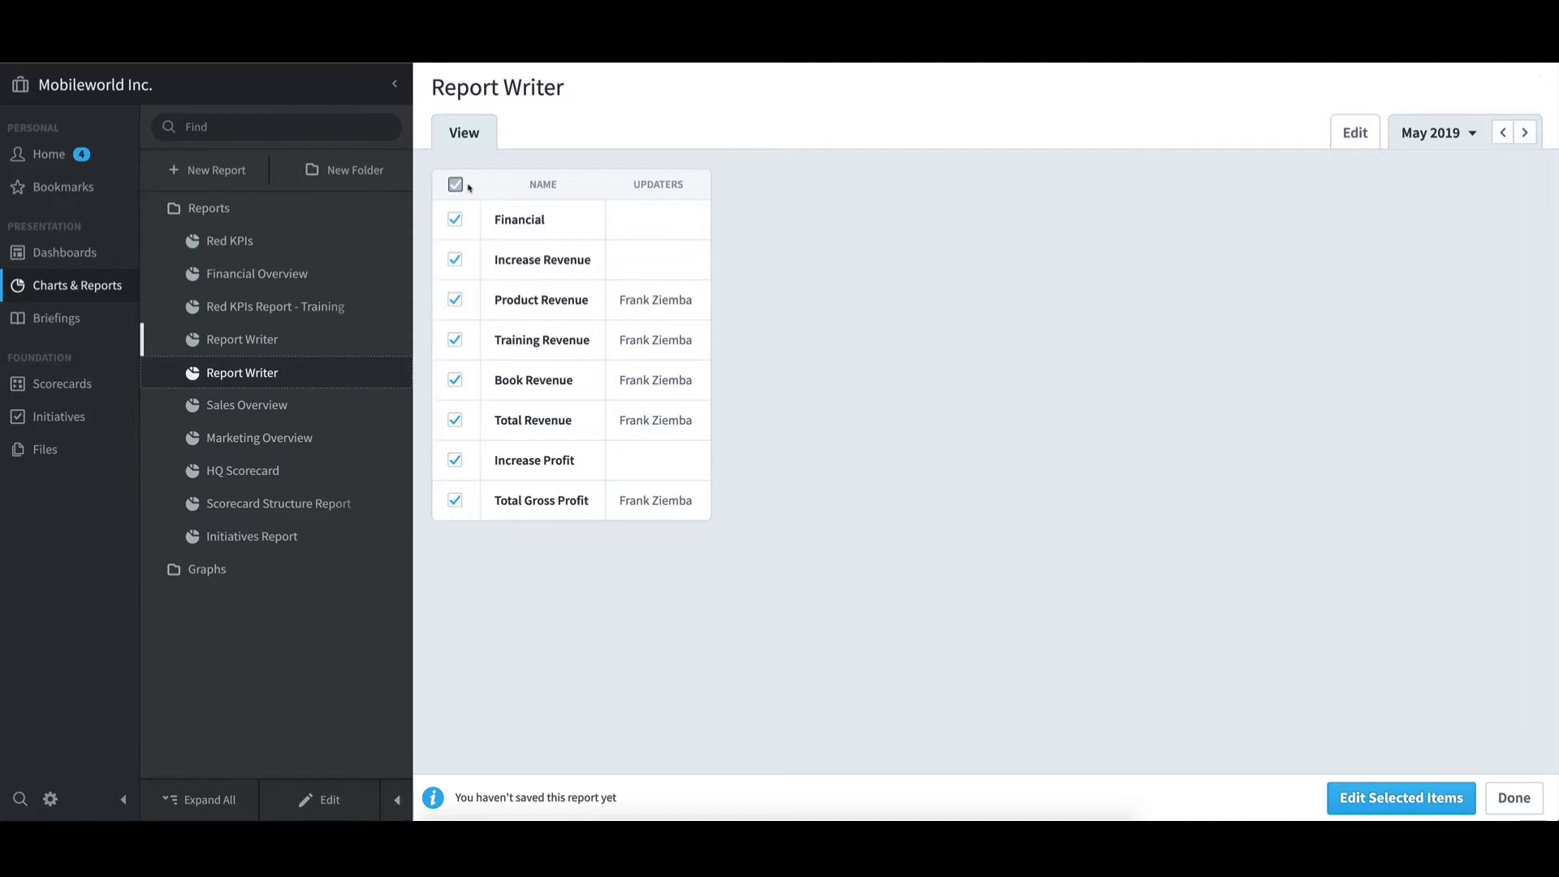
click(1468, 796)
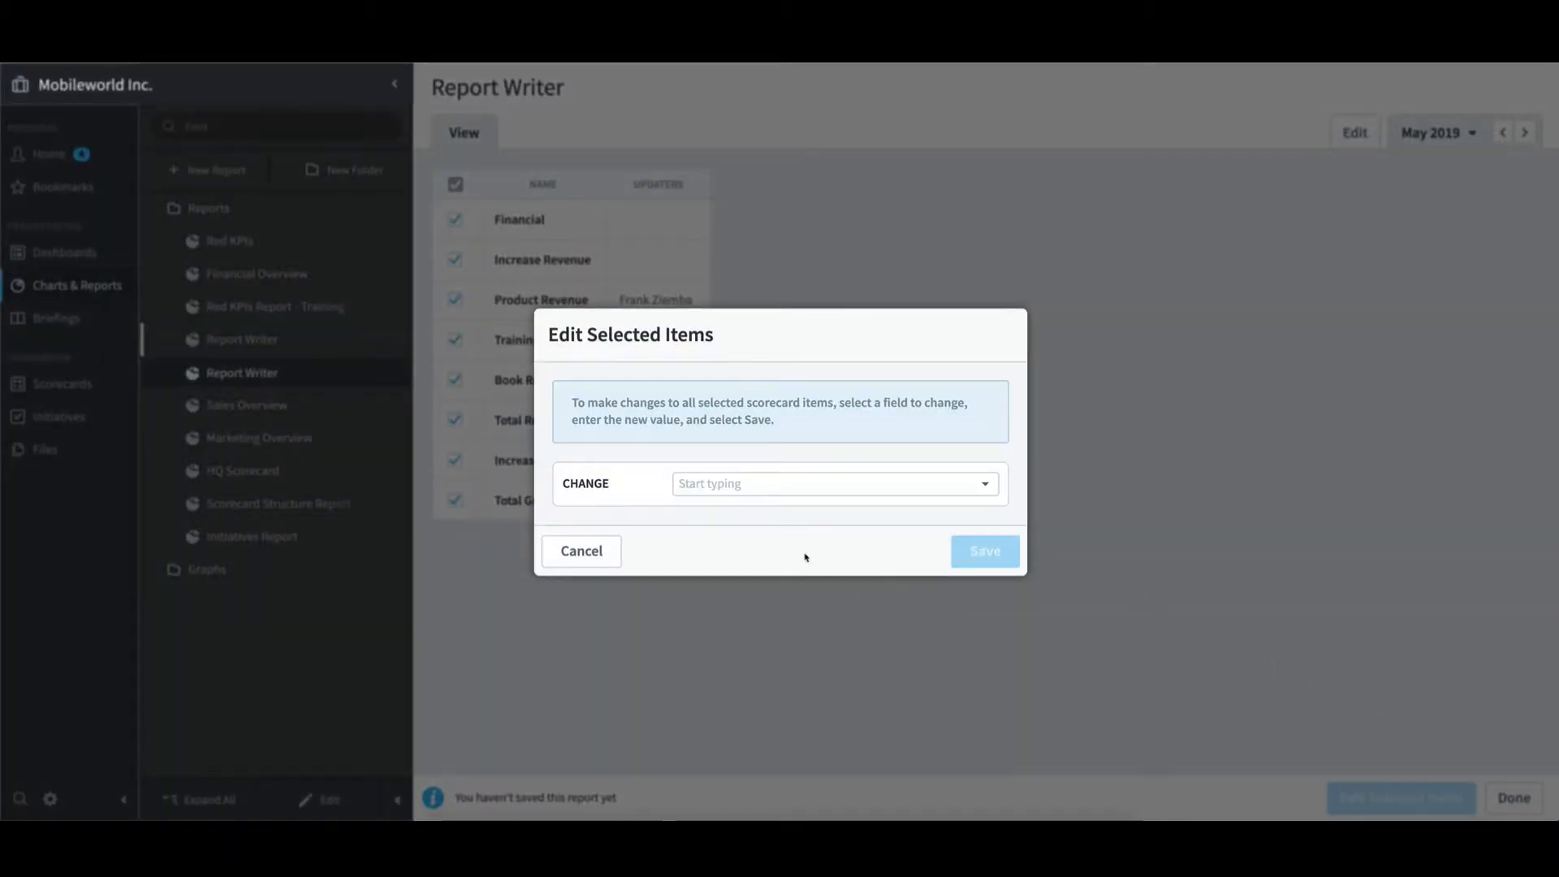
click(804, 484)
text(up)
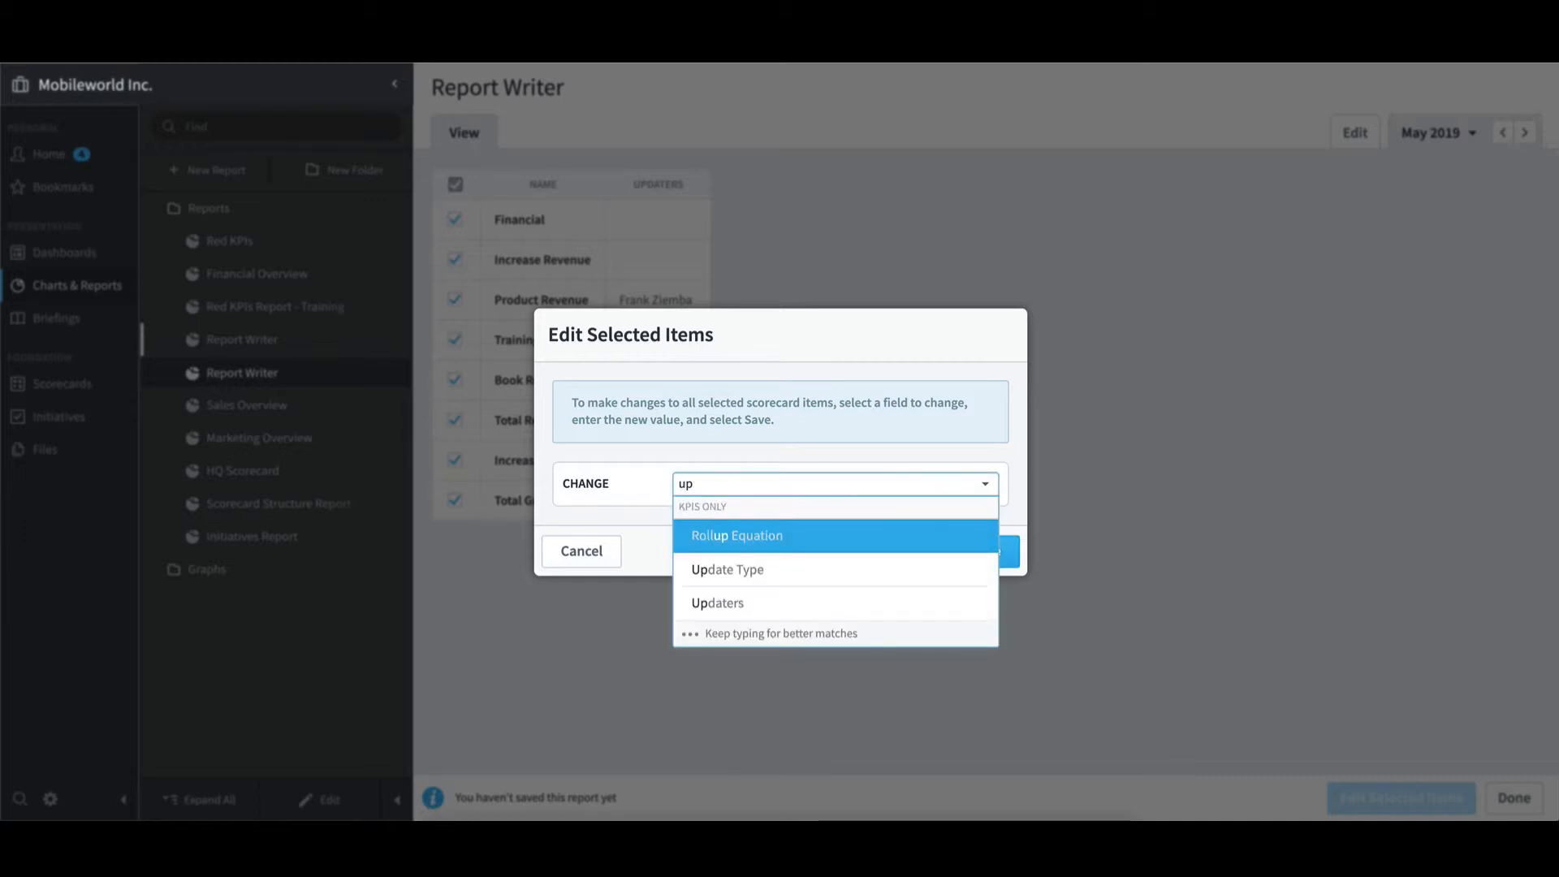
click(720, 602)
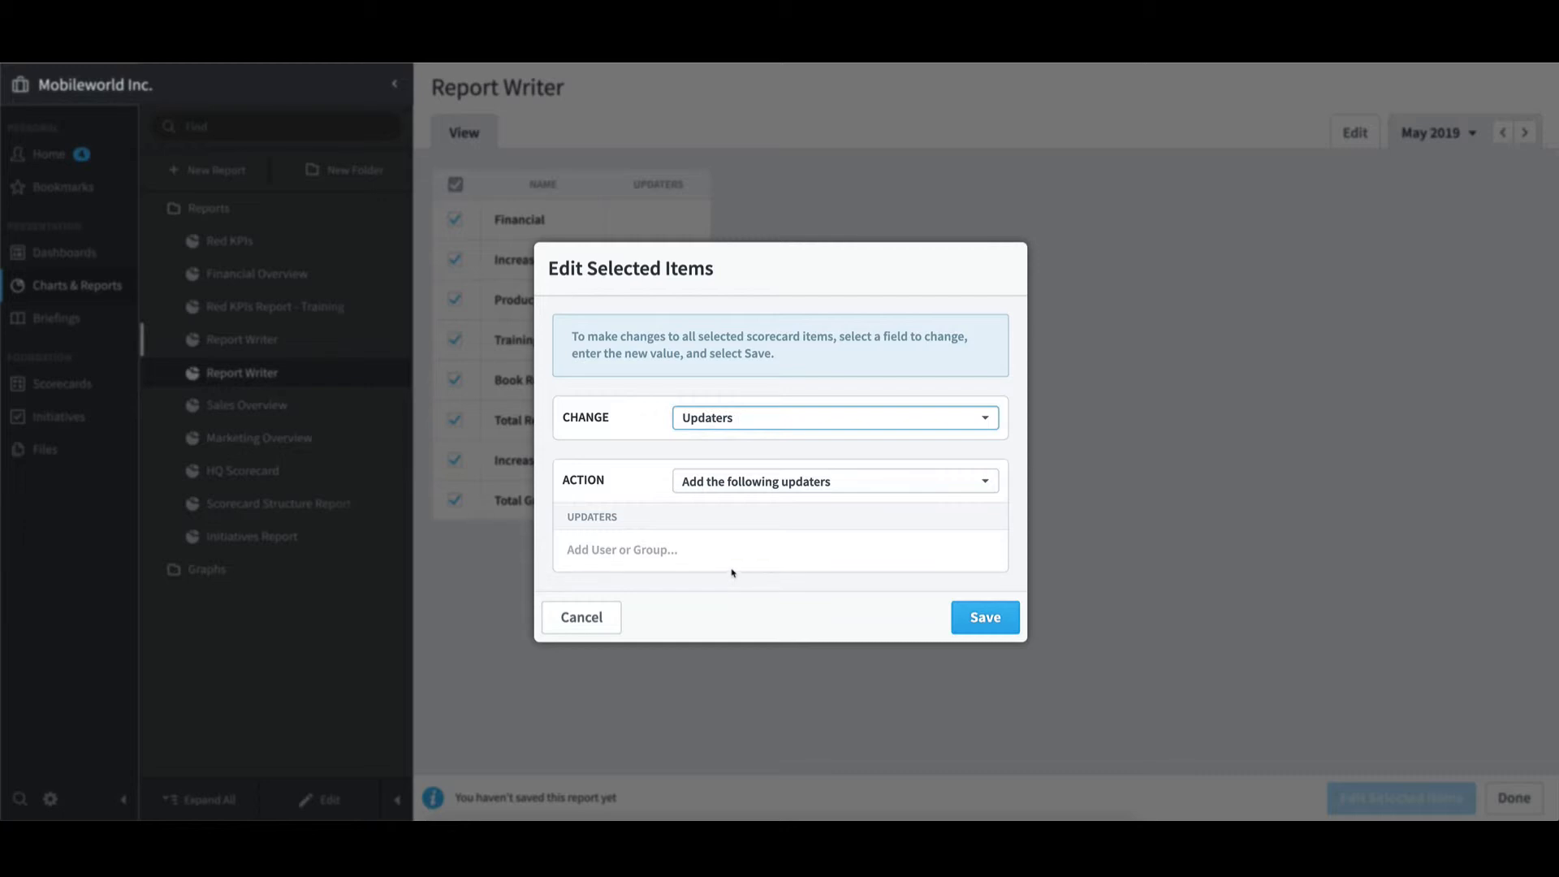
click(671, 552)
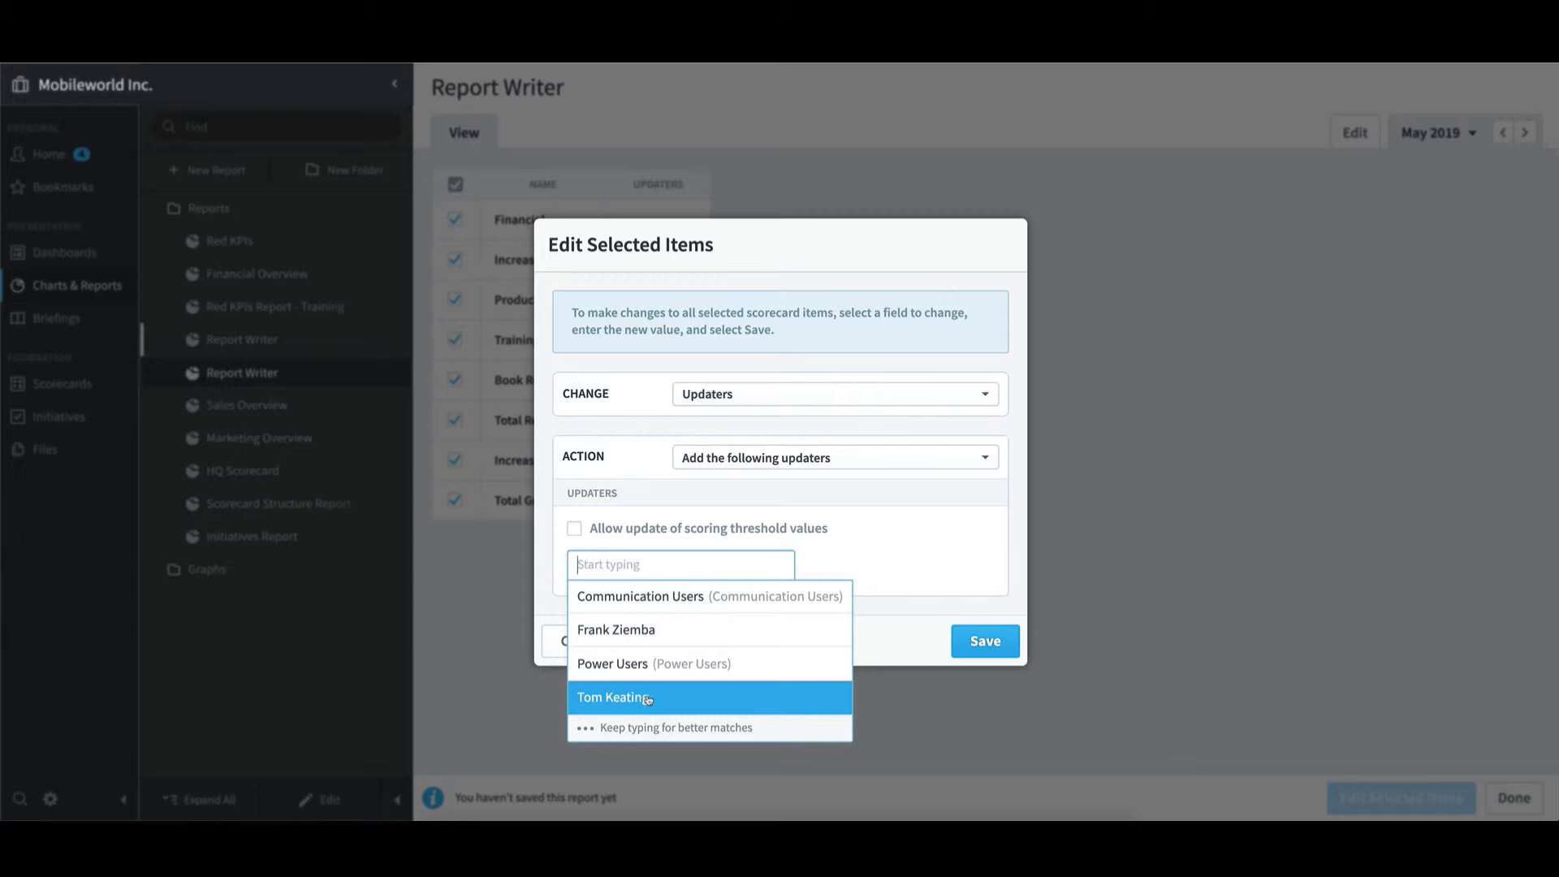
click(647, 698)
click(930, 552)
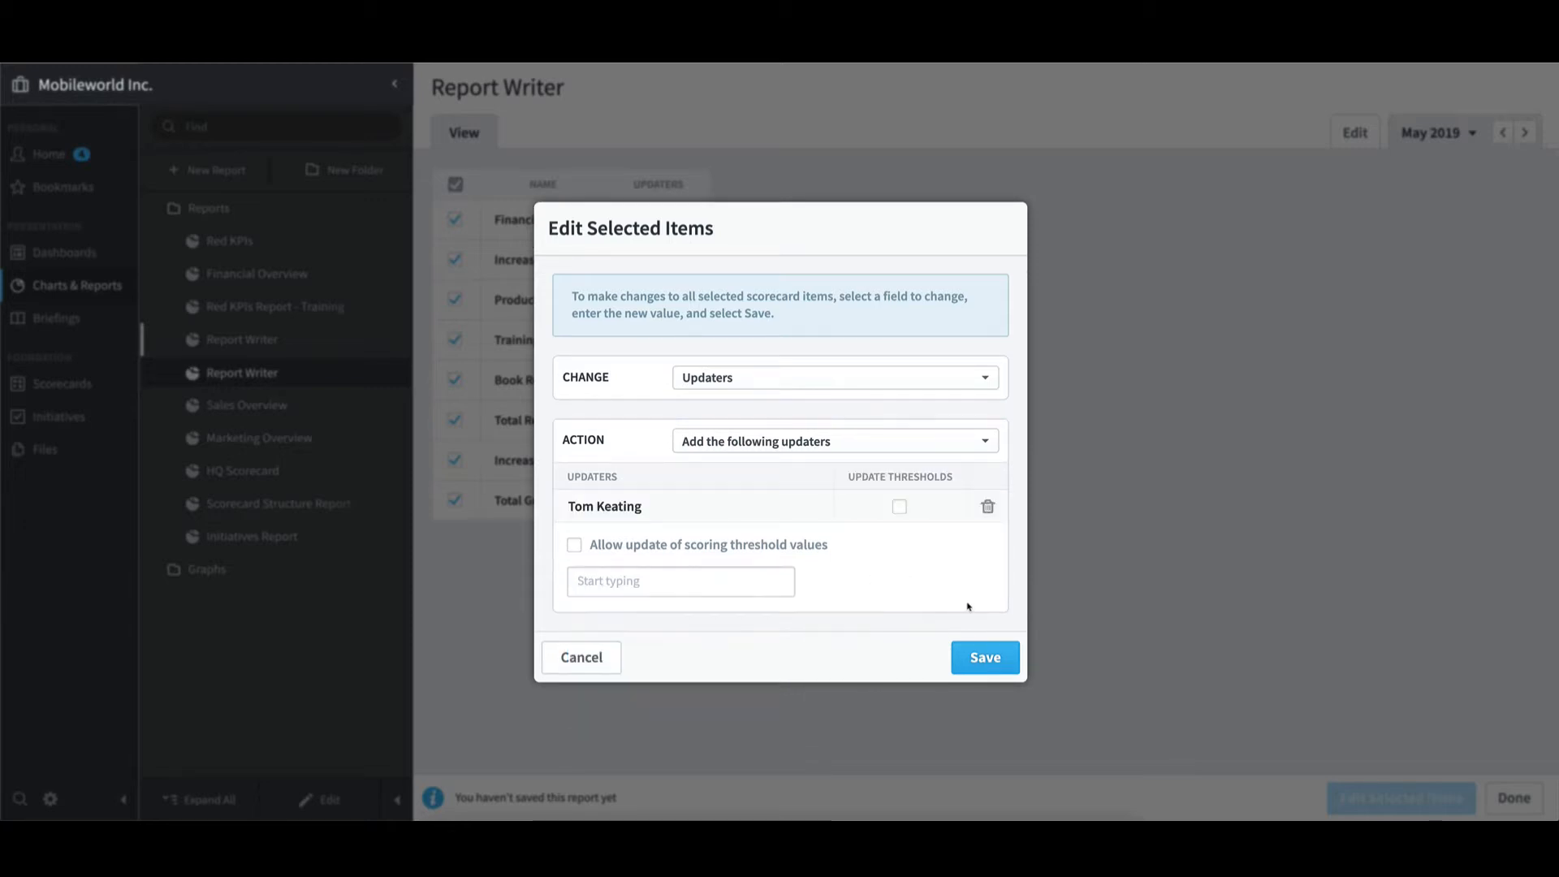
click(1008, 656)
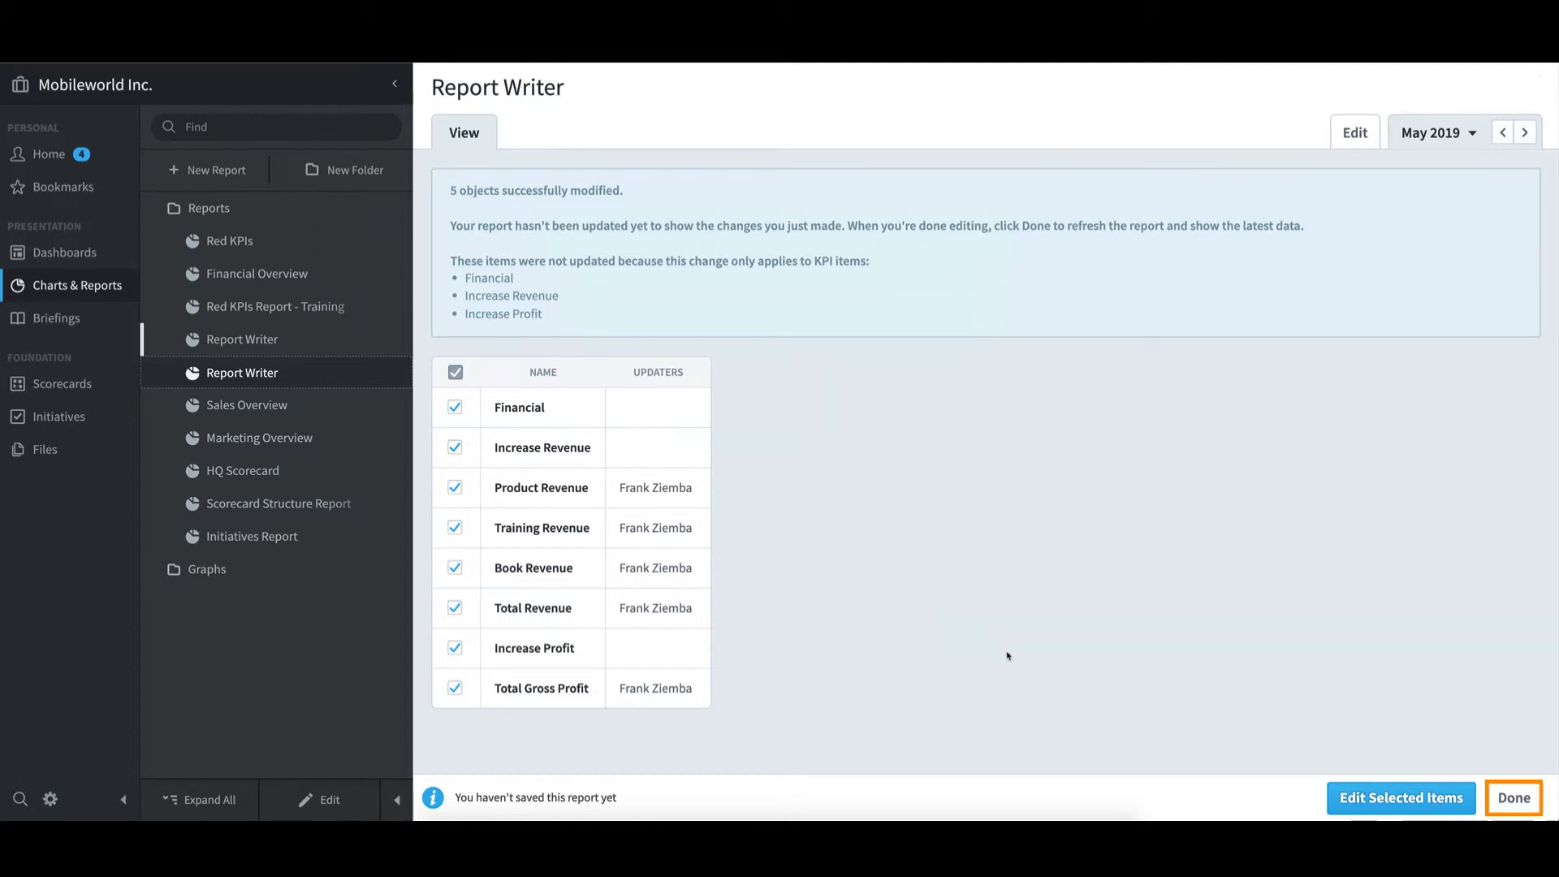
click(1515, 798)
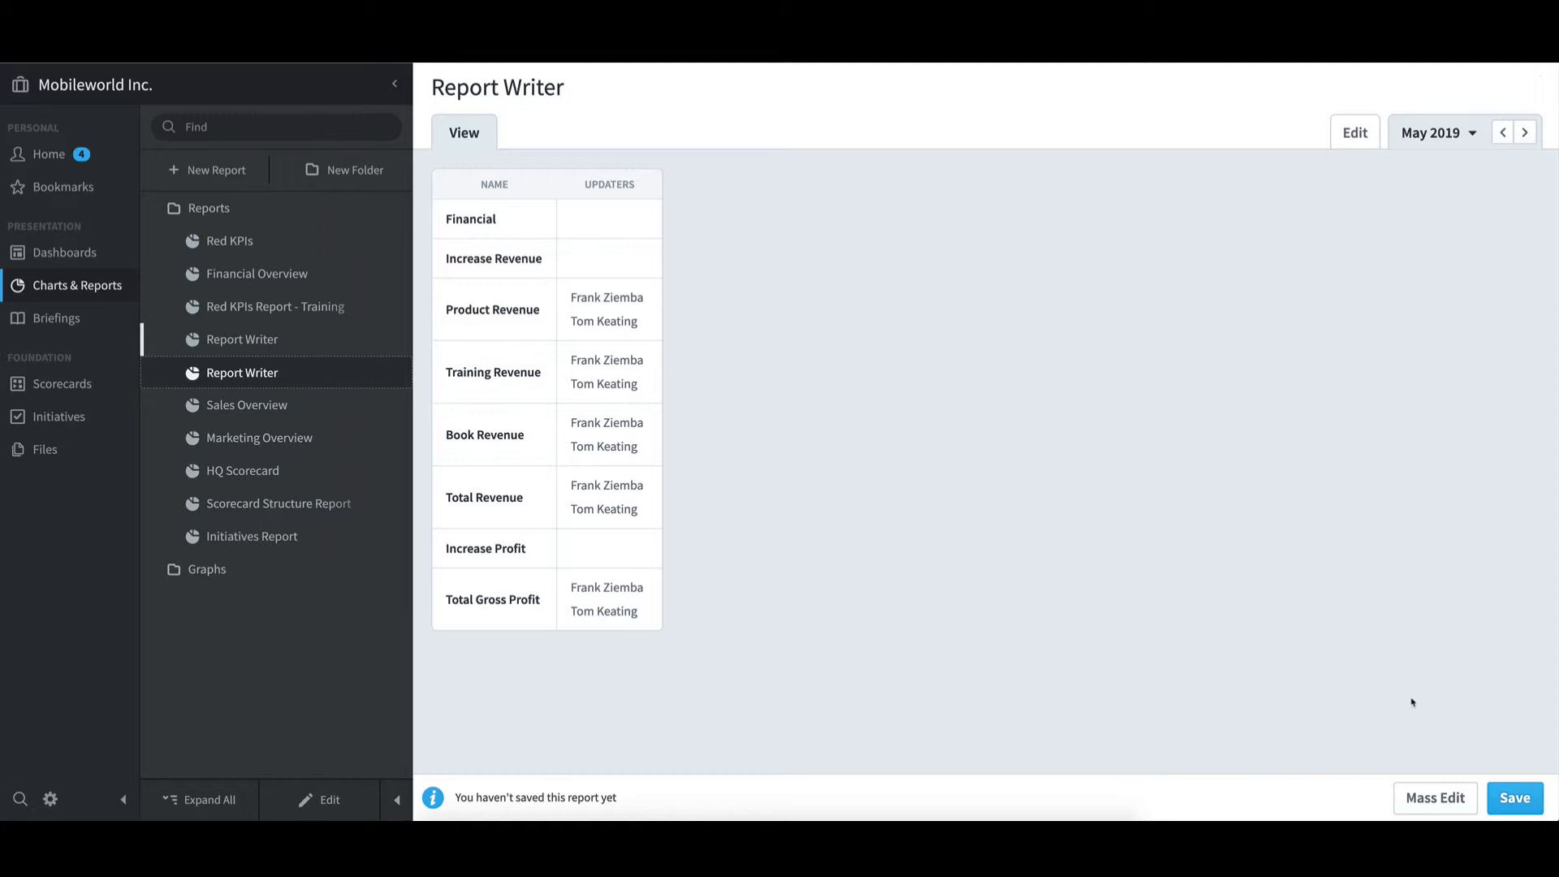
Start a mass edit of all the report's rows and choose Updaters as the field to change
click(1462, 804)
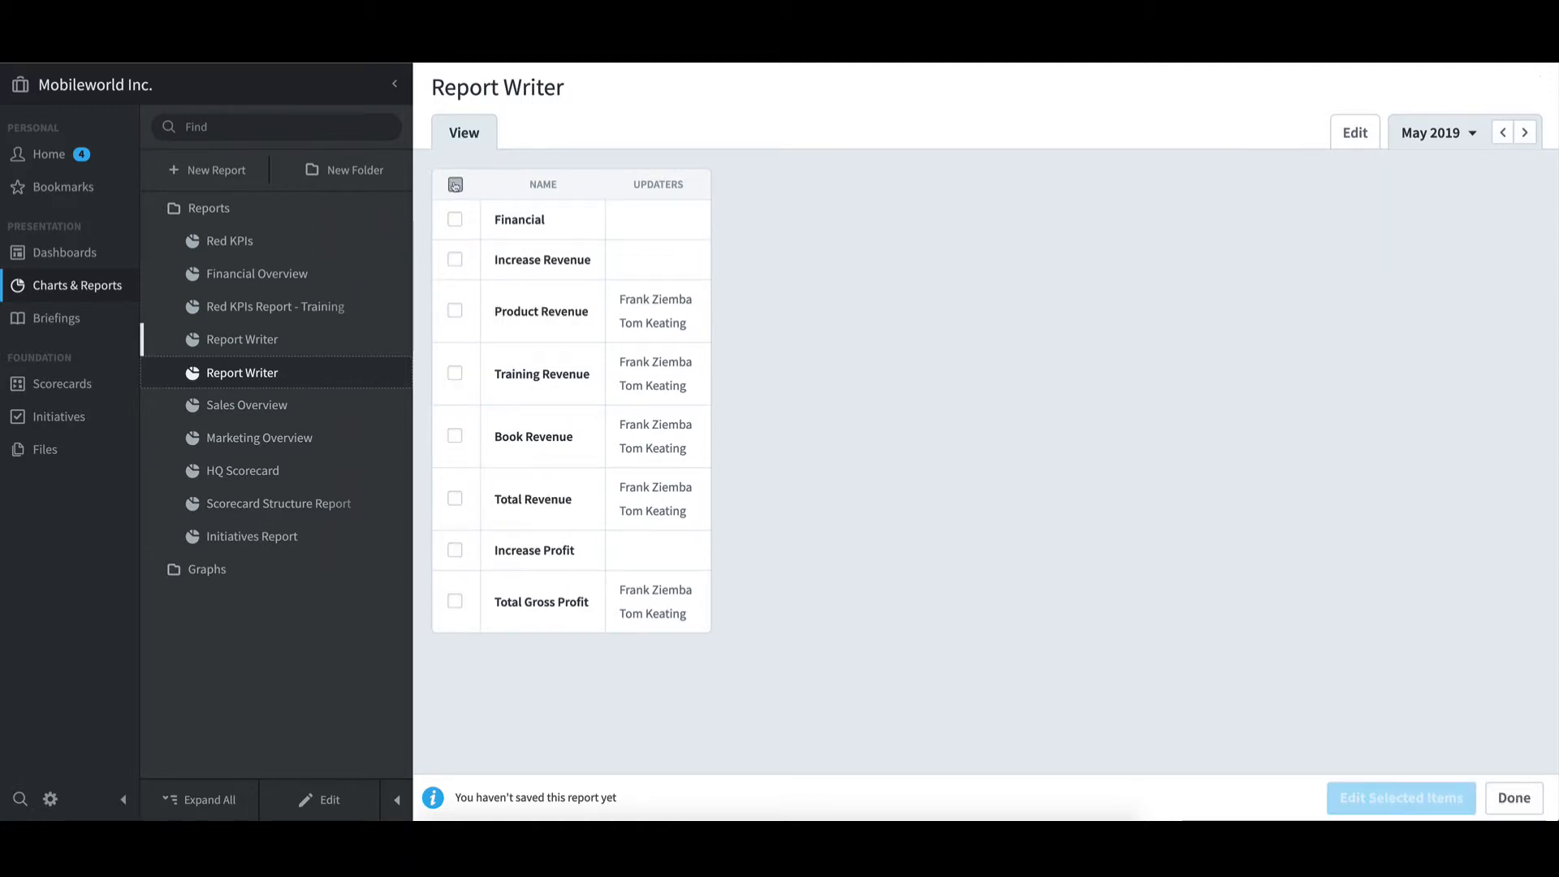
click(455, 186)
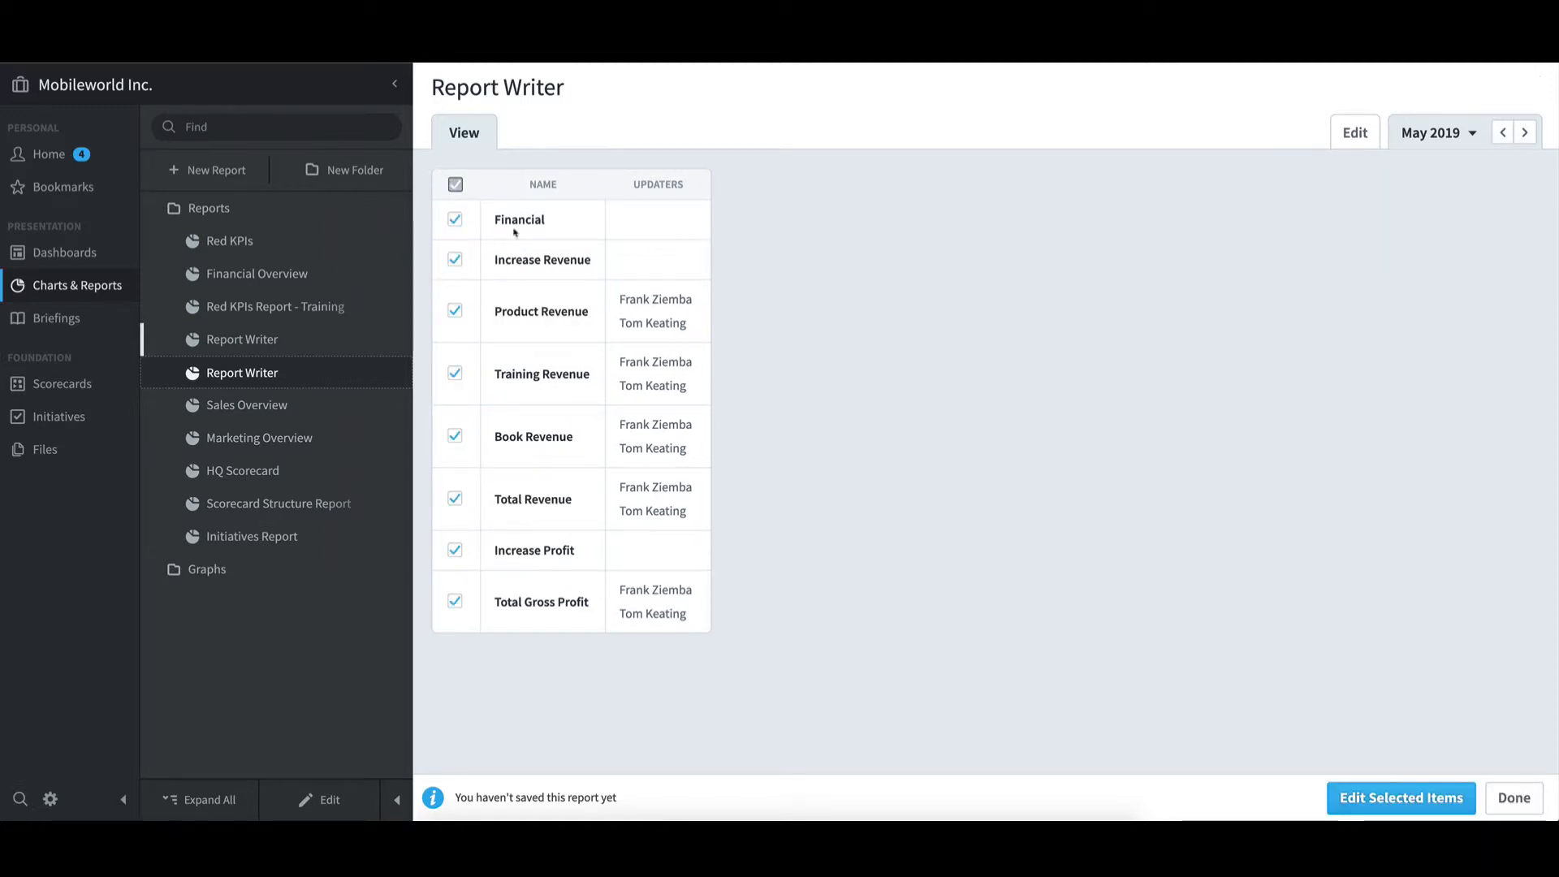
click(1458, 802)
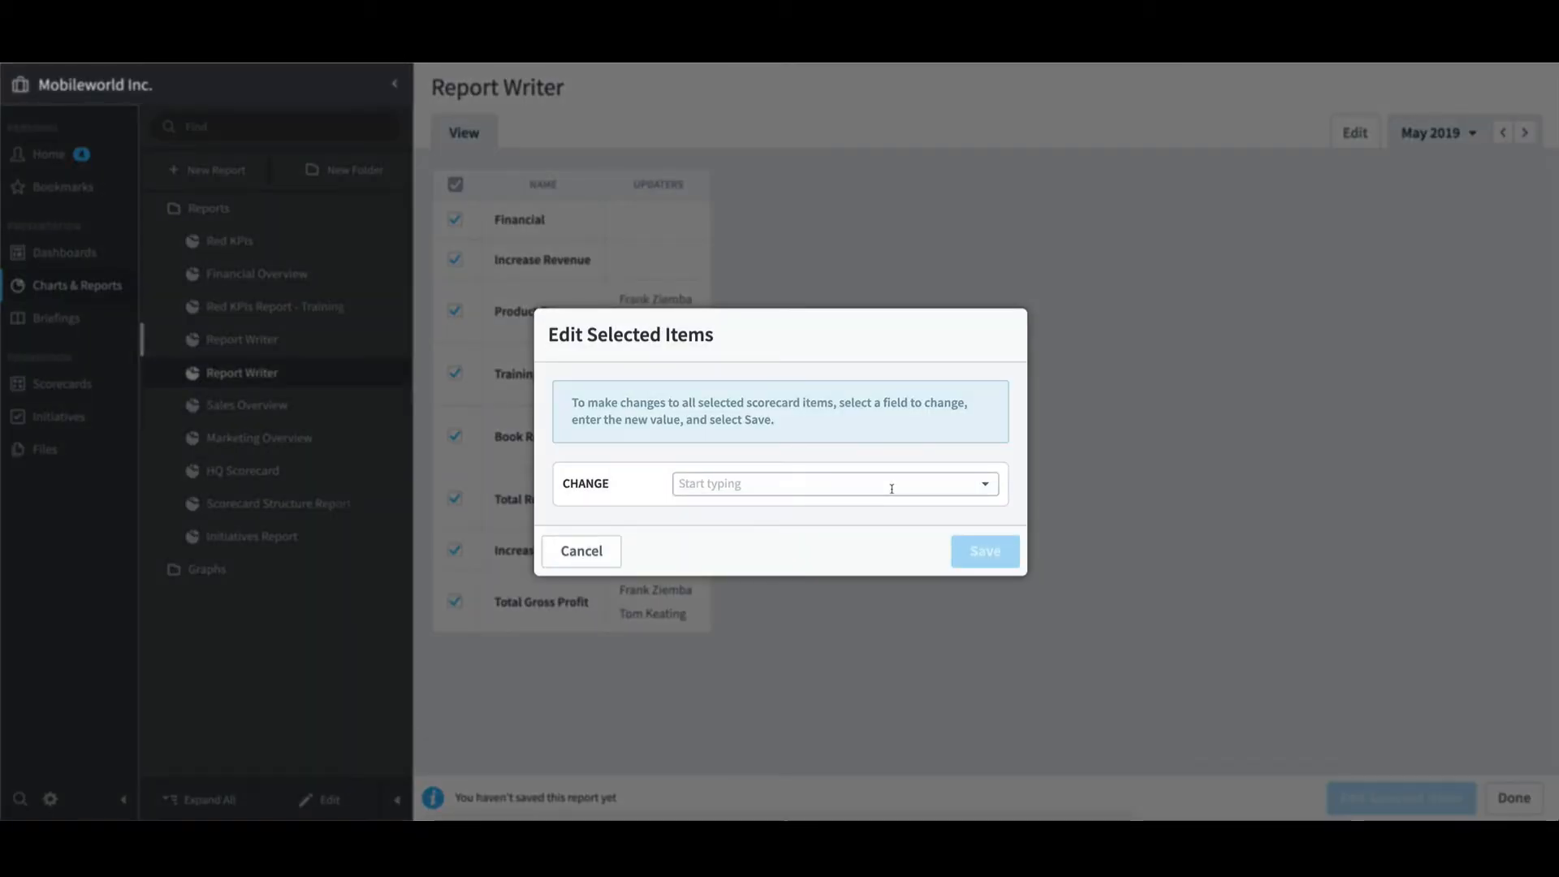
click(892, 488)
text(upd)
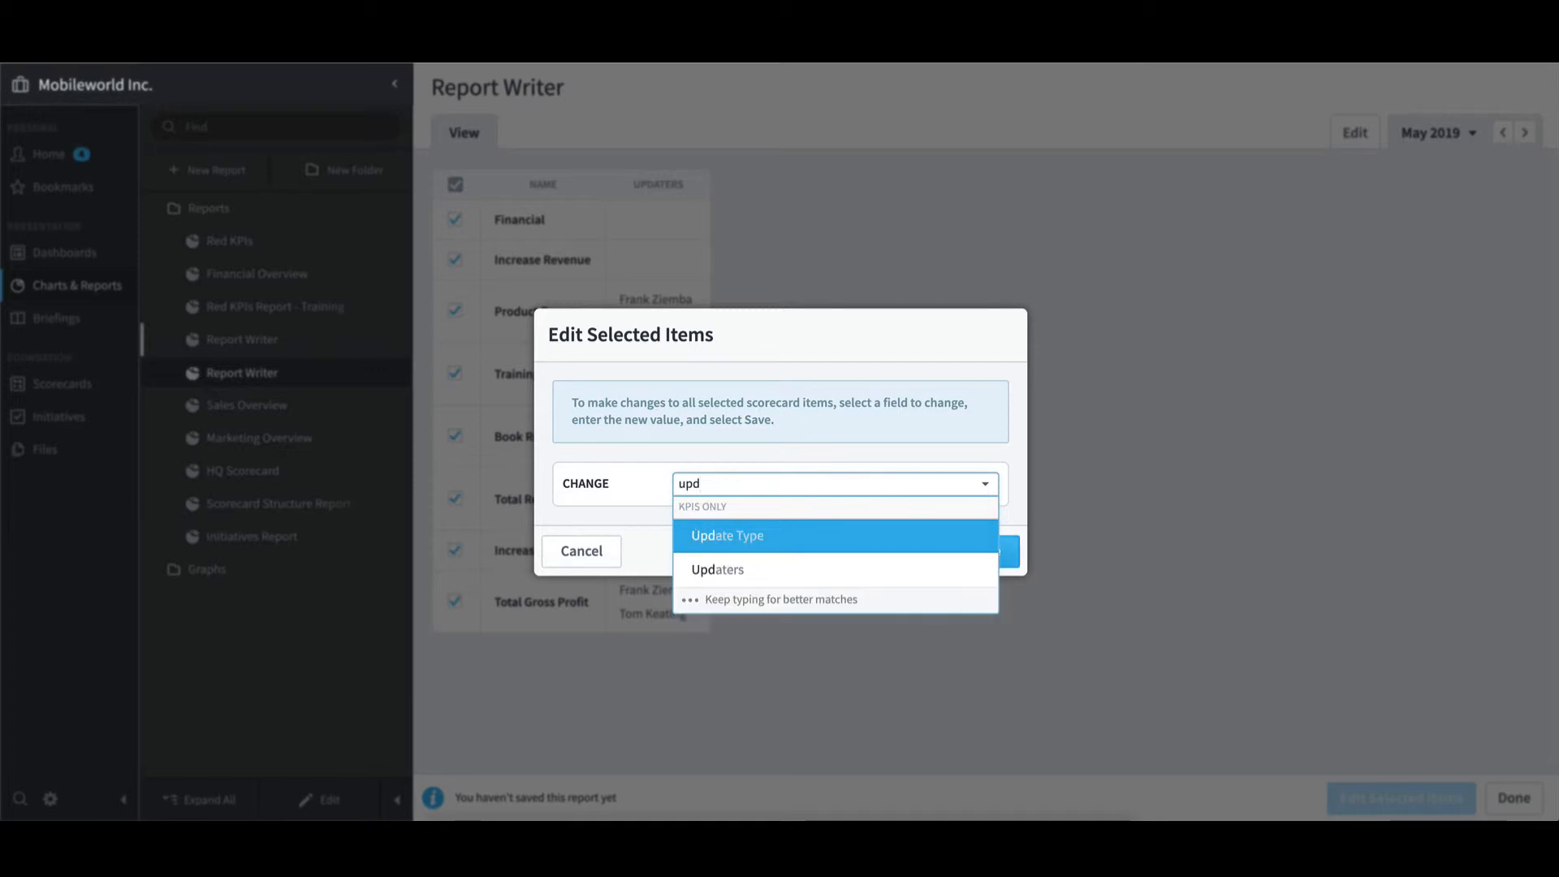
click(776, 568)
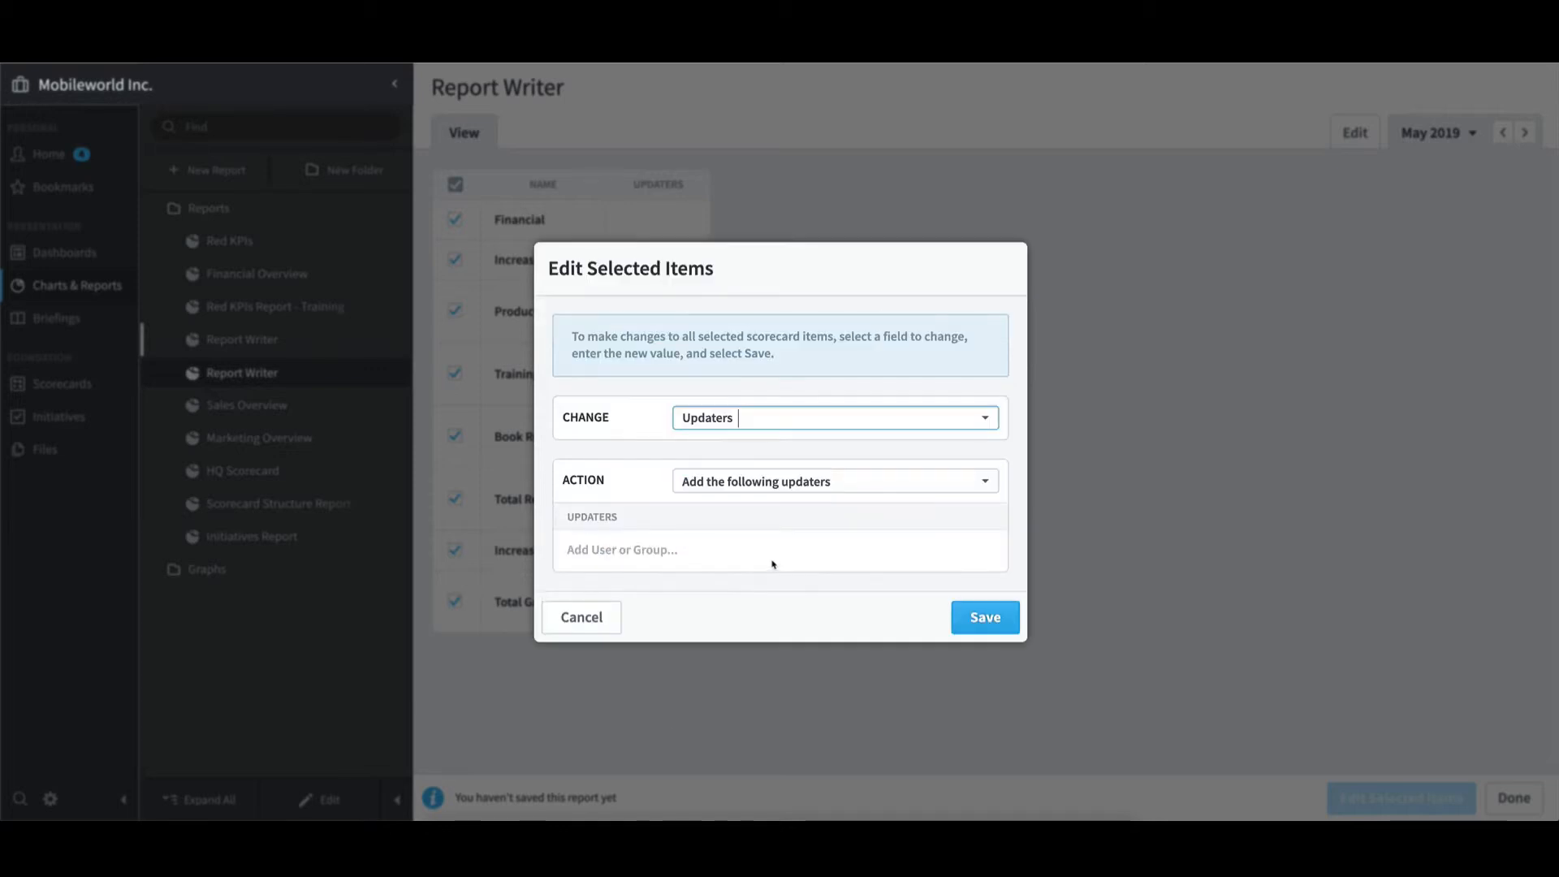
Set the action to remove the second-listed user from the updaters, save the change, and refresh the report
click(746, 487)
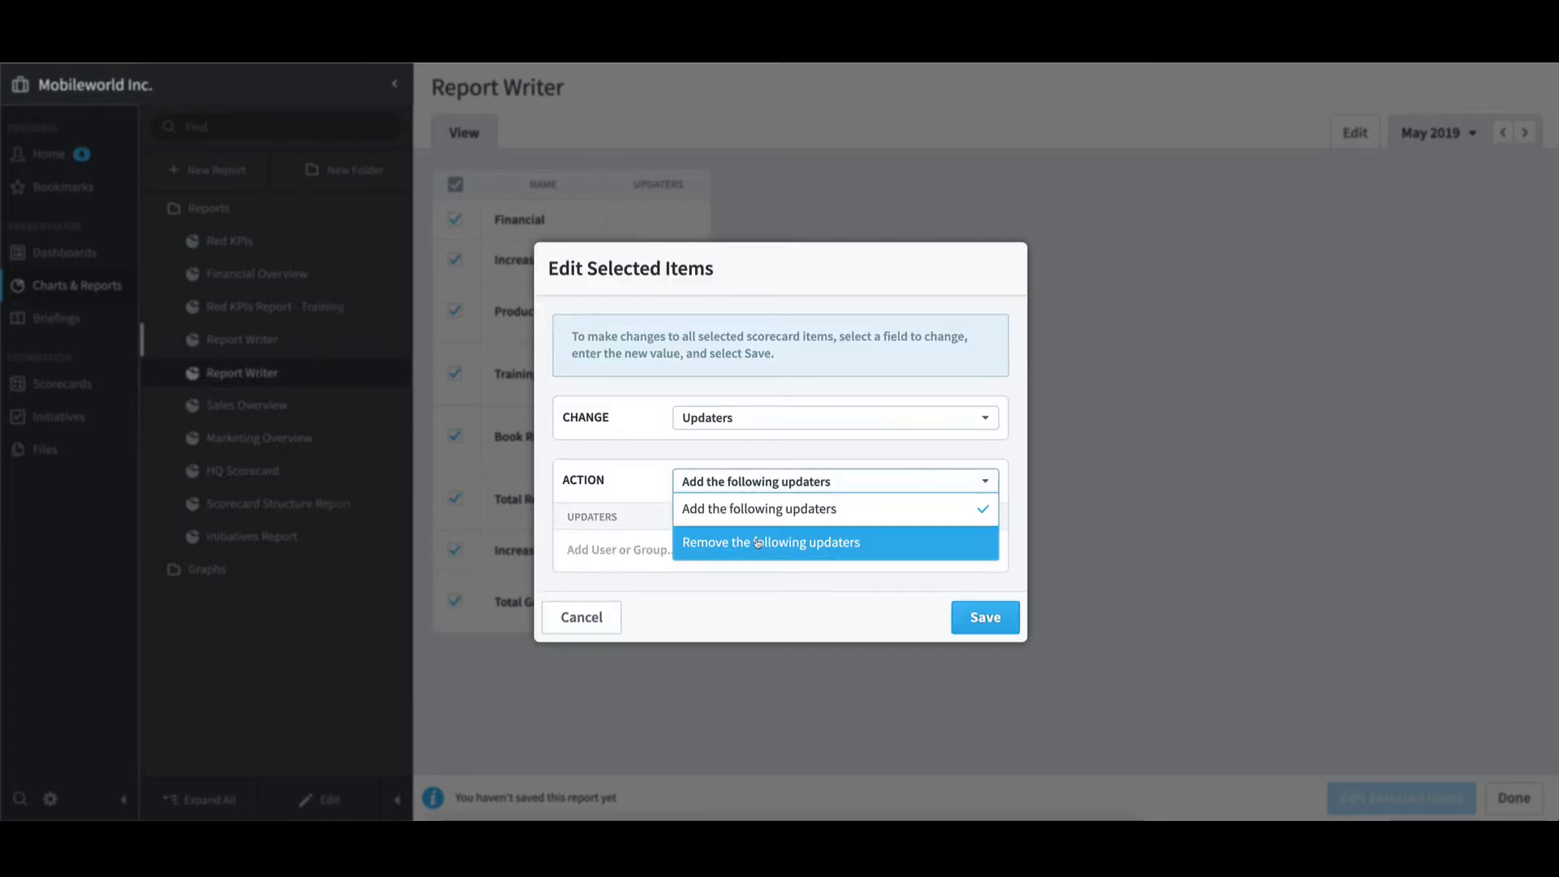
click(844, 545)
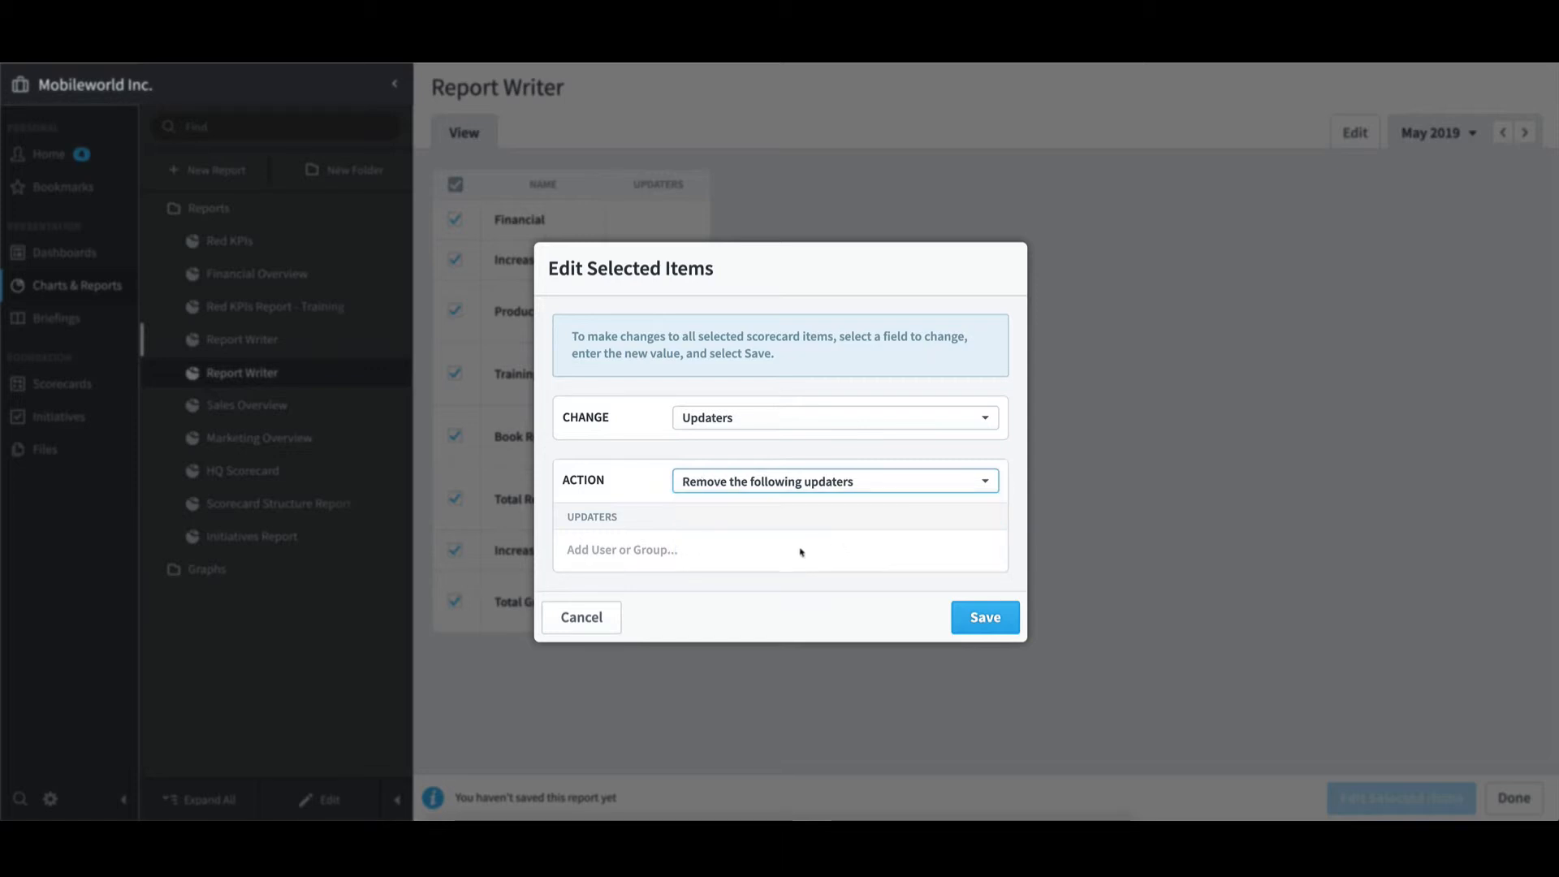
click(684, 552)
click(650, 683)
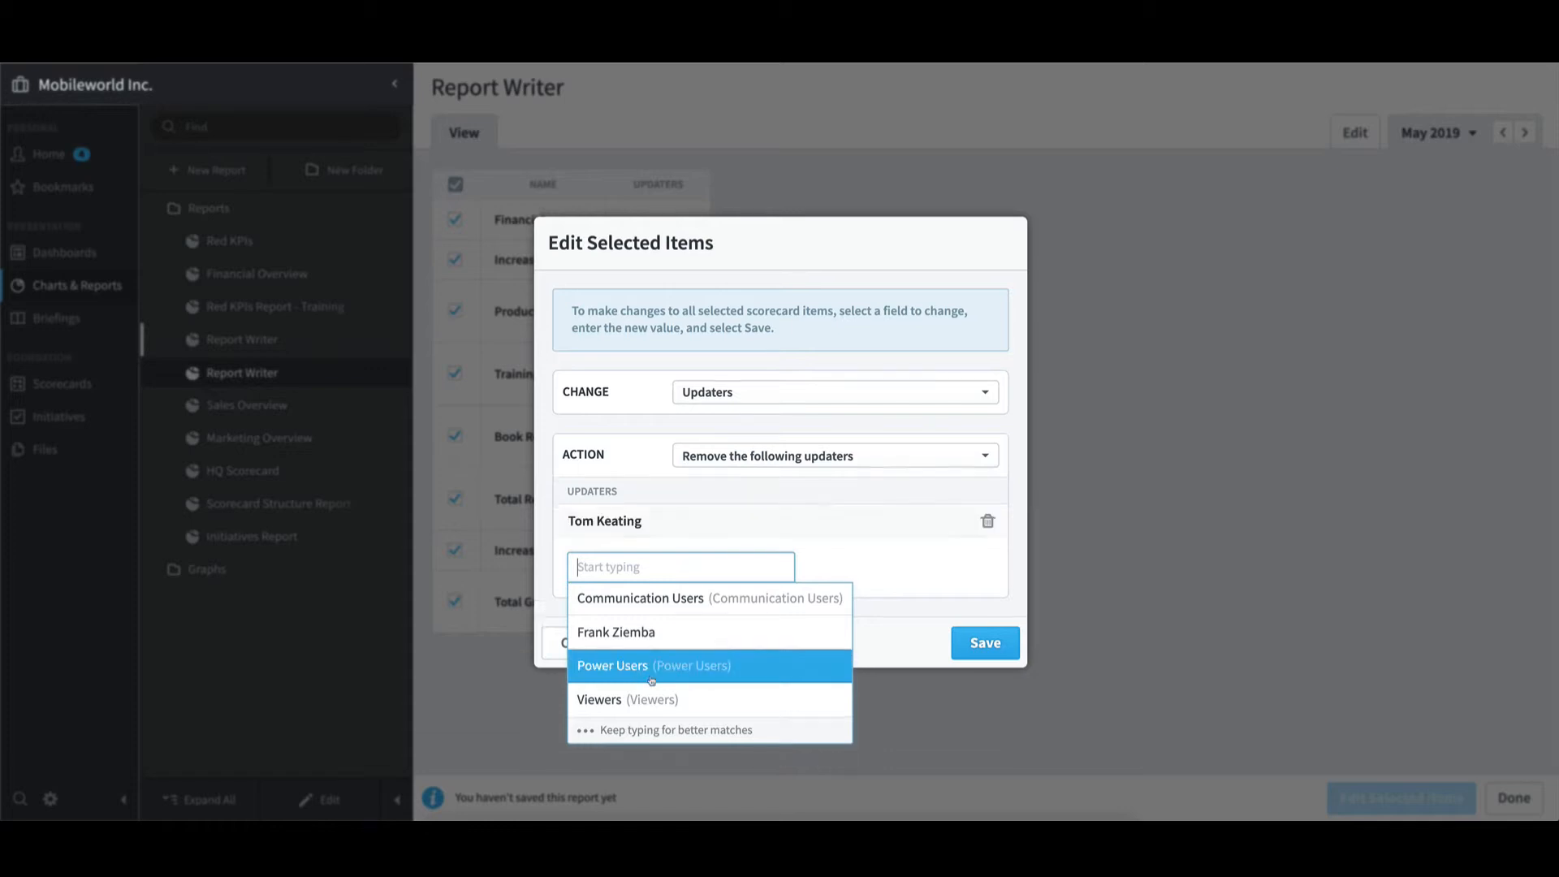
click(845, 524)
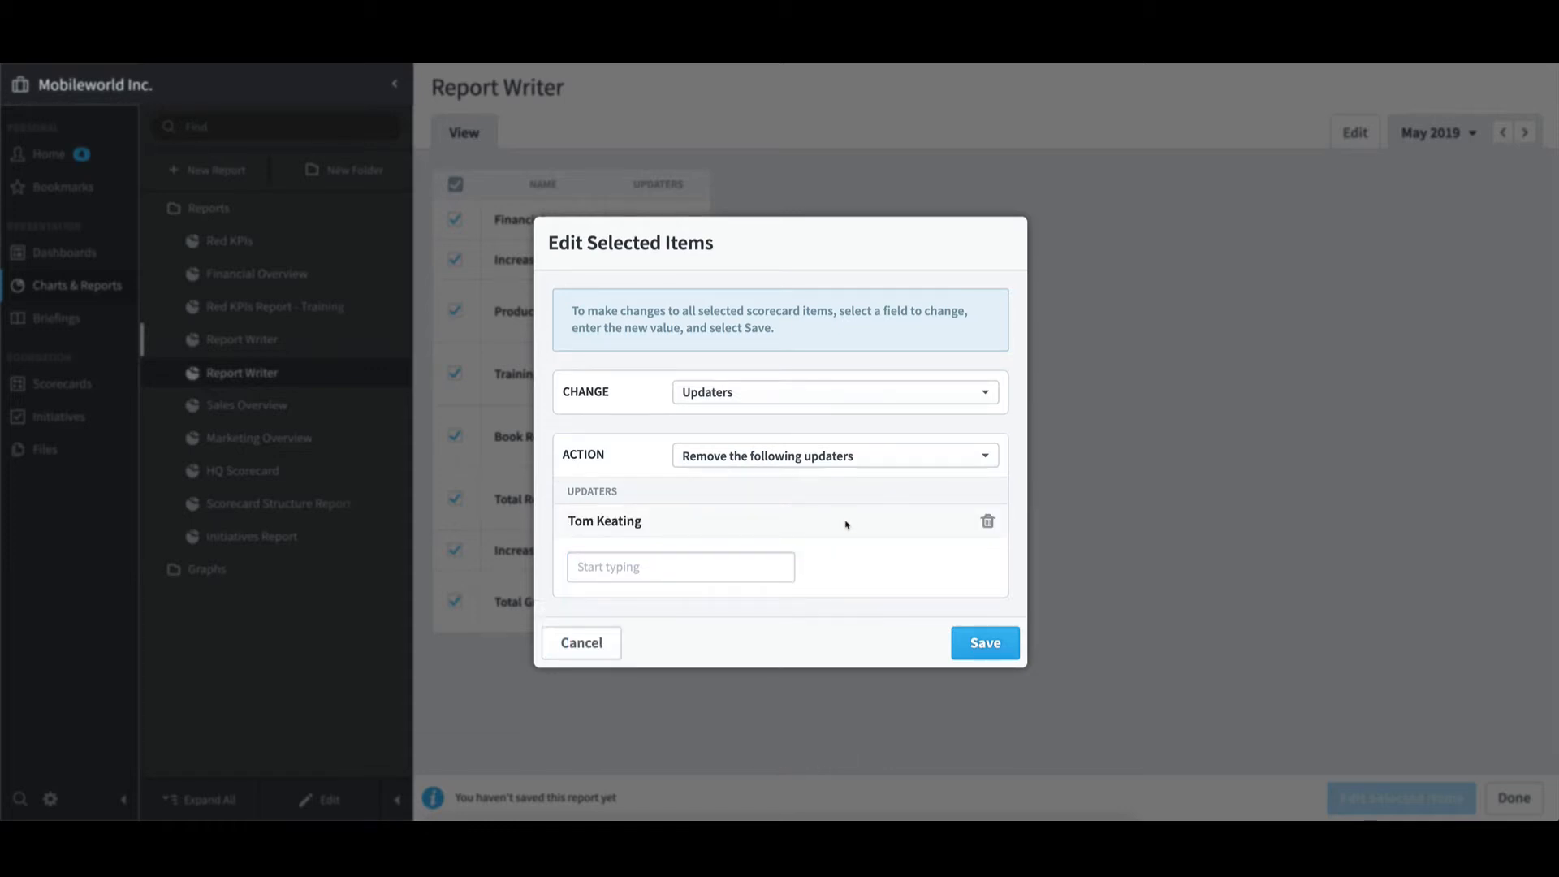
click(1013, 650)
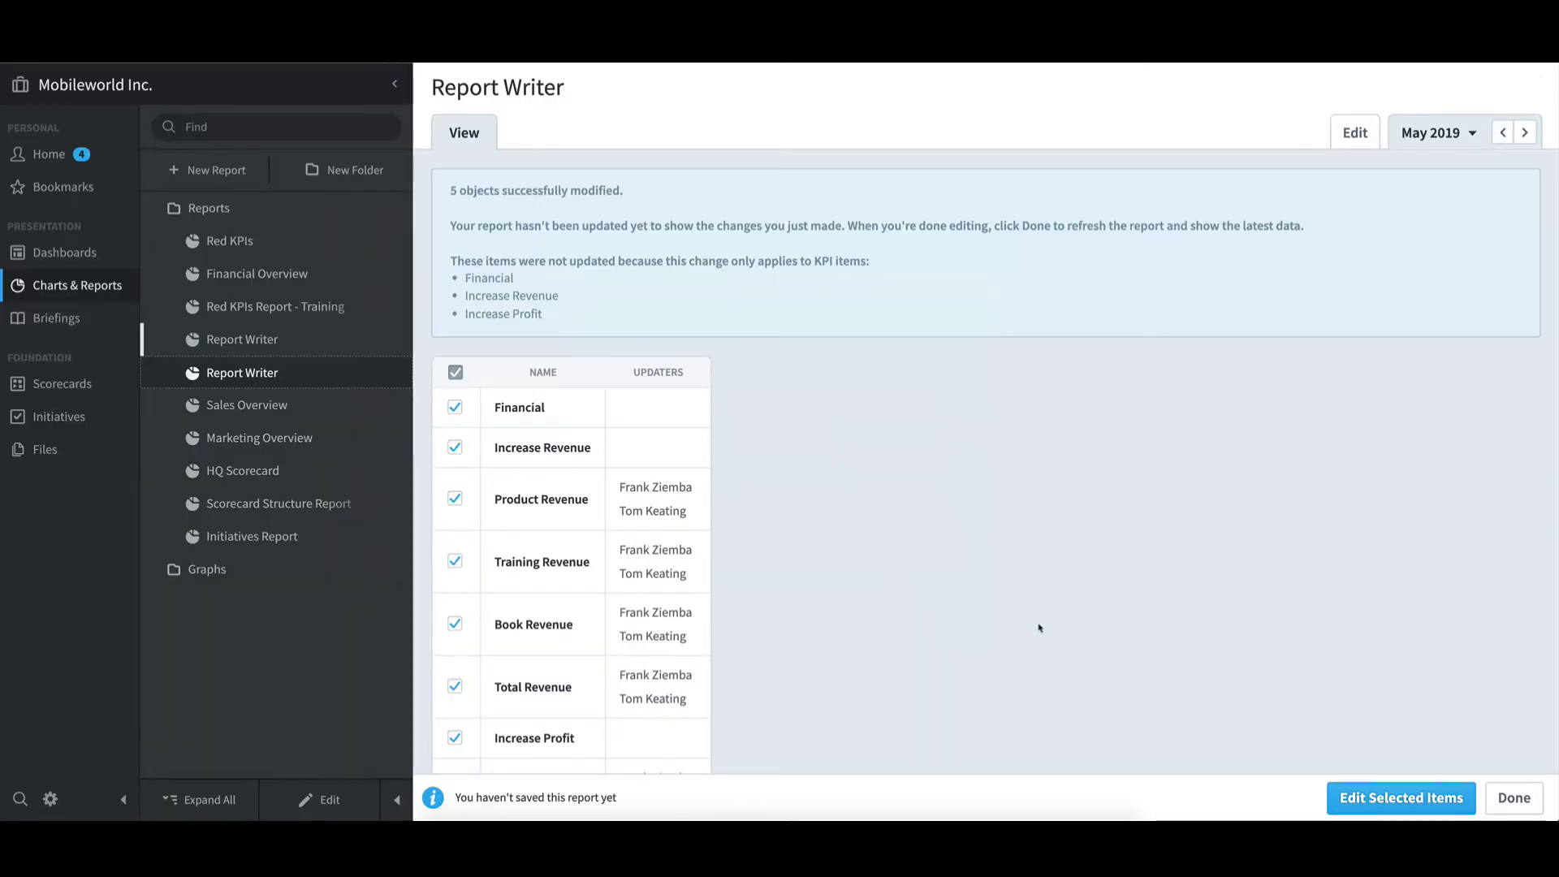
click(1519, 796)
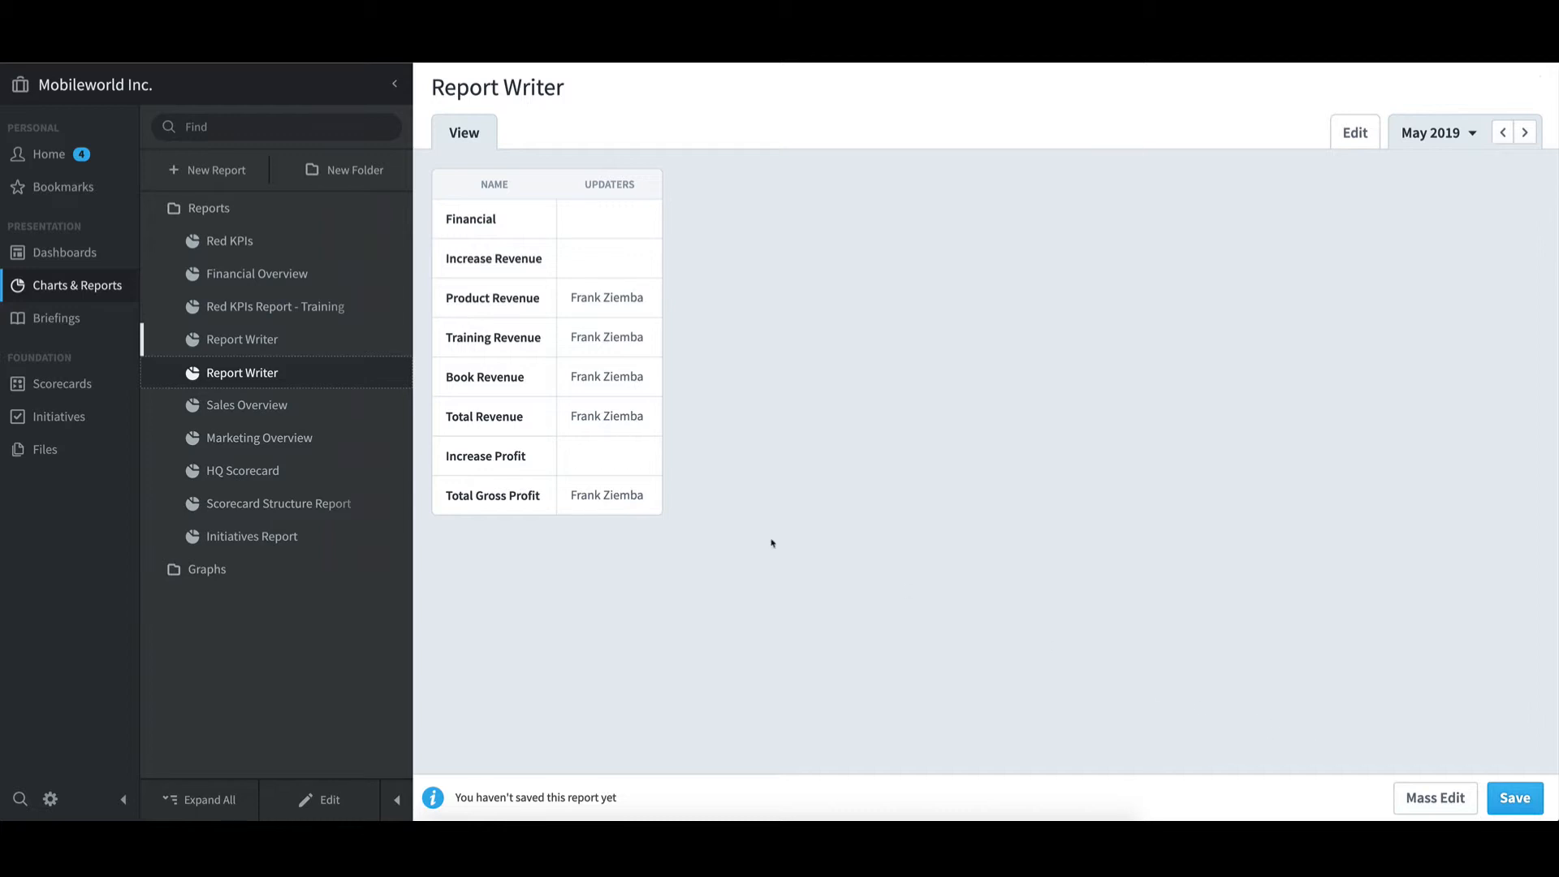
Discard the unsaved Updaters report, return to the saved Report Writer report, and collapse the Reports folder
click(260, 343)
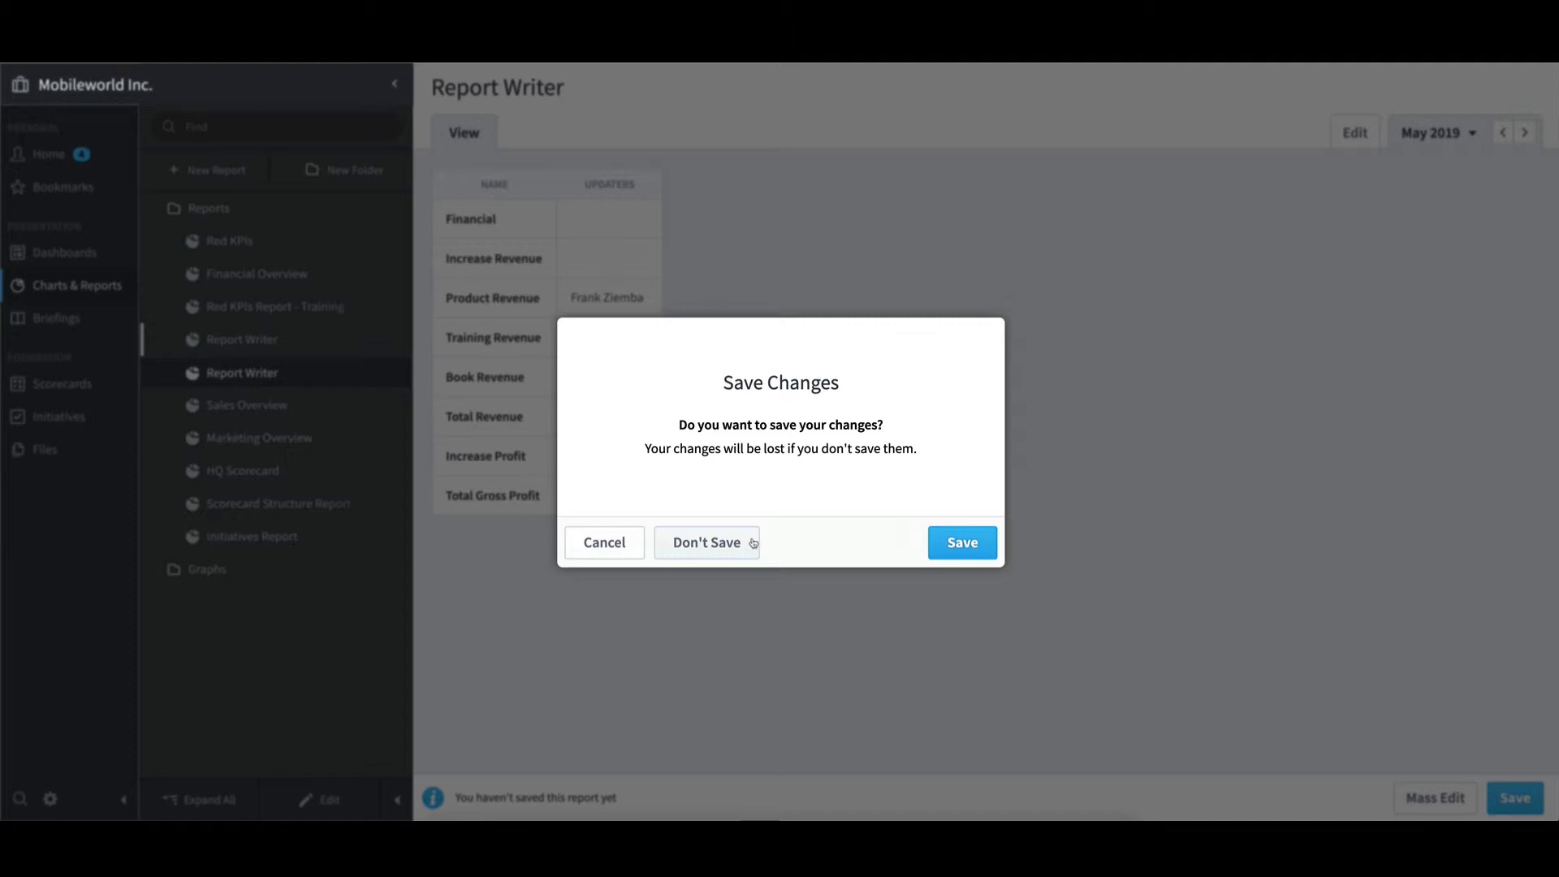
click(753, 543)
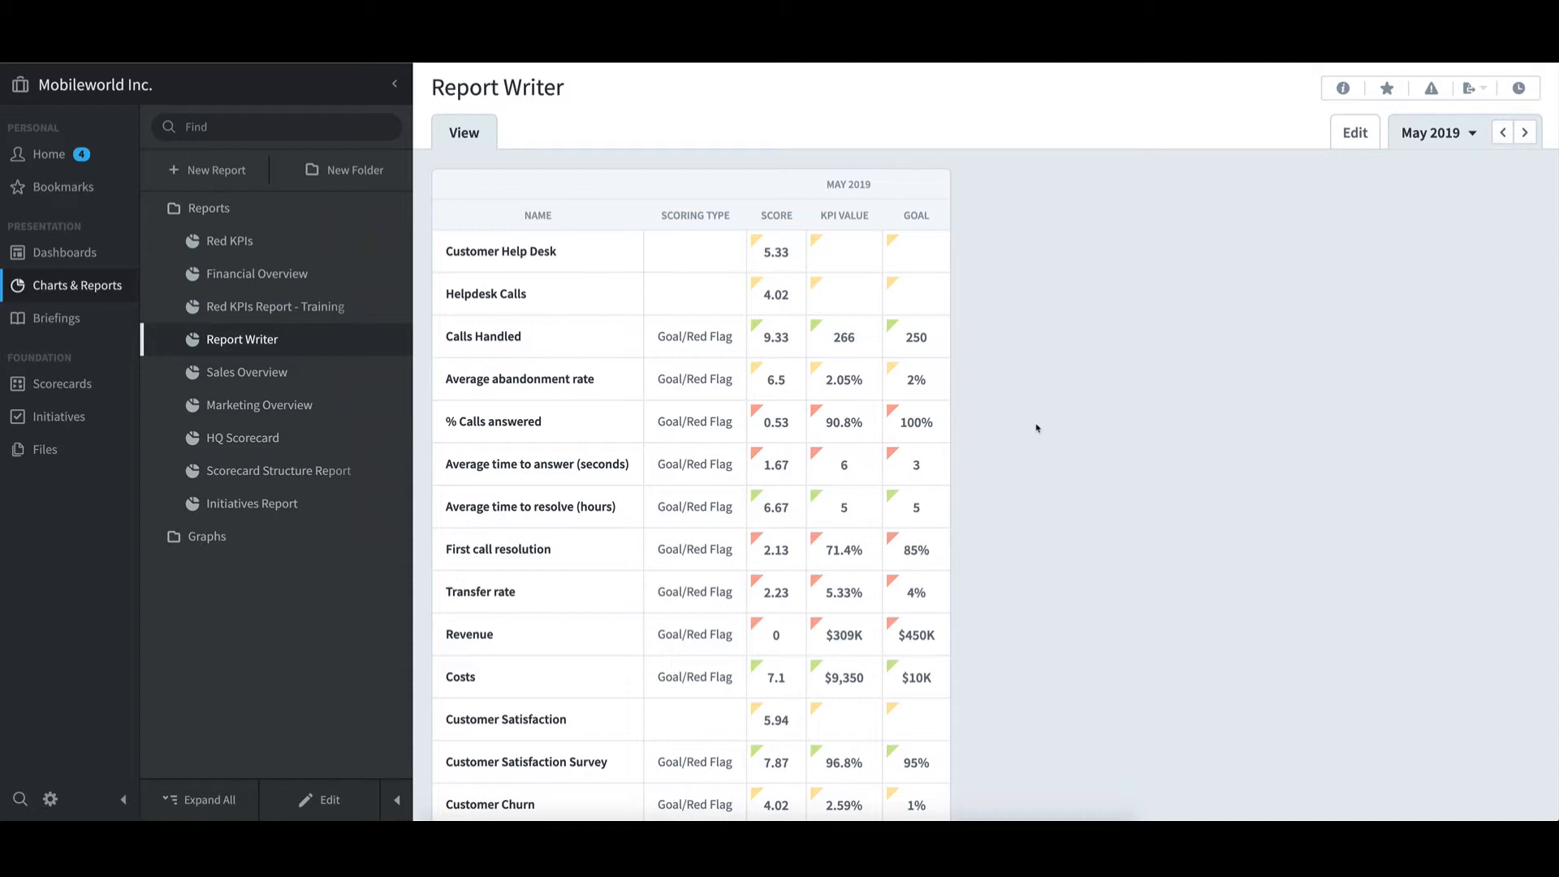
click(156, 210)
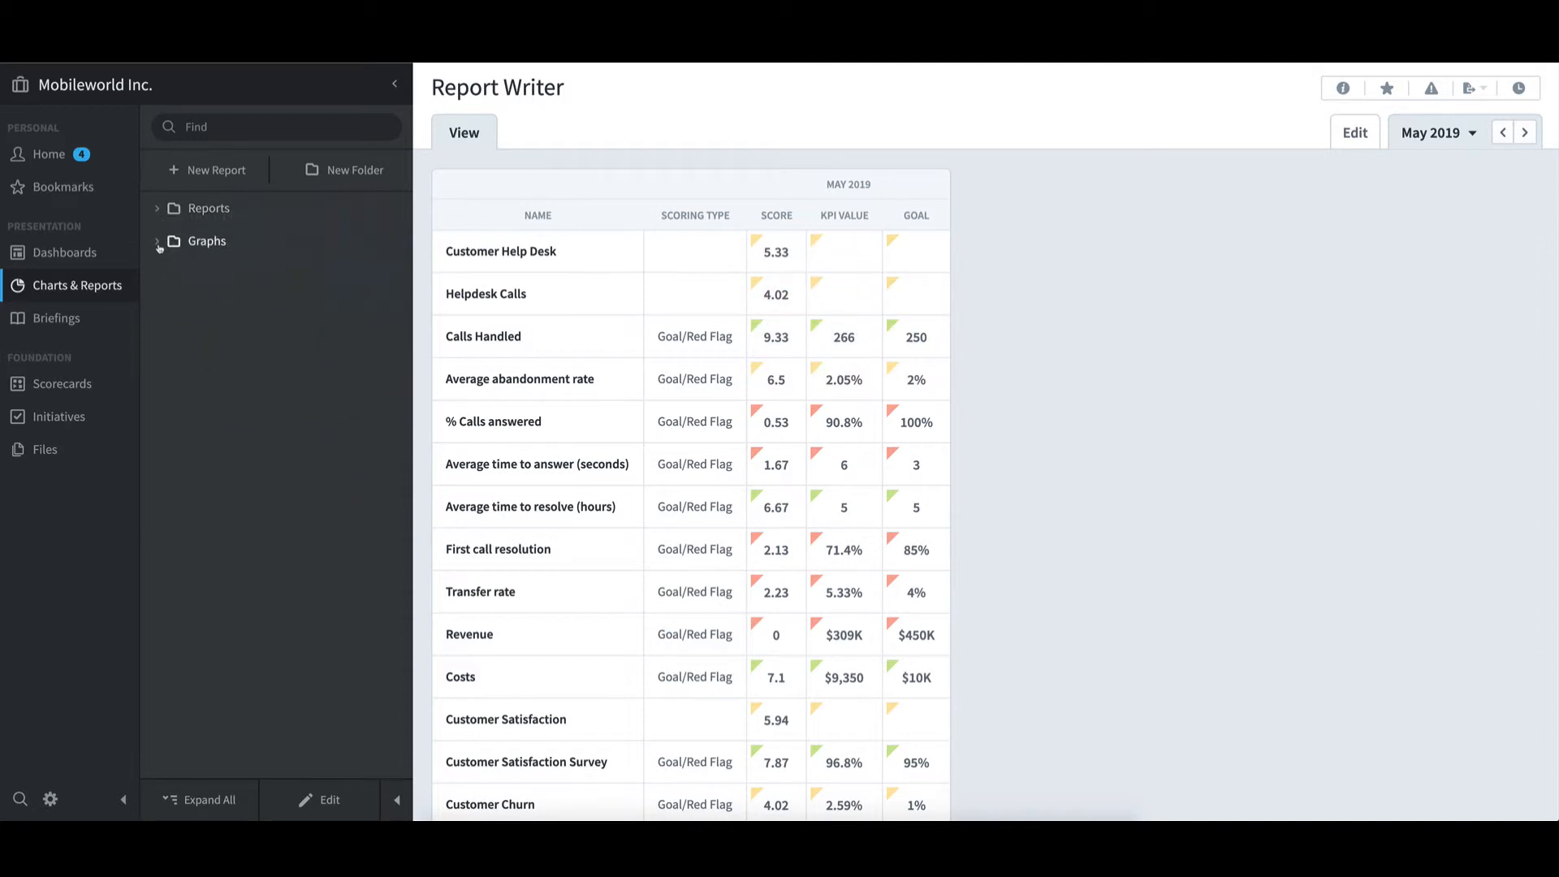
Expand the Graphs folder and view its Line, Bar, and Pie charts in turn
click(157, 242)
click(220, 274)
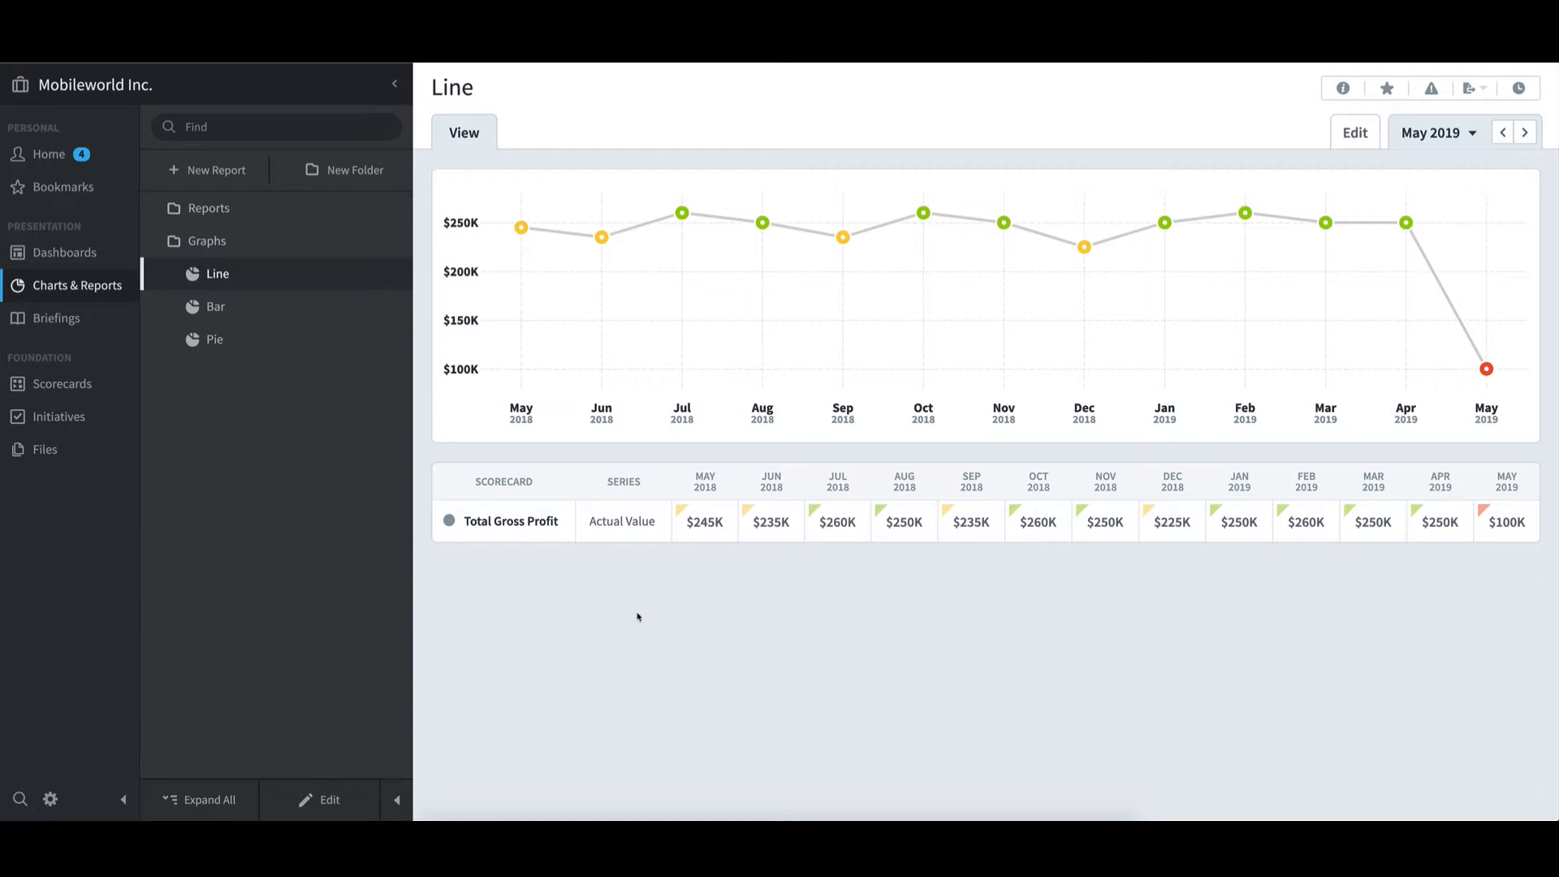
click(216, 309)
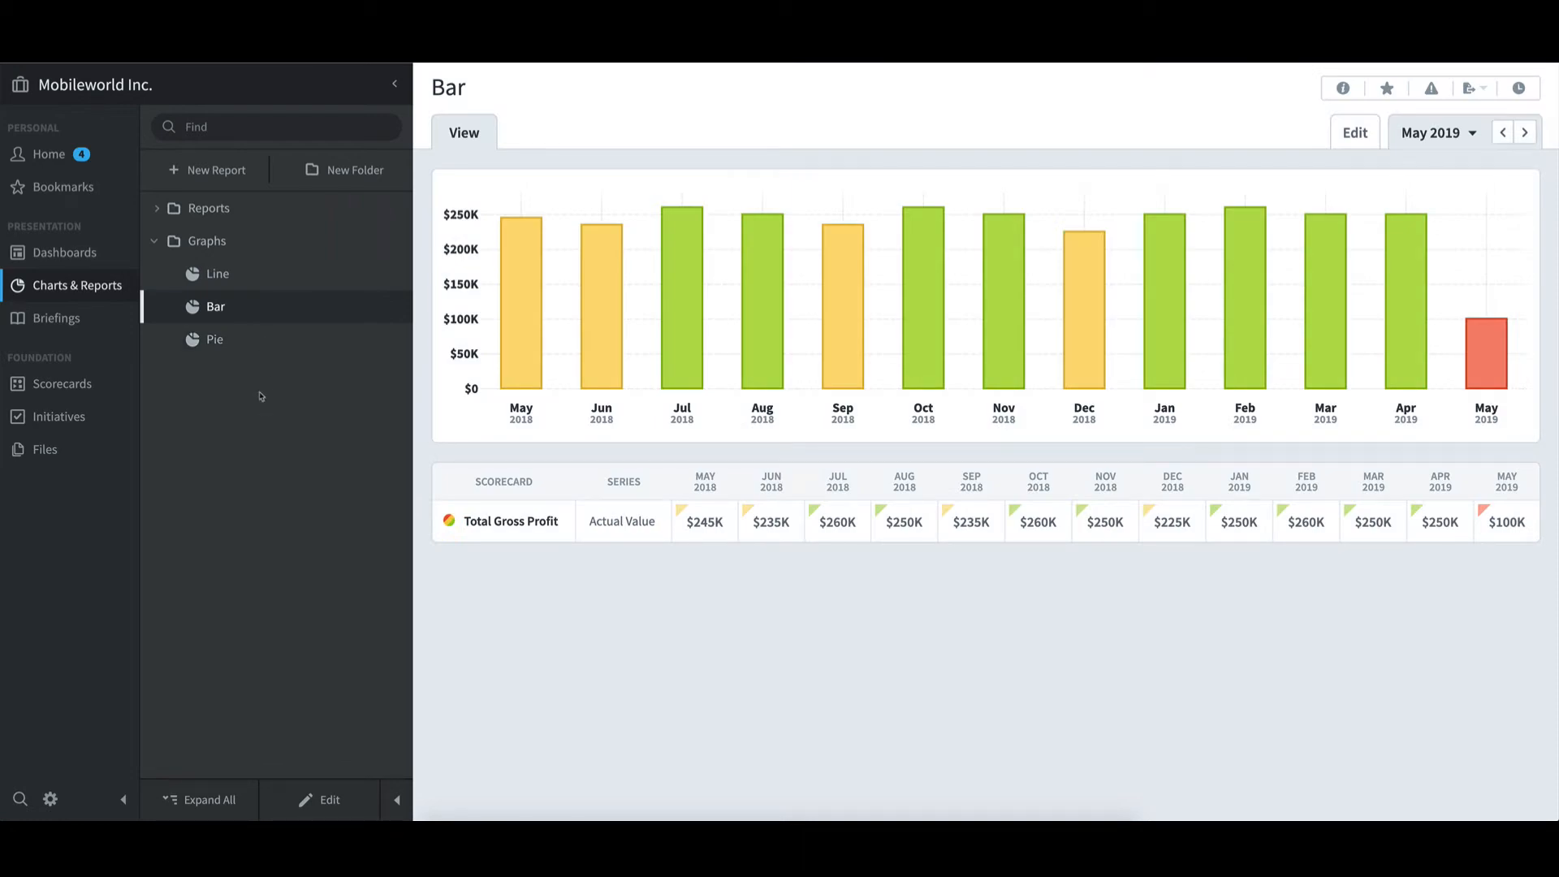
click(215, 341)
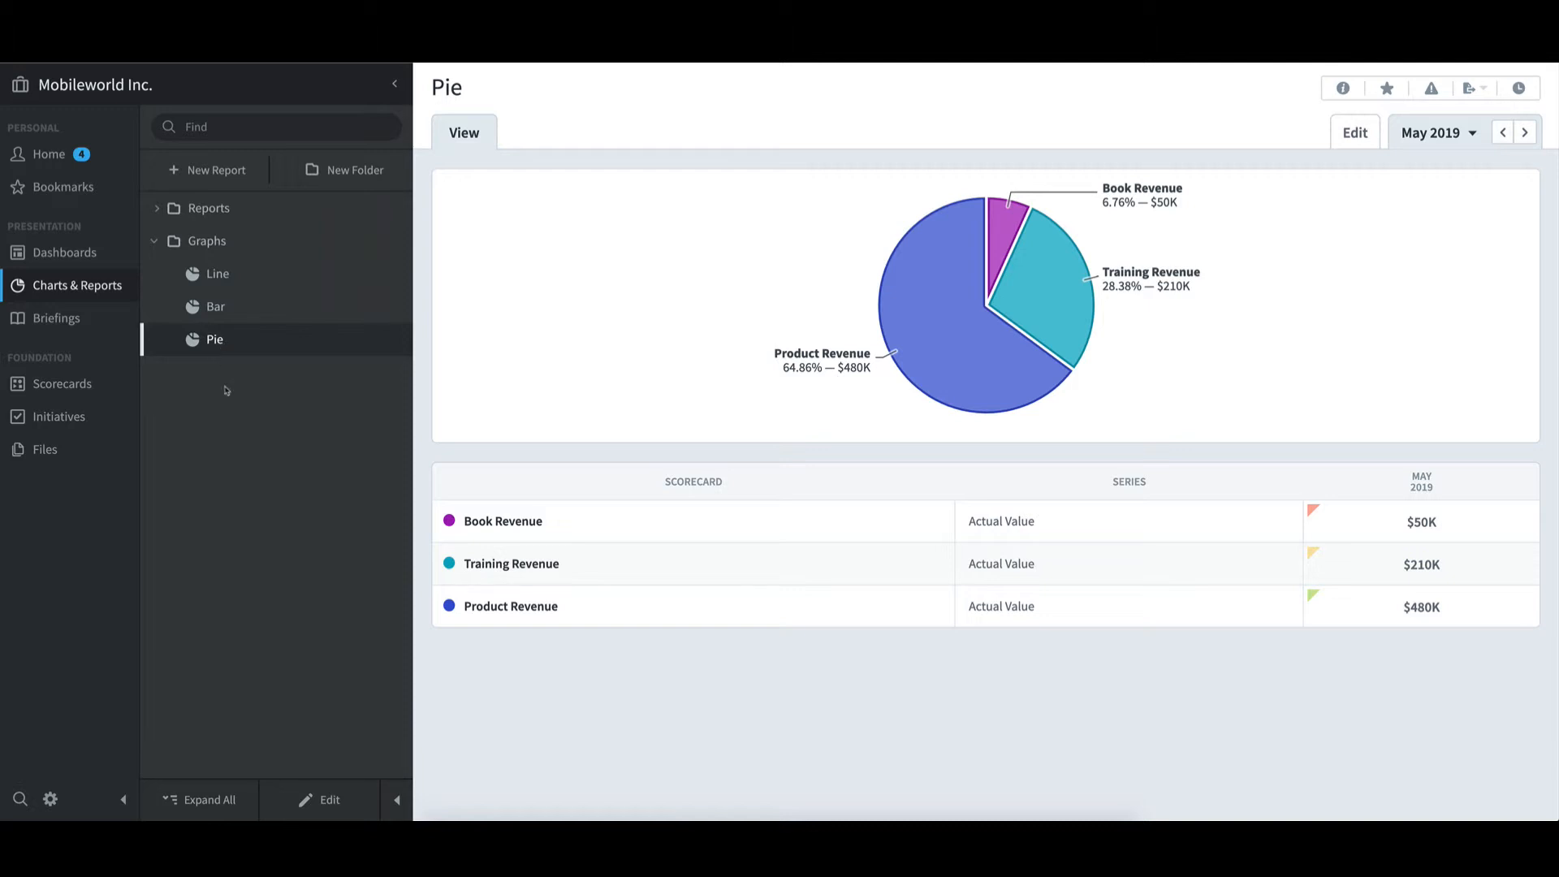
Open the Pie chart for editing and examine the graph types available for the Book Revenue series
click(336, 800)
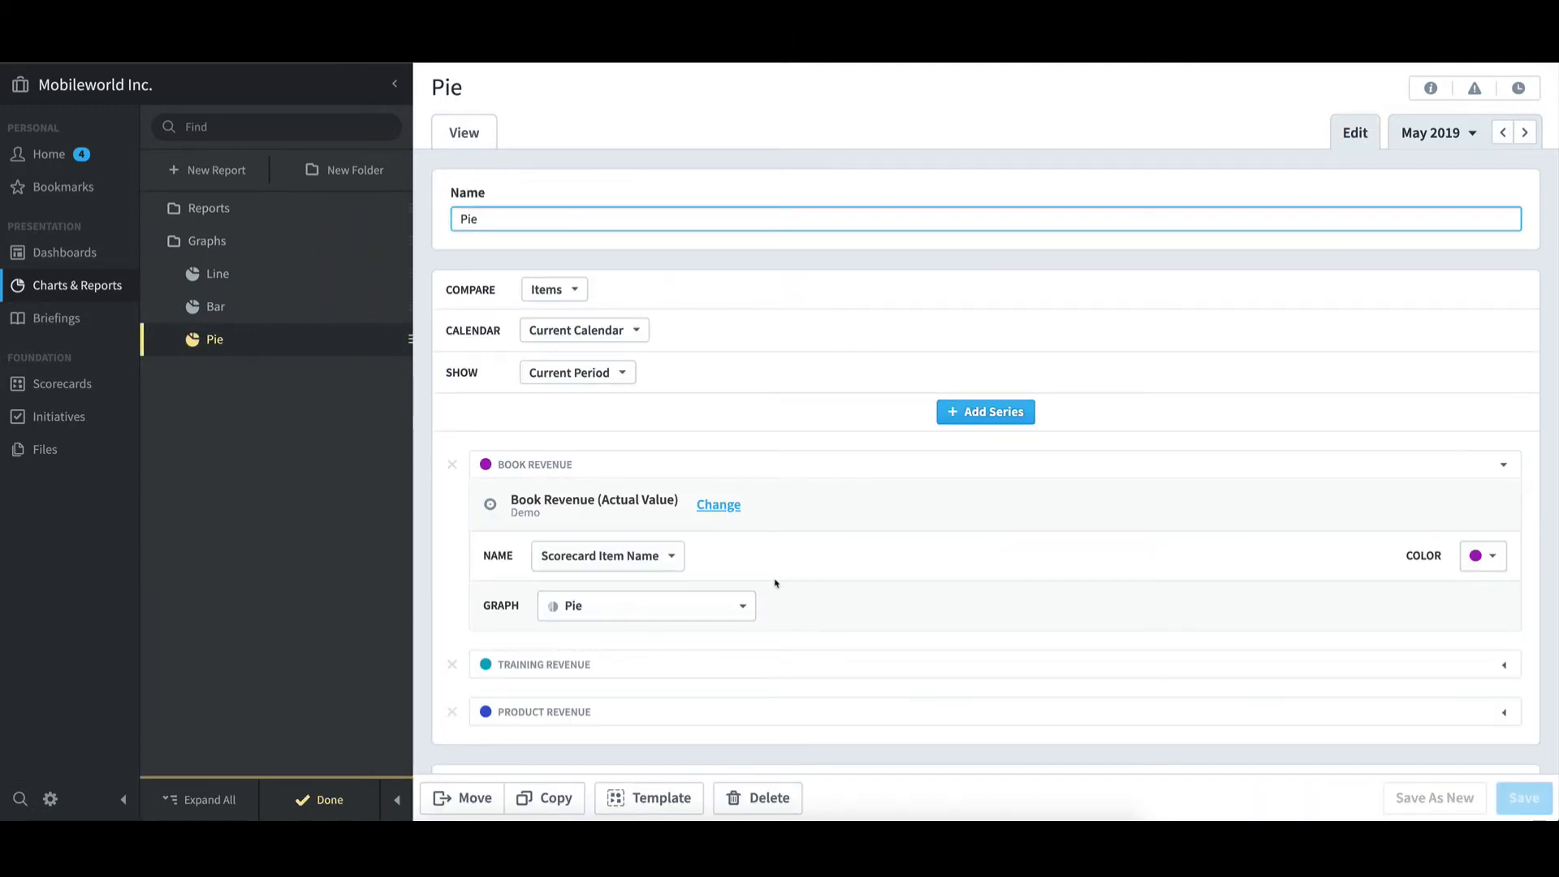
click(742, 608)
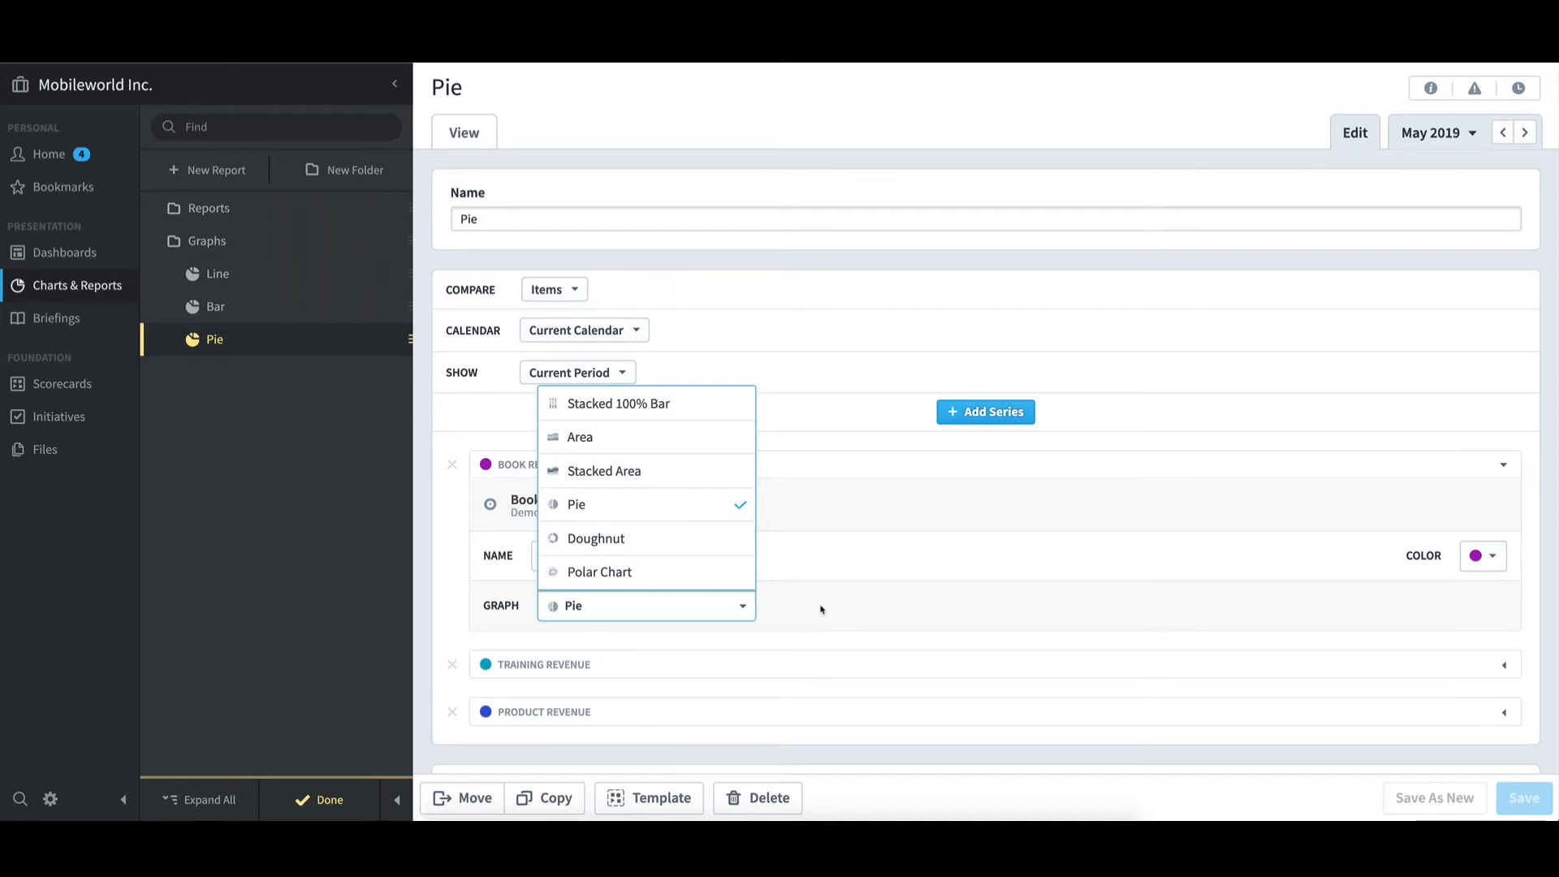
click(844, 576)
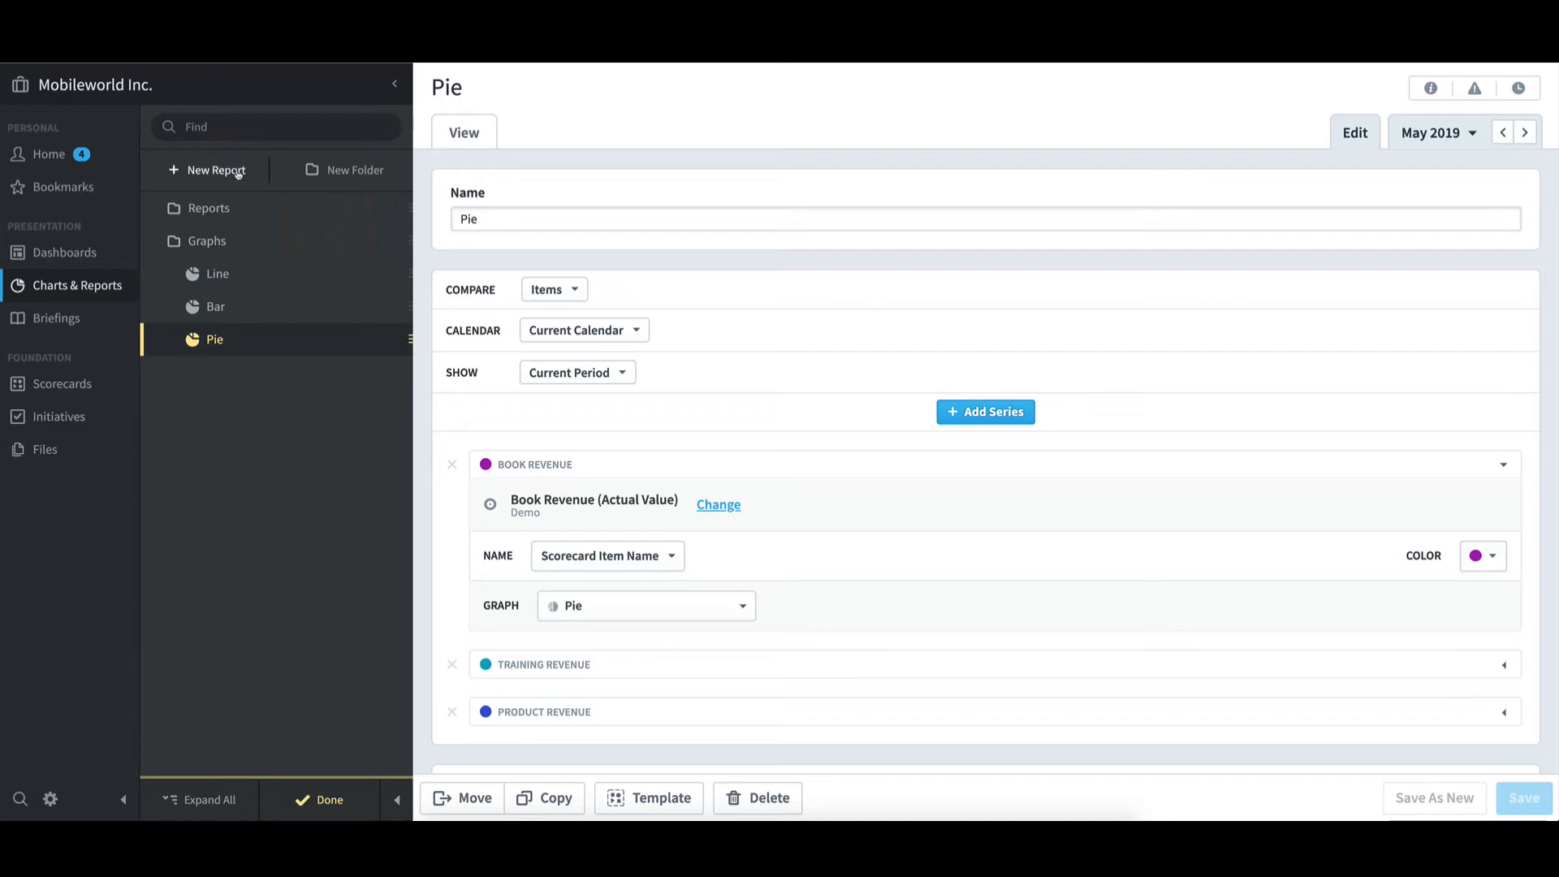
Start a new report of the Chart Writer type
click(238, 173)
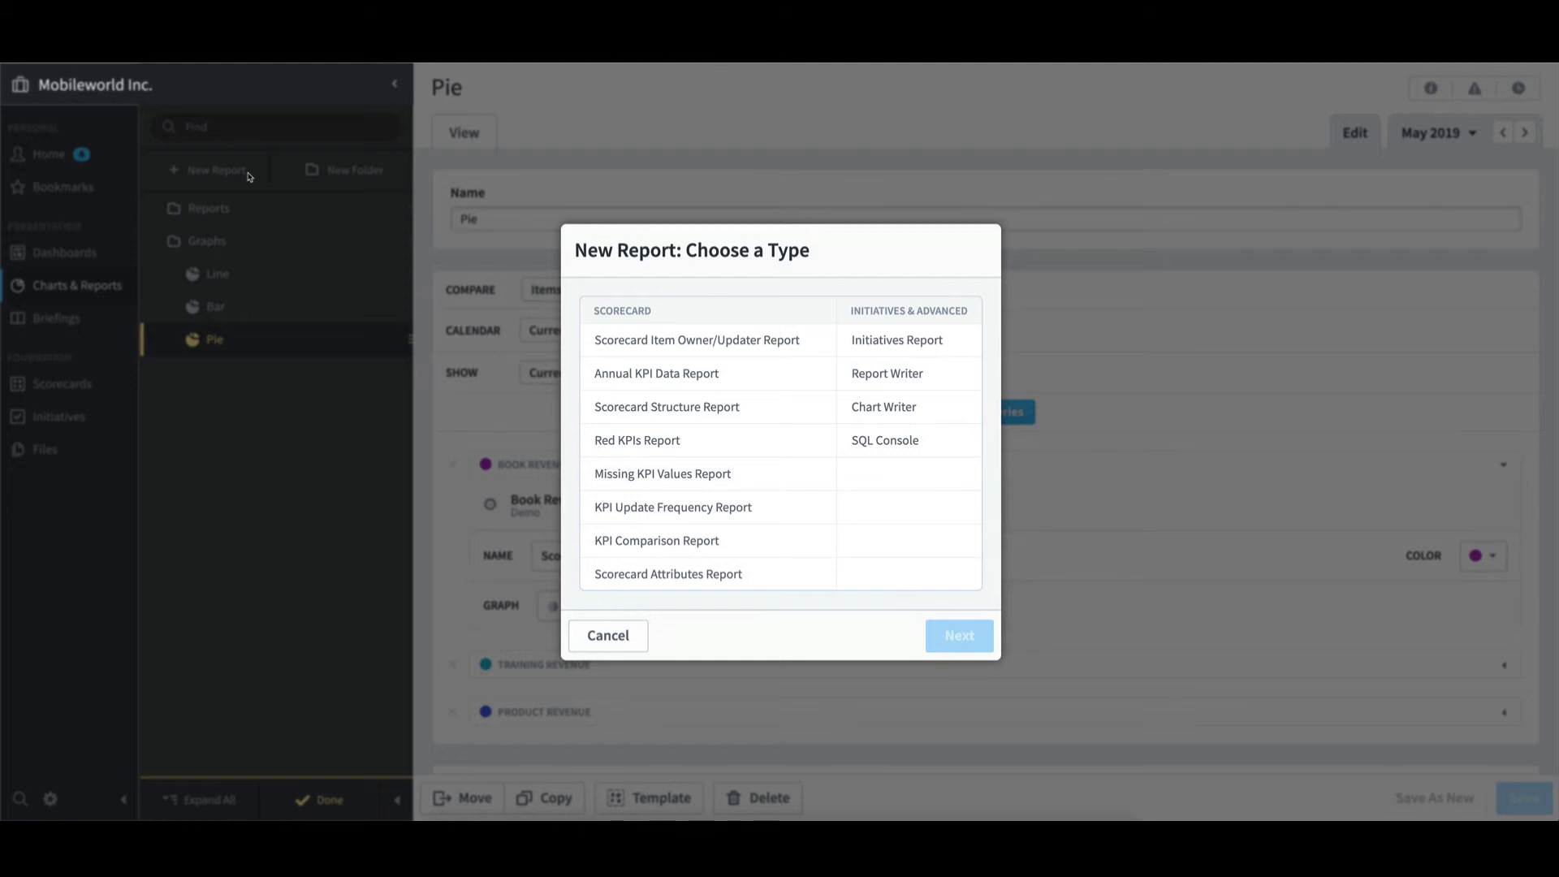
click(904, 410)
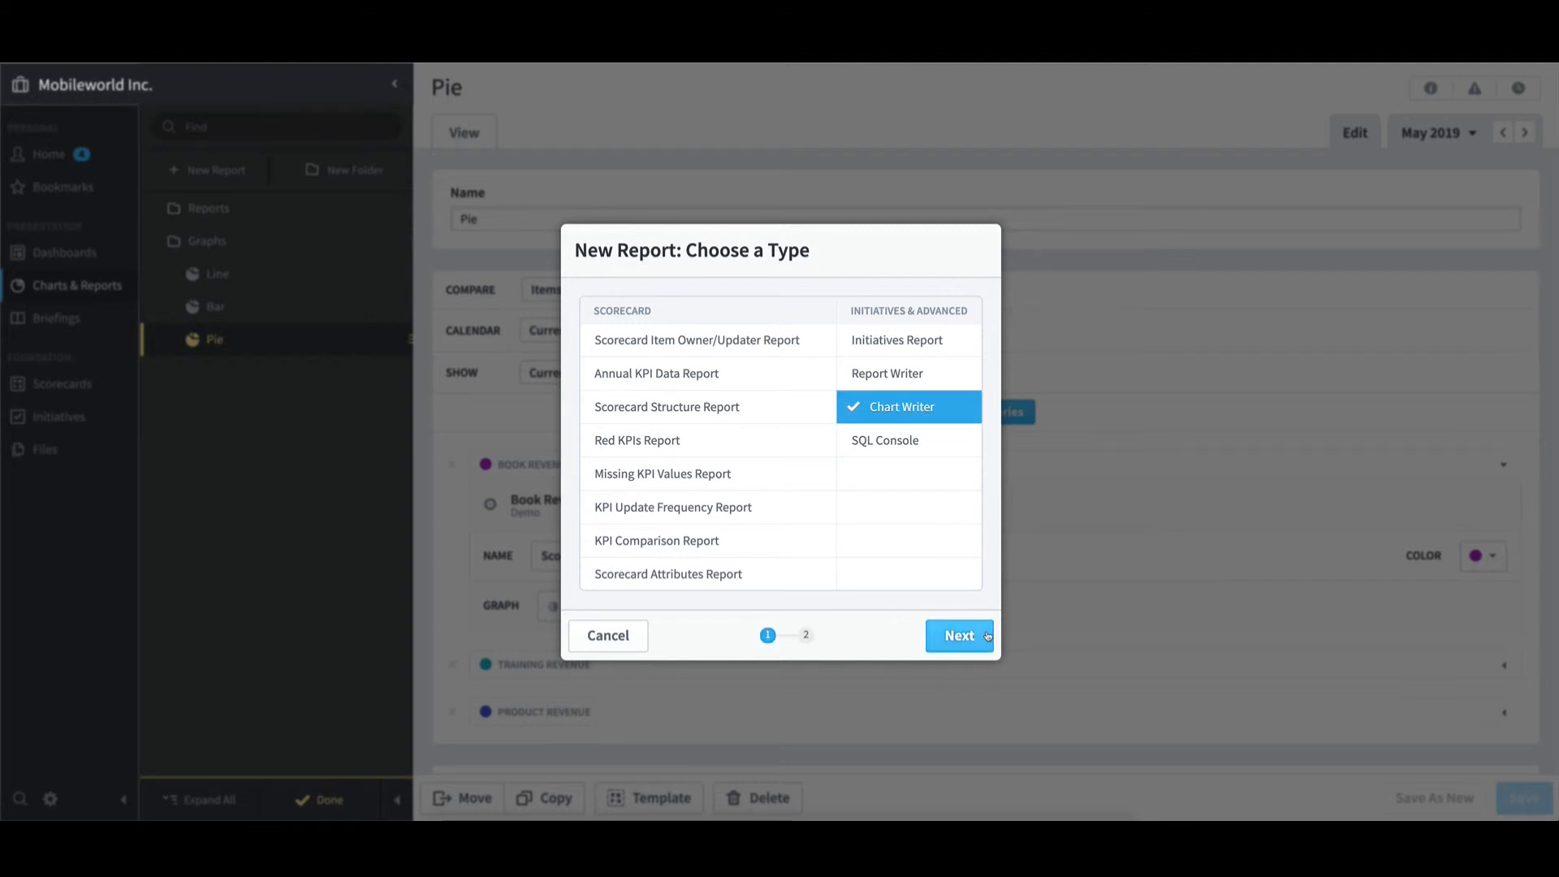
click(987, 636)
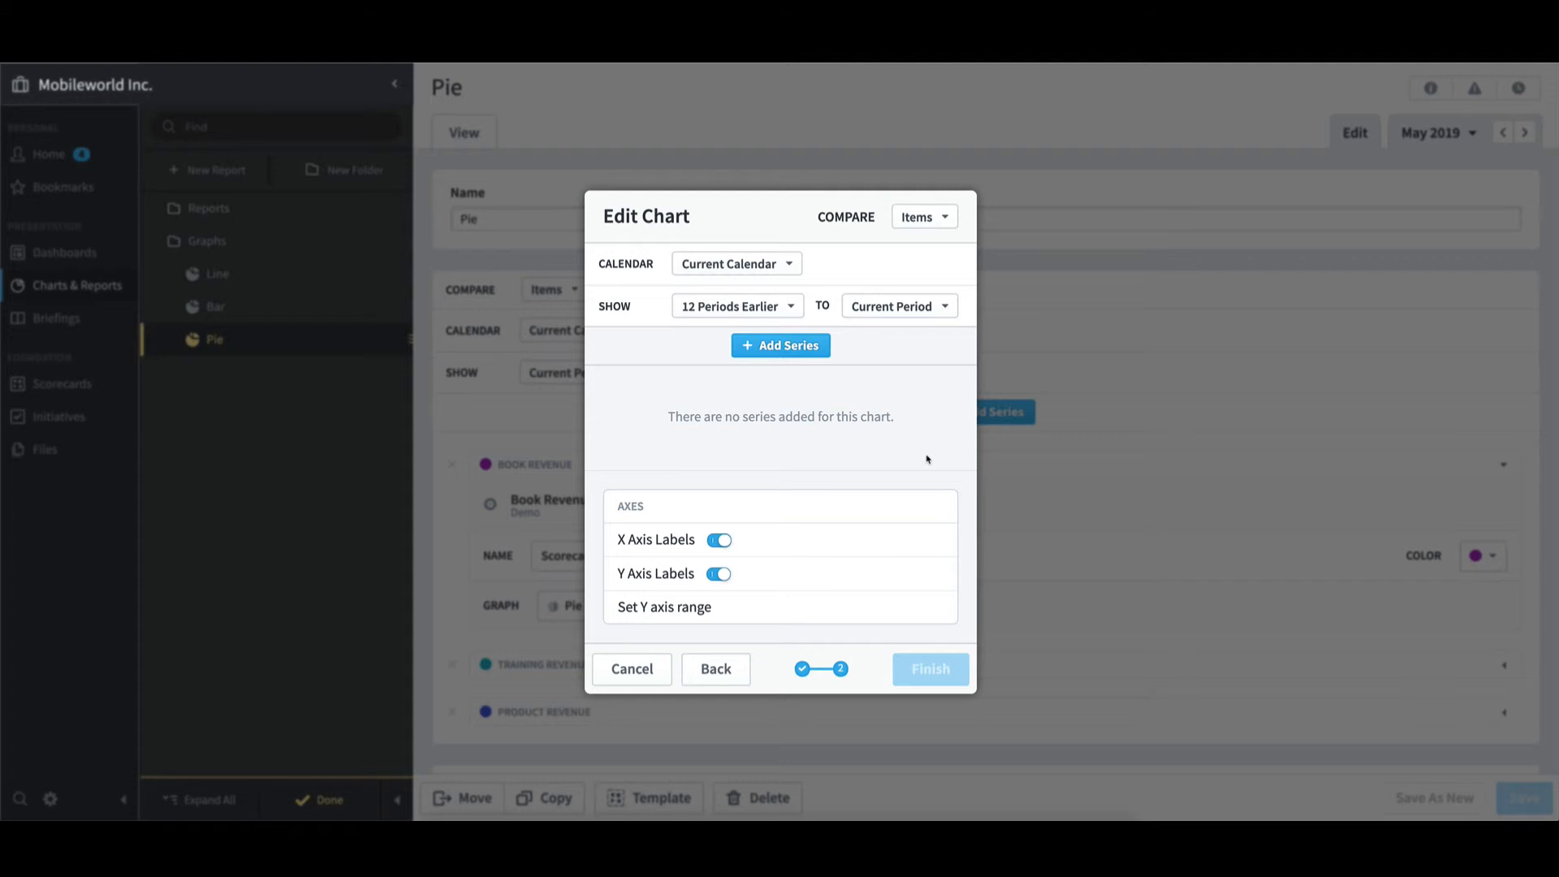
For a new chart series, select Total Gross Profit under Increase Profit in the Demo organization's Financial perspective
click(816, 349)
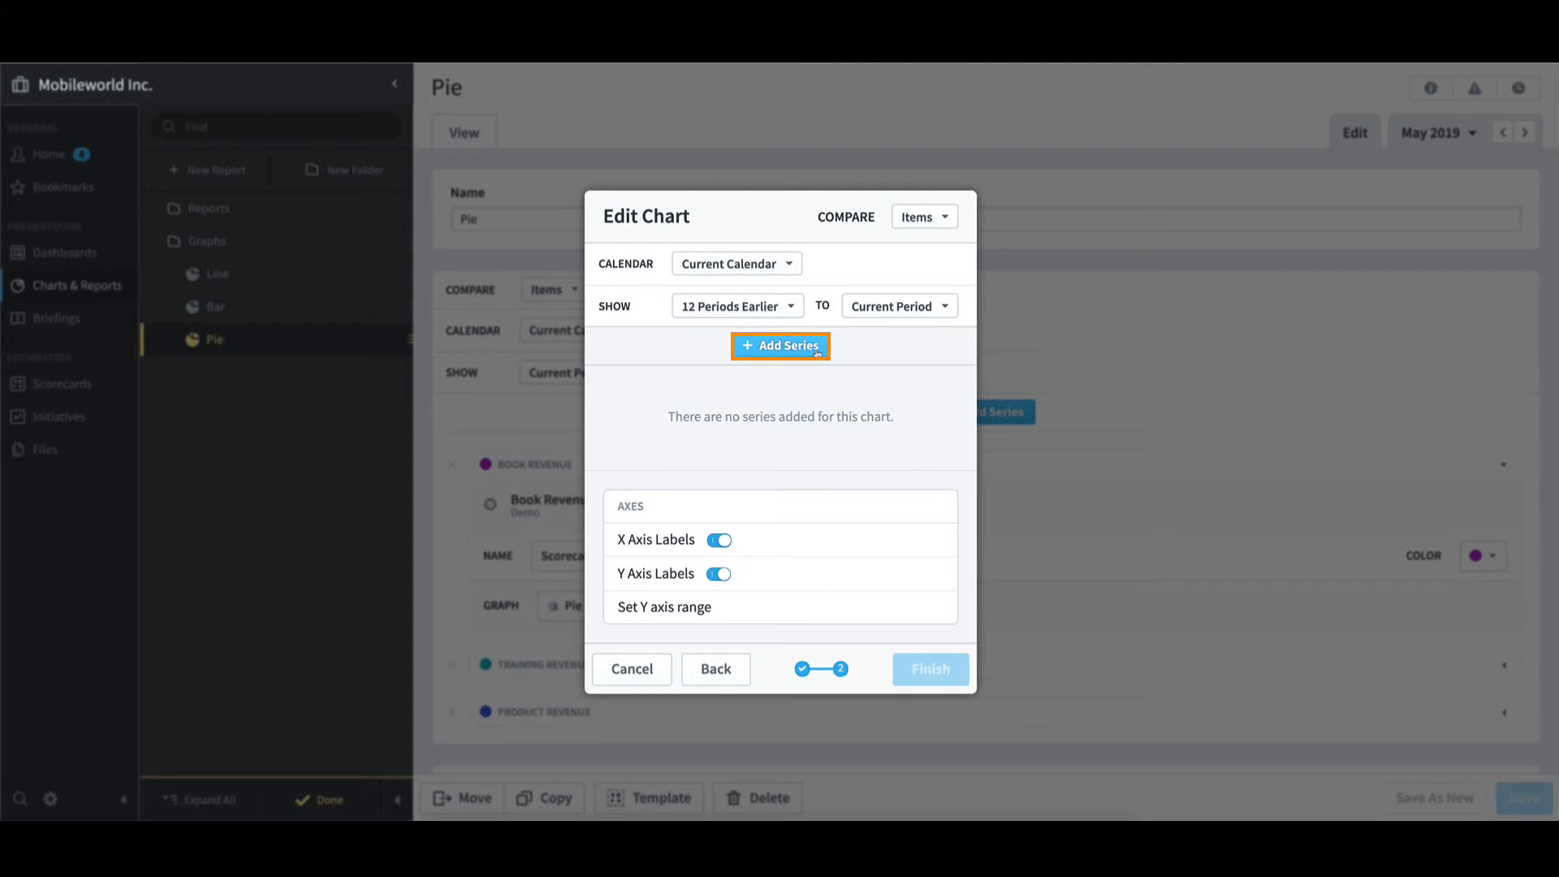
click(816, 349)
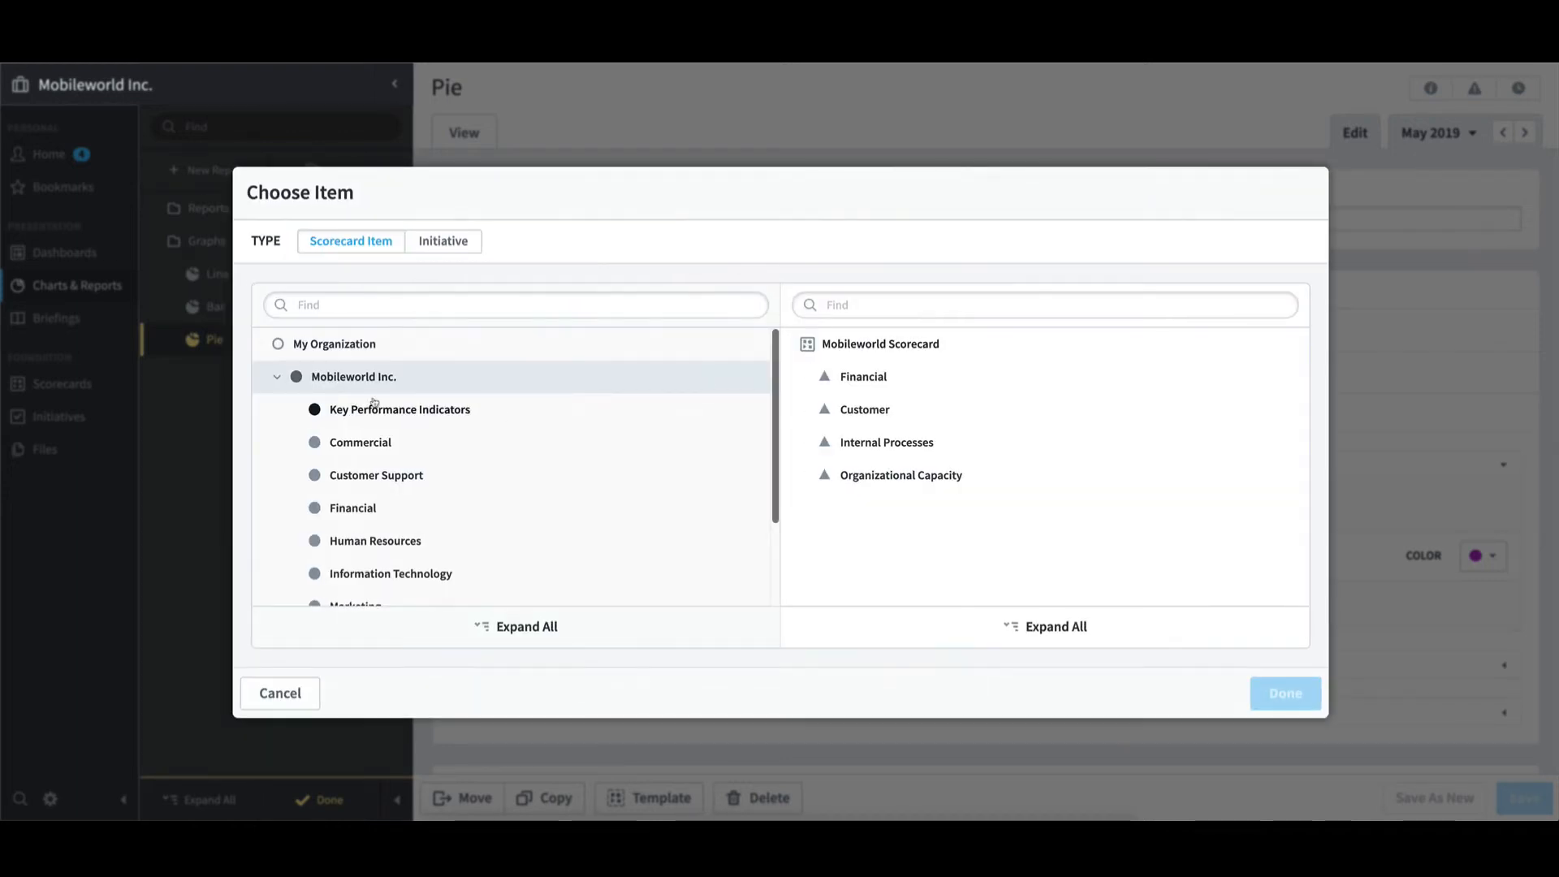
click(278, 380)
click(326, 411)
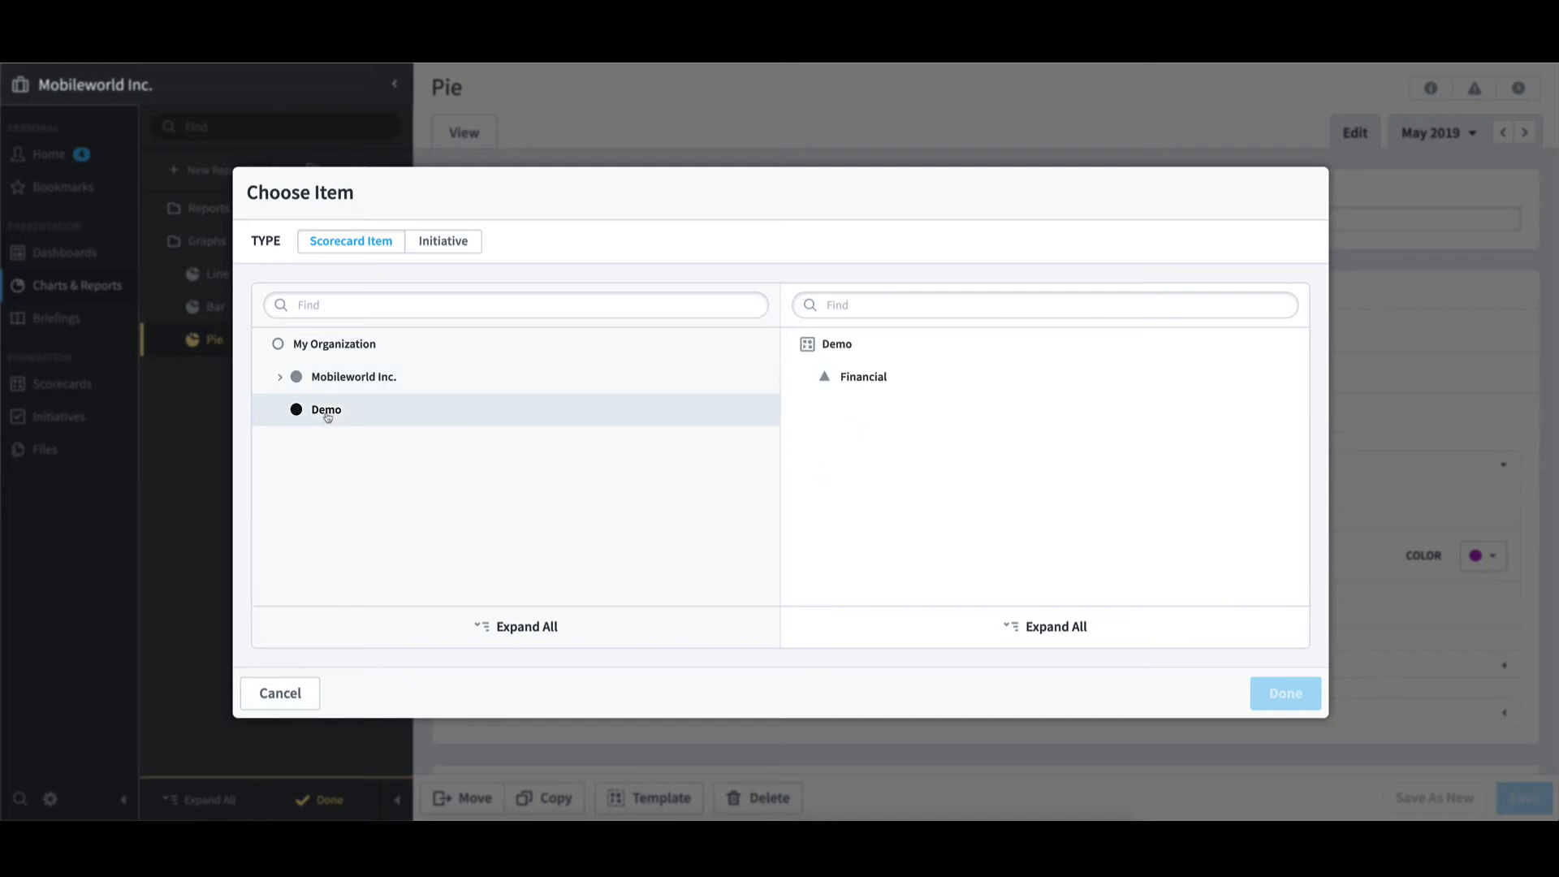
mouse_move(812, 378)
click(809, 379)
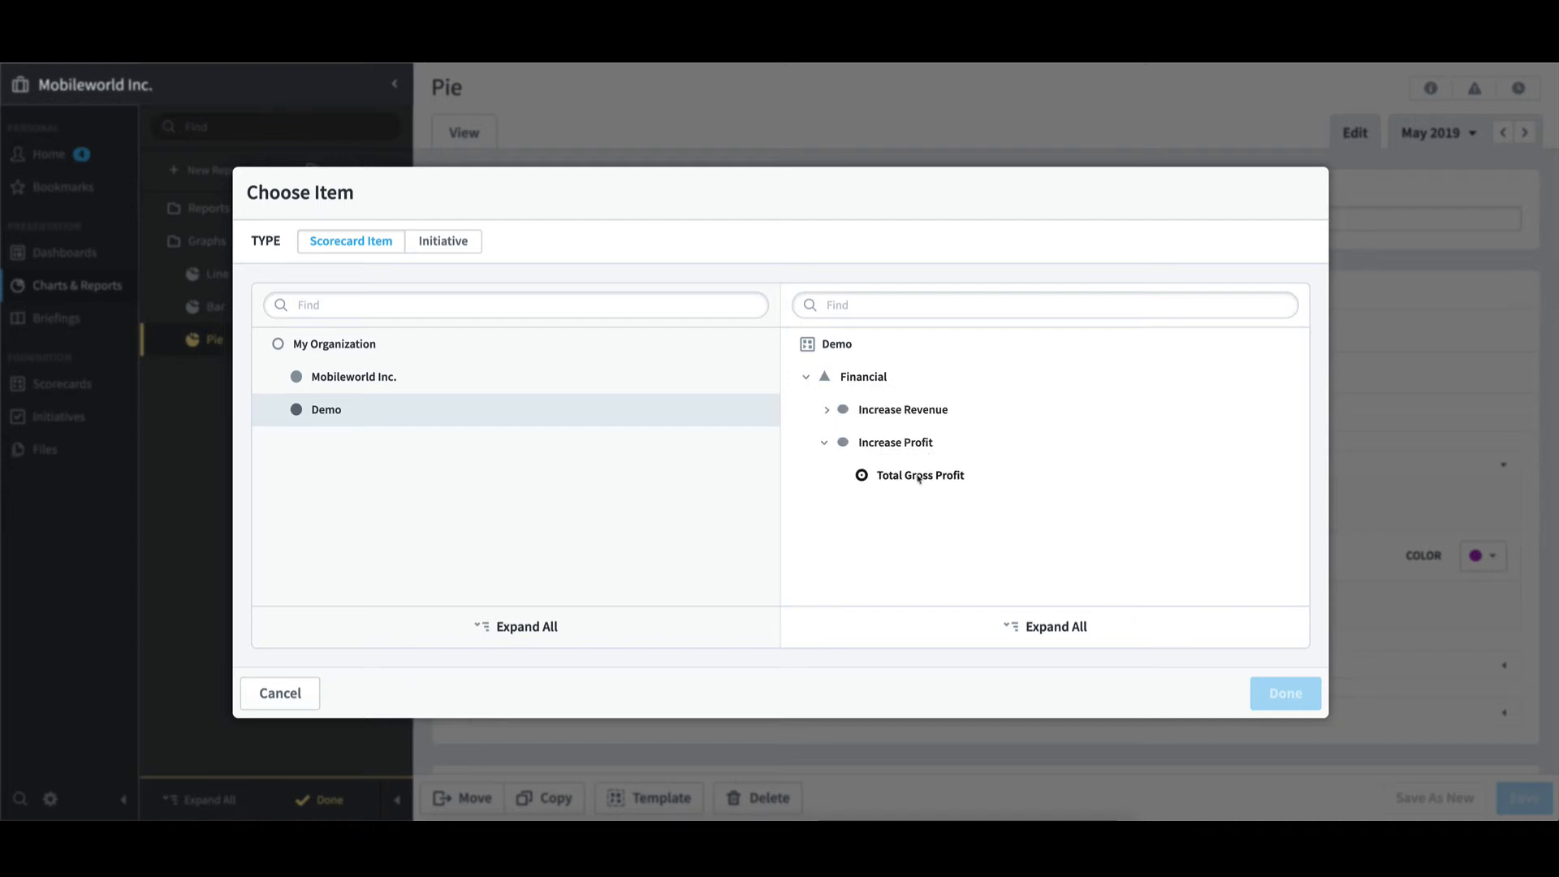
click(919, 477)
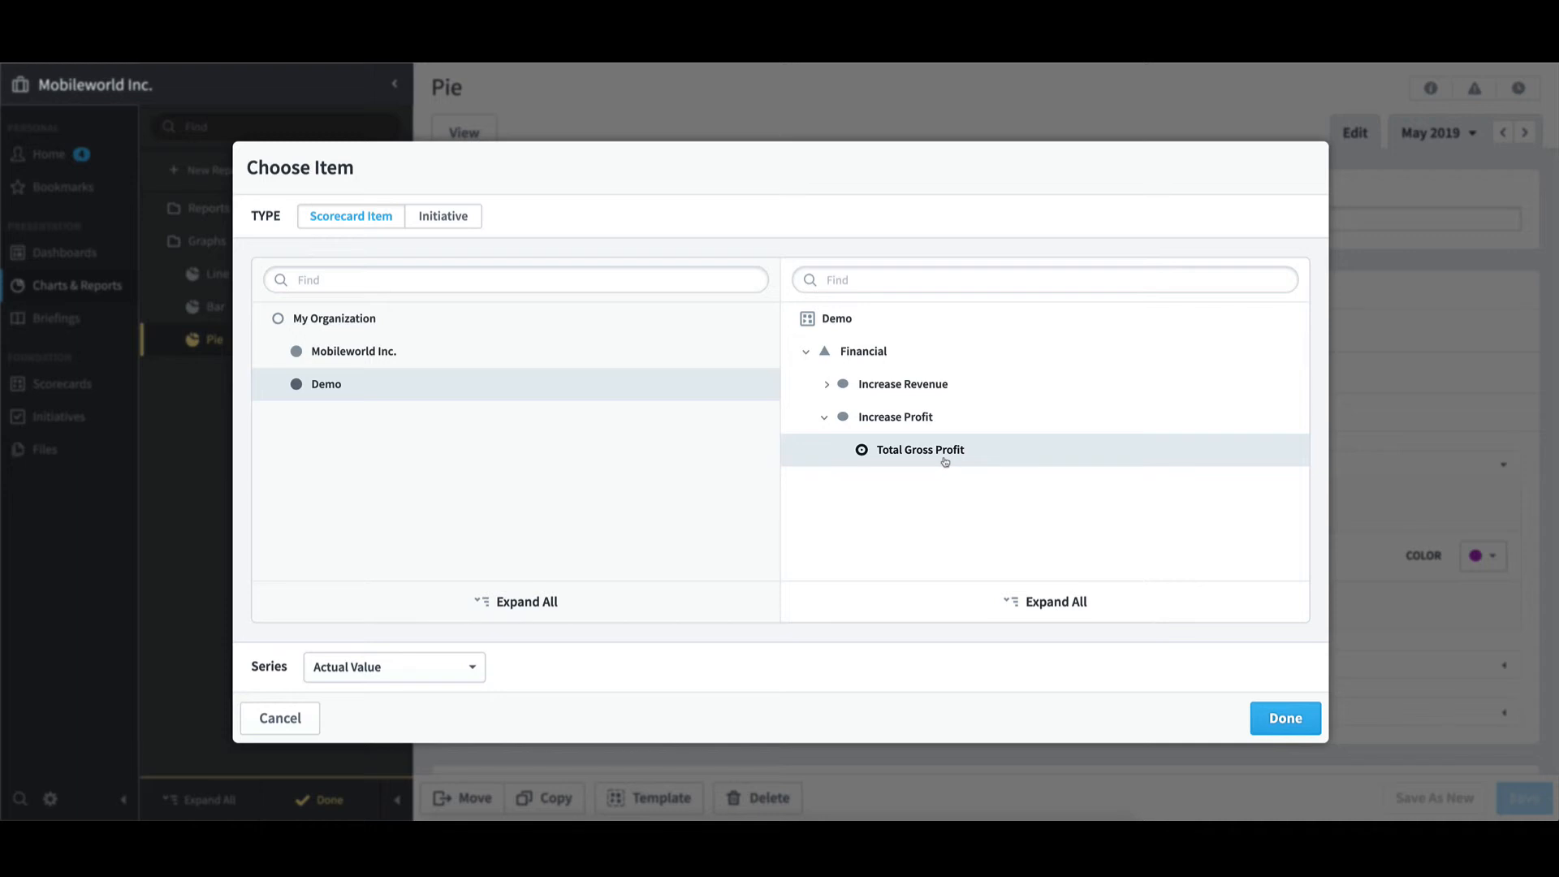
Compare the series options offered for the Total Gross Profit KPI and the Increase Profit objective
click(479, 673)
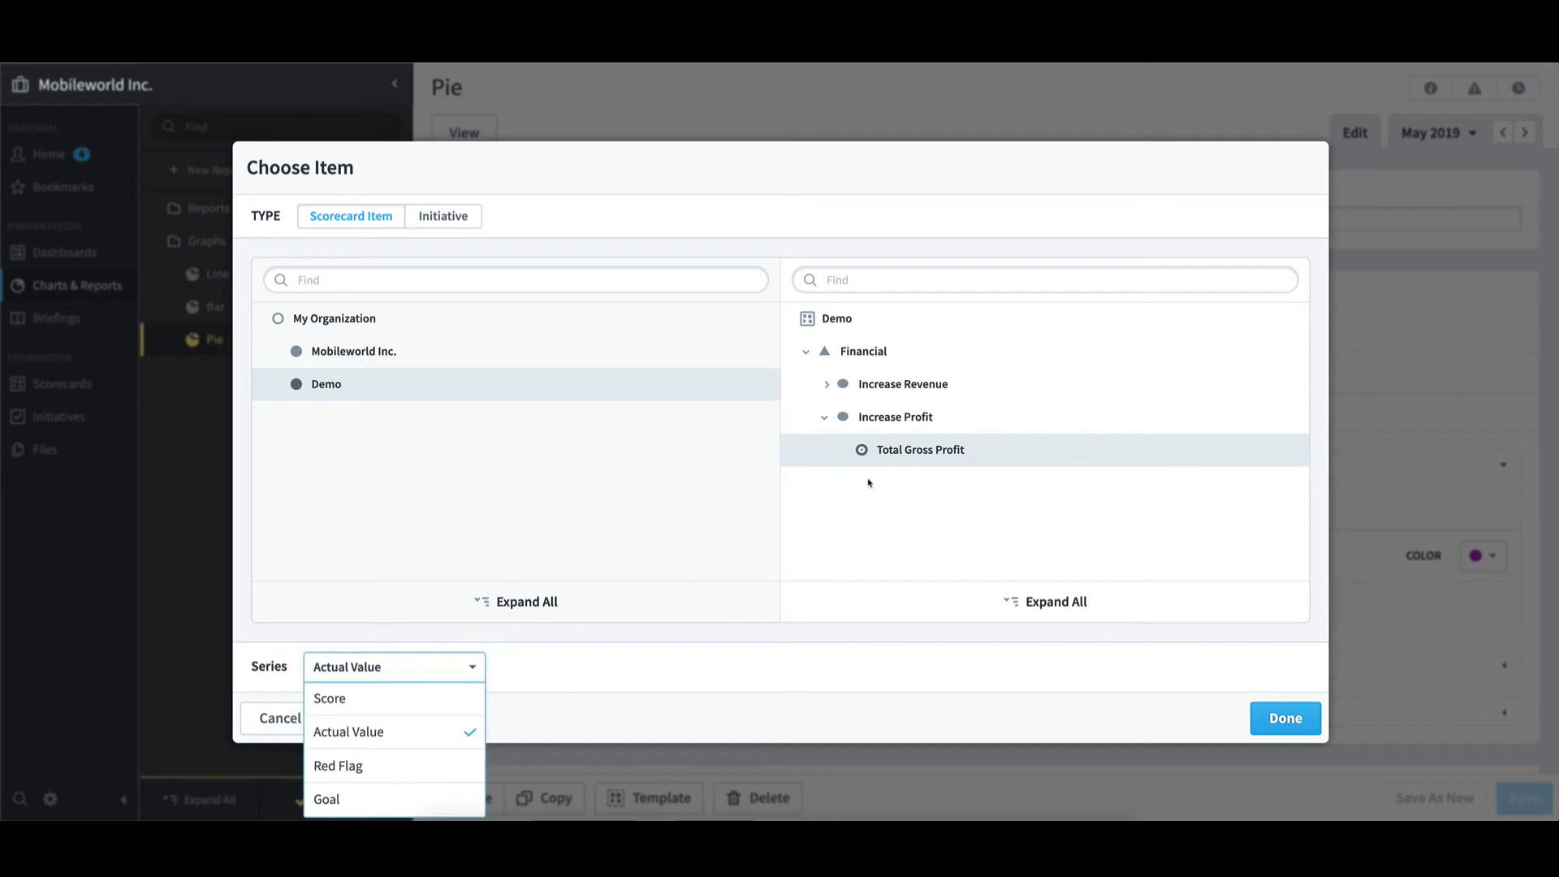
click(902, 420)
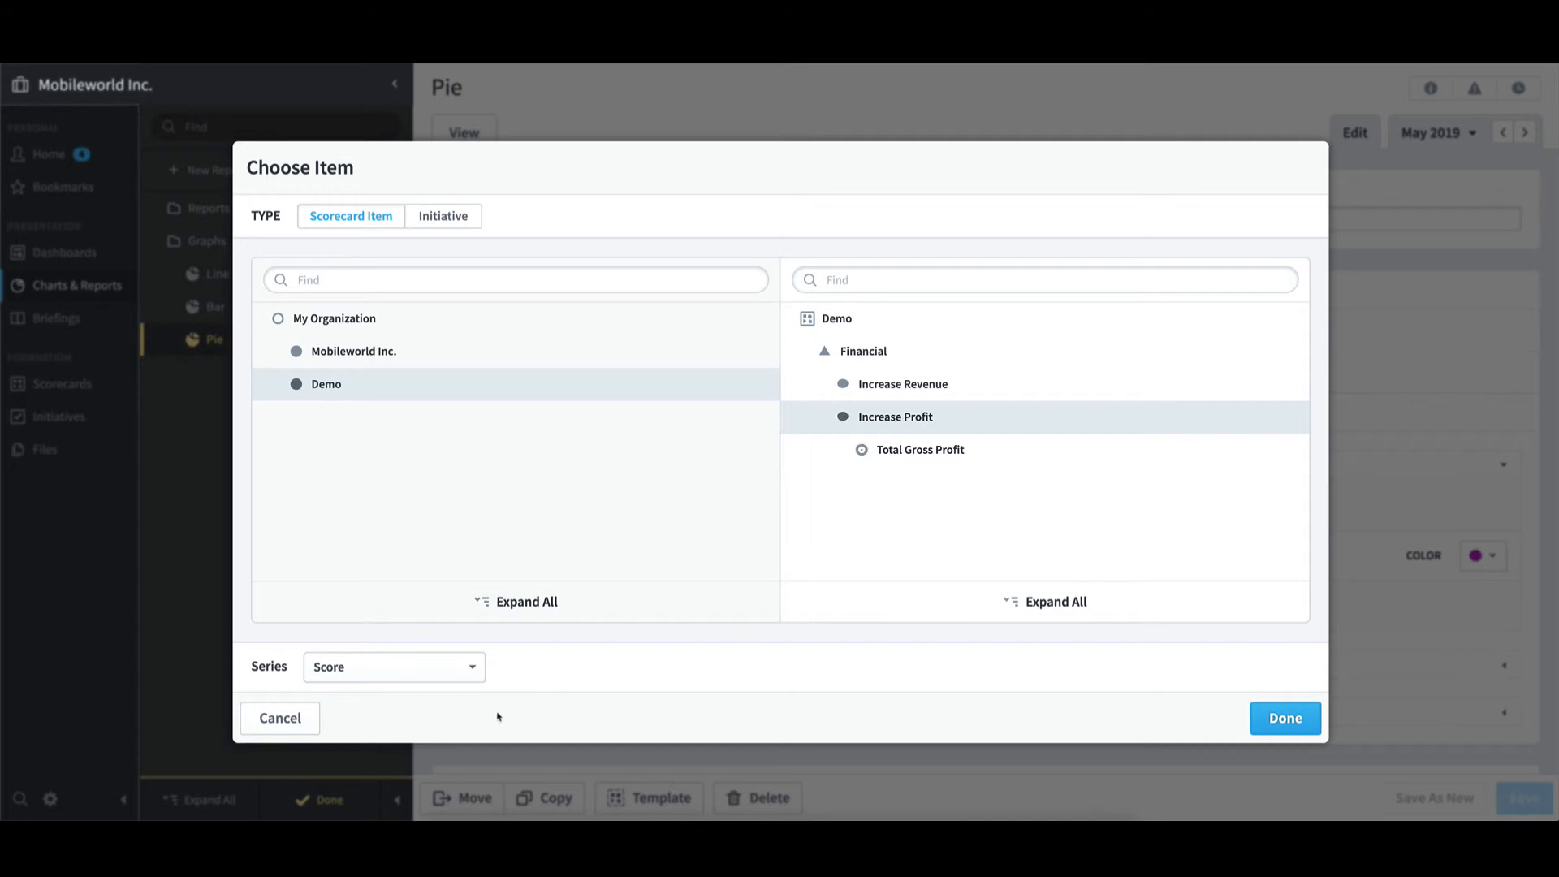
click(476, 674)
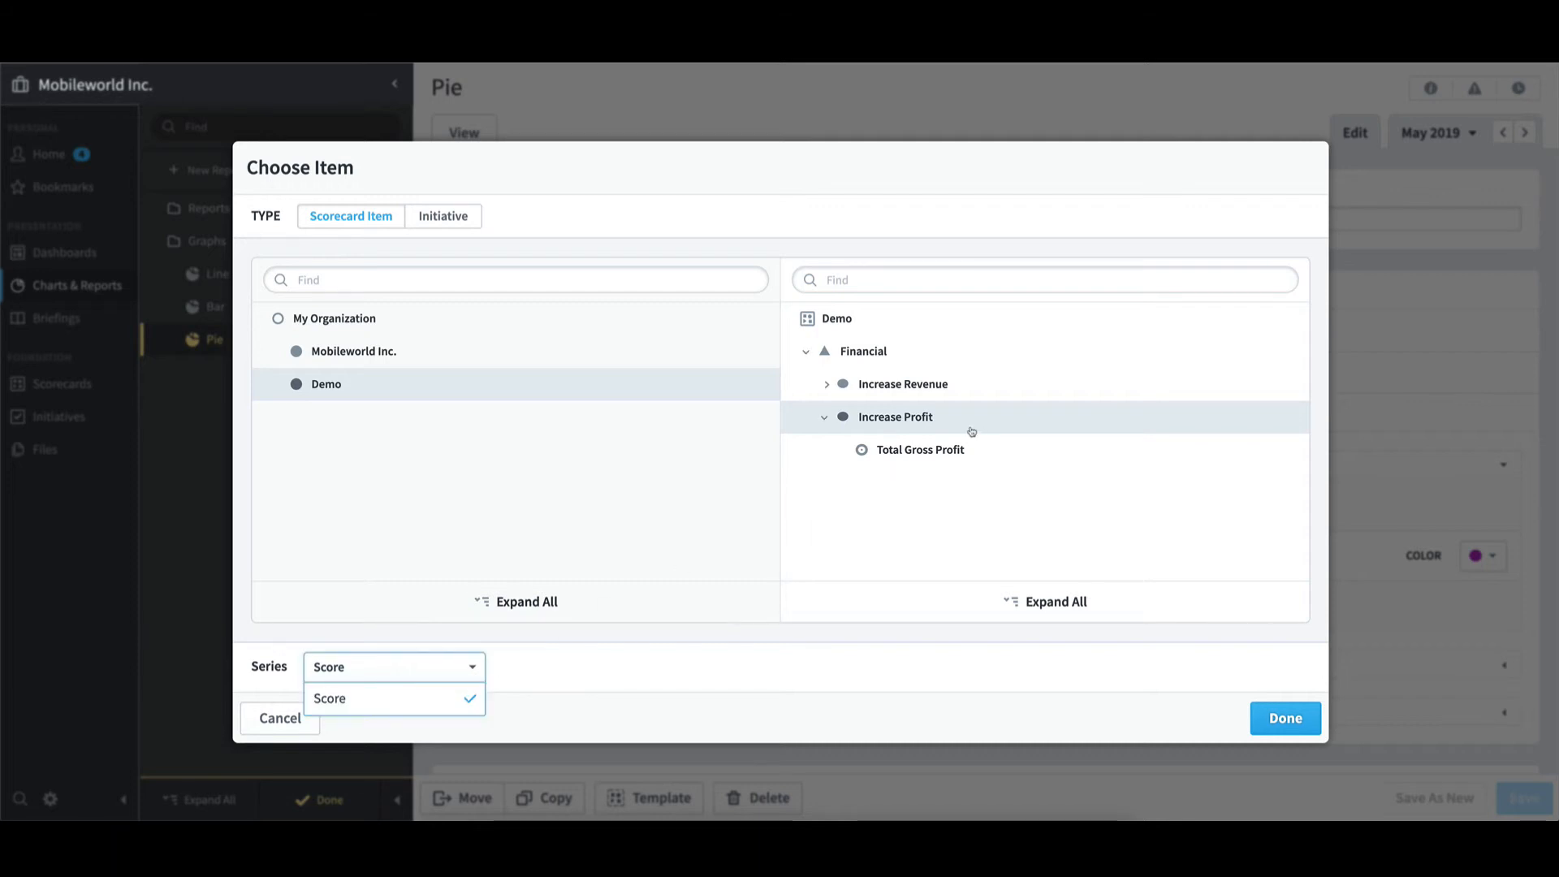
Use Total Gross Profit with the Actual Value series for the new chart and finish creating the chart
click(924, 453)
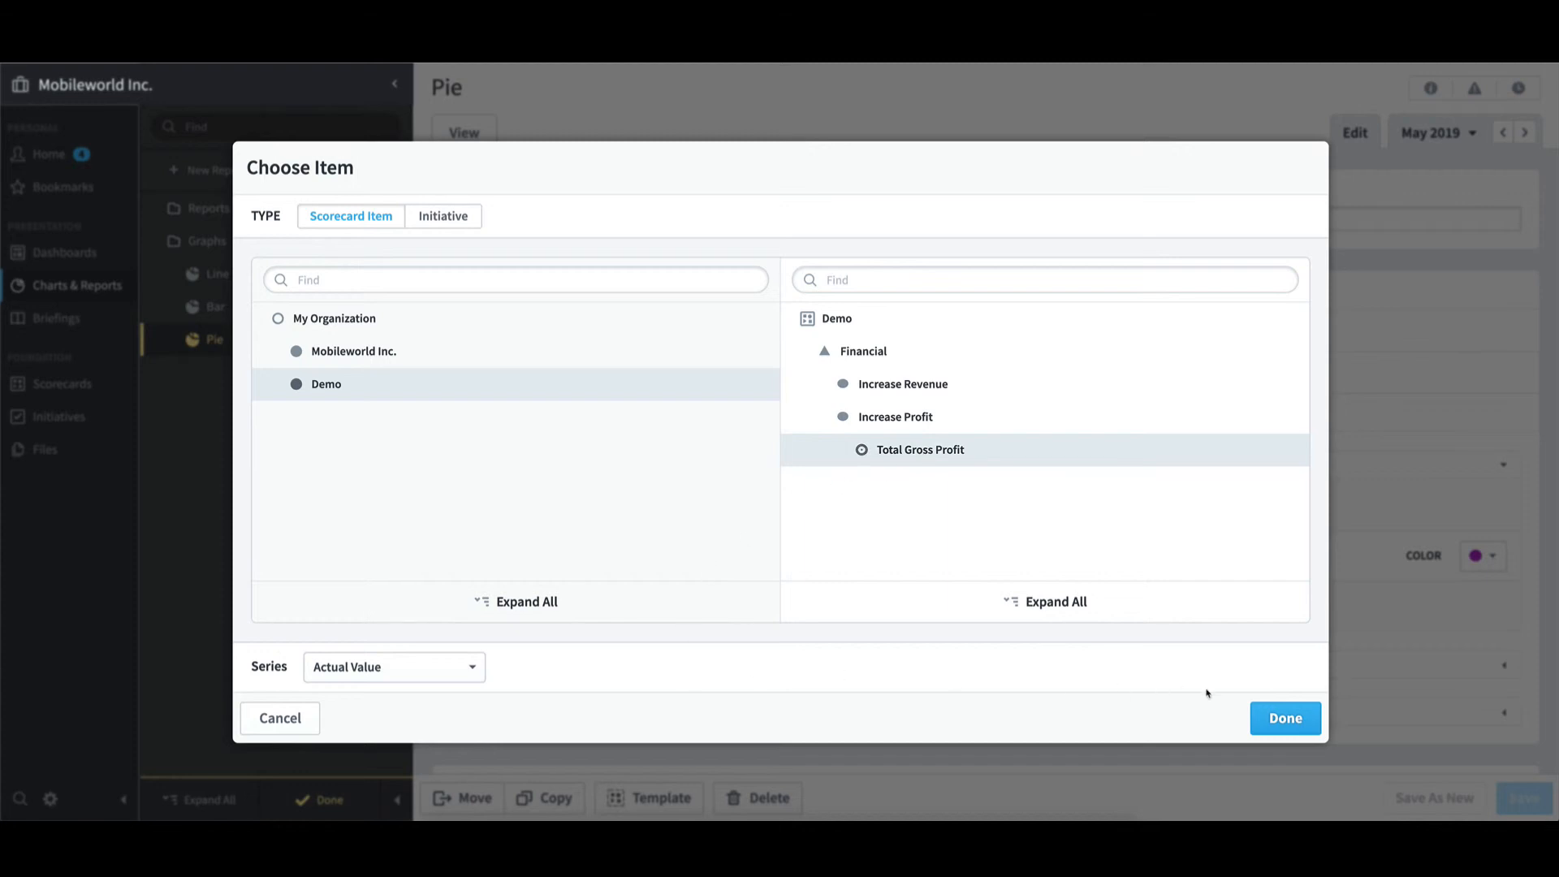
click(1306, 717)
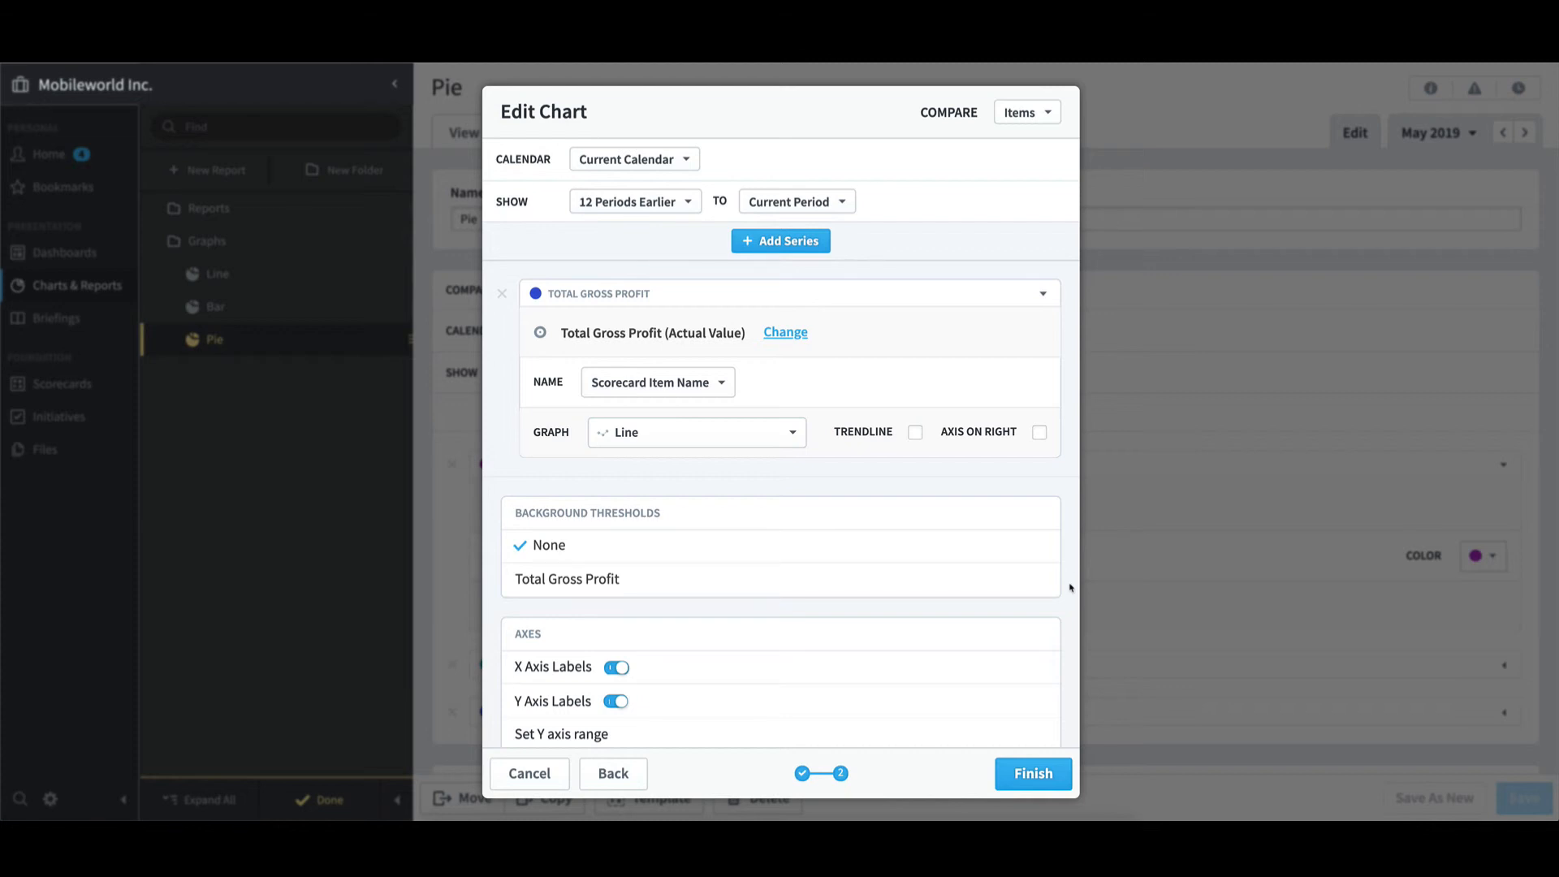
click(1058, 773)
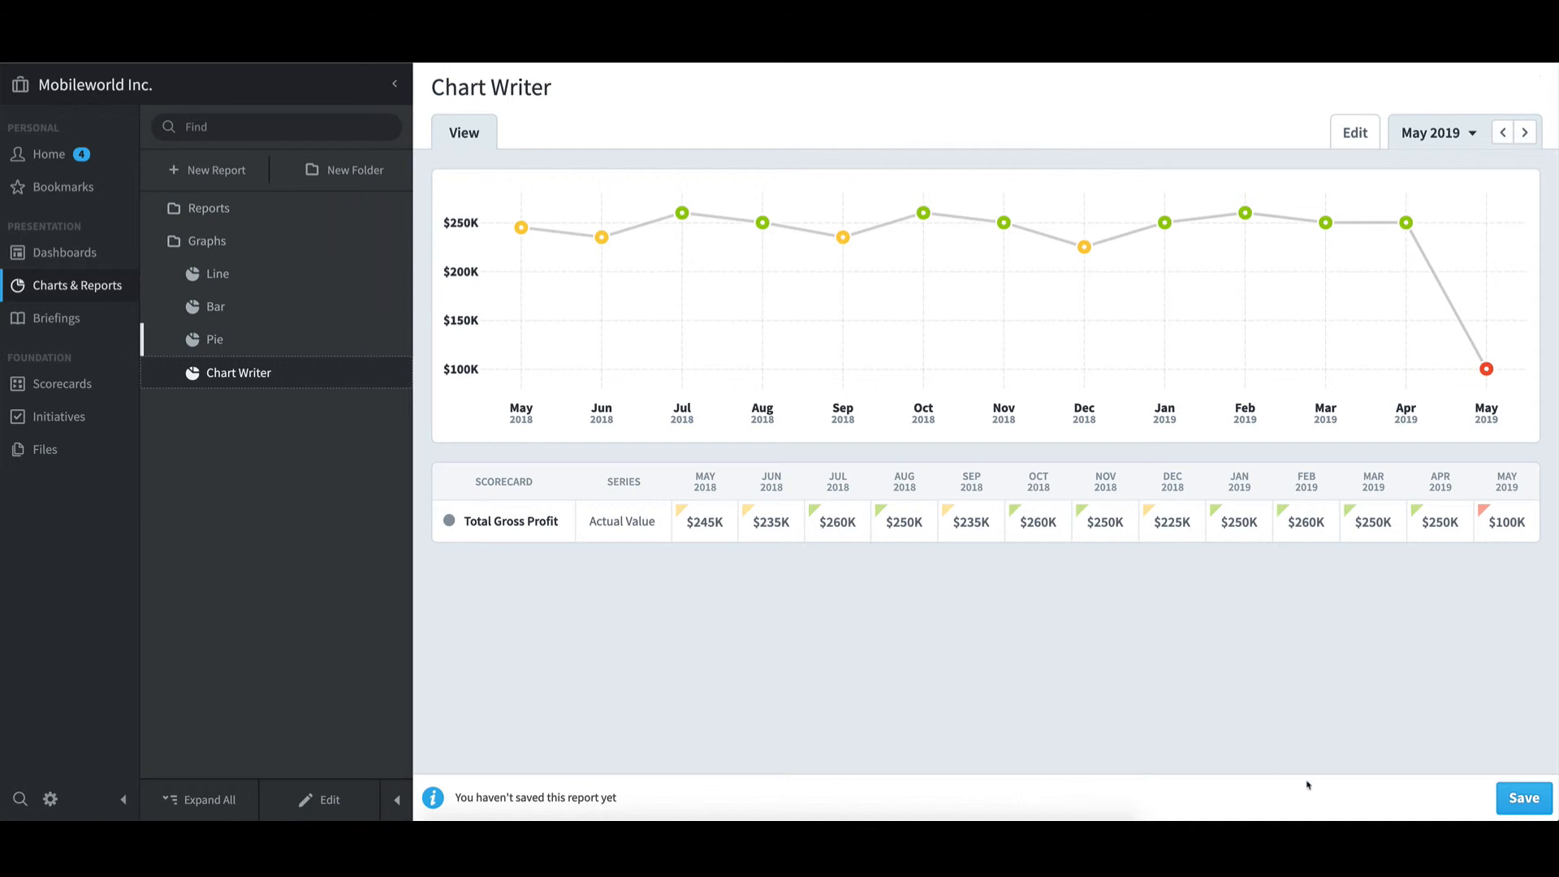
Save the new chart report under the name "Chart Writer - Training"
click(1515, 799)
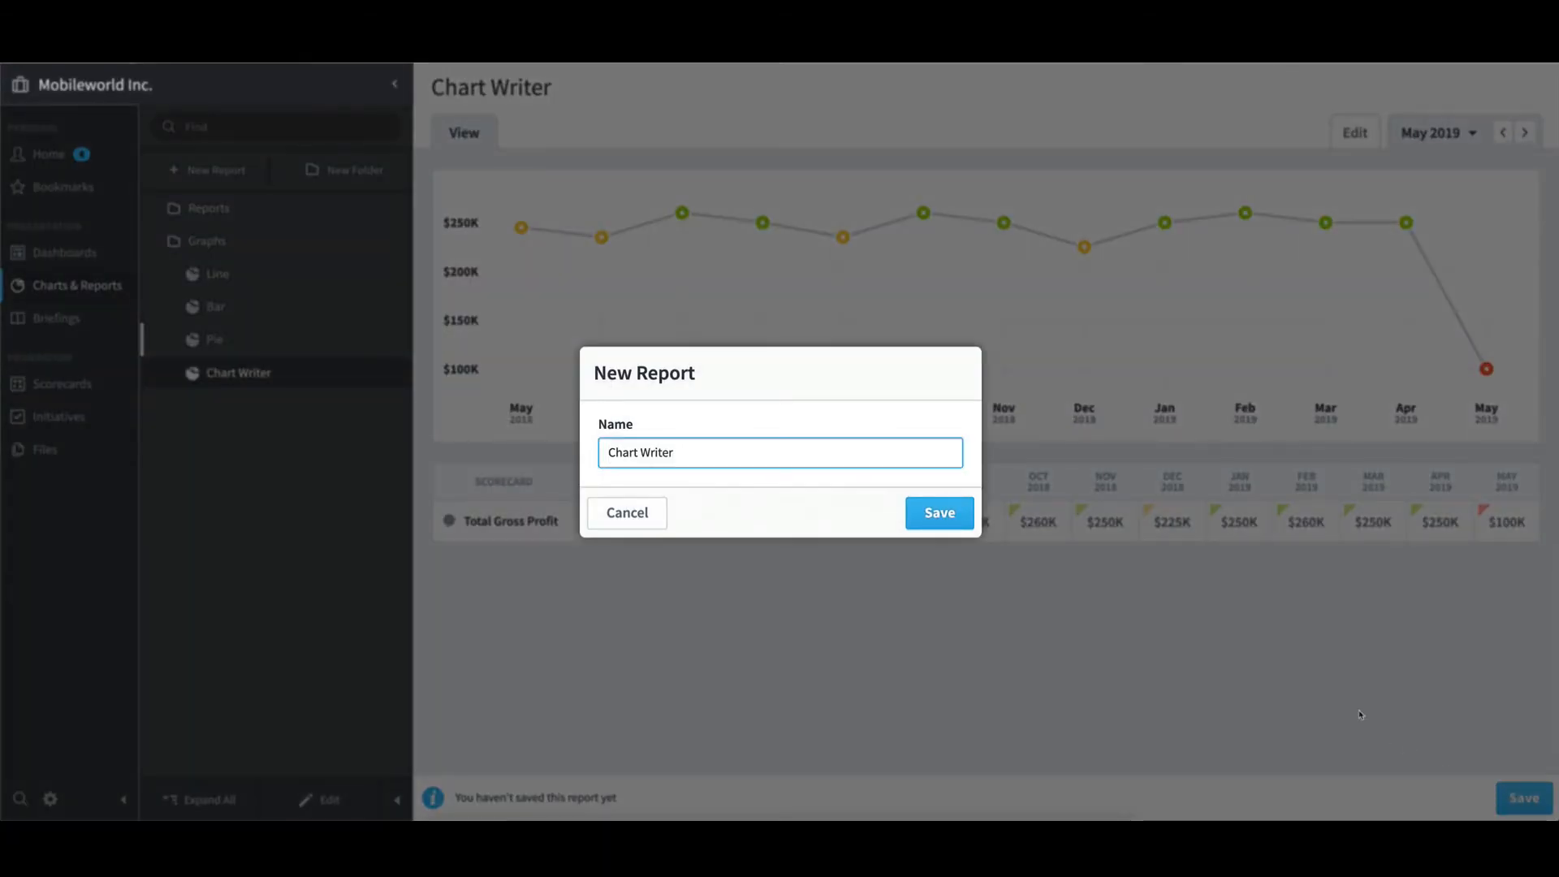
click(692, 458)
text(- Training)
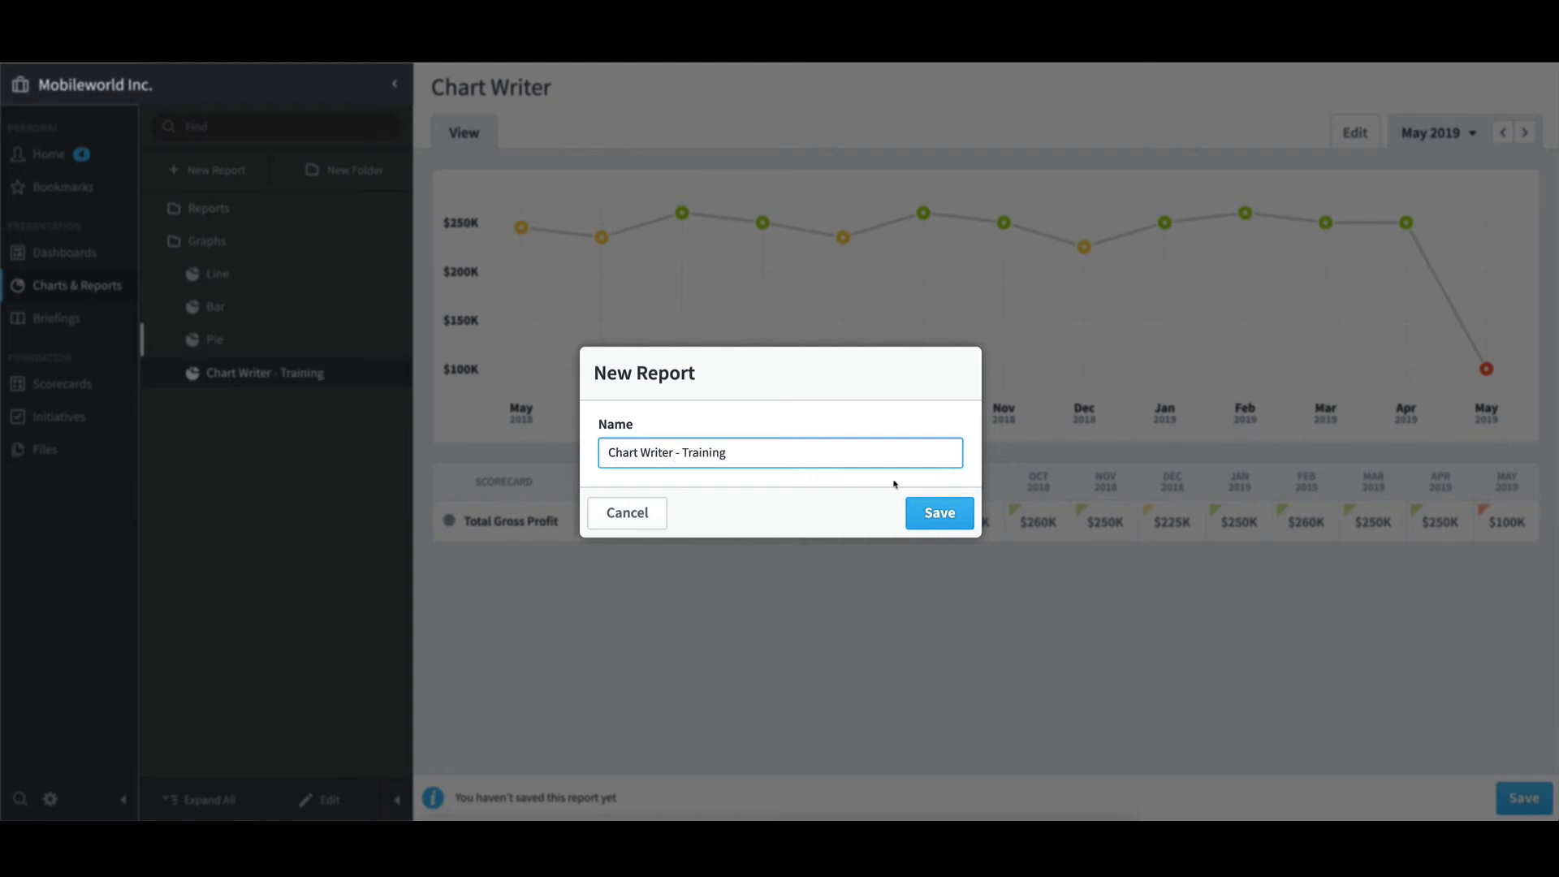
click(956, 515)
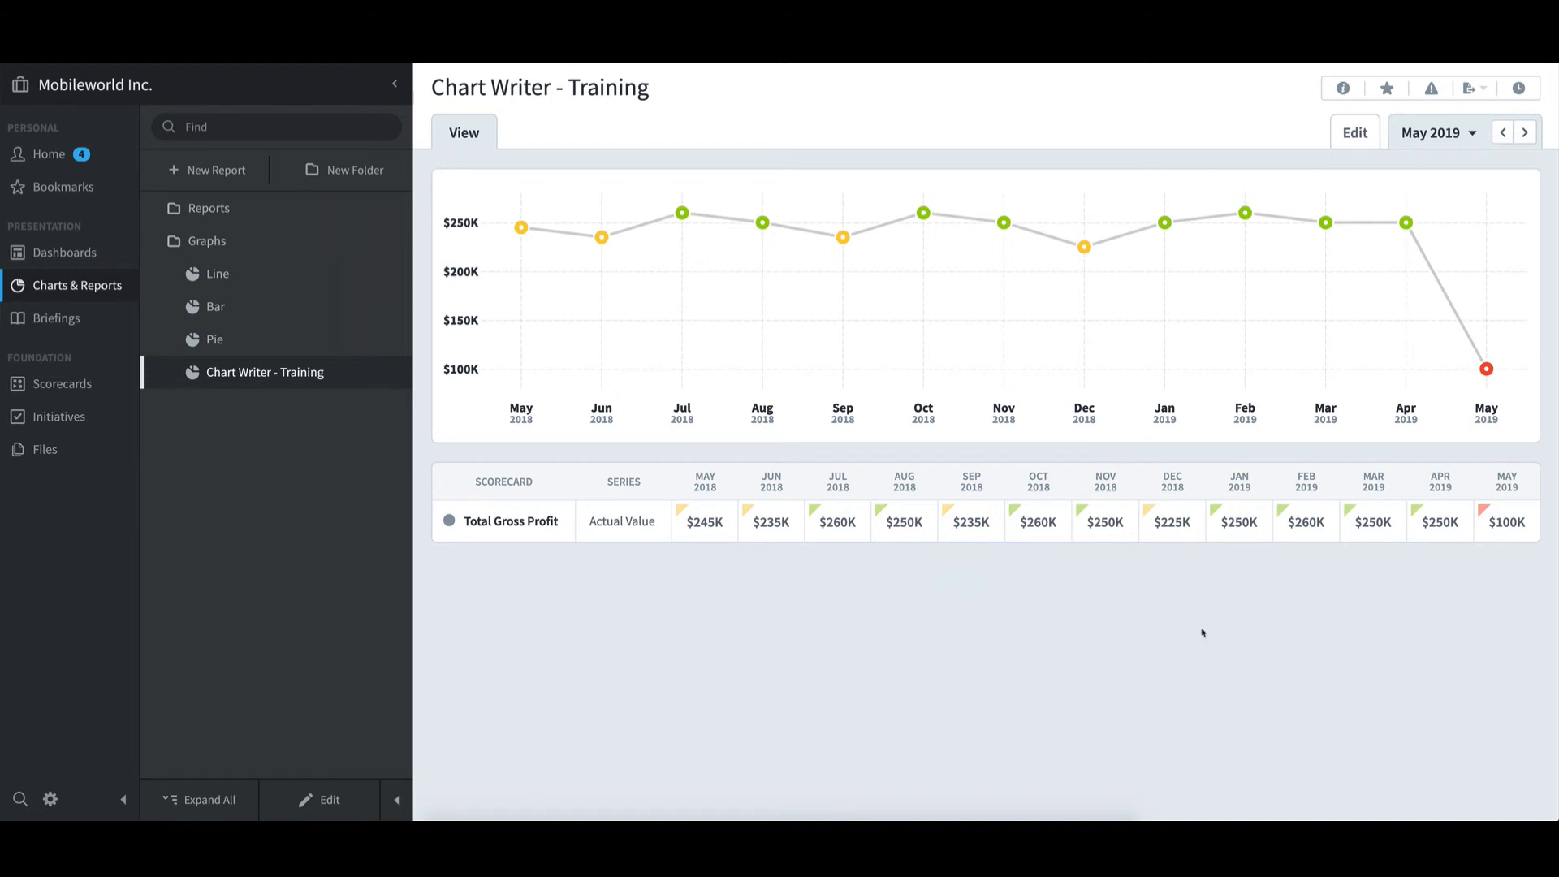
Set the background thresholds of the Chart Writer - Training report to Total Gross Profit and save the change
click(340, 802)
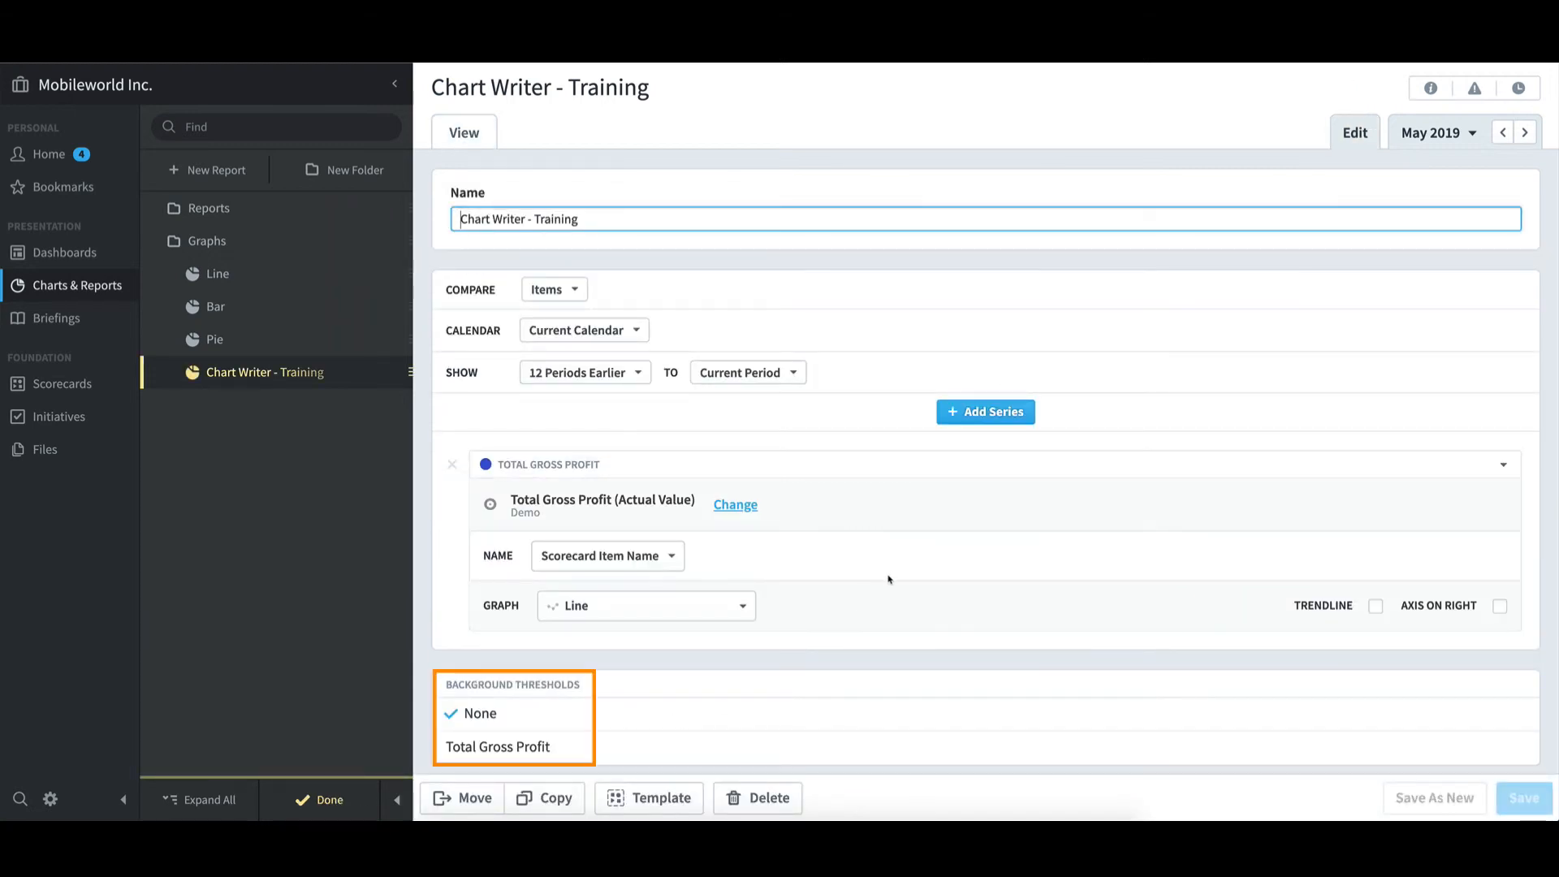
click(540, 748)
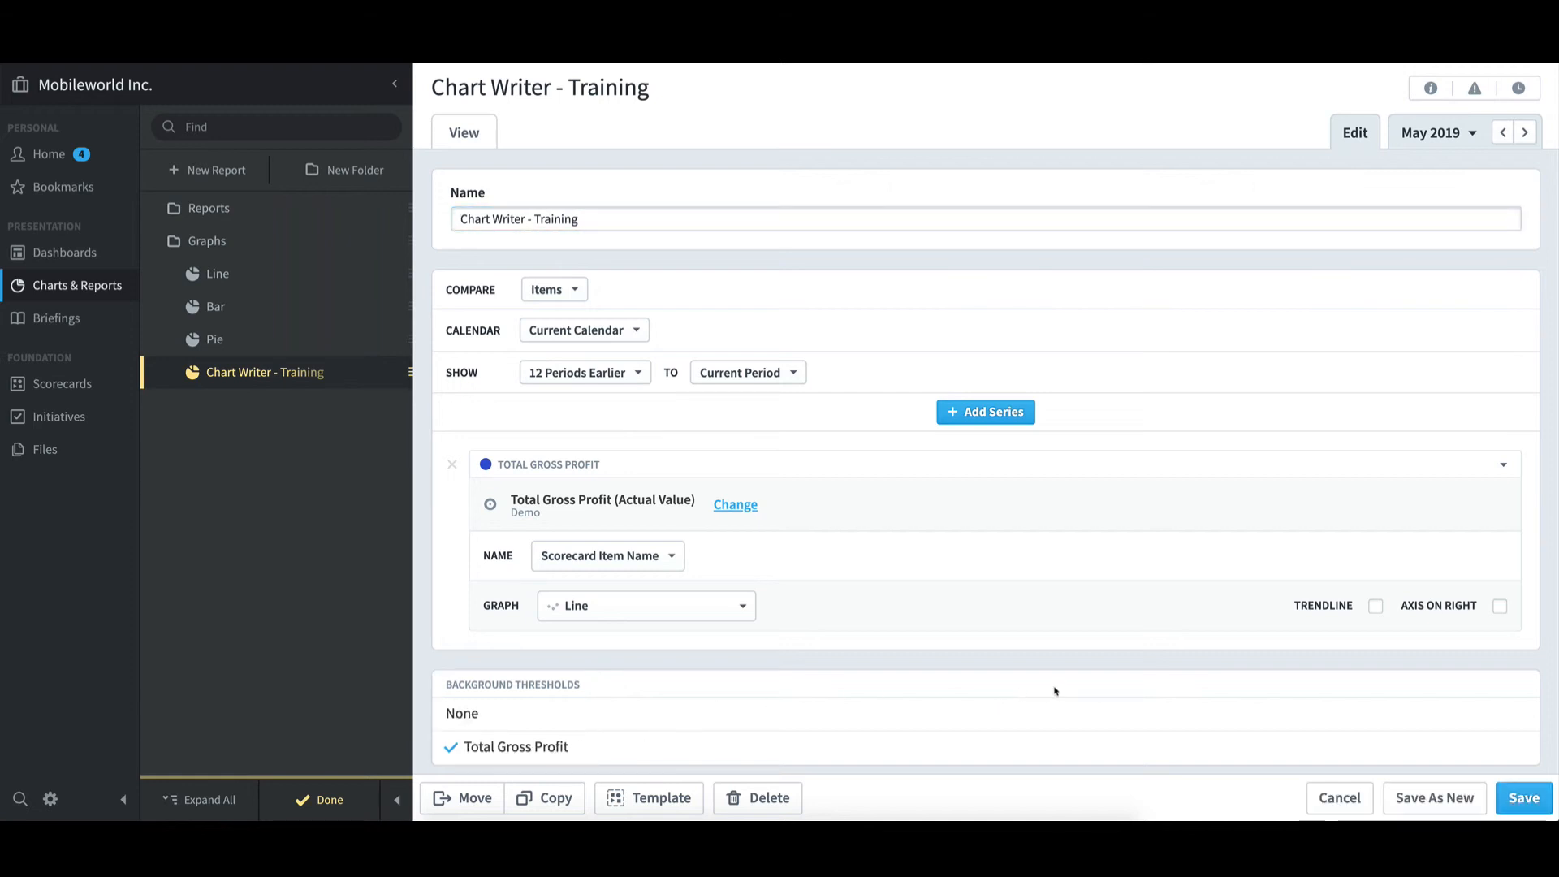
click(1538, 799)
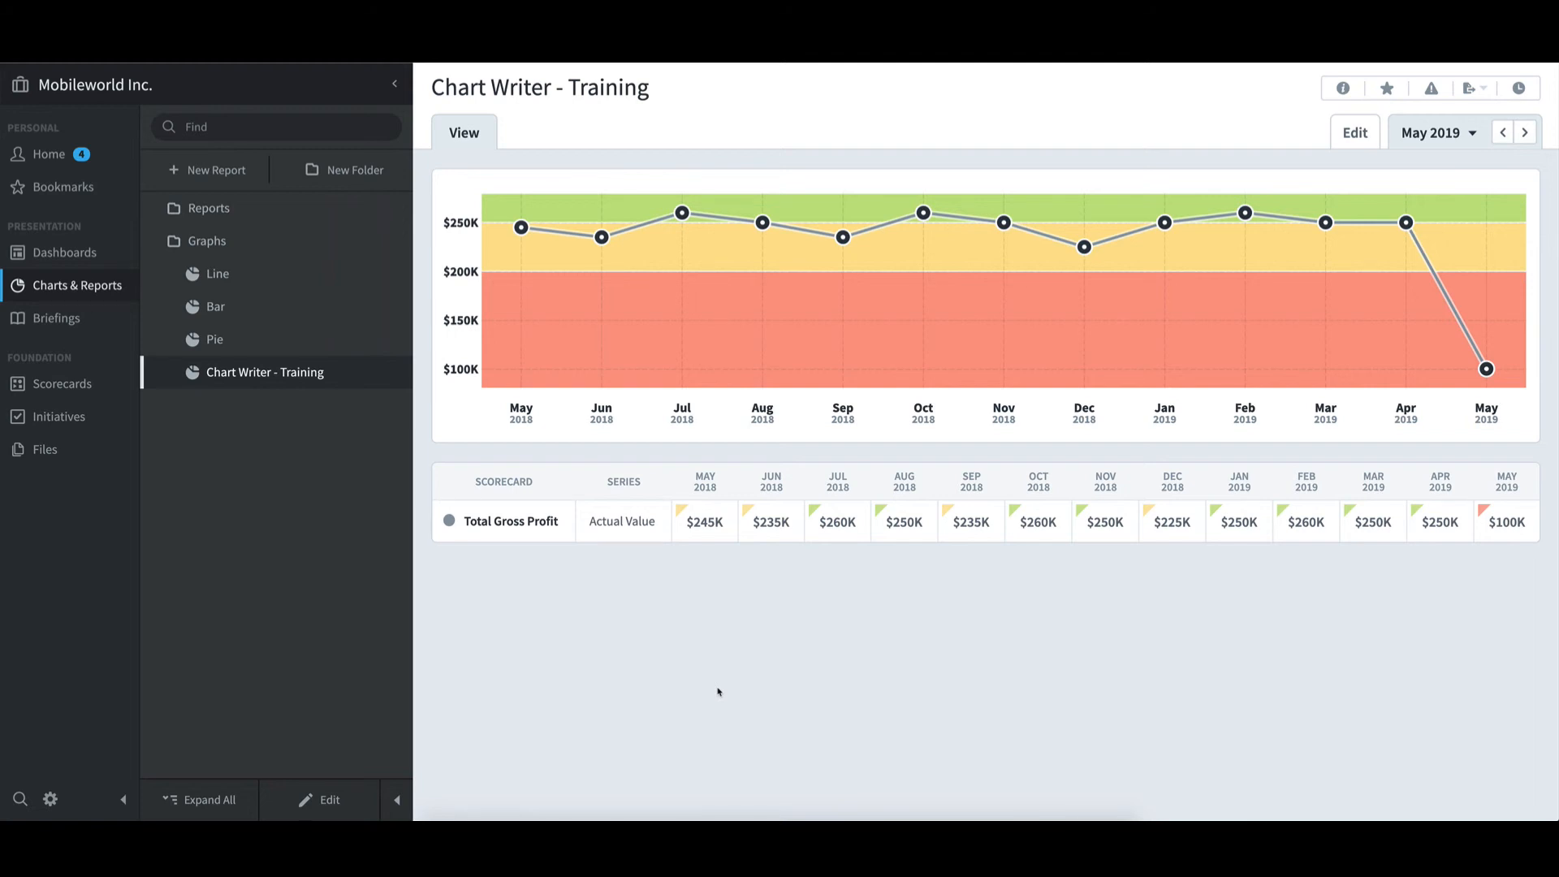
Start another new report of the Chart Writer type
click(239, 172)
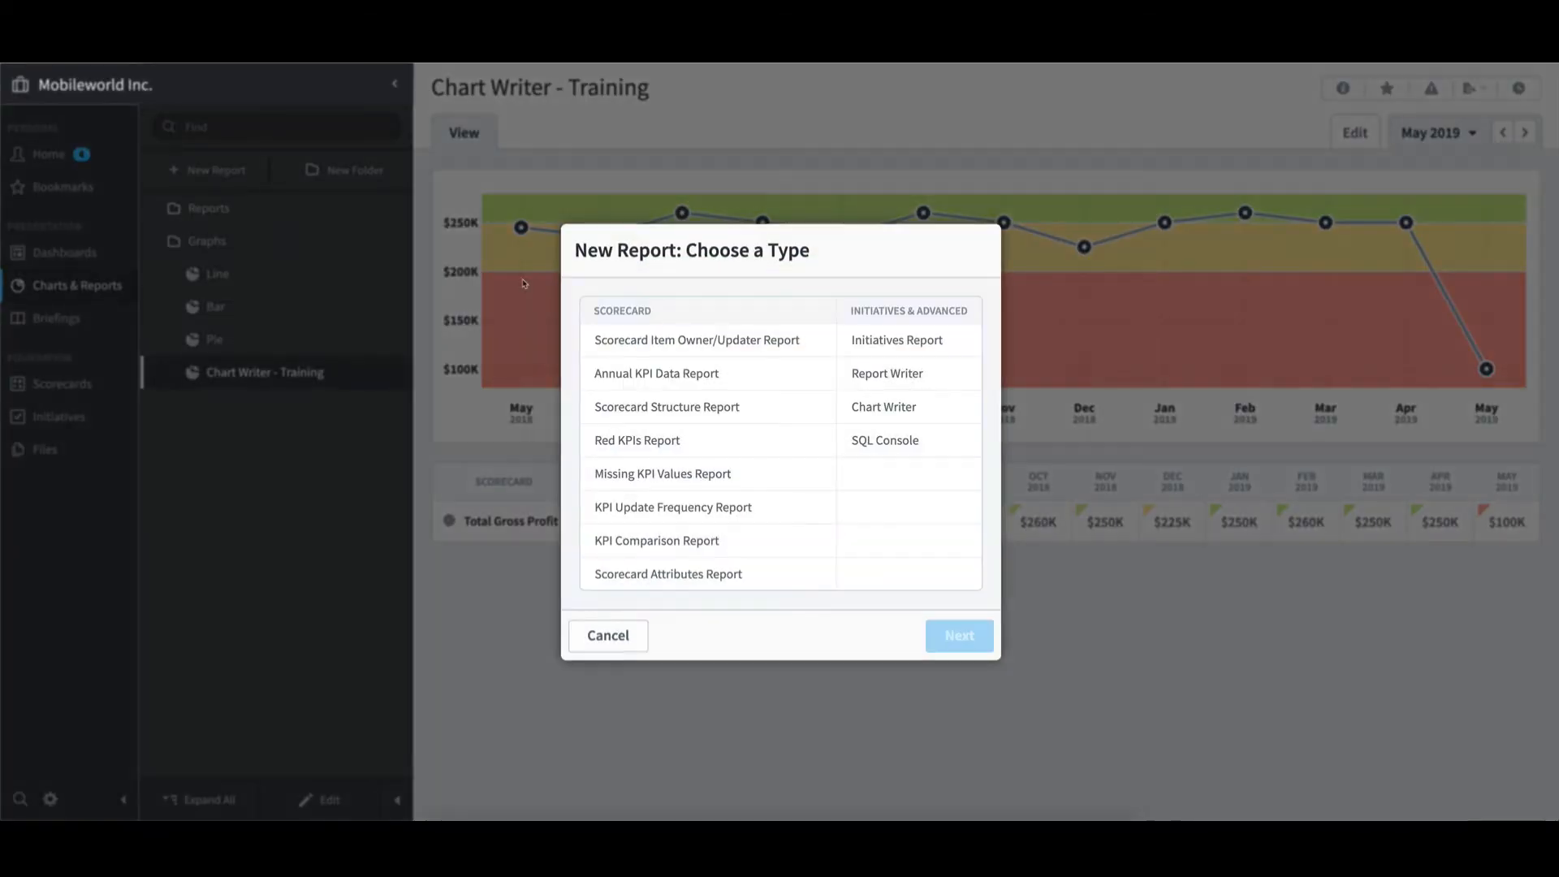
click(914, 410)
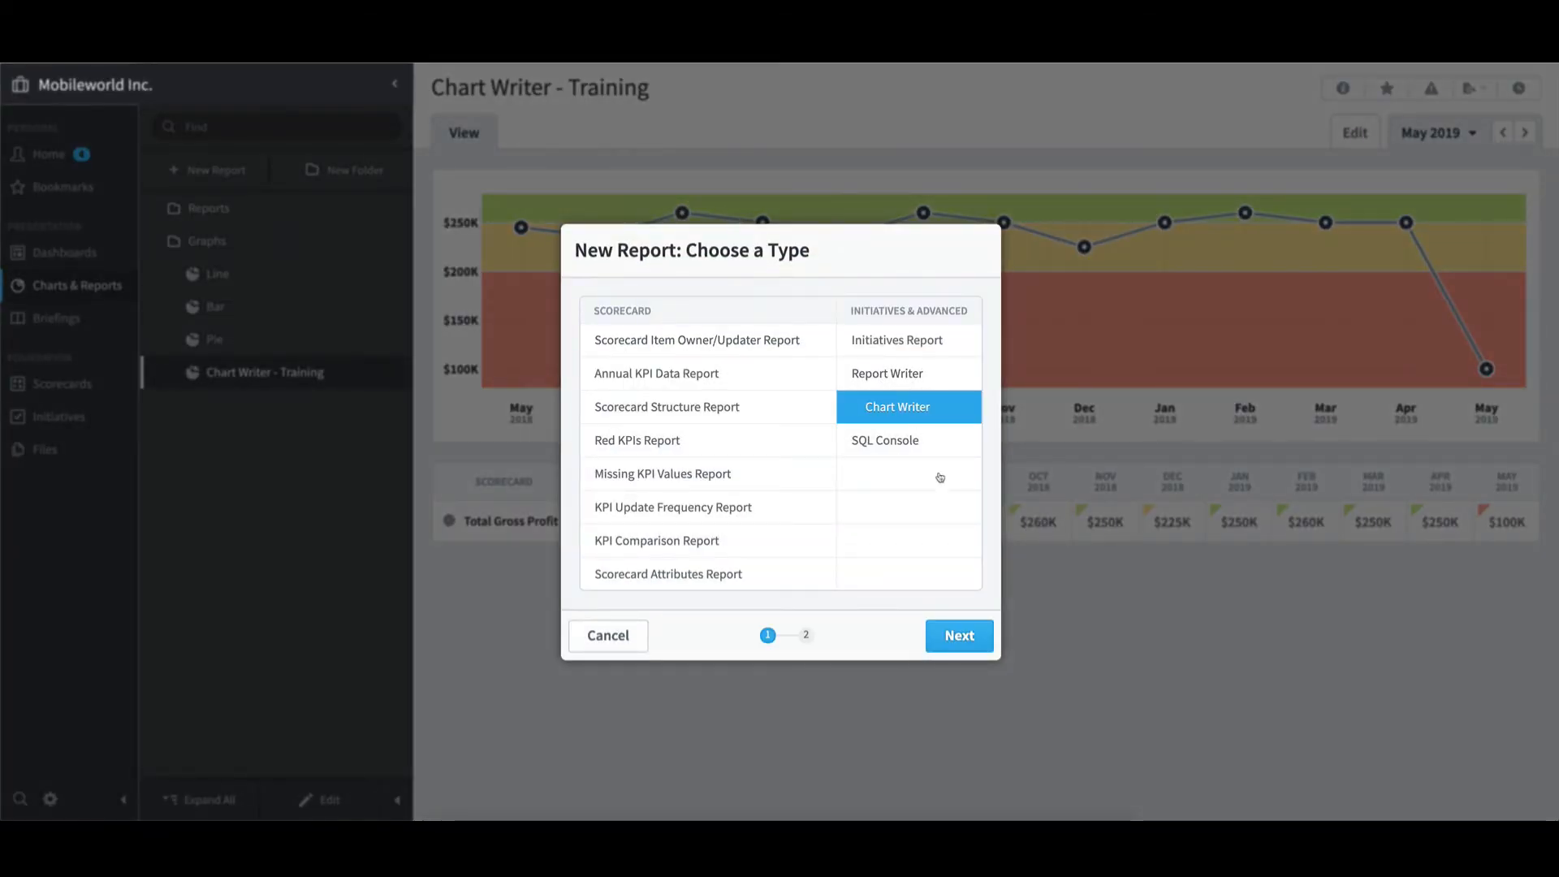
click(968, 636)
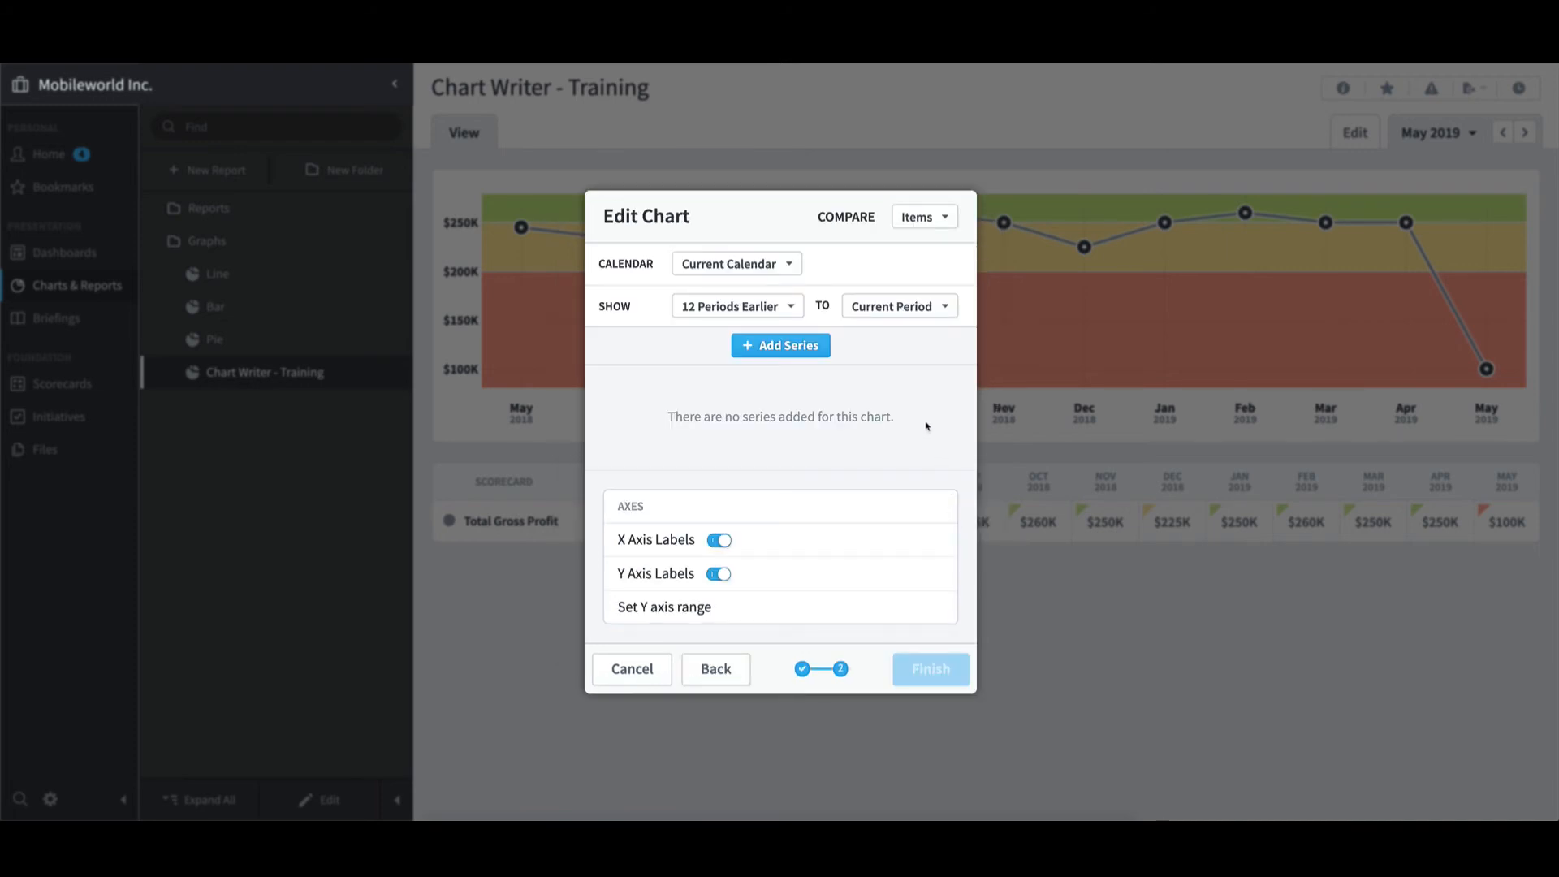
Add a series for the Actual Value of Total Gross Profit, found under Increase Profit in the Demo organization's Financial perspective
click(818, 350)
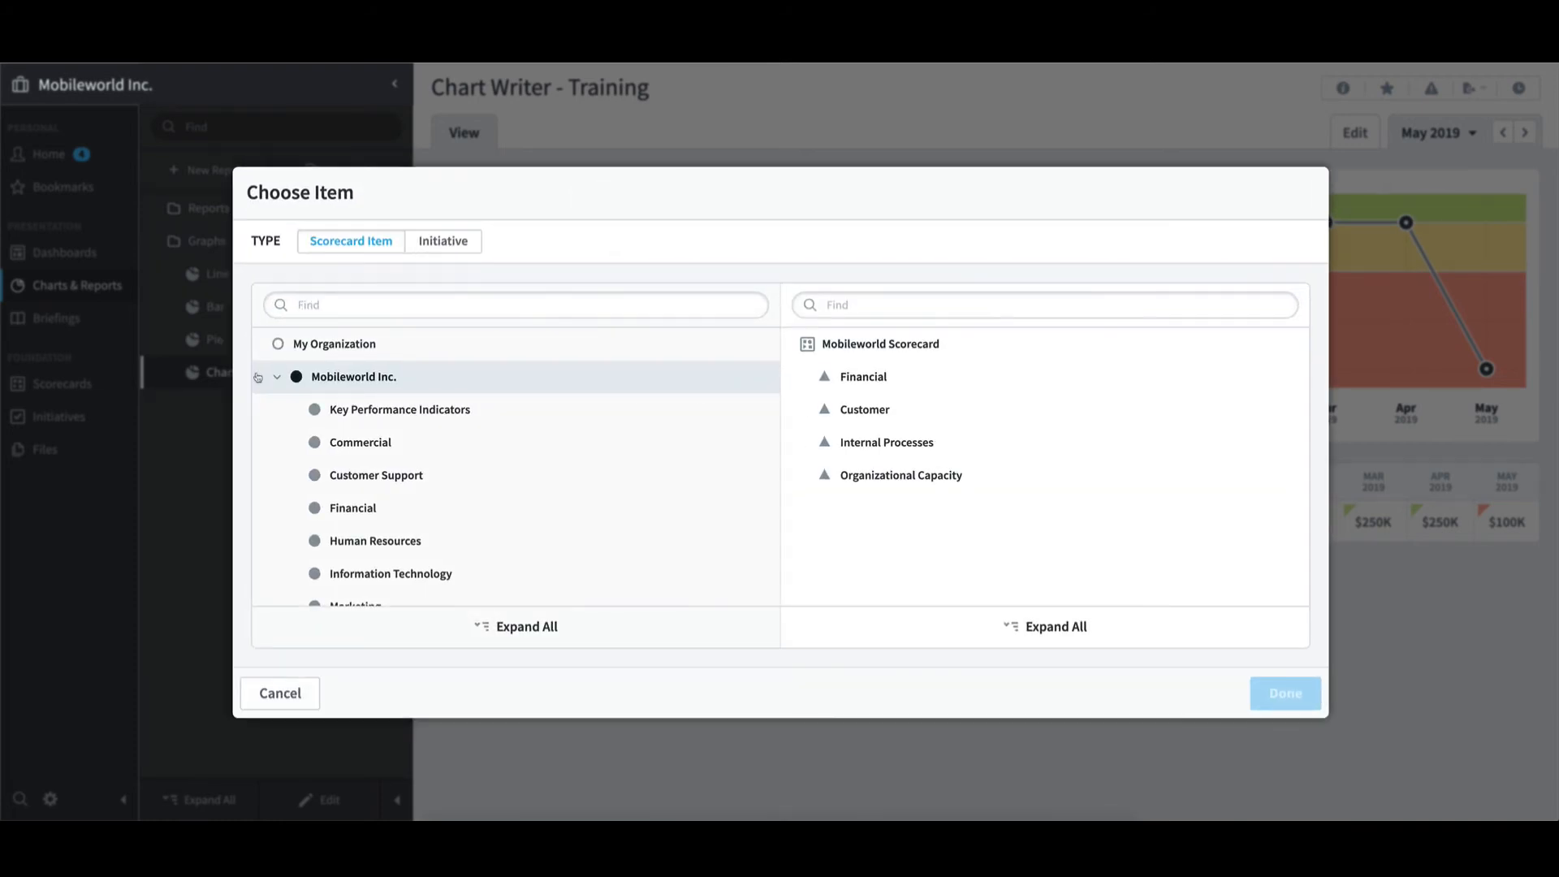
click(278, 378)
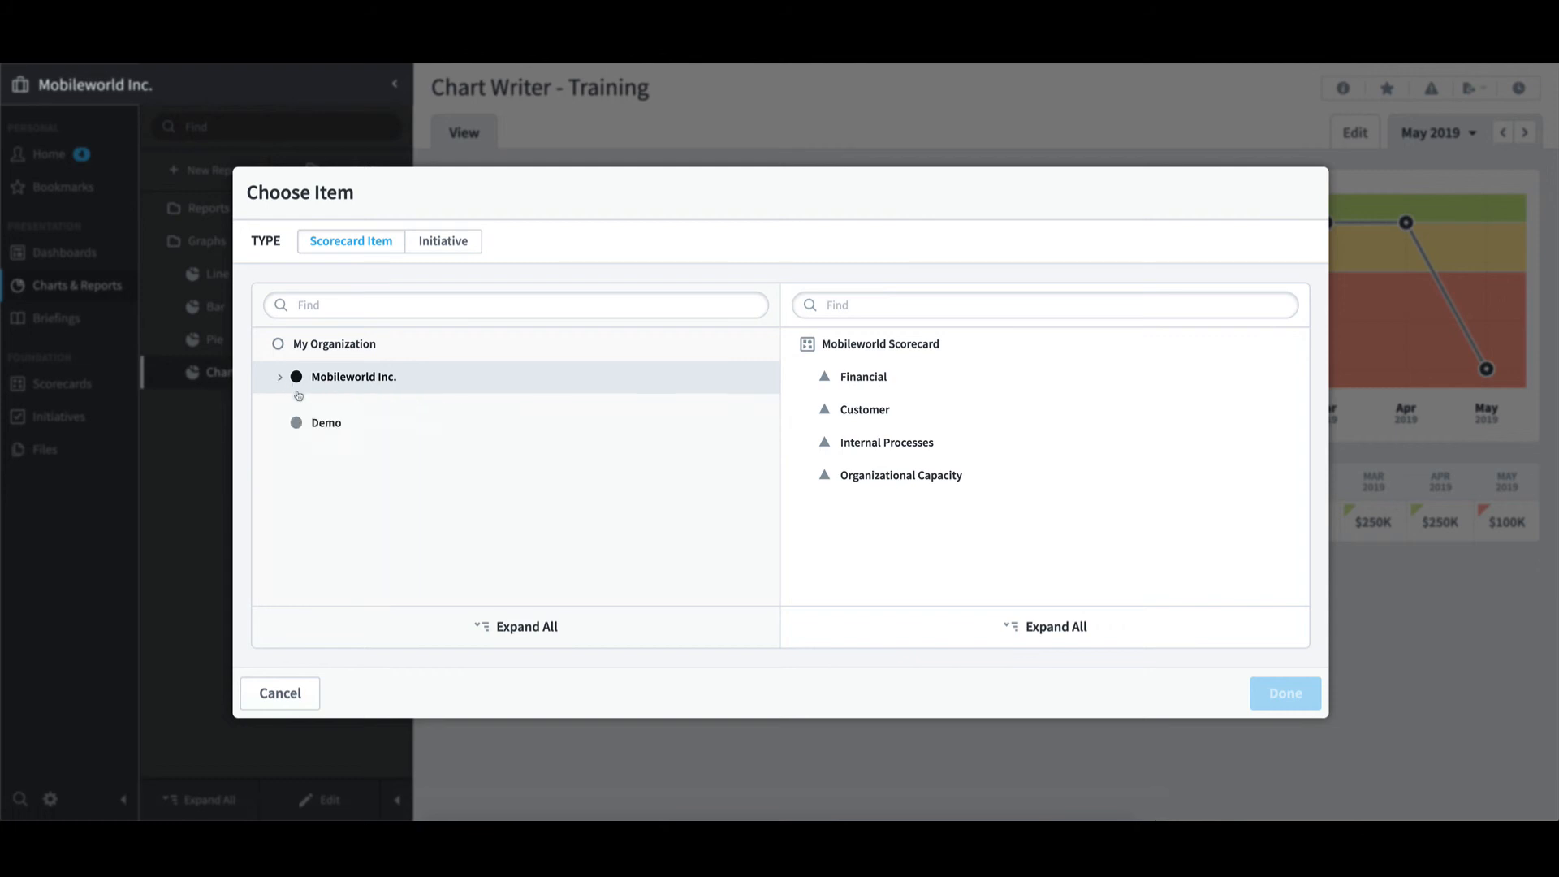
click(325, 409)
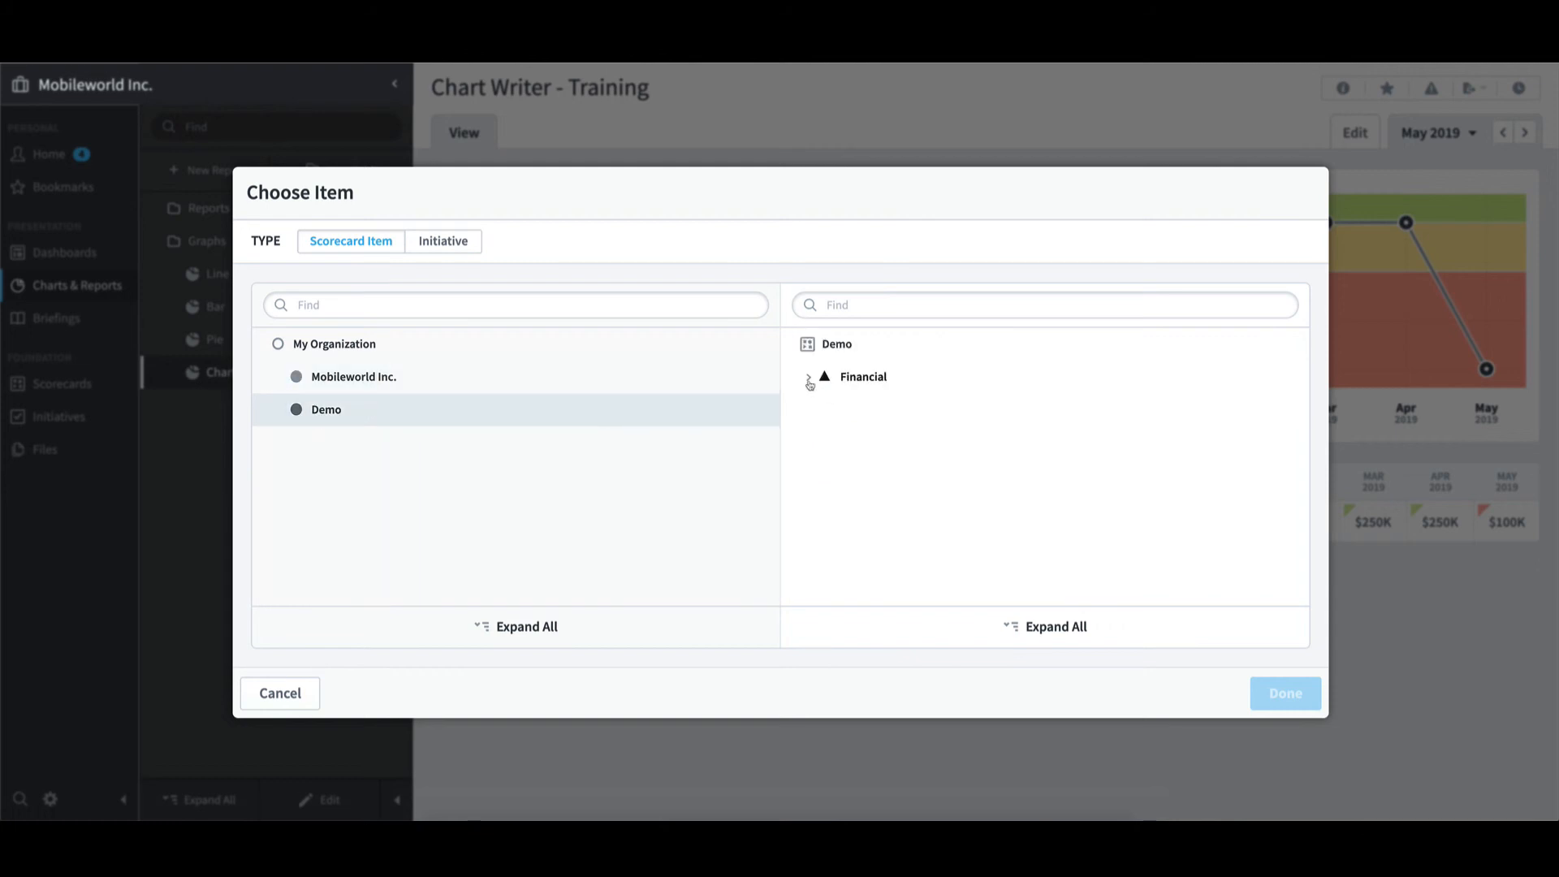
click(808, 379)
click(827, 443)
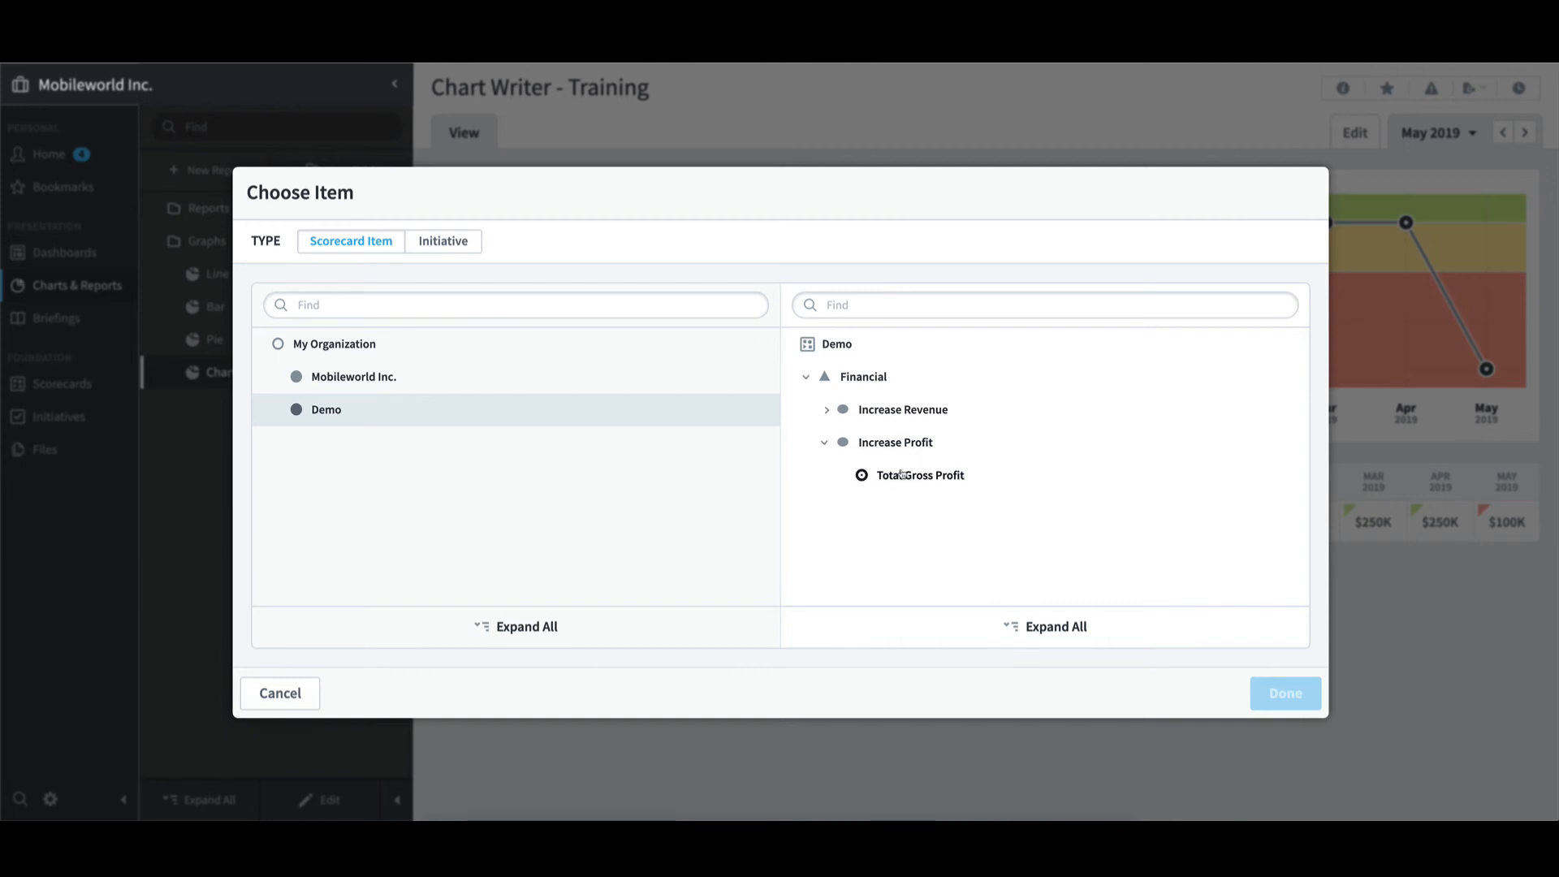
click(904, 476)
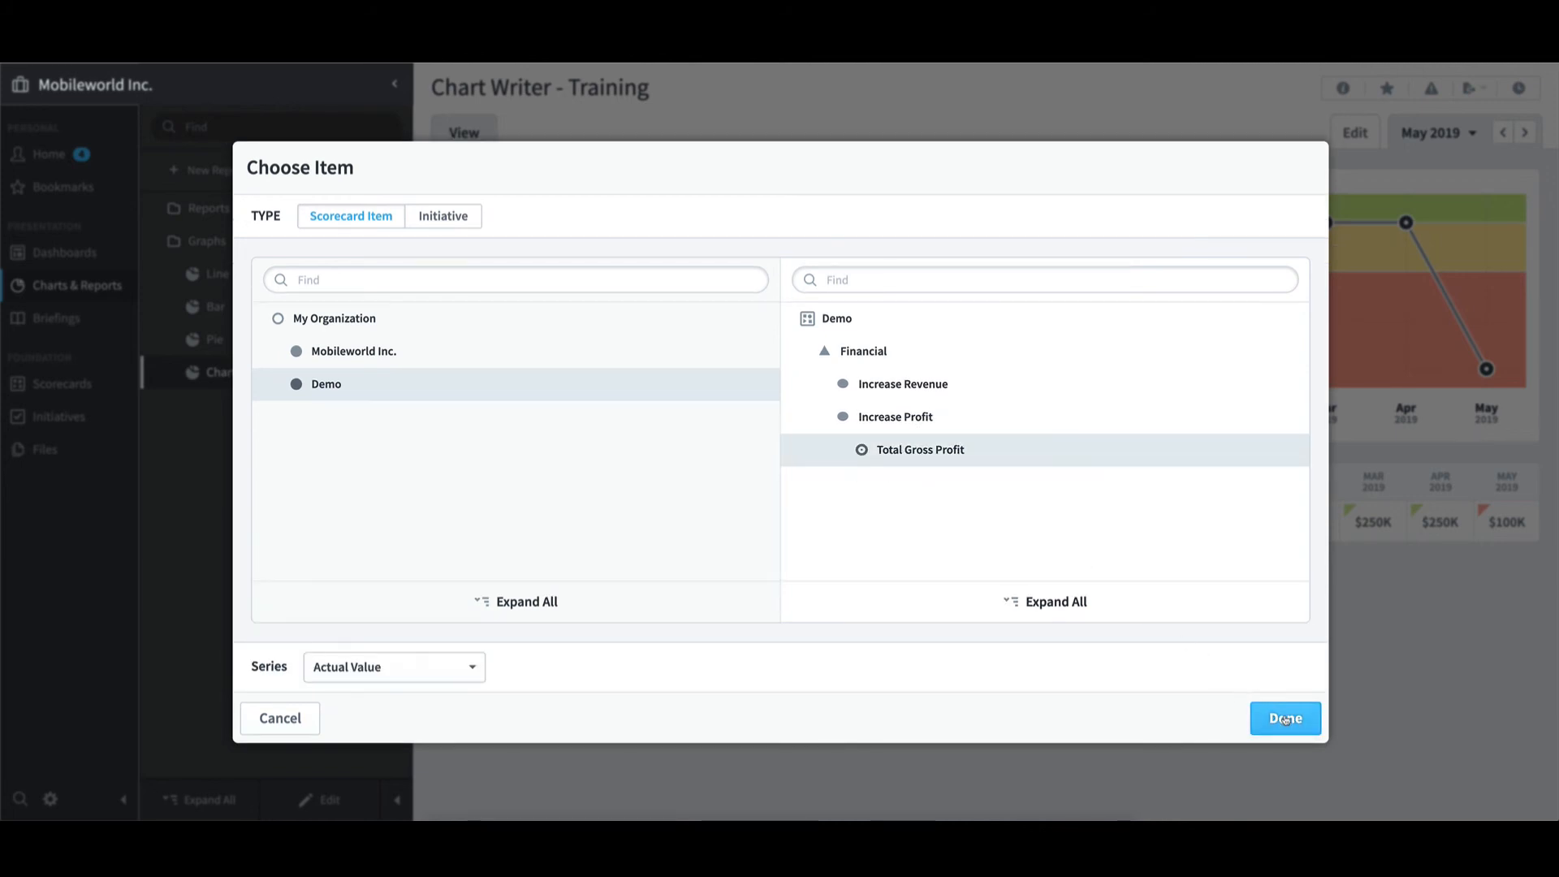
click(1285, 718)
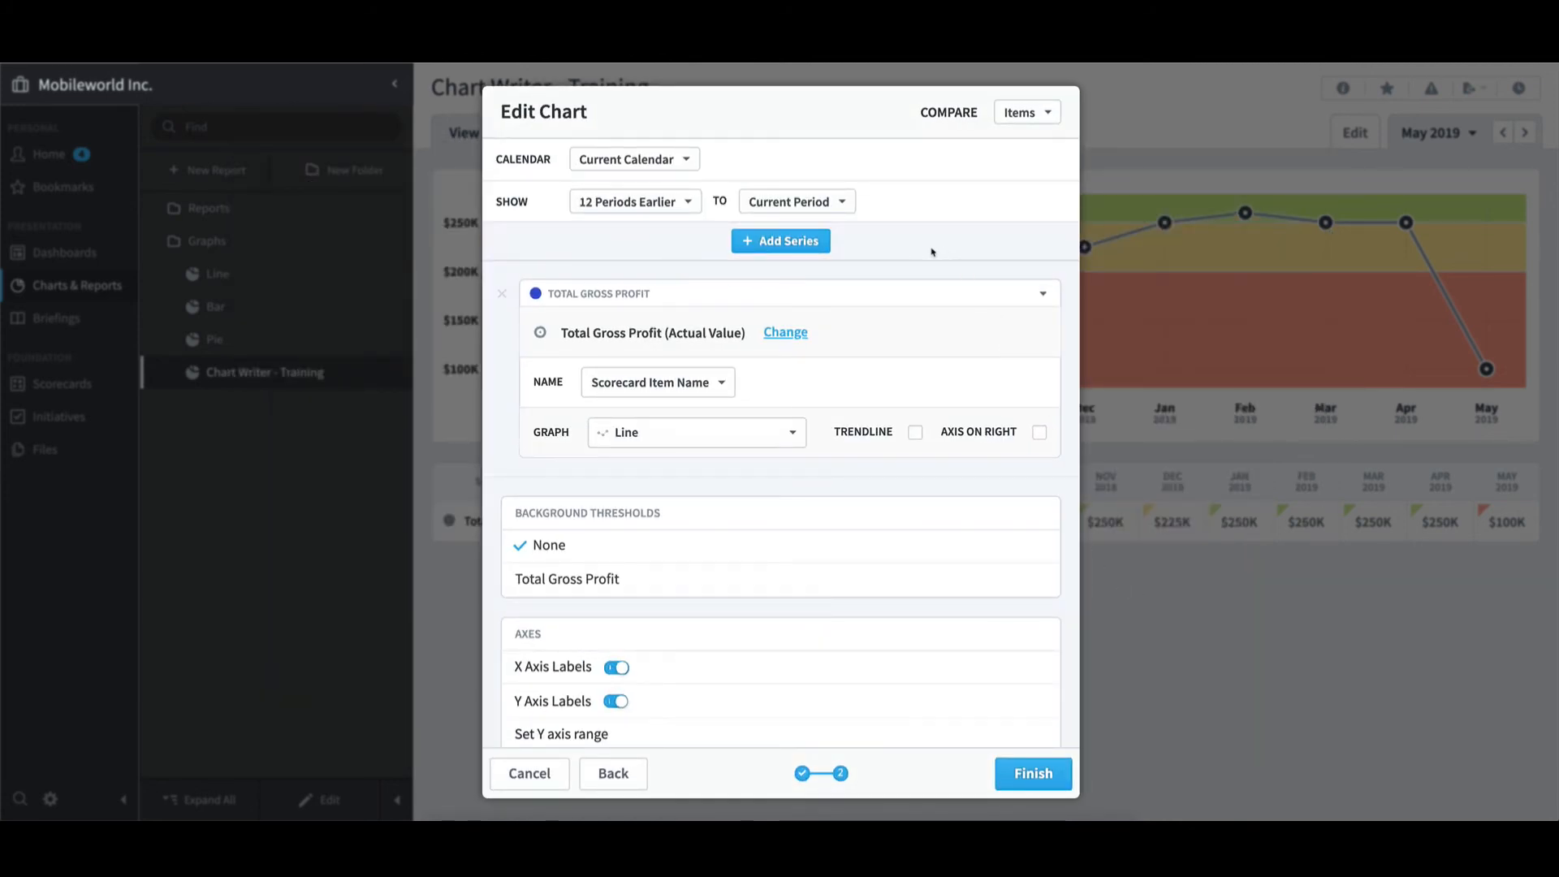
Look at the Initiative item type, then add a second series for the Score of the Demo organization's Total Gross Profit
click(817, 246)
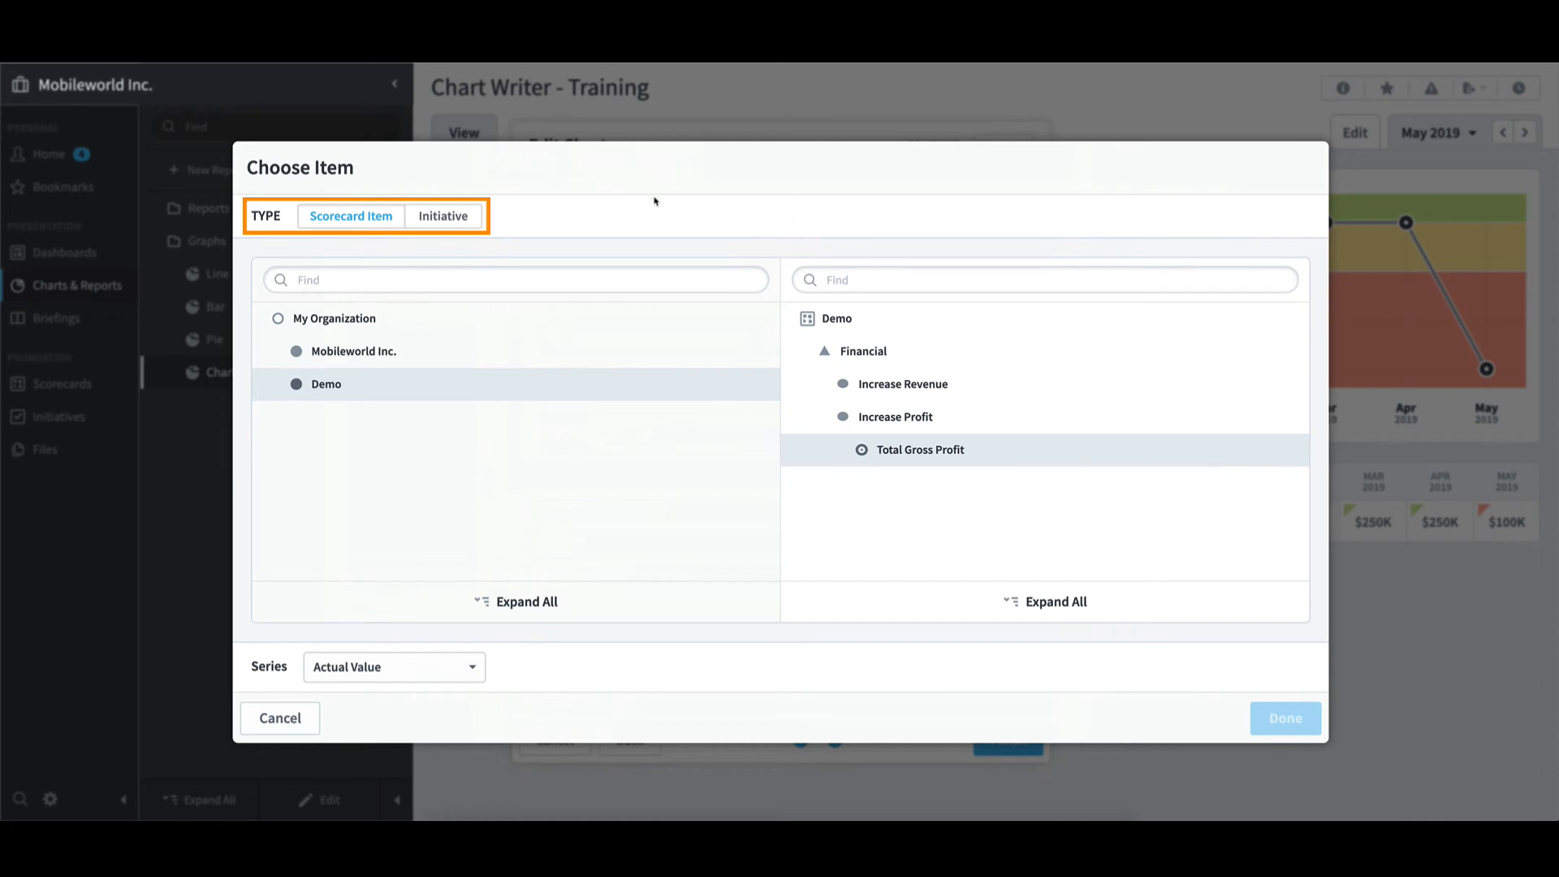
click(477, 222)
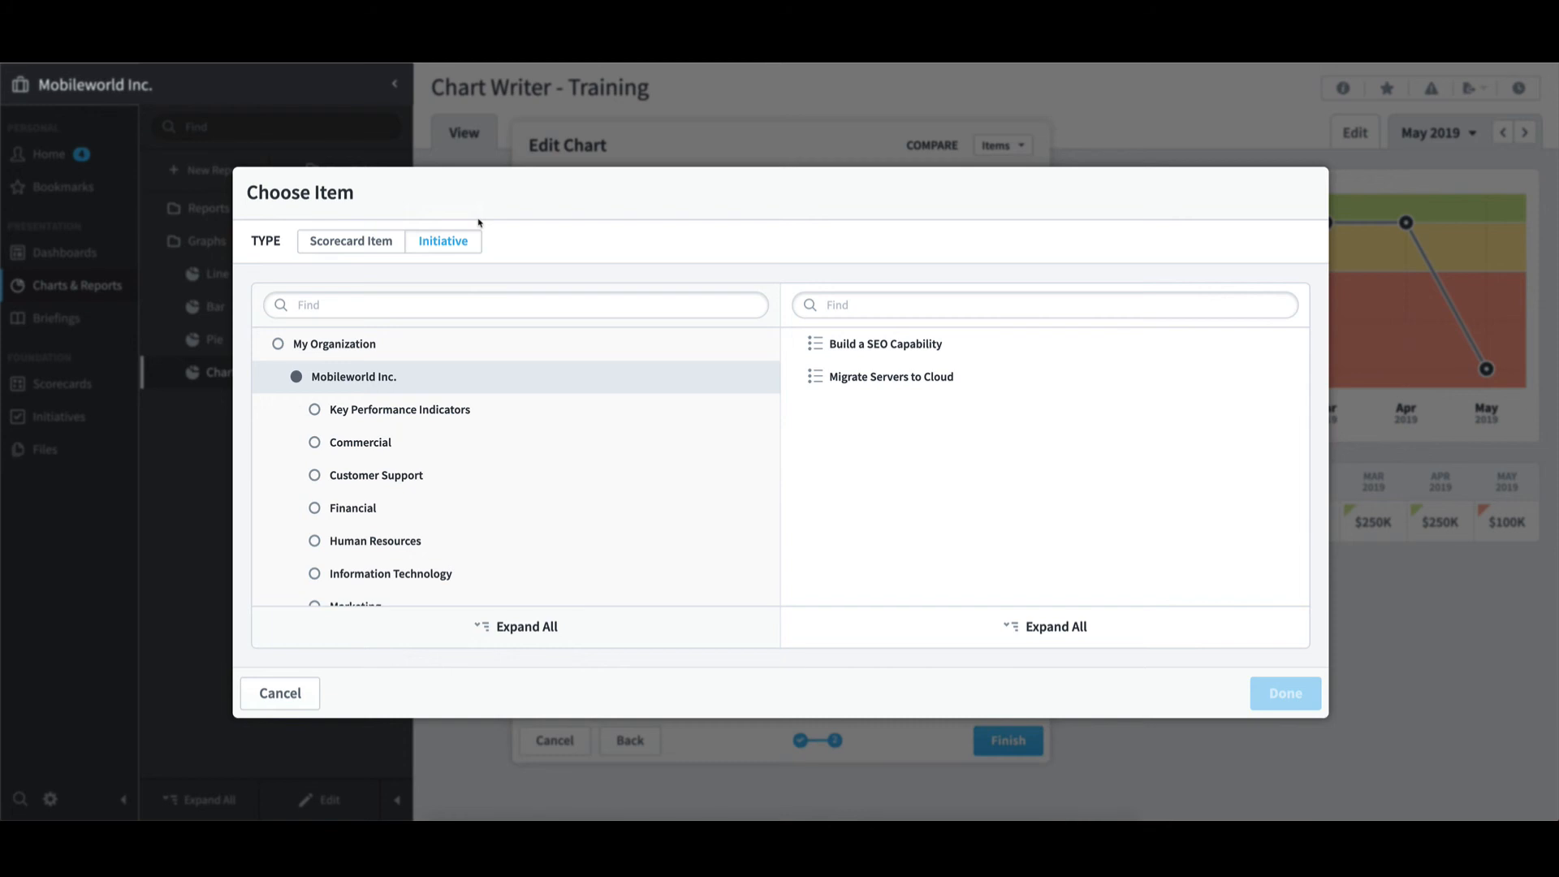
click(391, 243)
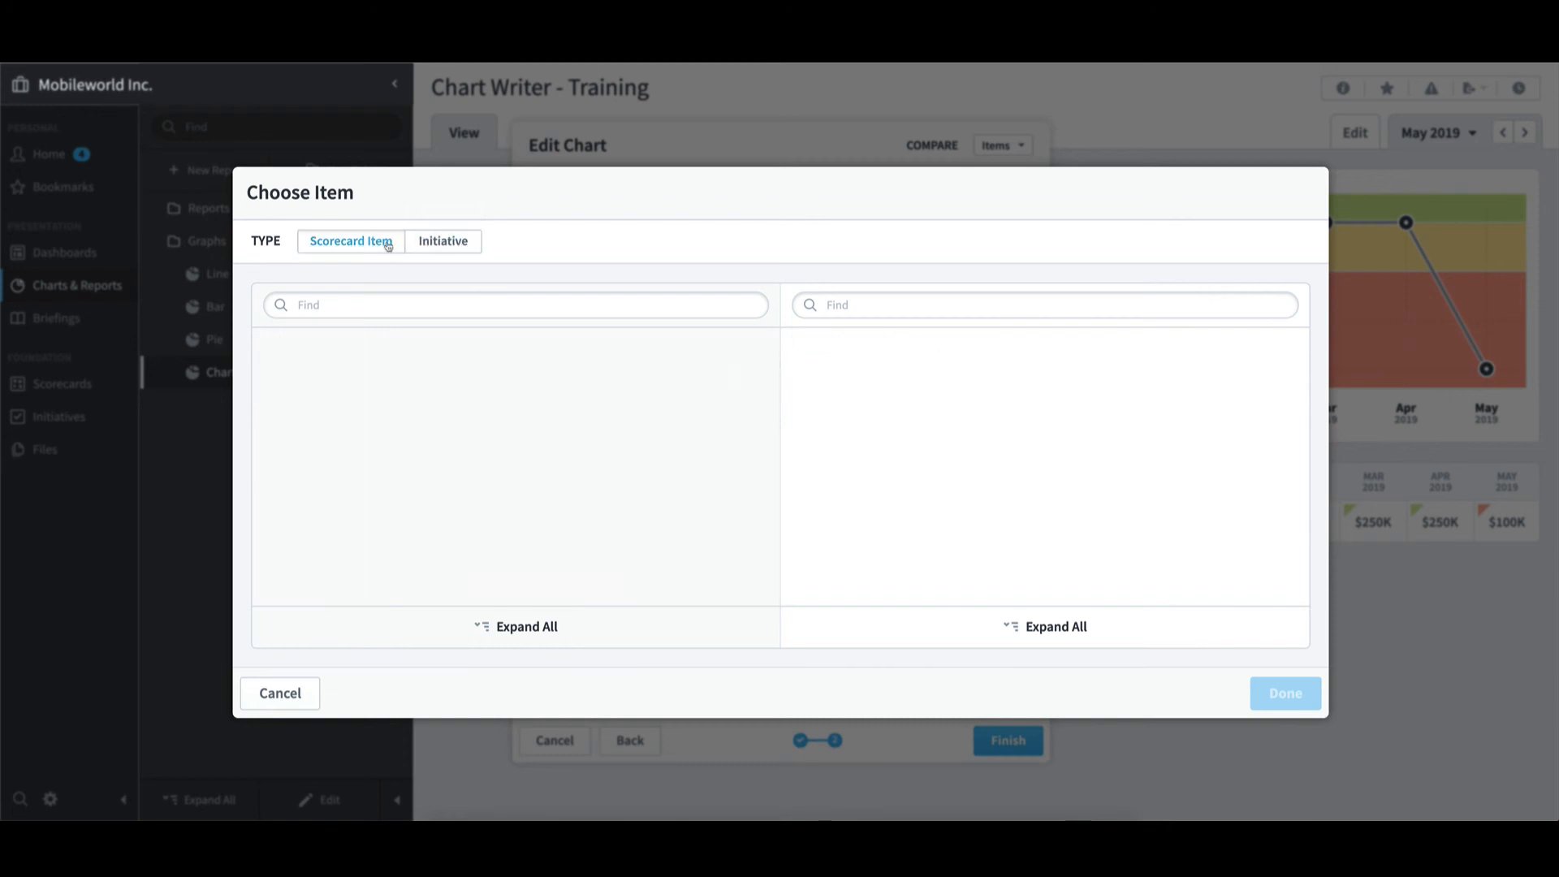
click(279, 377)
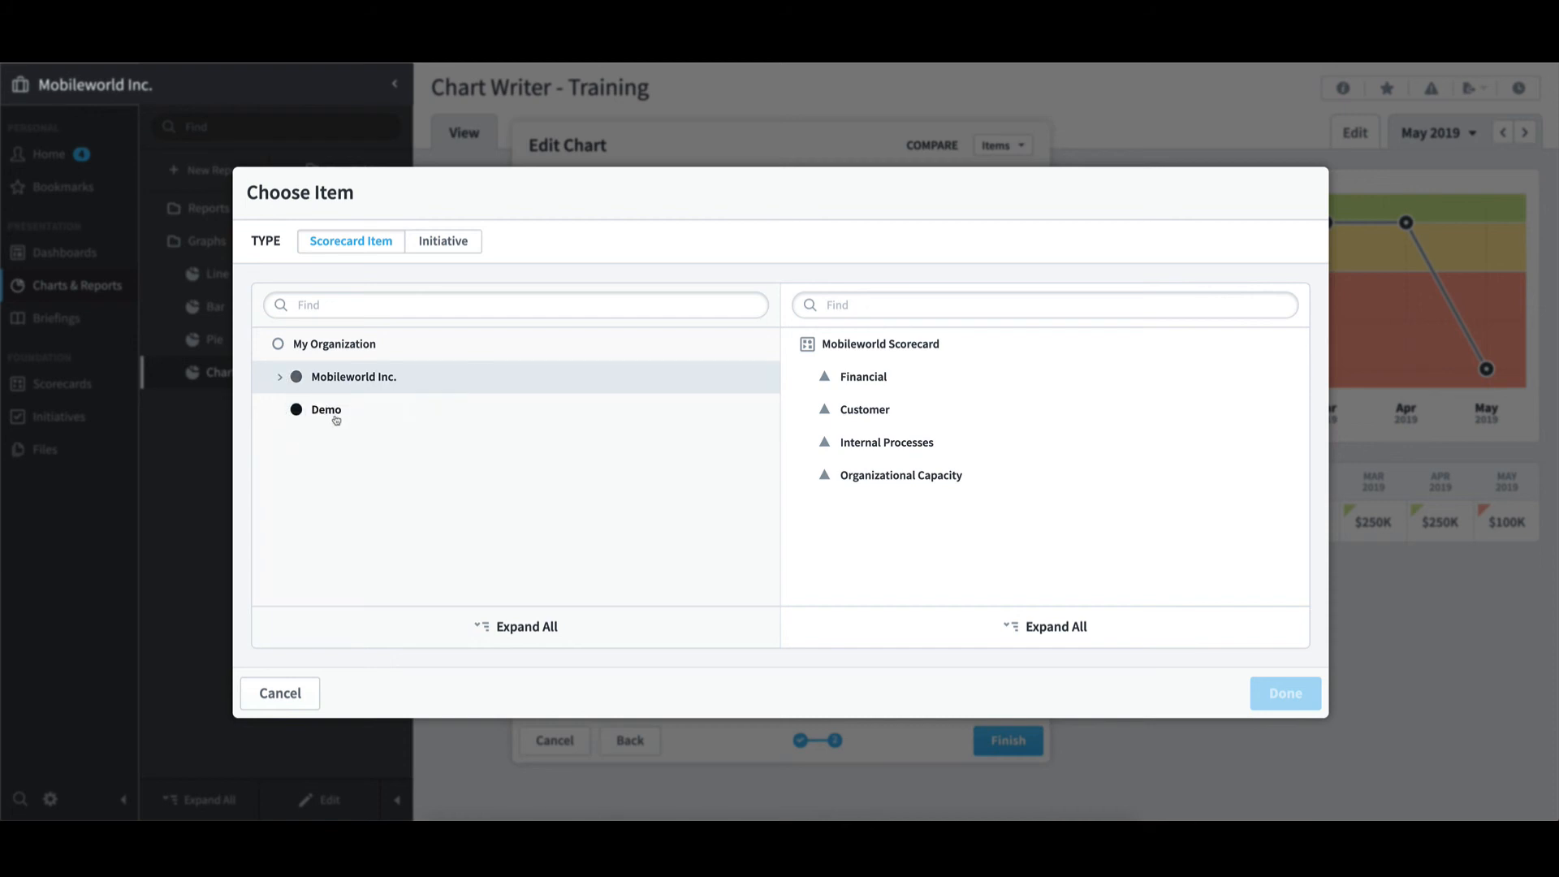
click(334, 412)
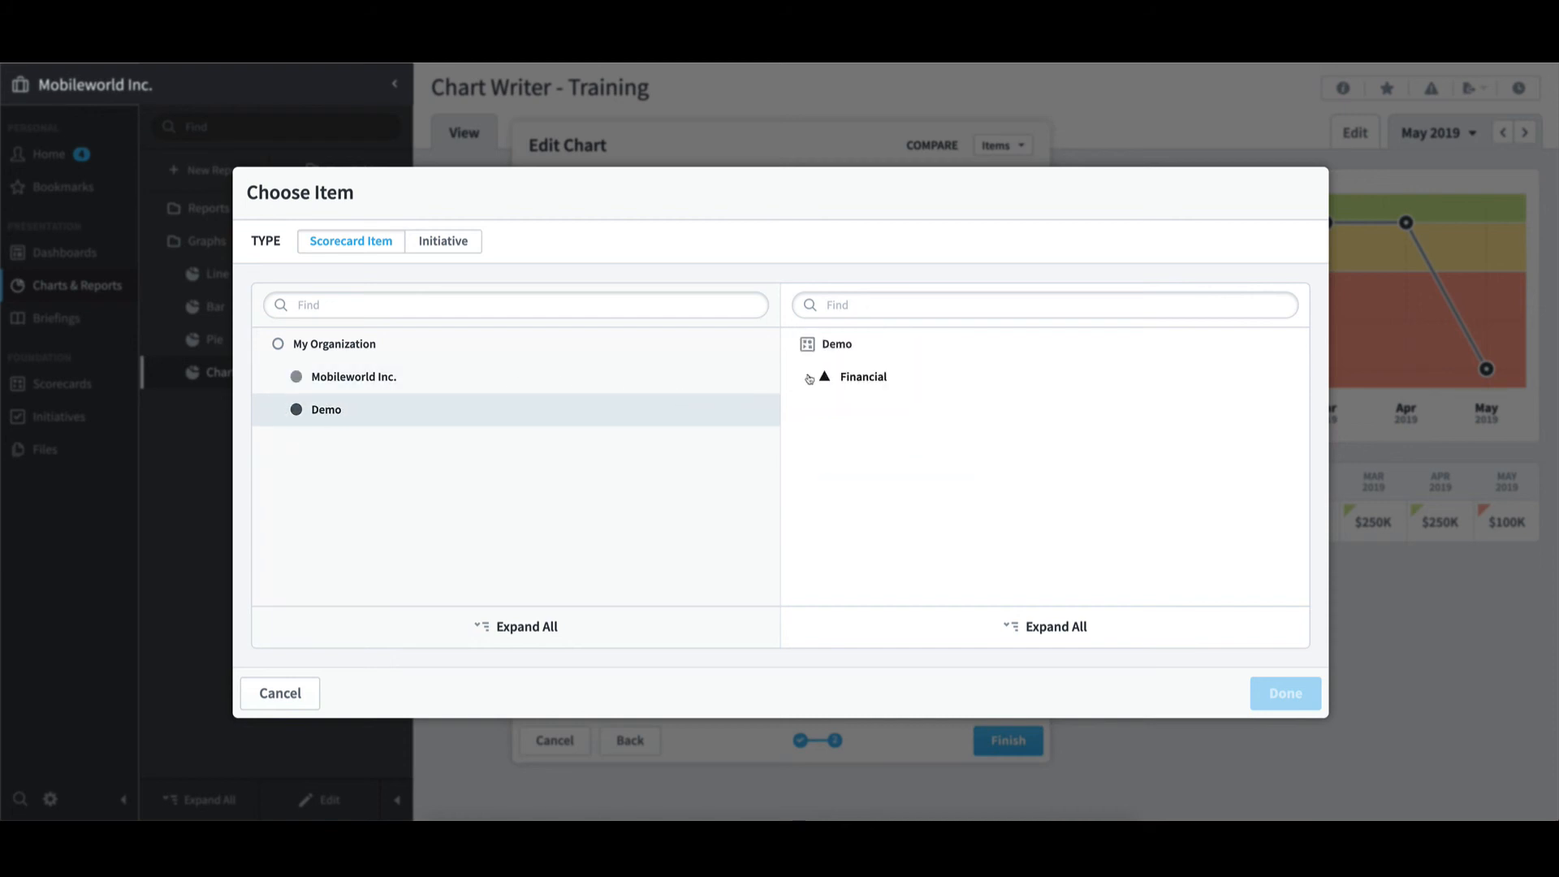
click(808, 377)
click(825, 443)
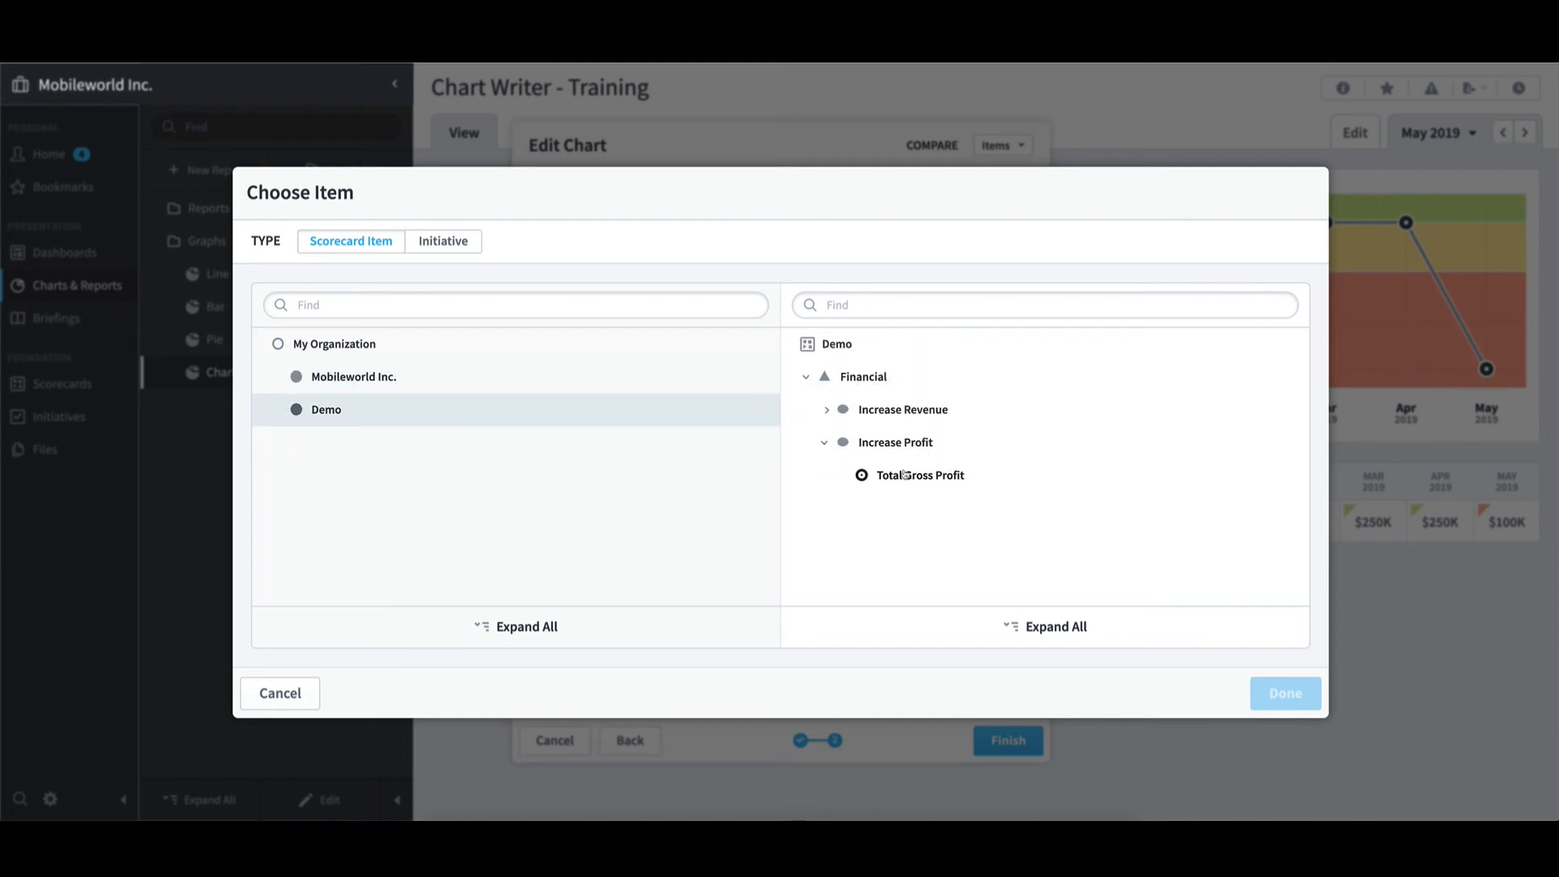
click(907, 474)
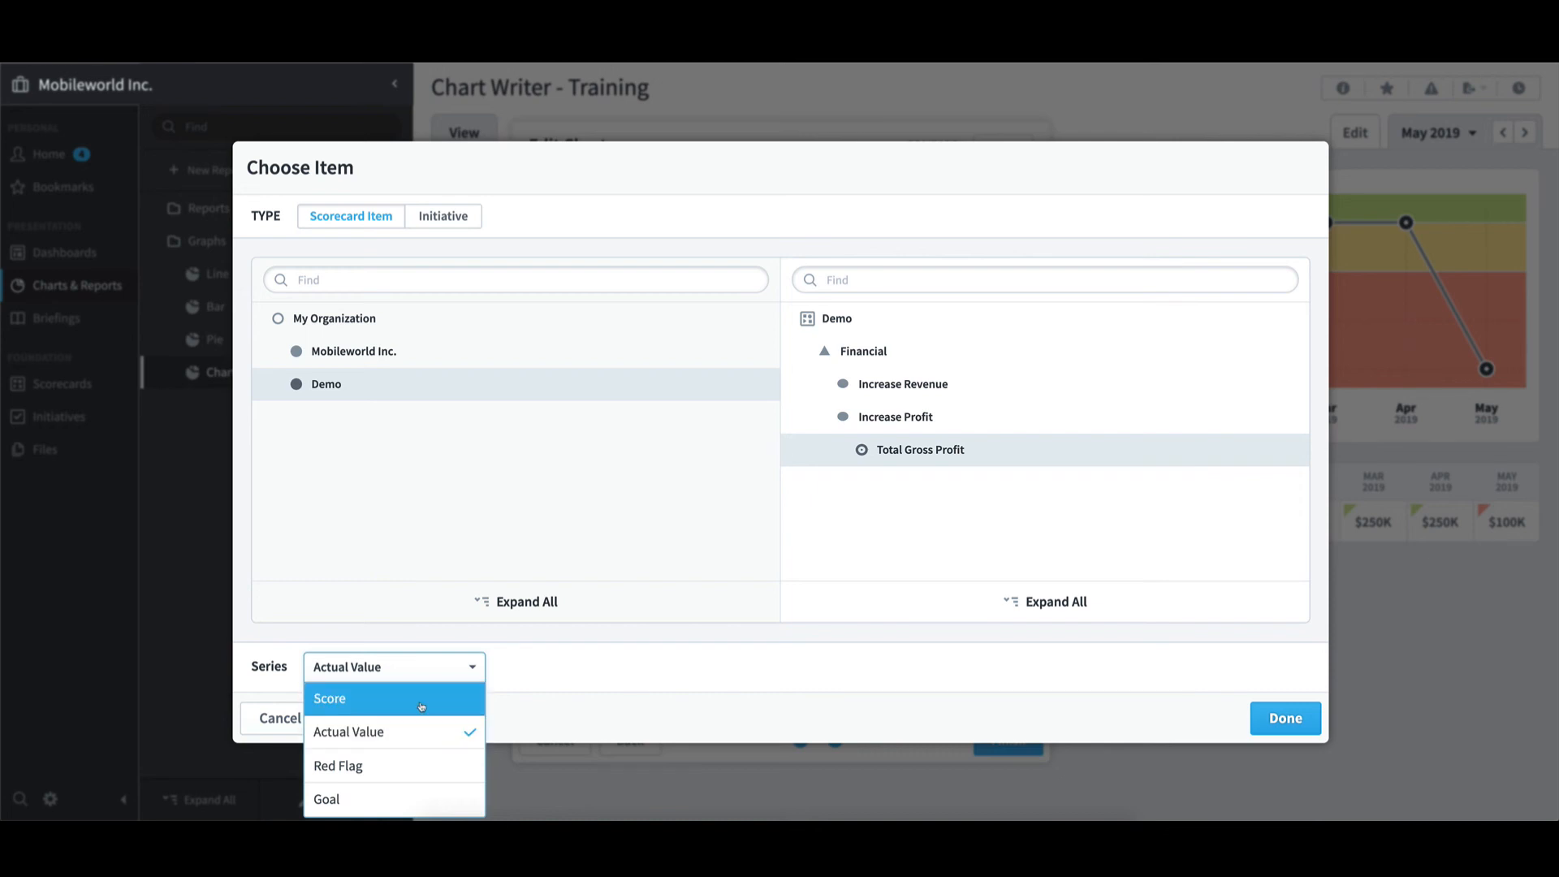
click(424, 700)
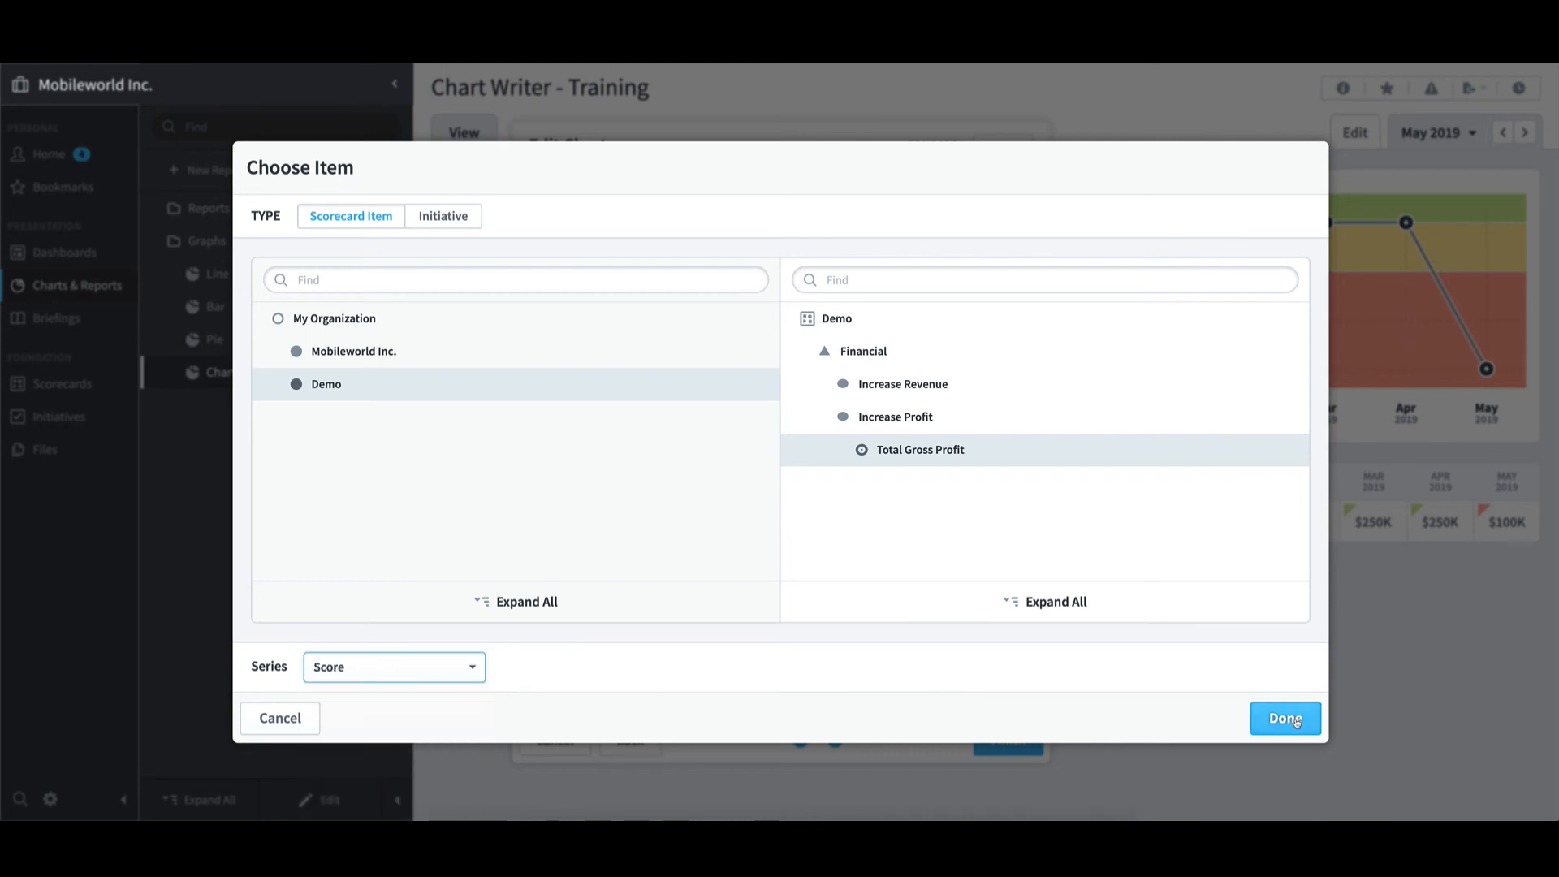
click(1297, 723)
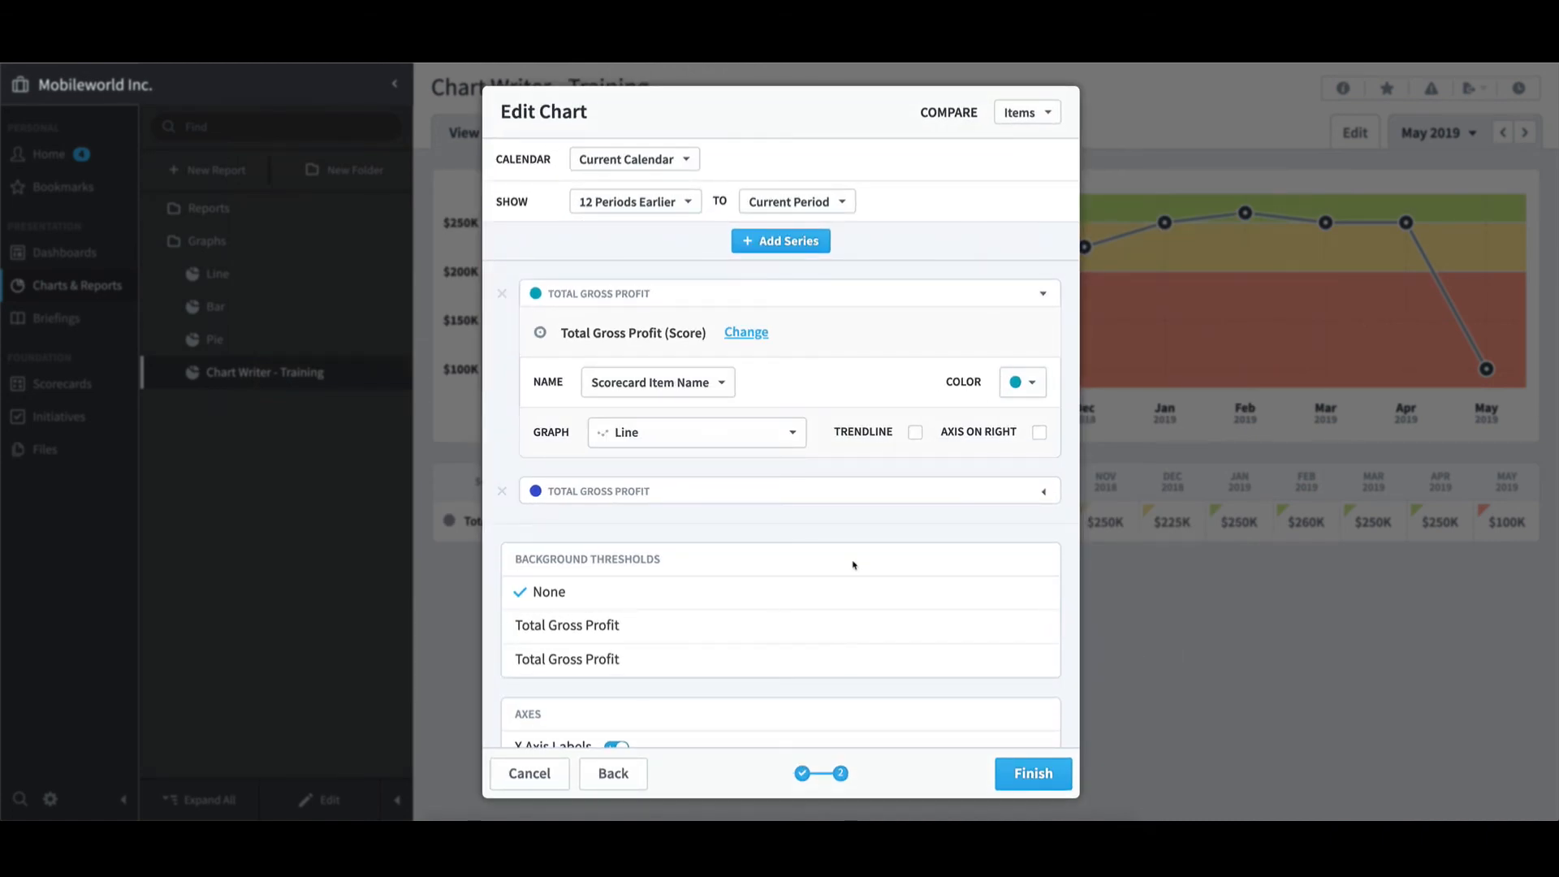
Set the Total Gross Profit Score series to a Bar graph with its axis on the right and finish the chart
click(794, 440)
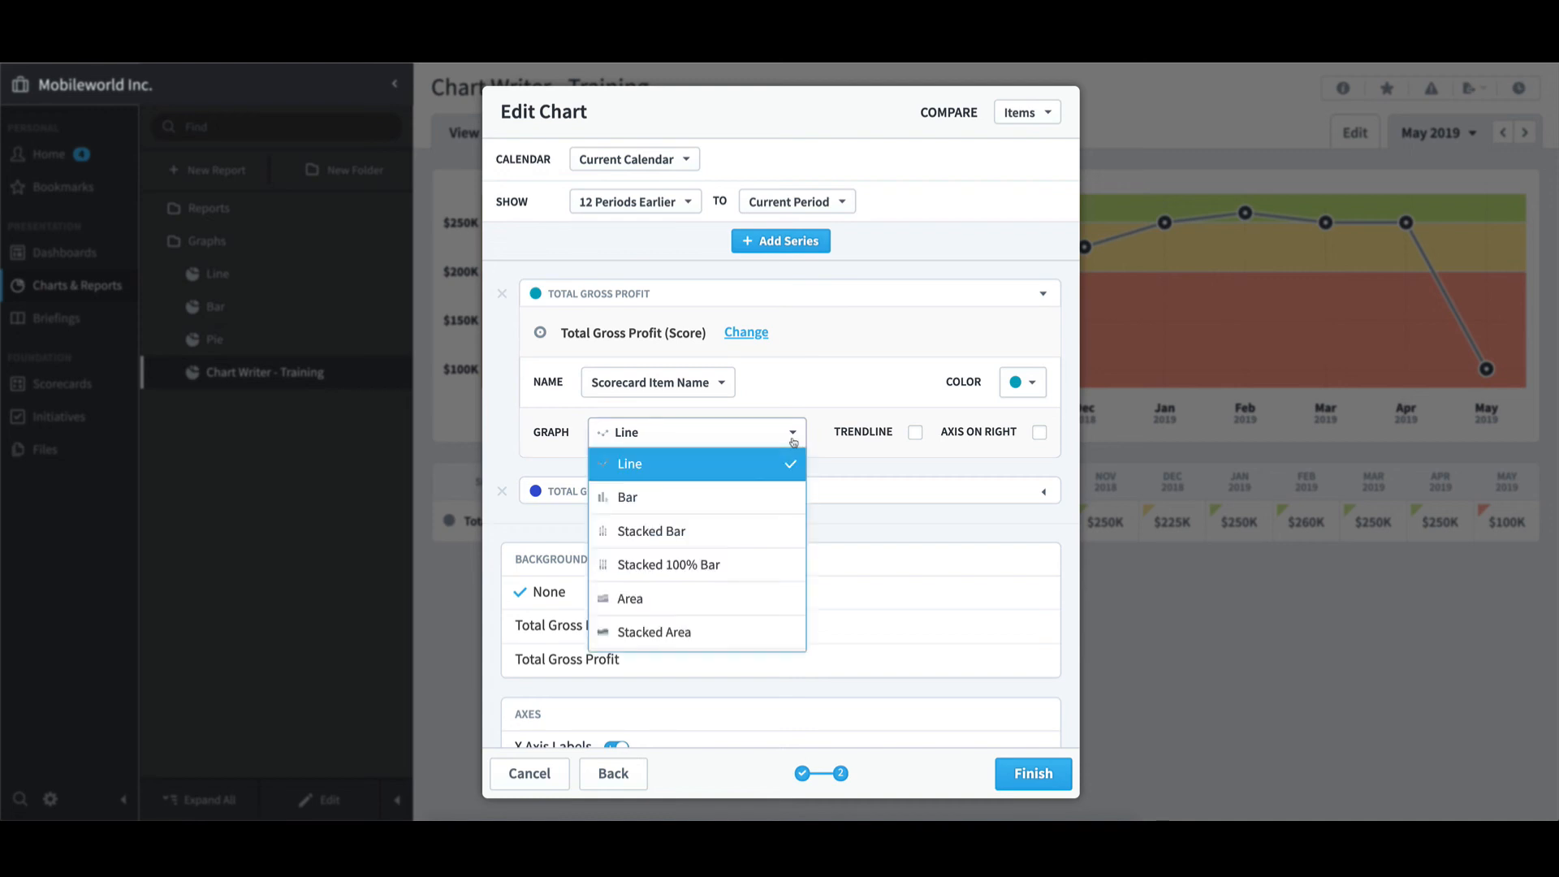
click(774, 495)
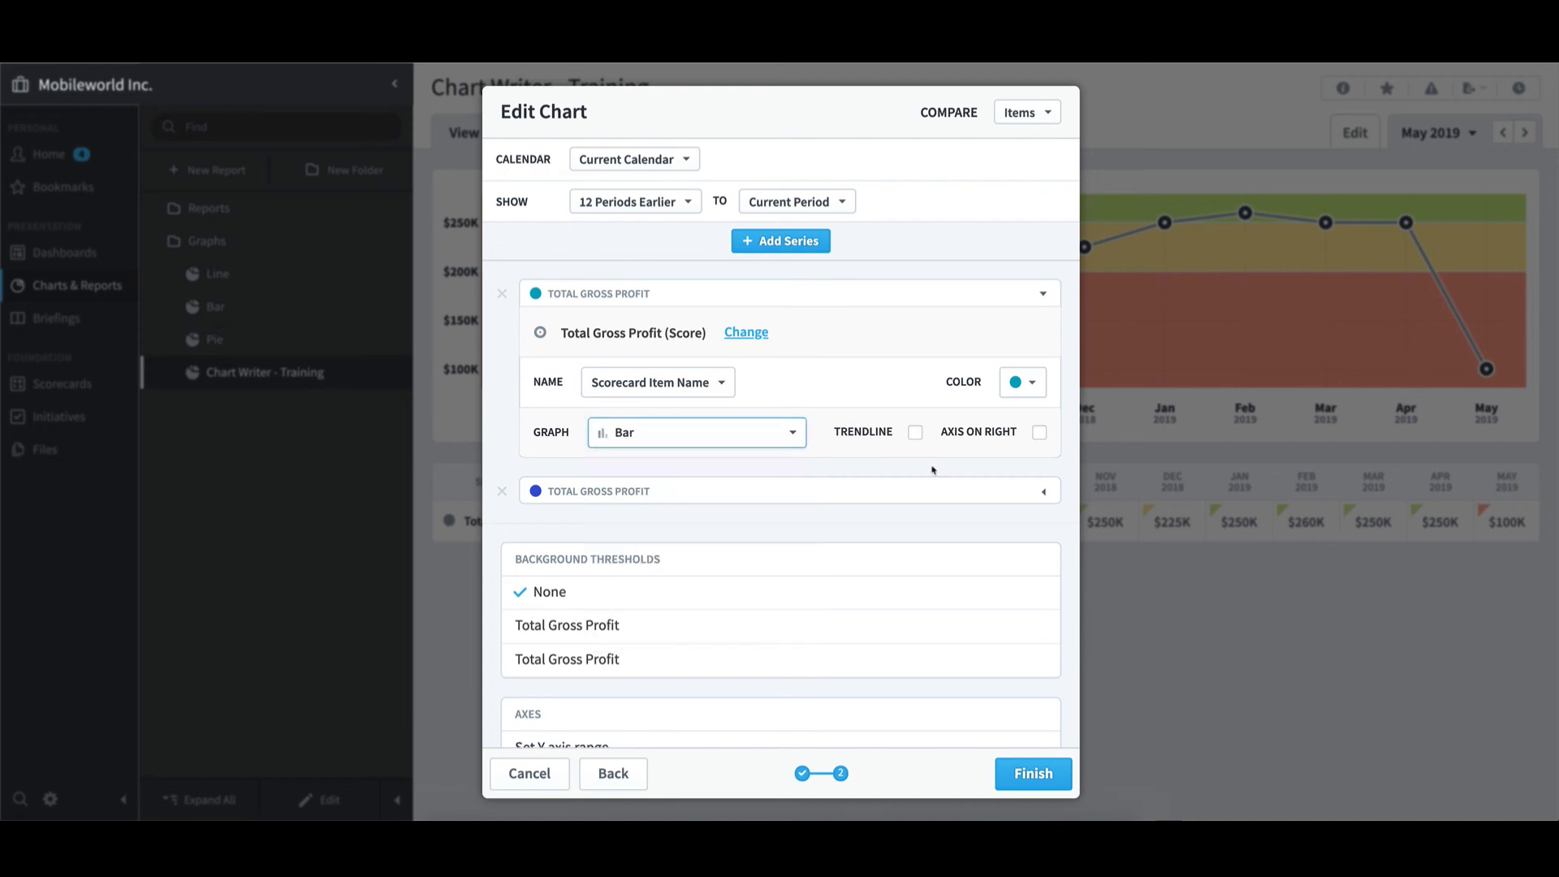
click(1039, 435)
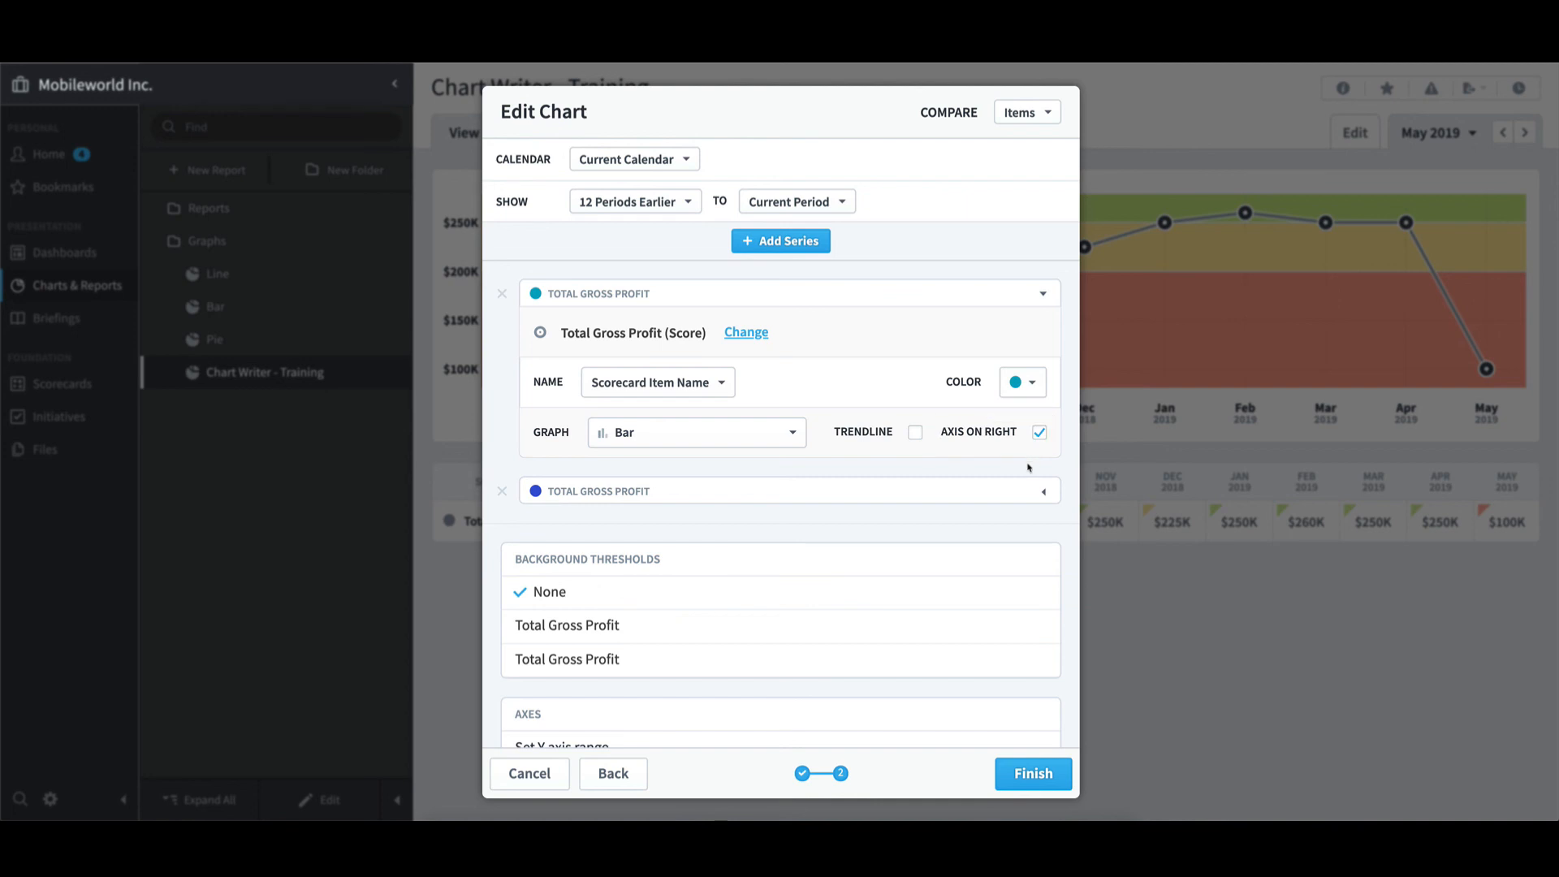
click(1033, 773)
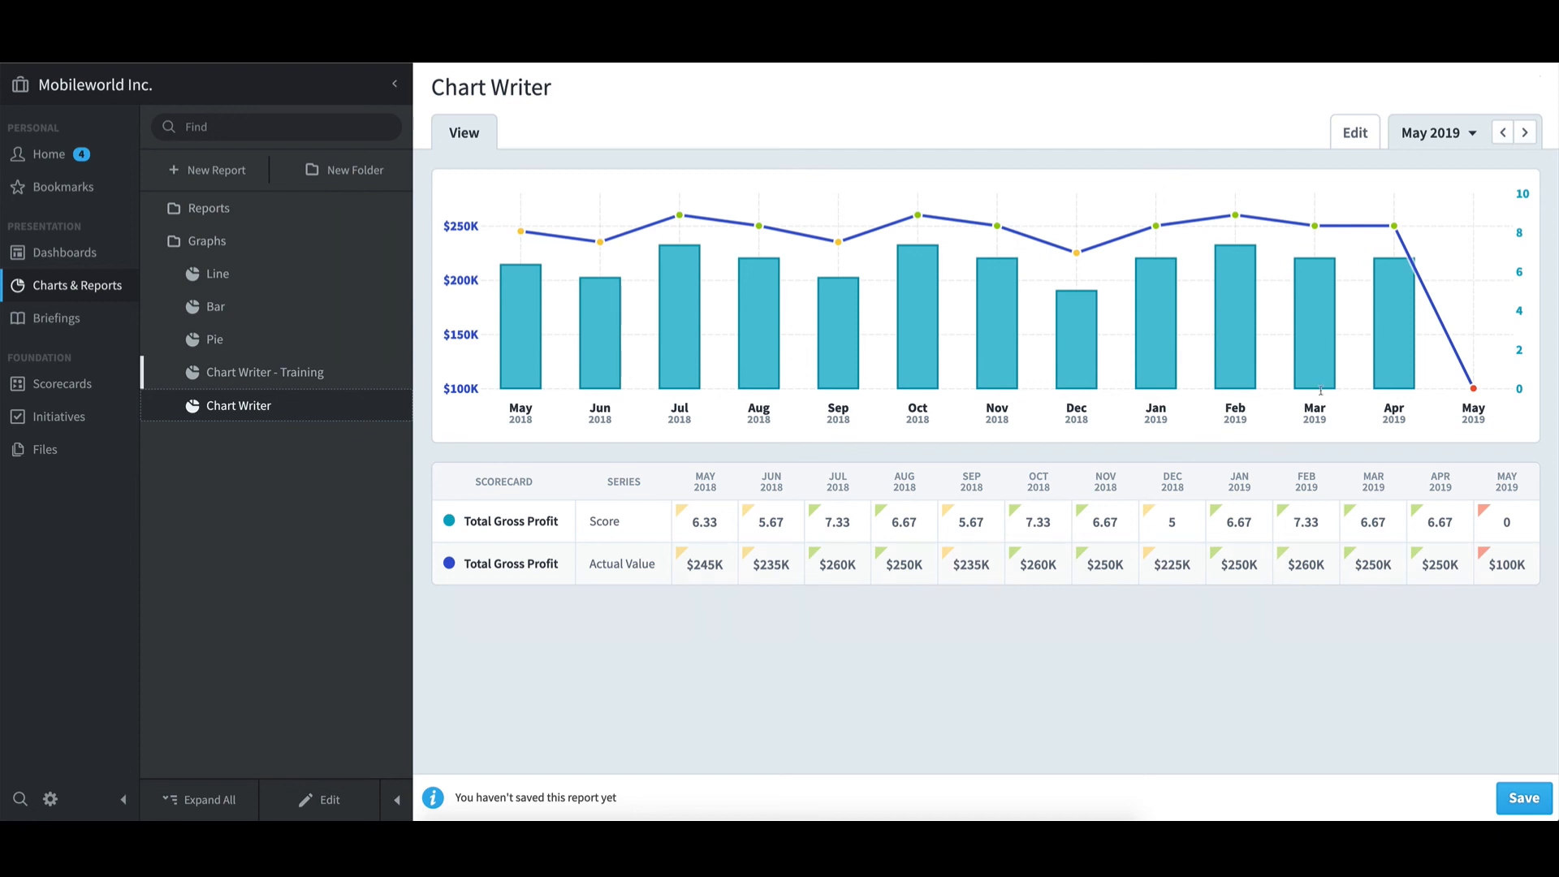
Begin another new report, discarding the unsaved combined bar and line chart
mouse_move(1389, 335)
click(215, 170)
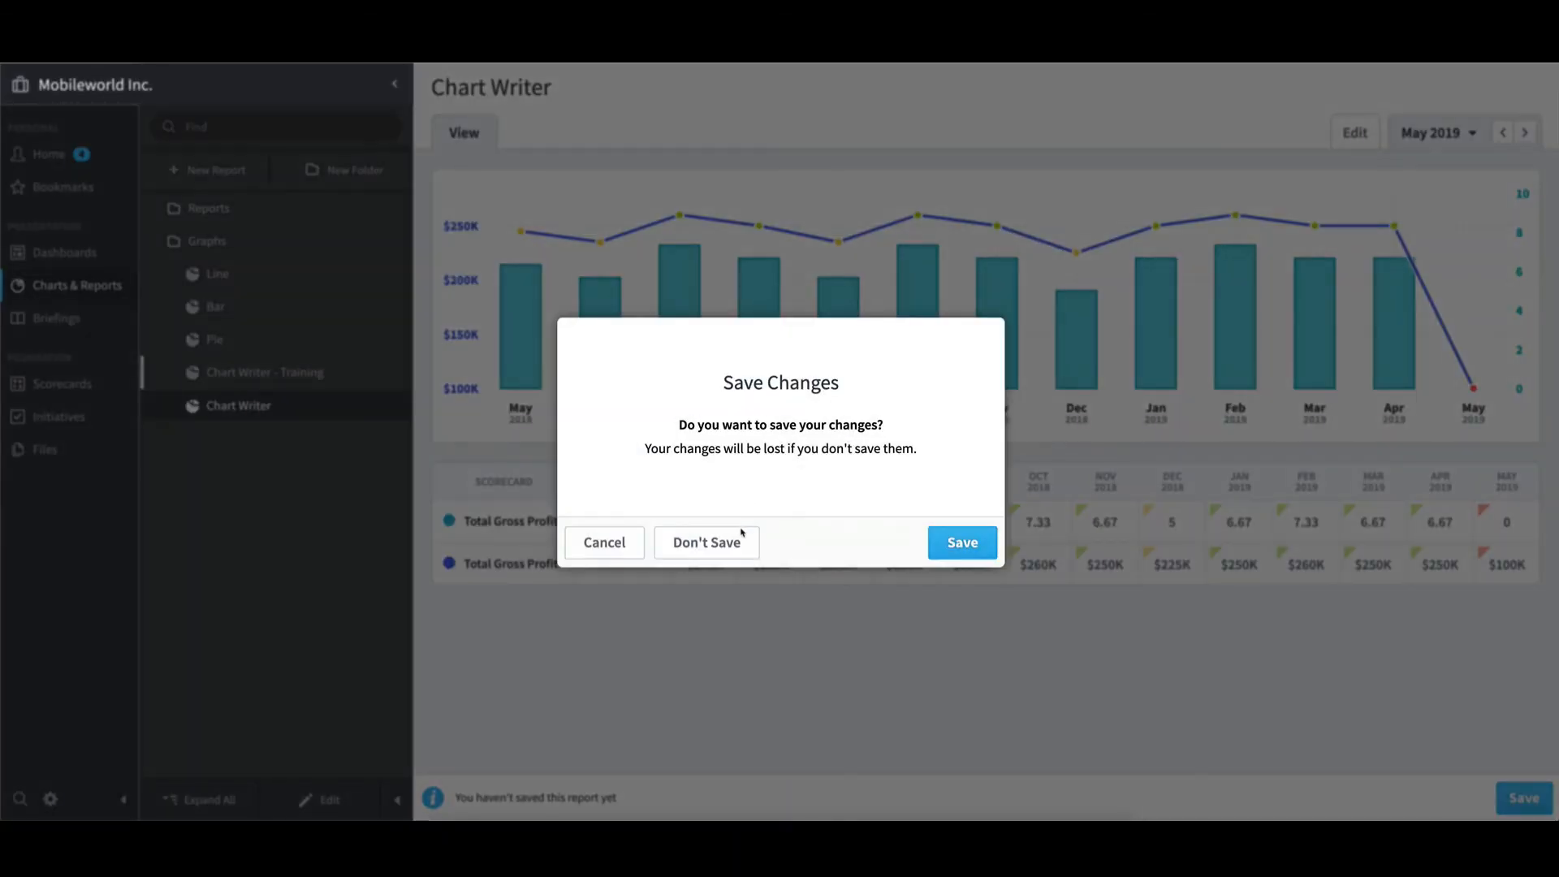
click(739, 538)
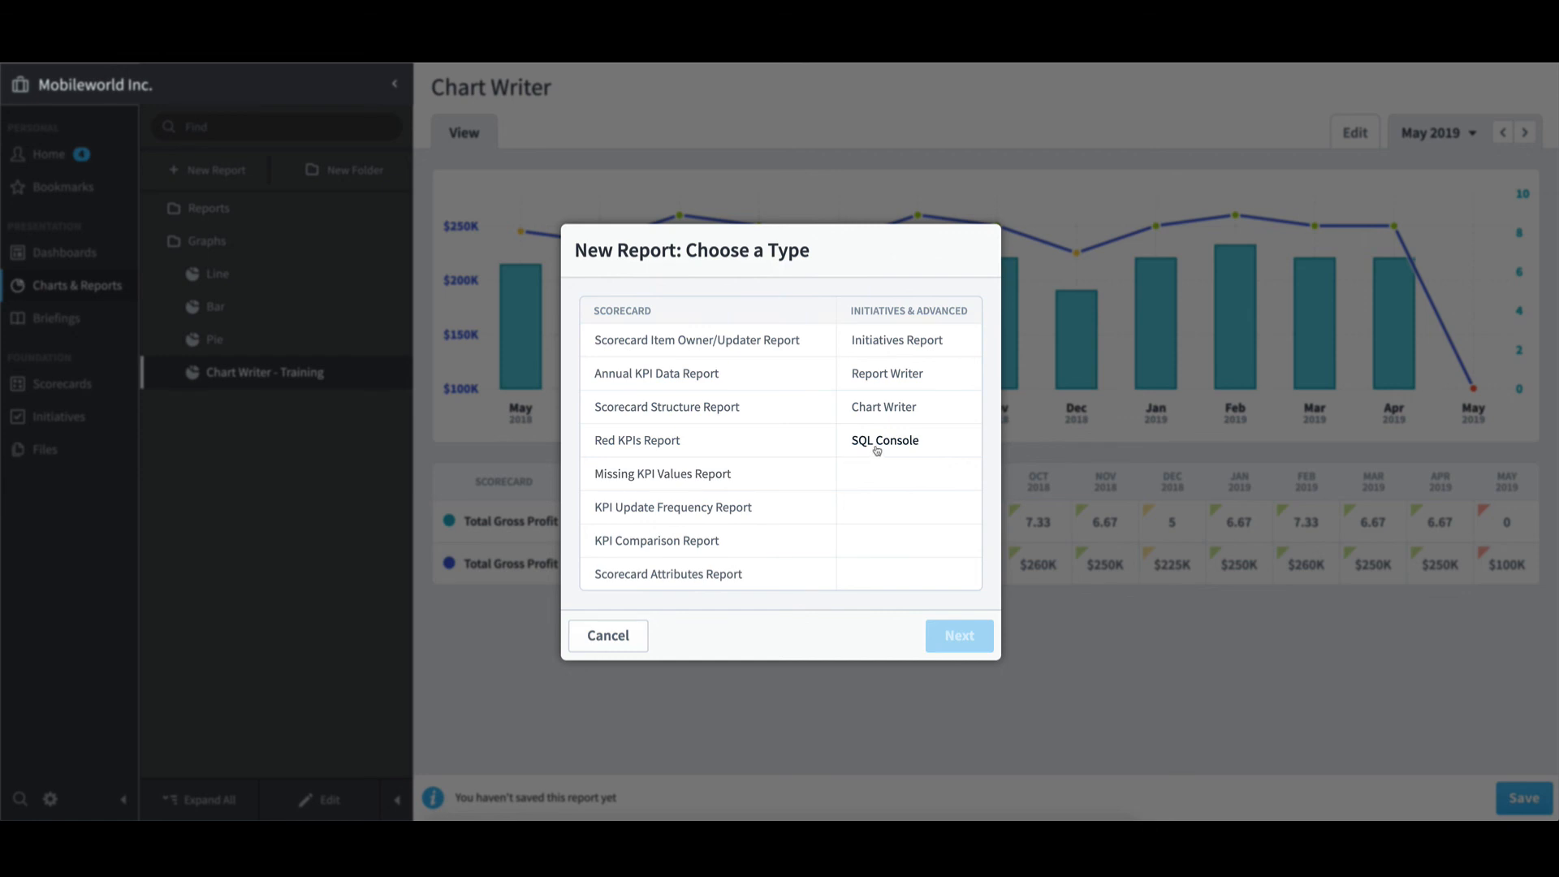
Create a SQL Console report with a query selecting firstname and lastname from users where firstname is like a given first name
click(894, 447)
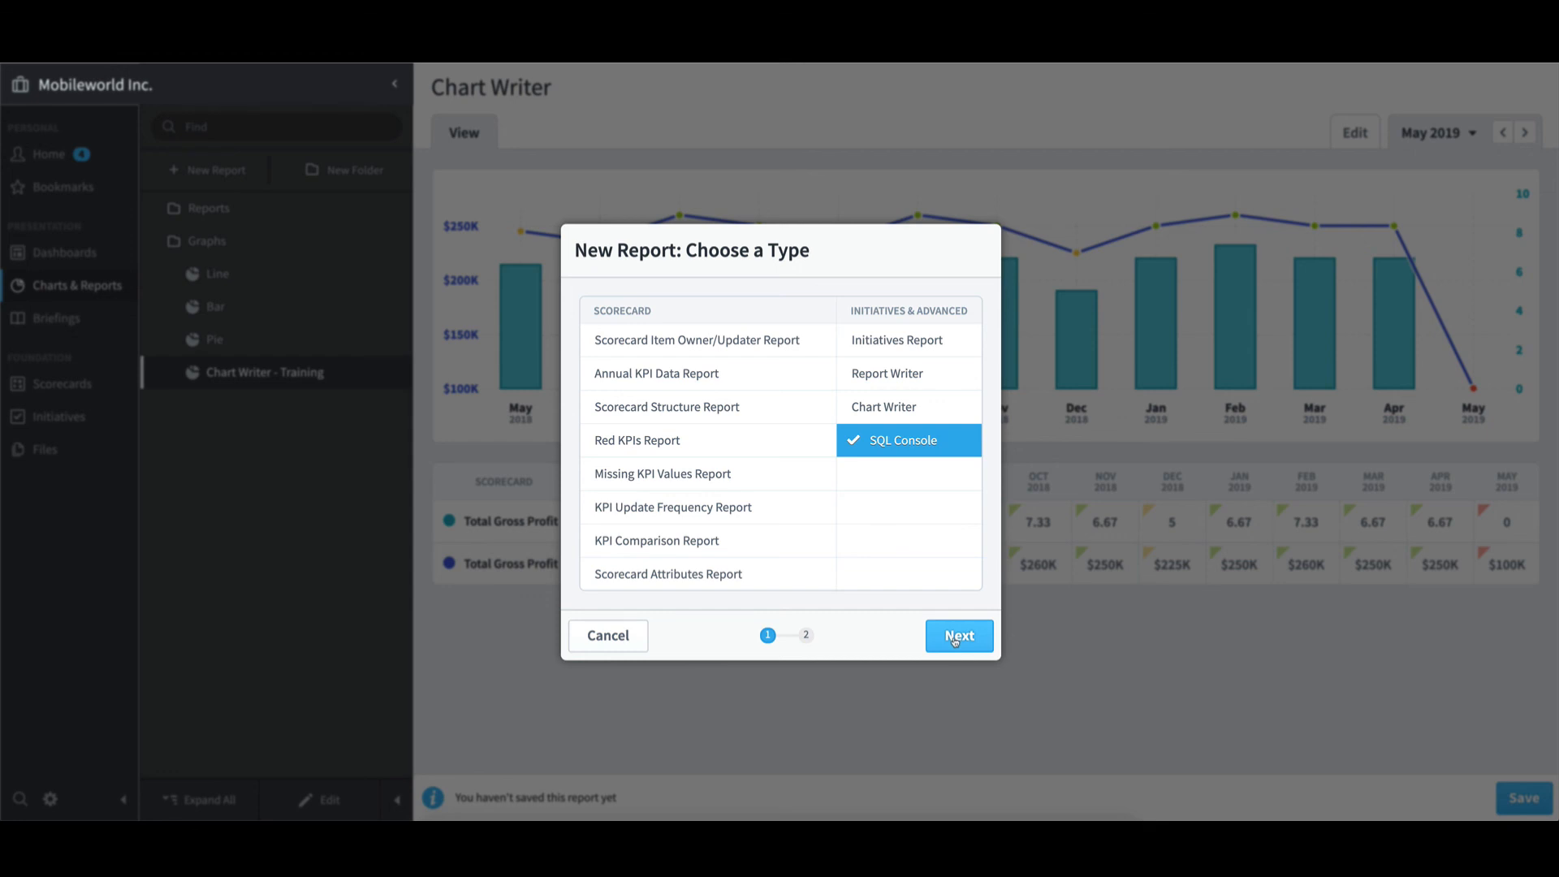
click(955, 638)
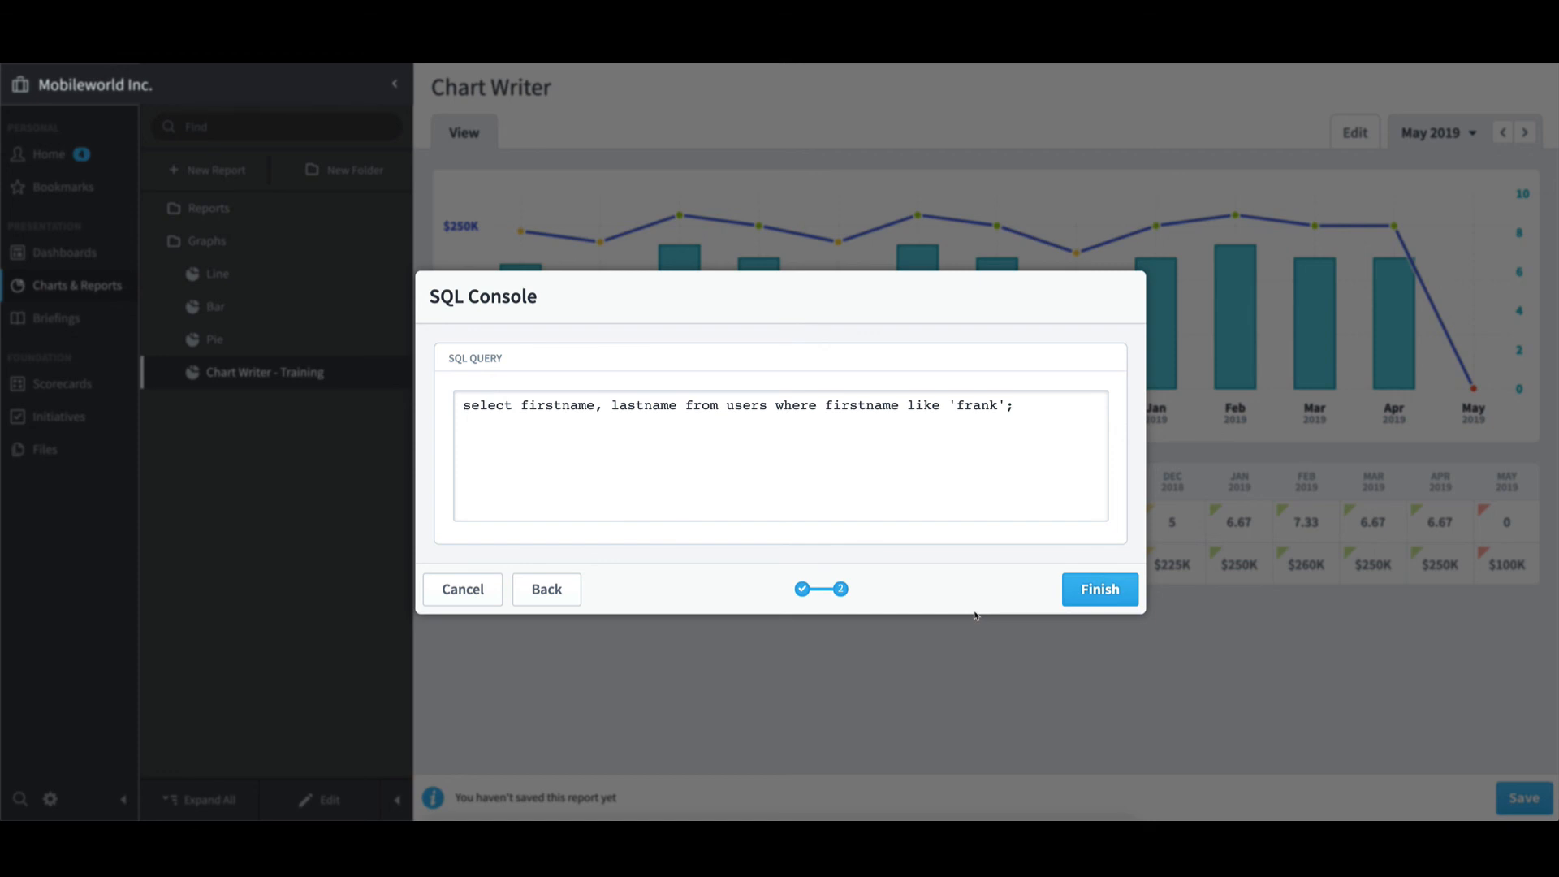
click(1095, 599)
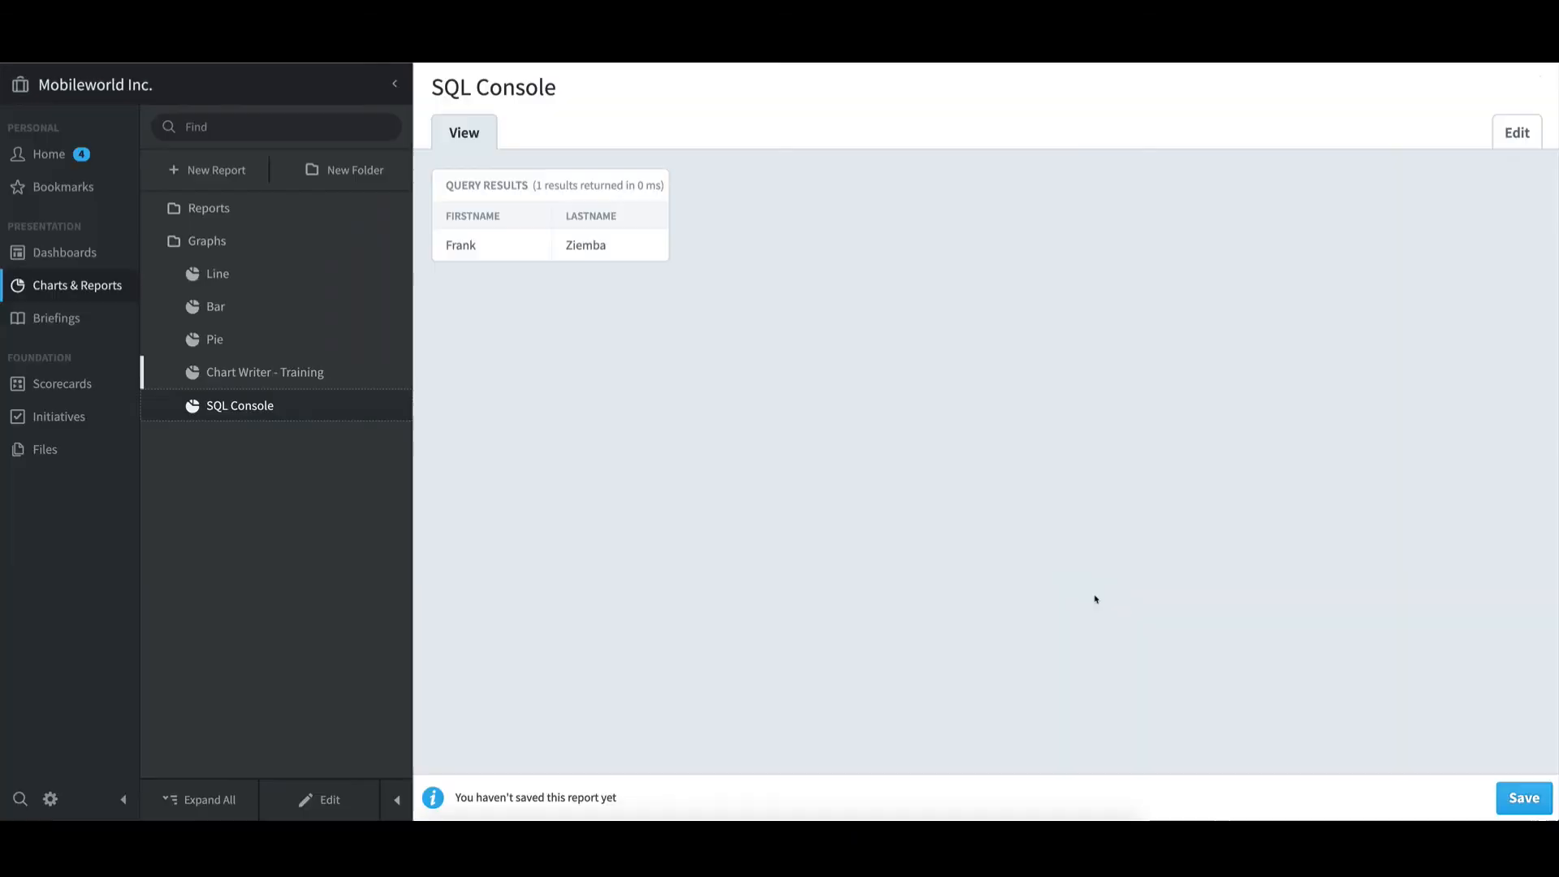